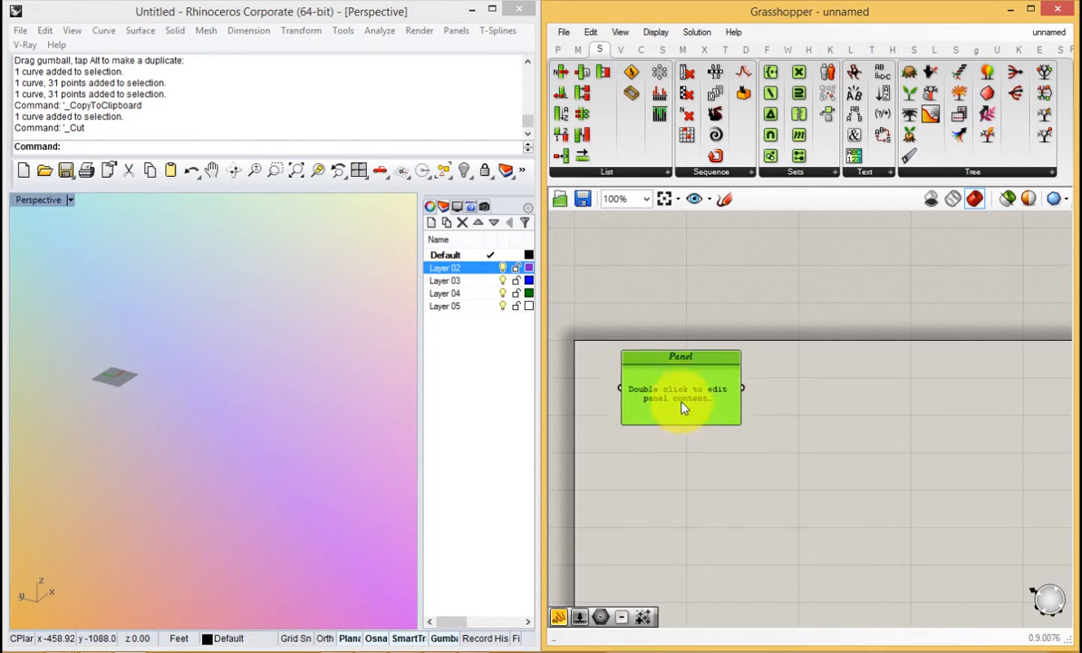
Fill the empty panel with the numbers 1 to 9, one per line, and reshape it tall and narrow.
{"action": "double_click", "coordinate": [682, 407]}
{"action": "type", "text": "1"}
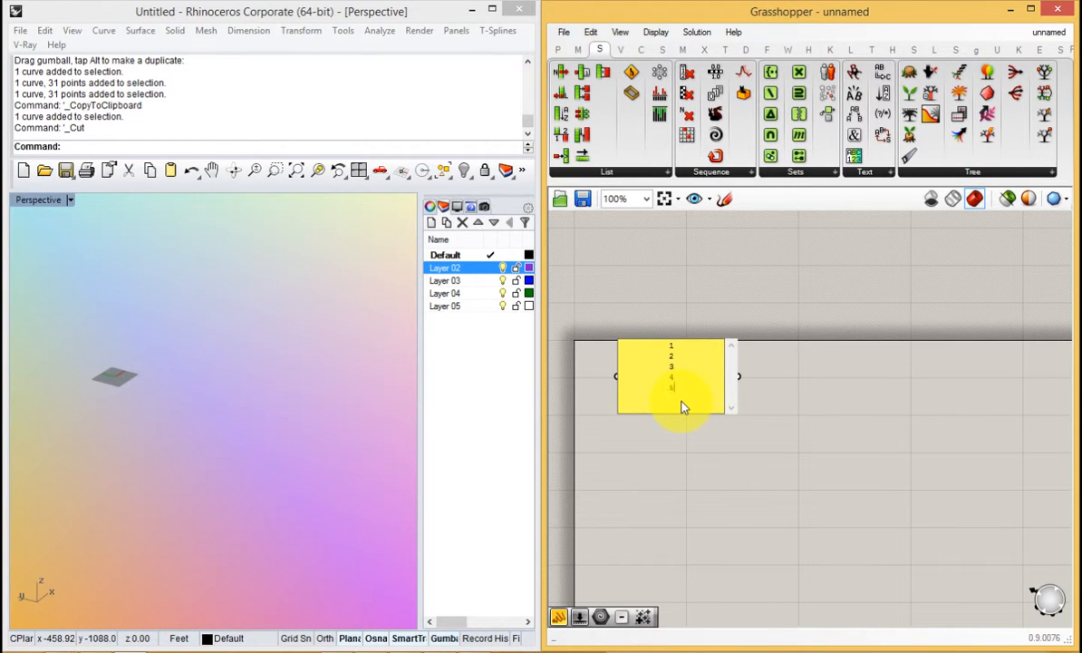
{"action": "key", "text": "Return"}
{"action": "type", "text": "6"}
{"action": "key", "text": "Return"}
{"action": "type", "text": "7"}
{"action": "left_click", "coordinate": [682, 419]}
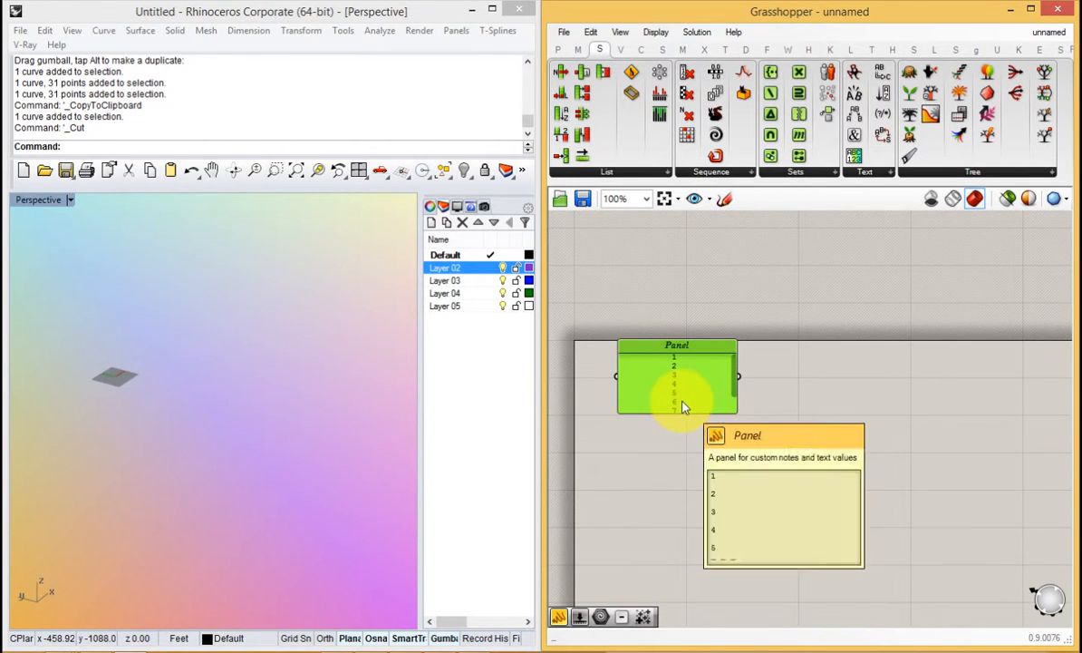
{"action": "left_click_drag", "start_coordinate": [732, 410], "coordinate": [694, 490]}
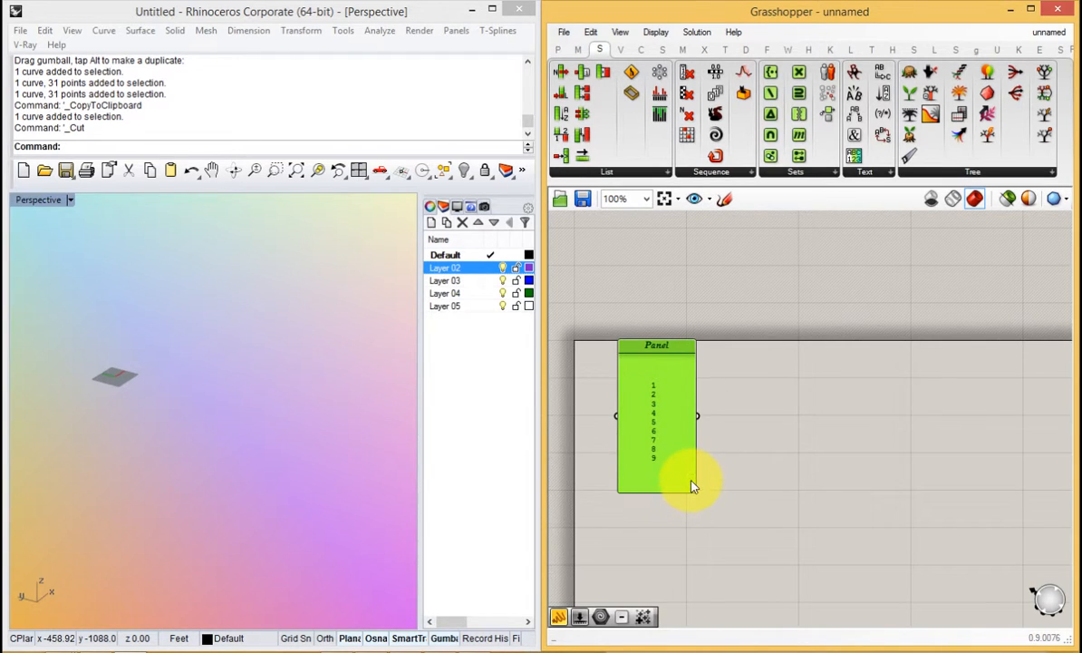
Turn off multiline data for the number panel so each line is a separate item, and shrink the panel slightly.
{"action": "right_click", "coordinate": [661, 406]}
{"action": "left_click", "coordinate": [694, 349]}
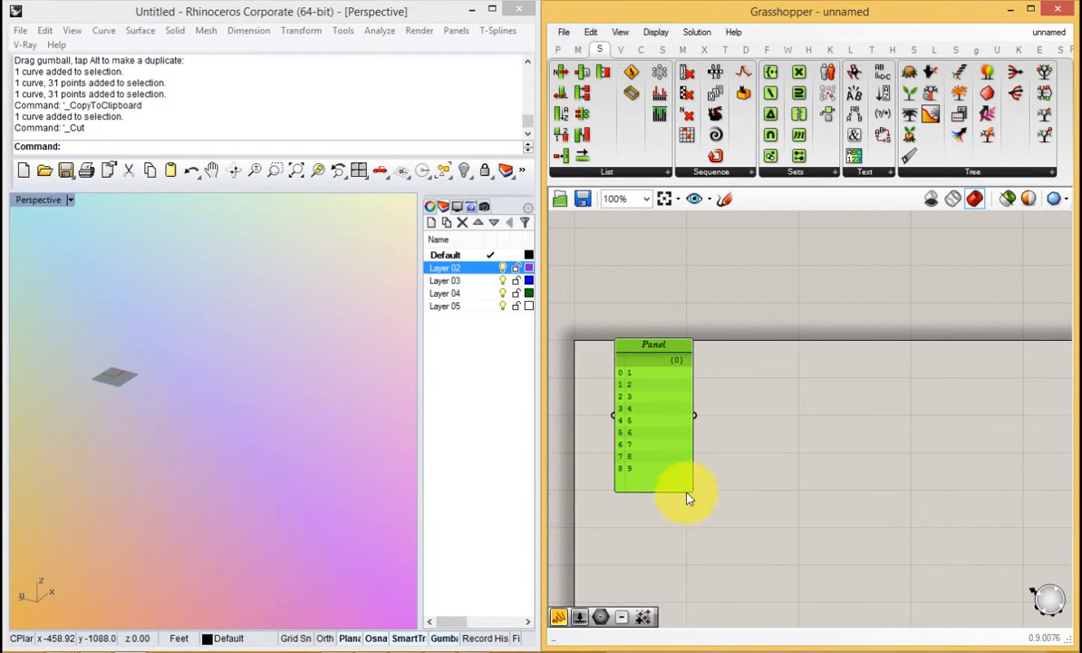
{"action": "left_click_drag", "start_coordinate": [688, 497], "coordinate": [681, 489]}
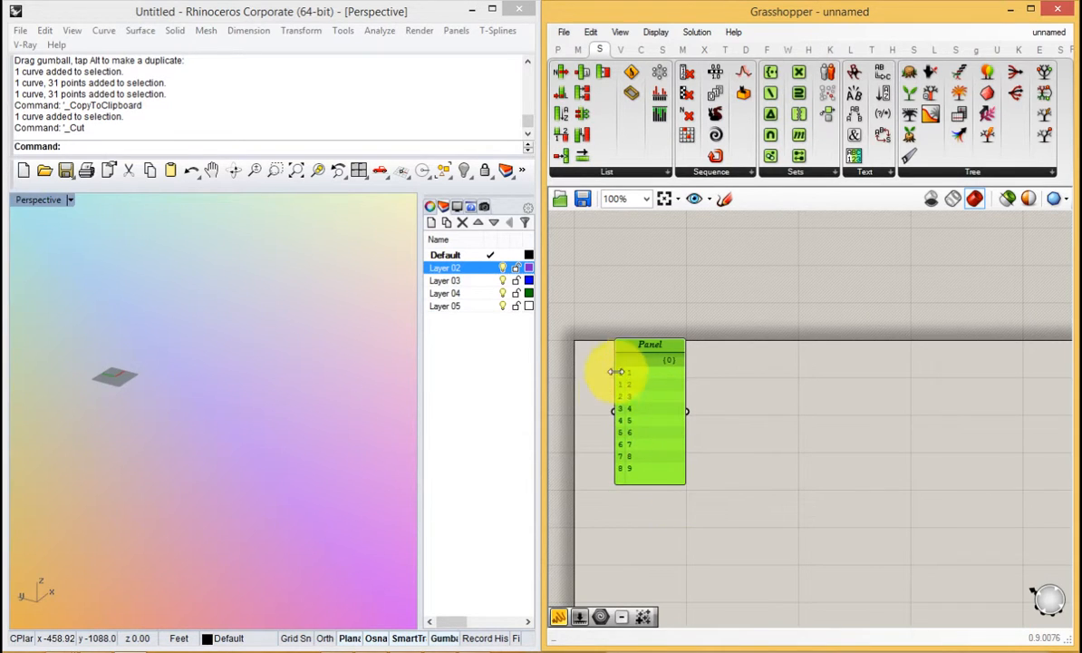
Add 0 as the first line of the number panel and narrow the panel to fit its list.
{"action": "double_click", "coordinate": [646, 417]}
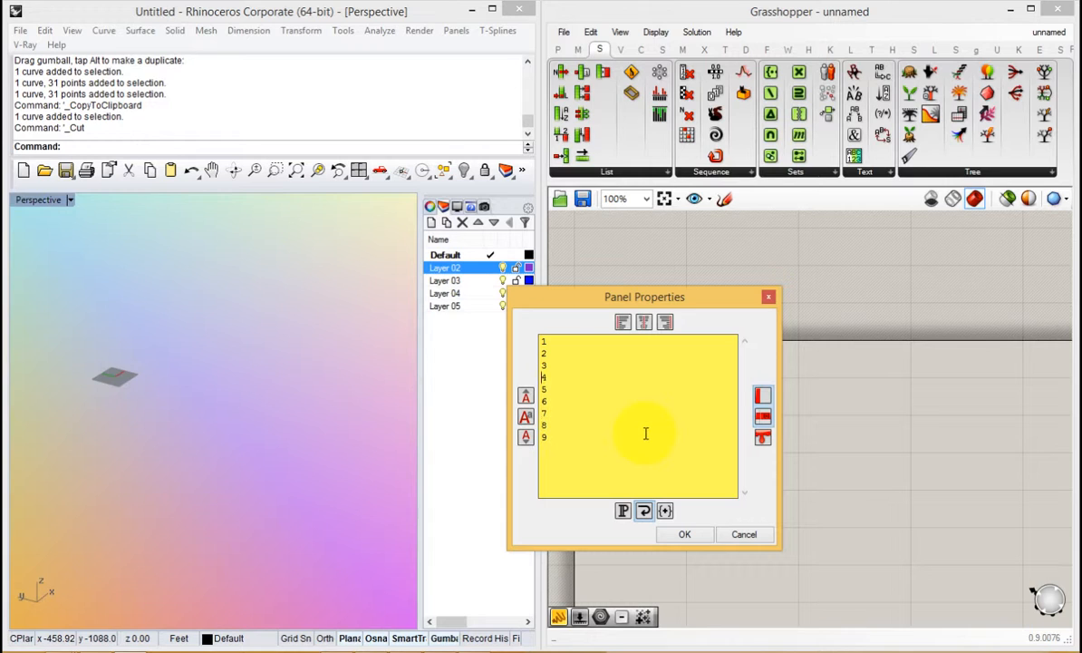
{"action": "key", "text": "Escape"}
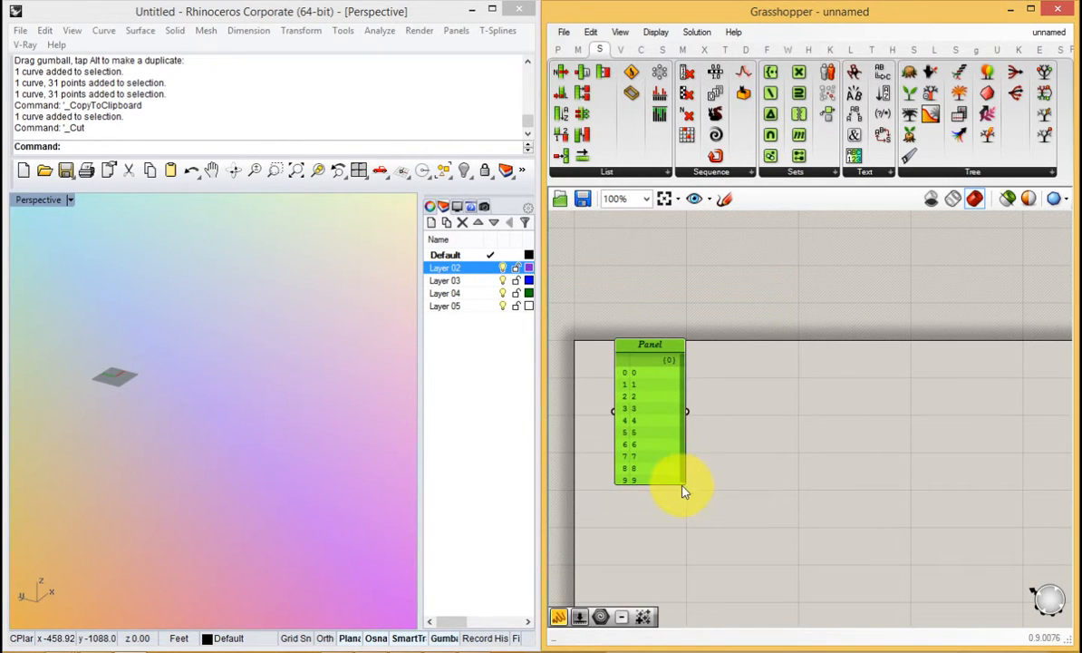
{"action": "left_click_drag", "start_coordinate": [686, 485], "coordinate": [656, 504]}
{"action": "left_click_drag", "start_coordinate": [639, 461], "coordinate": [631, 470]}
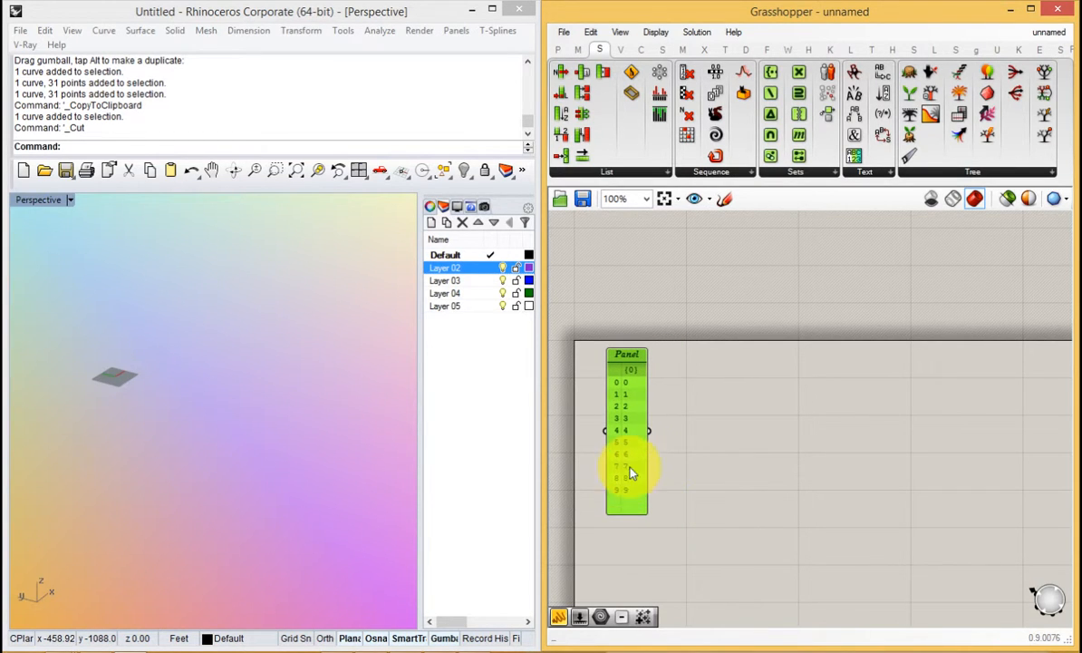
Add a Modulus component beside the number panel and wire the panel into its A input.
{"action": "left_click", "coordinate": [745, 415]}
{"action": "double_click", "coordinate": [747, 419]}
{"action": "type", "text": "mod"}
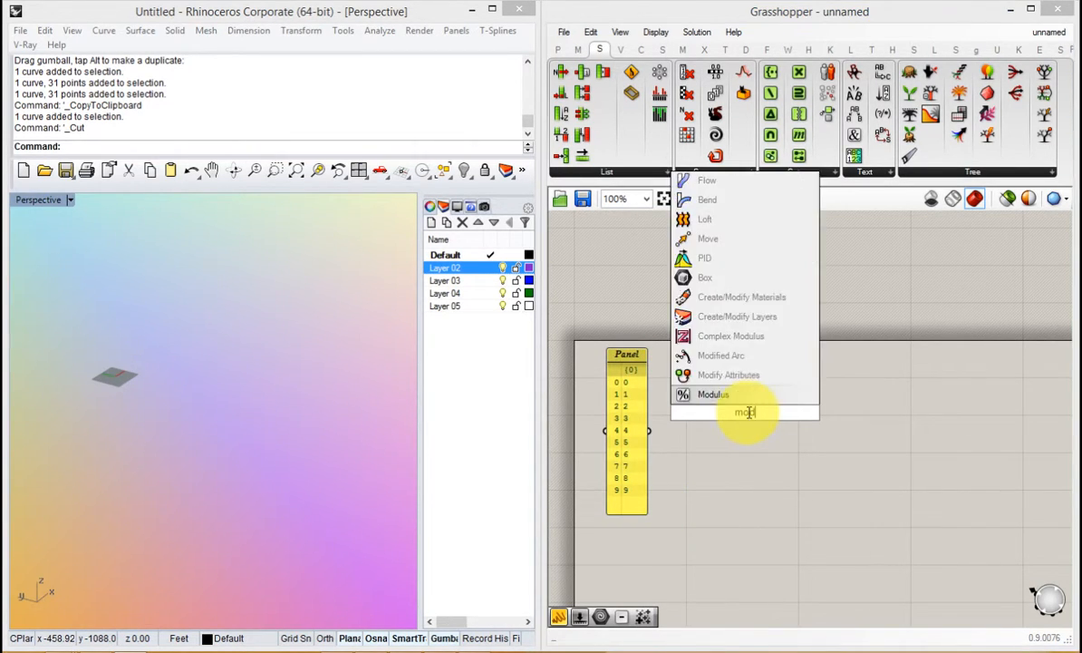
{"action": "left_click", "coordinate": [737, 397]}
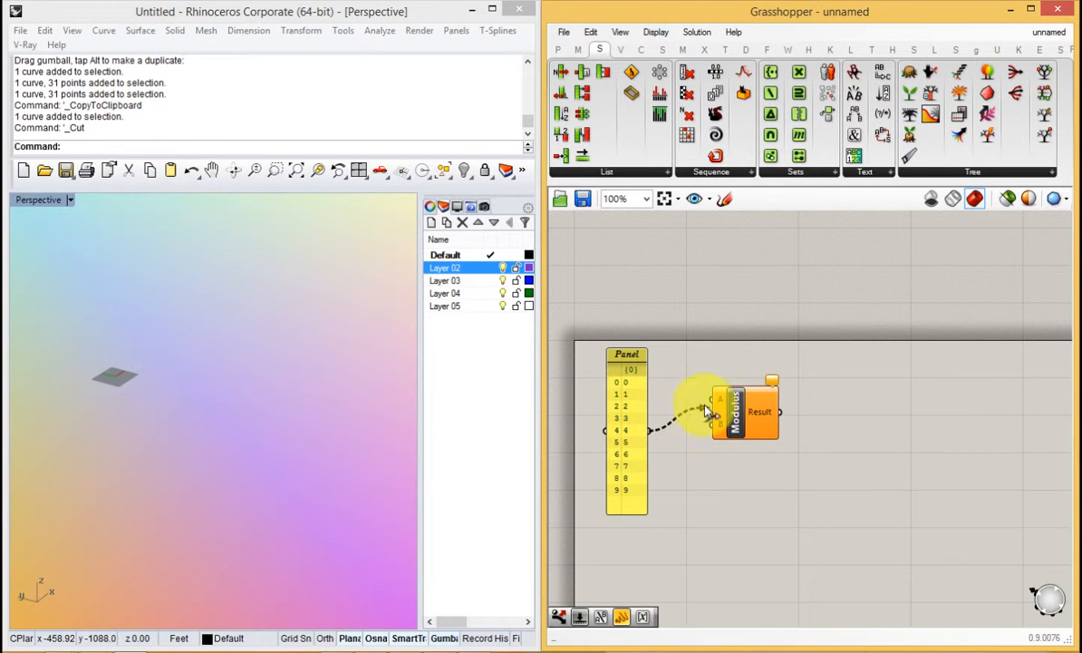
{"action": "left_click_drag", "start_coordinate": [705, 410], "coordinate": [713, 401]}
{"action": "left_click_drag", "start_coordinate": [747, 431], "coordinate": [750, 477]}
{"action": "right_click_drag", "start_coordinate": [738, 471], "coordinate": [791, 391]}
{"action": "left_click_drag", "start_coordinate": [788, 384], "coordinate": [777, 396]}
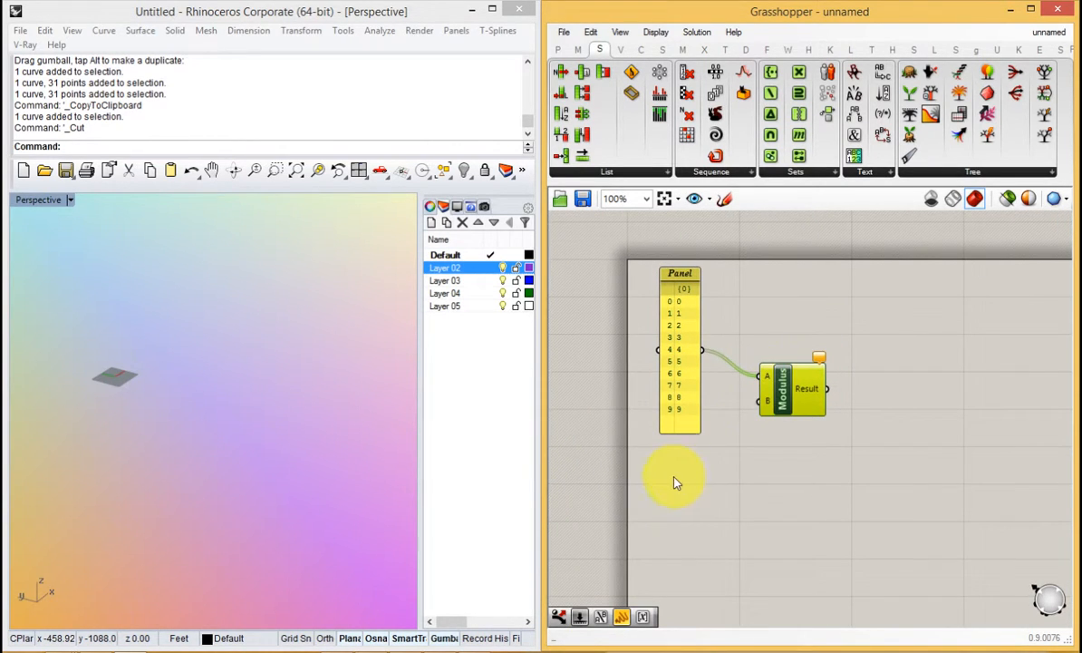
Add a number slider set to 3 below the number panel and wire it into the Modulus B input.
{"action": "double_click", "coordinate": [653, 481]}
{"action": "type", "text": "3"}
{"action": "left_click", "coordinate": [668, 463]}
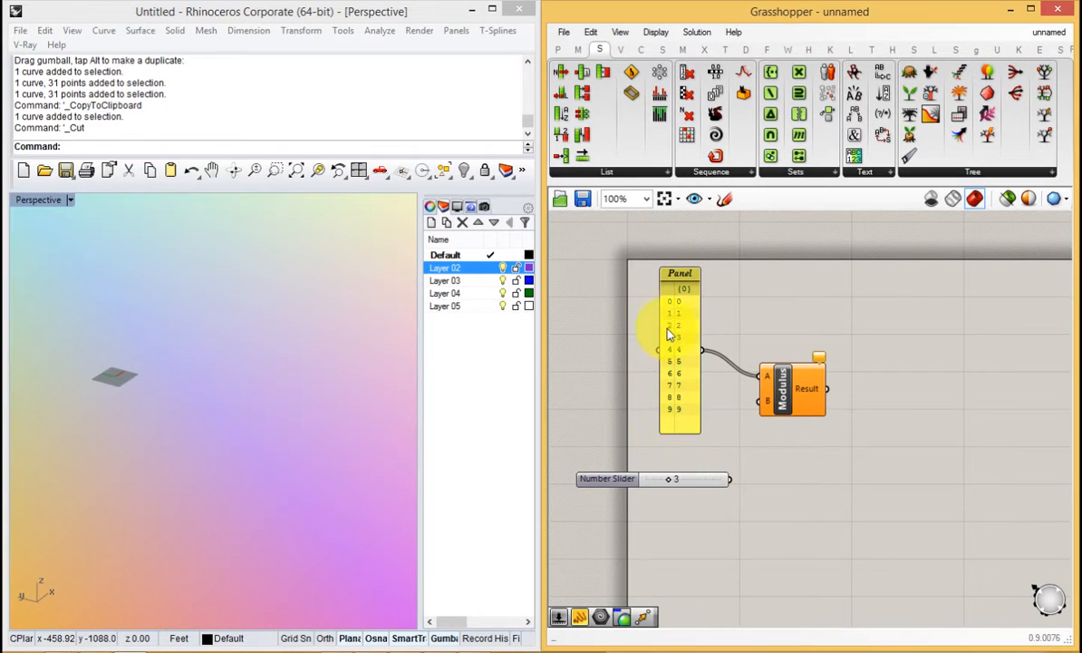
{"action": "left_click_drag", "start_coordinate": [719, 482], "coordinate": [701, 474]}
{"action": "left_click_drag", "start_coordinate": [787, 382], "coordinate": [768, 392]}
{"action": "right_click_drag", "start_coordinate": [738, 405], "coordinate": [666, 478]}
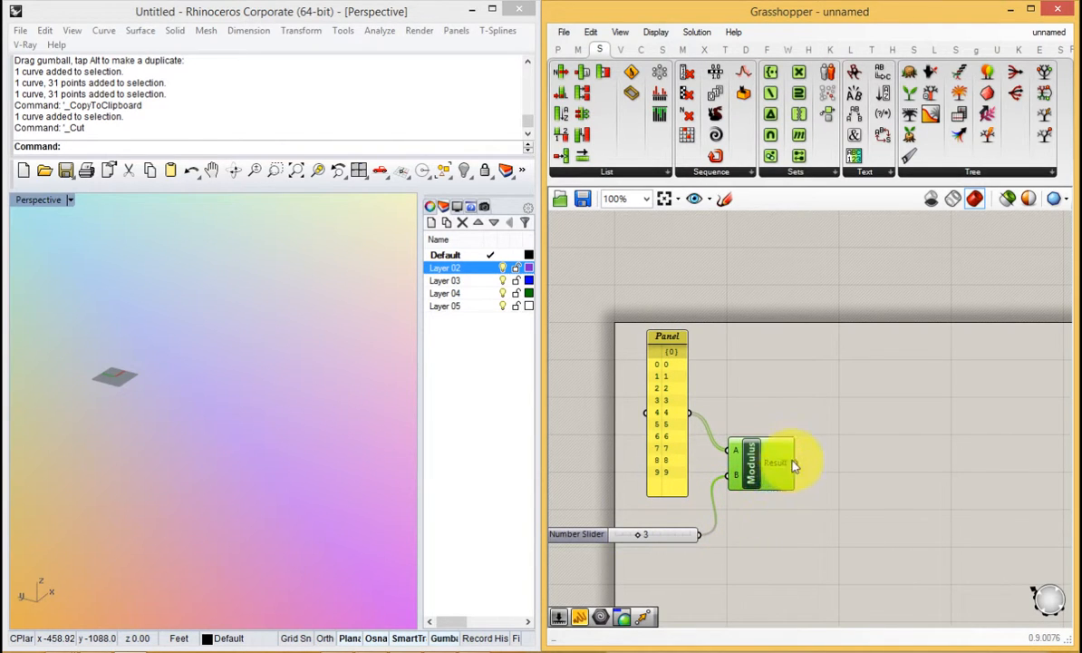
Add a panel fed by the Modulus Result and resize it to show the whole list.
{"action": "double_click", "coordinate": [835, 462]}
{"action": "key", "text": "Return"}
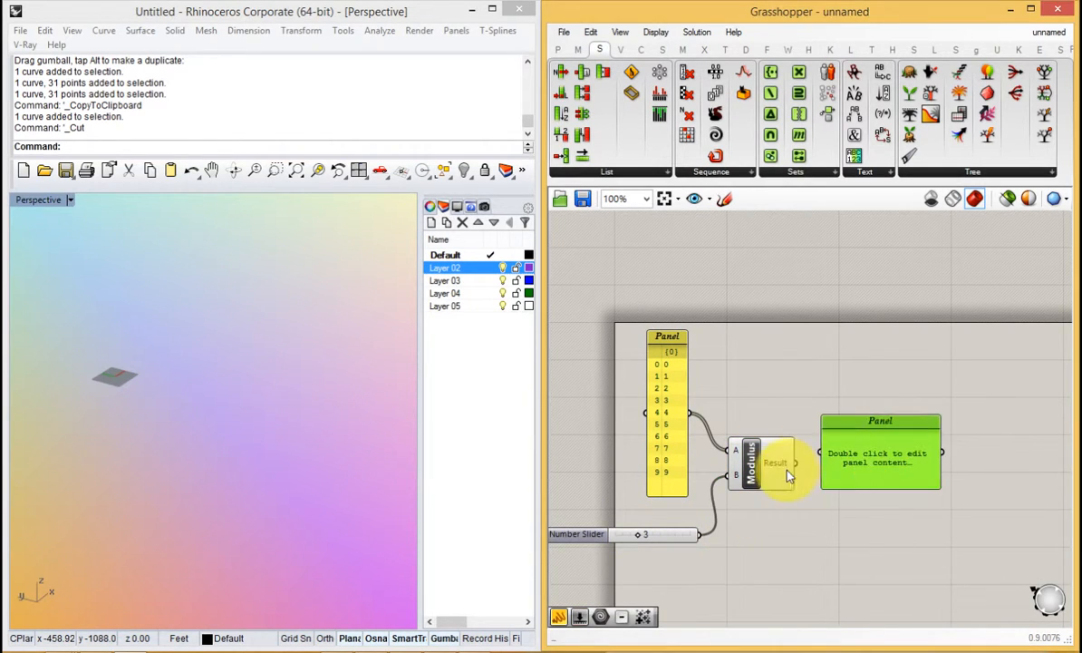
{"action": "left_click_drag", "start_coordinate": [796, 463], "coordinate": [830, 460]}
{"action": "left_click_drag", "start_coordinate": [831, 460], "coordinate": [820, 514]}
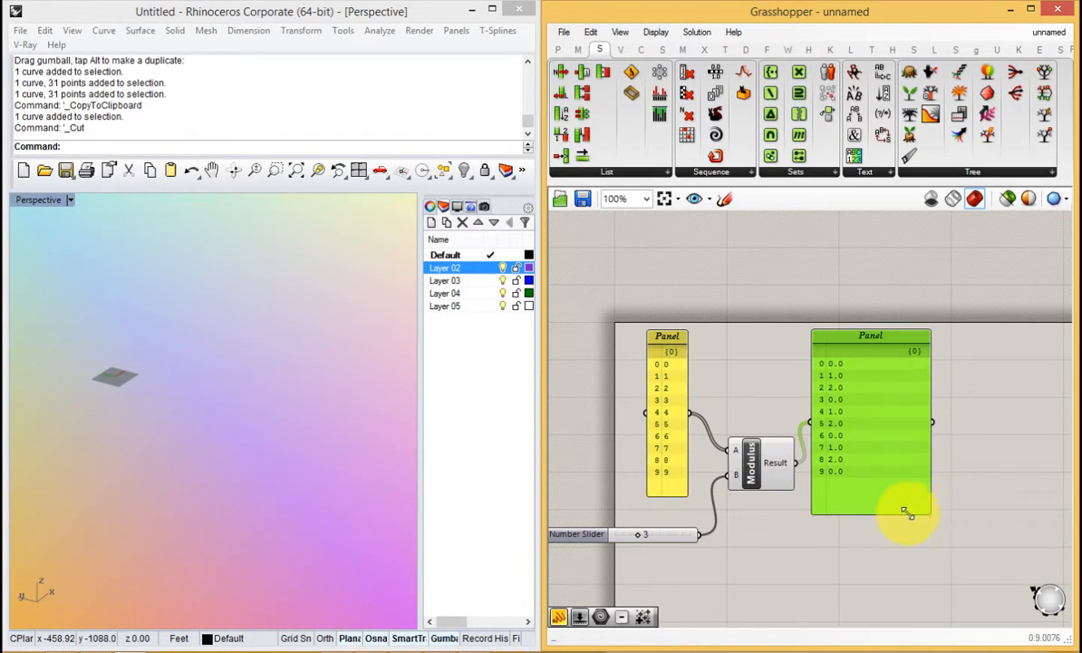
{"action": "left_click_drag", "start_coordinate": [905, 512], "coordinate": [861, 505]}
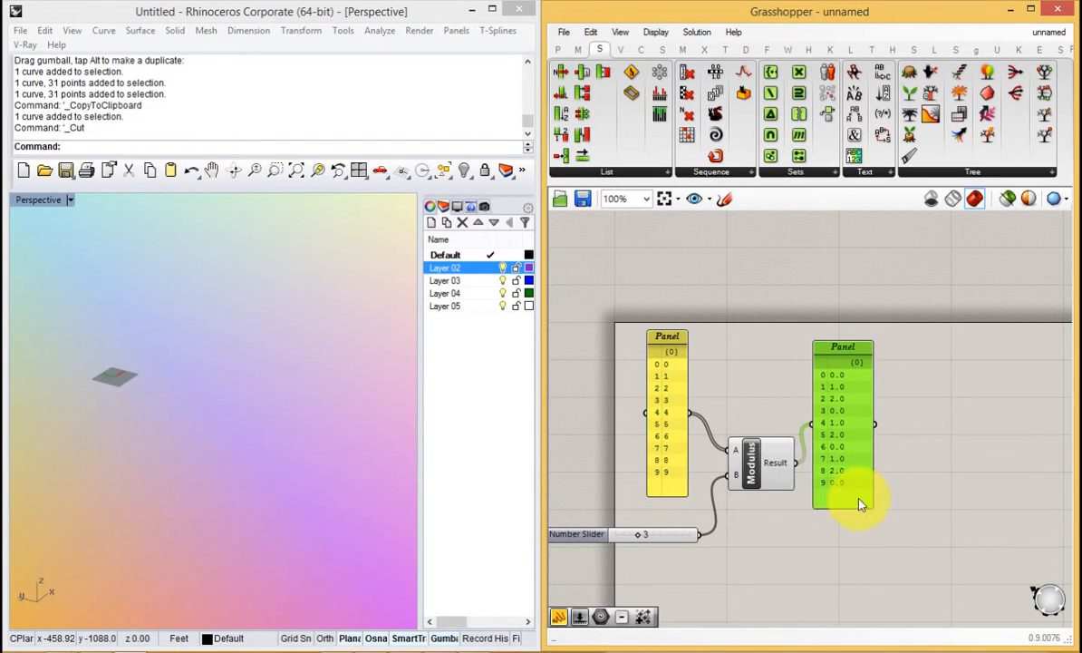
Add an Equality component and feed its First Number input from the Modulus result panel.
{"action": "double_click", "coordinate": [949, 423]}
{"action": "type", "text": "Equality"}
{"action": "key", "text": "Return"}
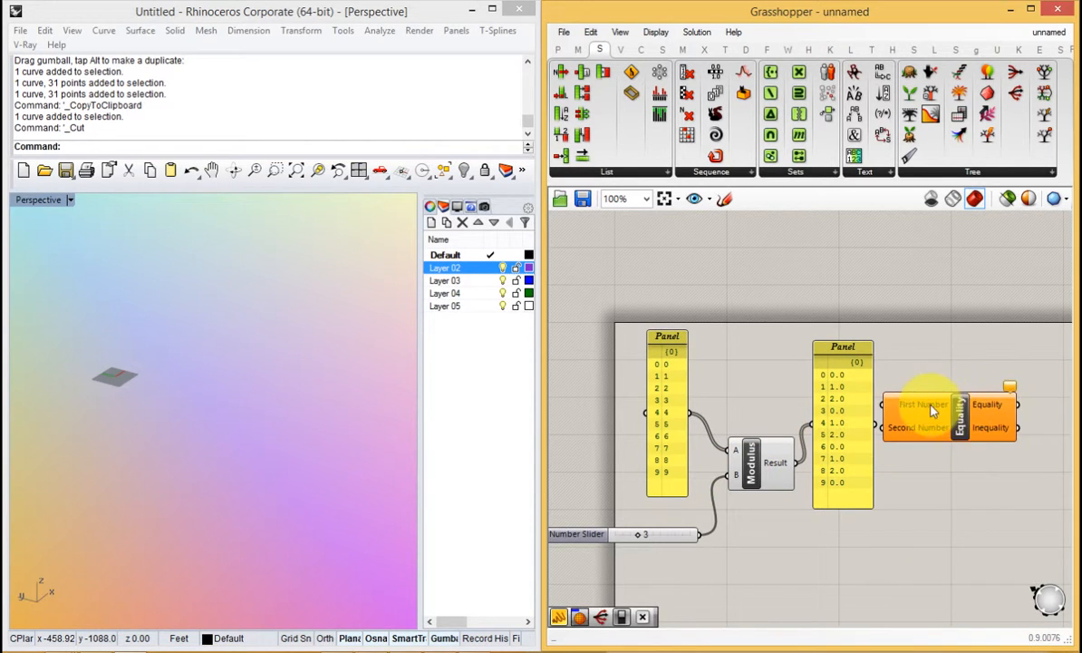
Add a number slider set to 0, wire it into Equality's Second Number input, and tidy the component layout.
{"action": "double_click", "coordinate": [797, 558]}
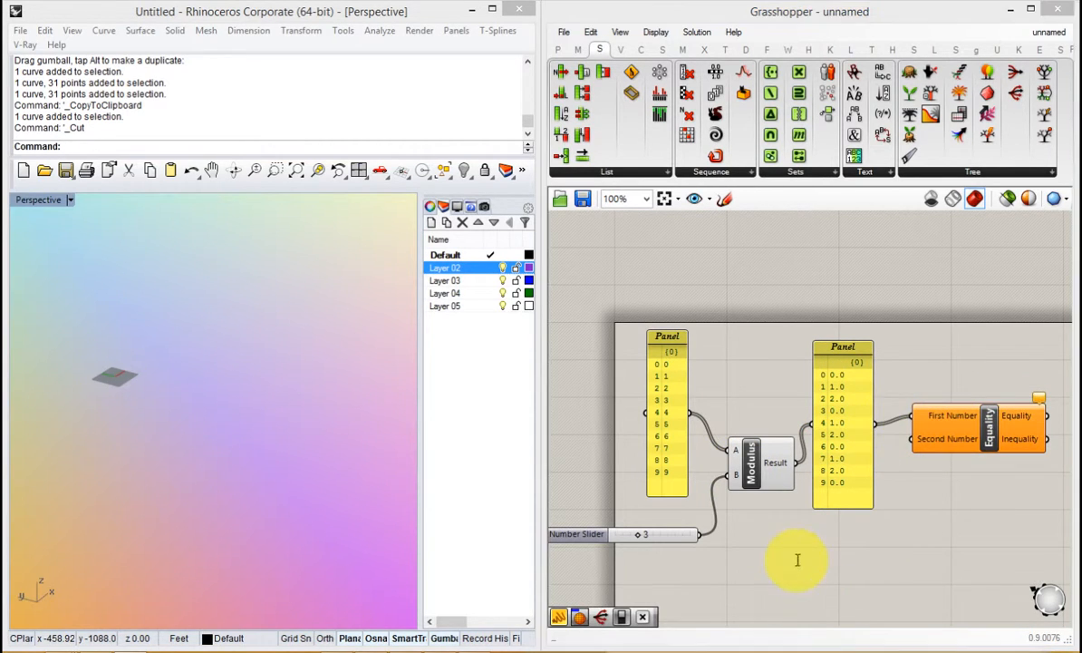
{"action": "type", "text": "0"}
{"action": "left_click", "coordinate": [804, 543]}
{"action": "left_click_drag", "start_coordinate": [917, 435], "coordinate": [903, 442]}
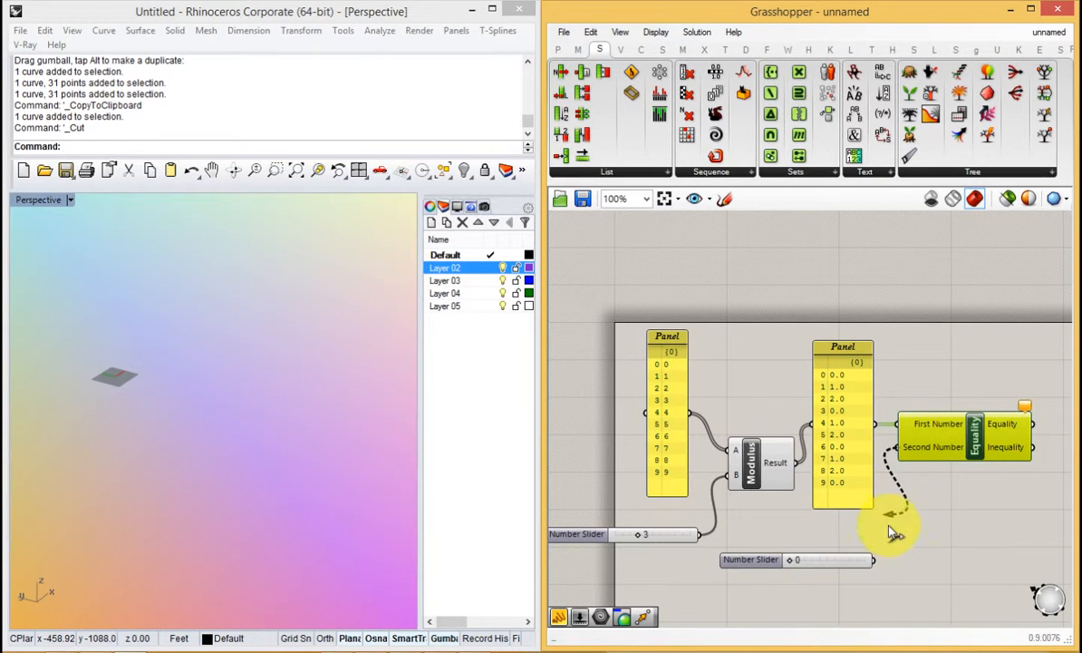
{"action": "left_click_drag", "start_coordinate": [889, 526], "coordinate": [880, 550]}
{"action": "left_click_drag", "start_coordinate": [864, 475], "coordinate": [866, 559]}
{"action": "left_click_drag", "start_coordinate": [751, 559], "coordinate": [742, 568]}
{"action": "left_click_drag", "start_coordinate": [921, 424], "coordinate": [925, 451]}
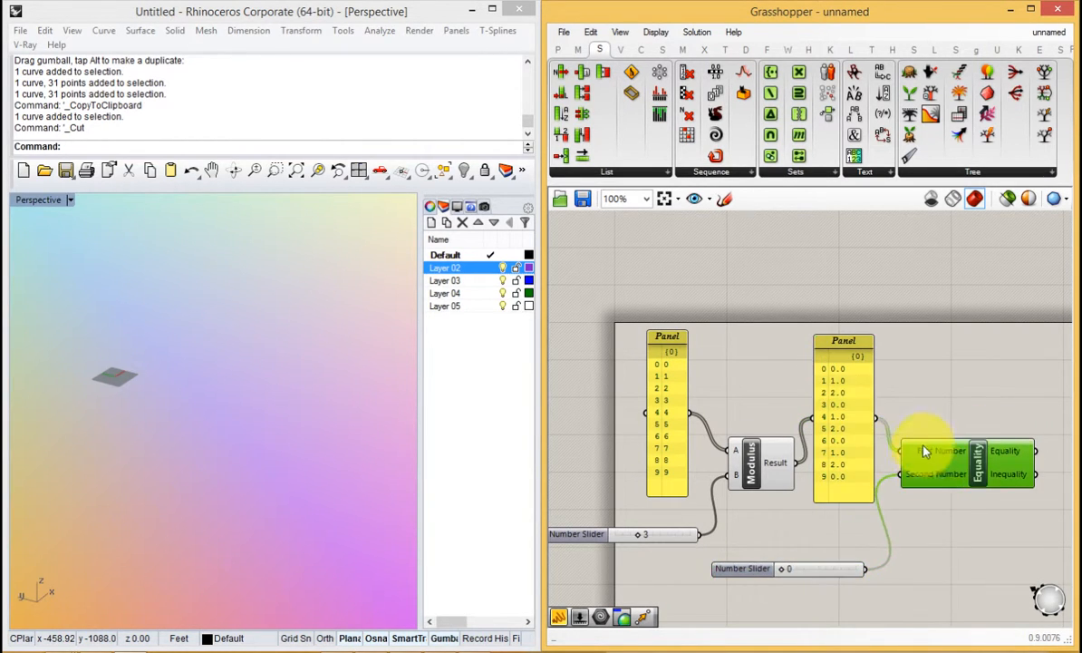
Add a panel after Equality, wire the Equality output into it, and resize it to show the full list.
{"action": "right_click_drag", "start_coordinate": [983, 416], "coordinate": [933, 430]}
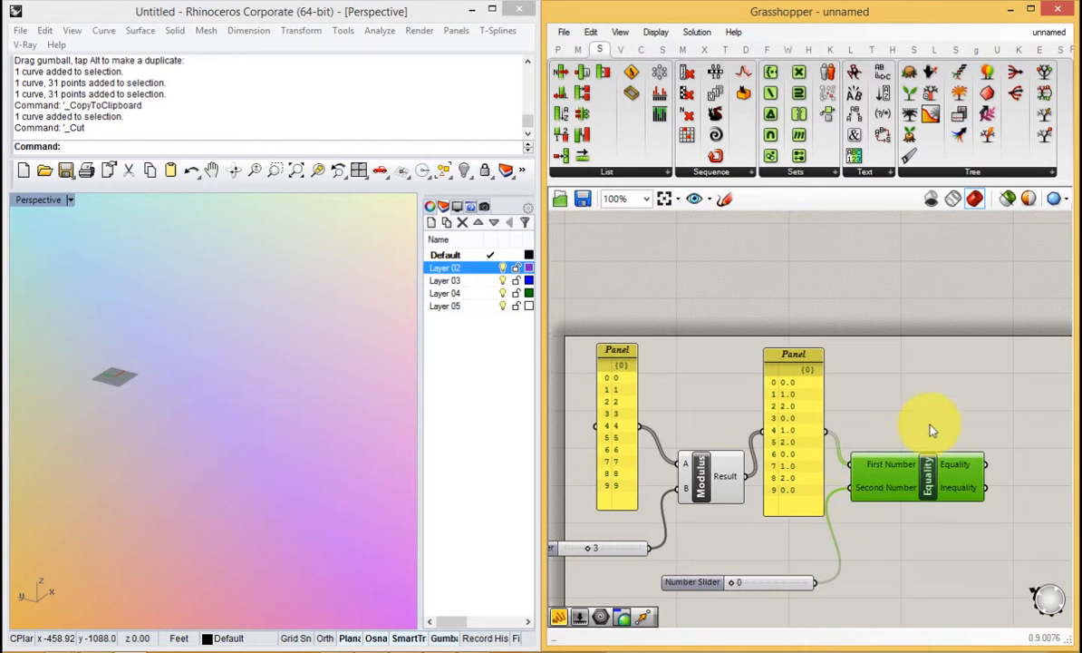
{"action": "double_click", "coordinate": [991, 418]}
{"action": "type", "text": "Panel"}
{"action": "key", "text": "Return"}
{"action": "left_click_drag", "start_coordinate": [949, 437], "coordinate": [1016, 463]}
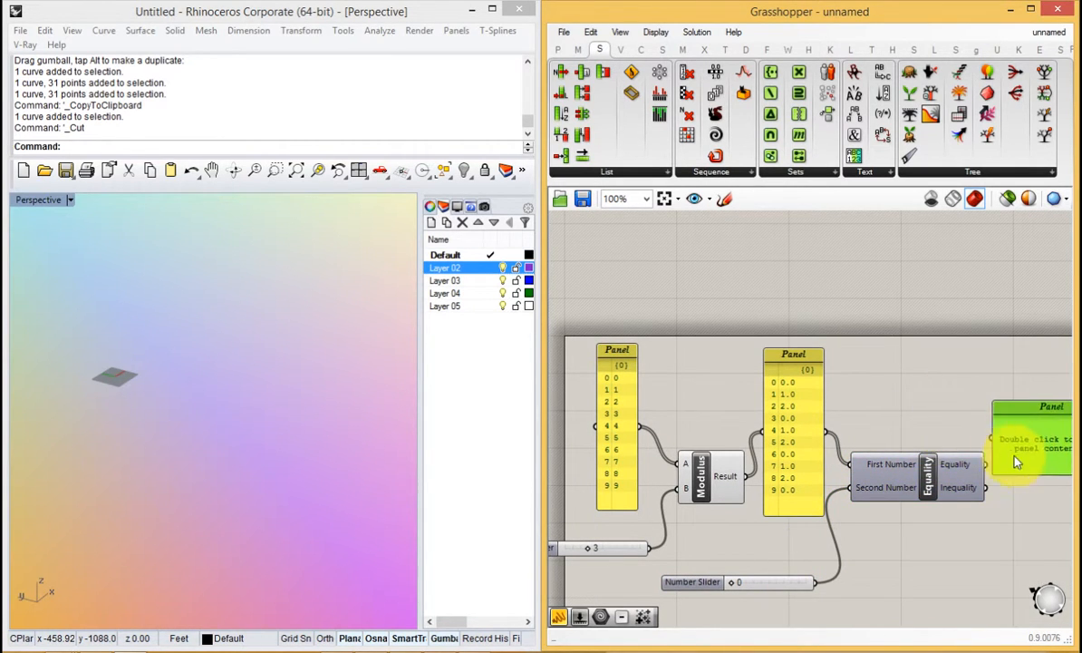
{"action": "right_click_drag", "start_coordinate": [1017, 462], "coordinate": [971, 465]}
{"action": "left_click_drag", "start_coordinate": [941, 468], "coordinate": [949, 441]}
{"action": "left_click_drag", "start_coordinate": [978, 477], "coordinate": [1029, 582]}
{"action": "left_click_drag", "start_coordinate": [1064, 532], "coordinate": [998, 405]}
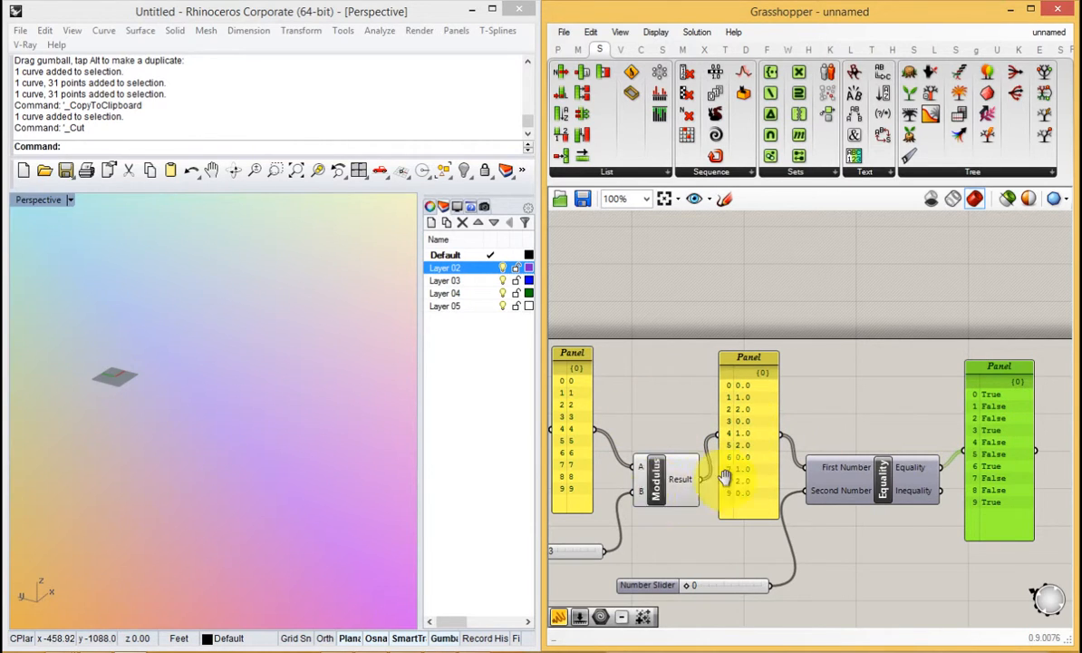
{"action": "right_click_drag", "start_coordinate": [727, 478], "coordinate": [816, 458]}
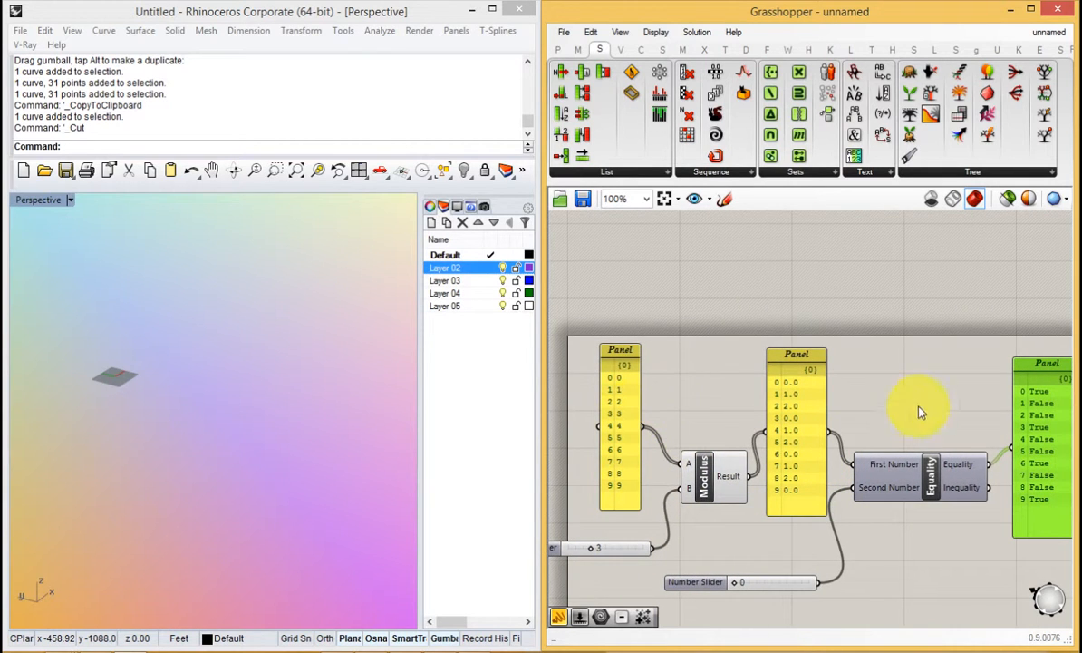
{"action": "right_click_drag", "start_coordinate": [982, 414], "coordinate": [904, 403]}
{"action": "right_click_drag", "start_coordinate": [763, 411], "coordinate": [802, 407]}
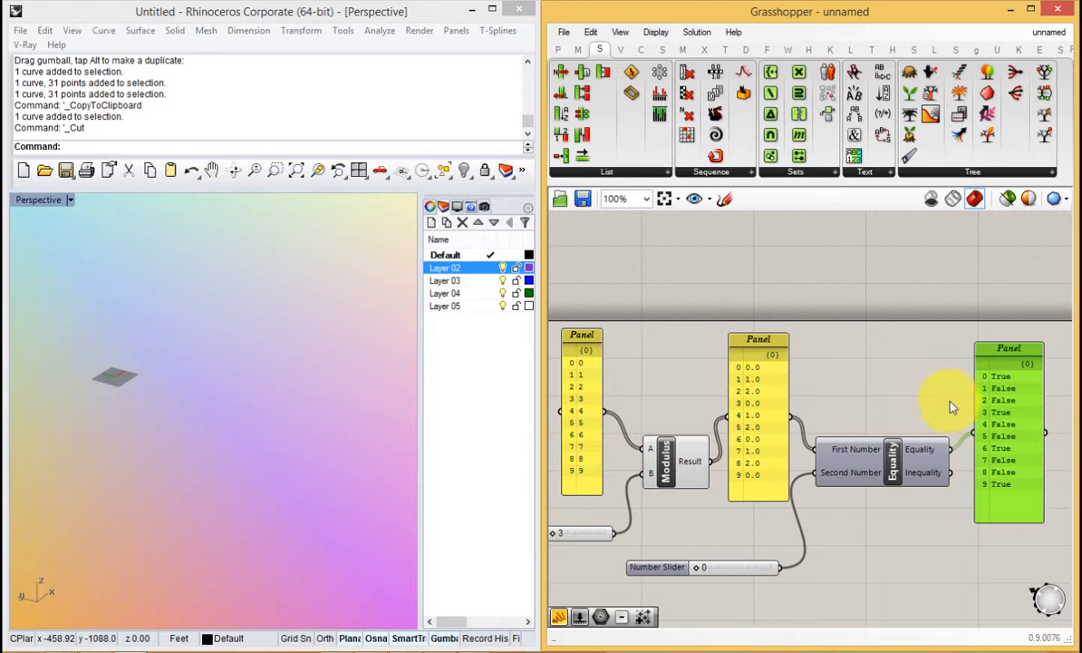
Wire the Modulus Result directly into Equality's First Number, set its panel aside above the wire, and widen the Grasshopper window.
{"action": "left_click_drag", "start_coordinate": [755, 453], "coordinate": [754, 377]}
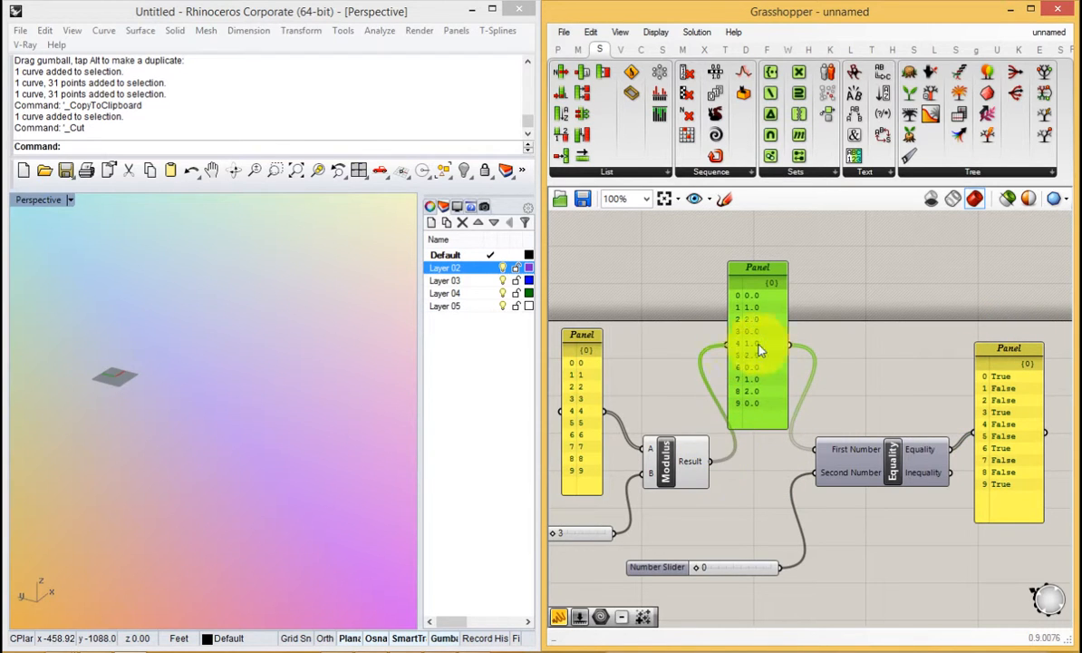
{"action": "left_click_drag", "start_coordinate": [710, 461], "coordinate": [816, 450]}
{"action": "left_click_drag", "start_coordinate": [764, 392], "coordinate": [765, 424]}
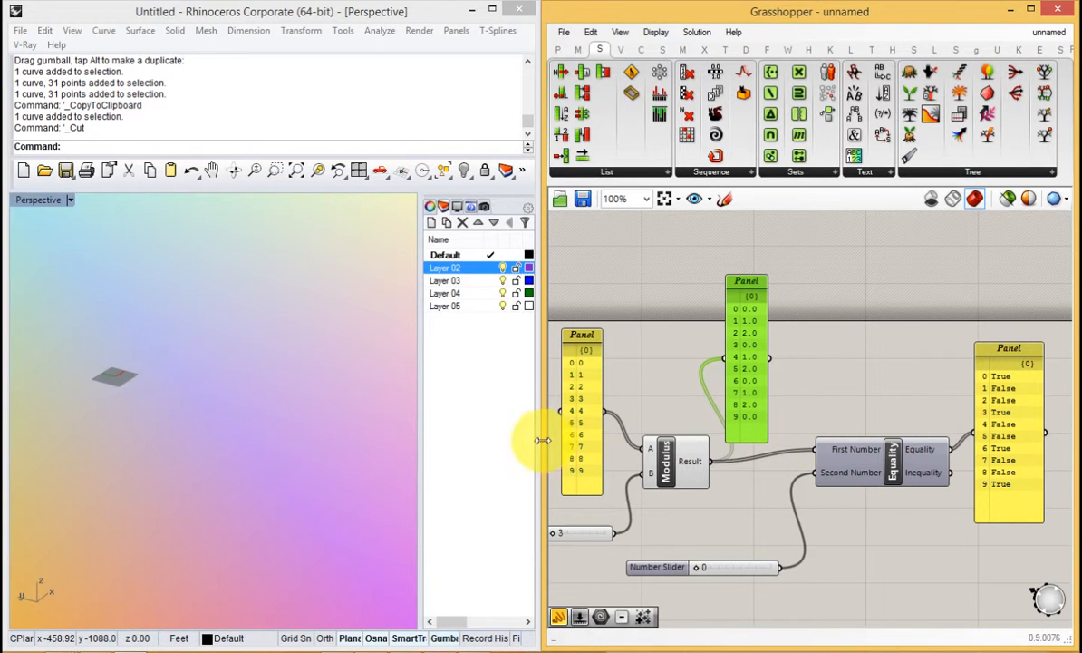
{"action": "left_click_drag", "start_coordinate": [547, 442], "coordinate": [295, 447]}
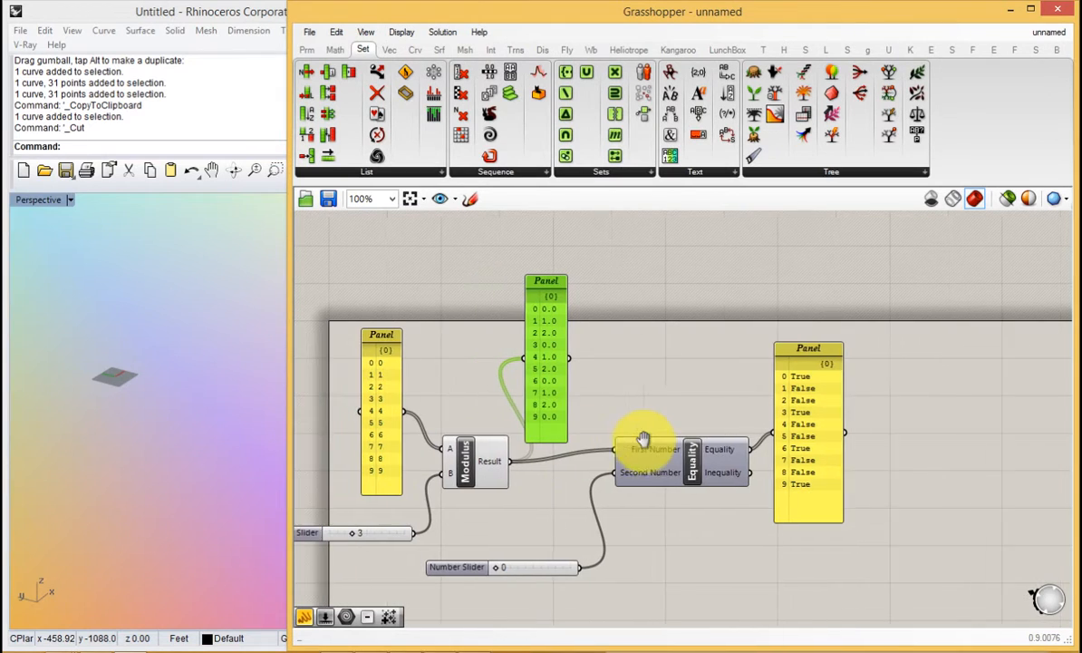
{"action": "left_click_drag", "start_coordinate": [548, 405], "coordinate": [565, 387]}
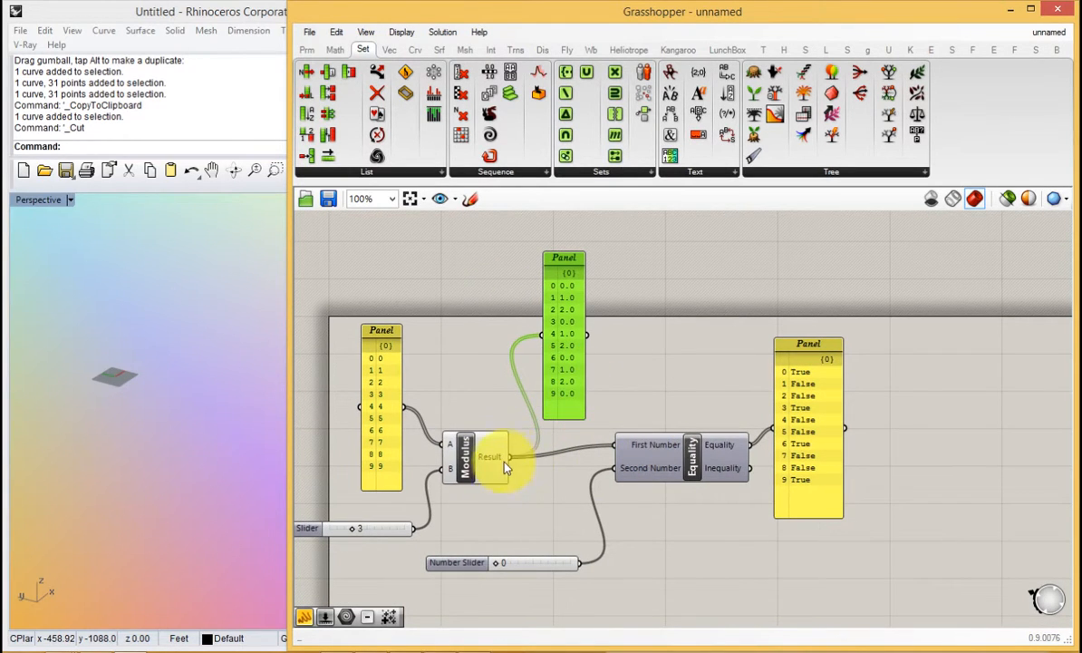
Try feeding Equality's First Number from the Modulus result panel, and restore the direct wire from Result.
{"action": "left_click_drag", "start_coordinate": [586, 334], "coordinate": [616, 451]}
{"action": "left_click_drag", "start_coordinate": [511, 456], "coordinate": [617, 444]}
Shift the True/False panel away from Equality and add a Dispatch component near it.
{"action": "left_click_drag", "start_coordinate": [811, 436], "coordinate": [834, 451]}
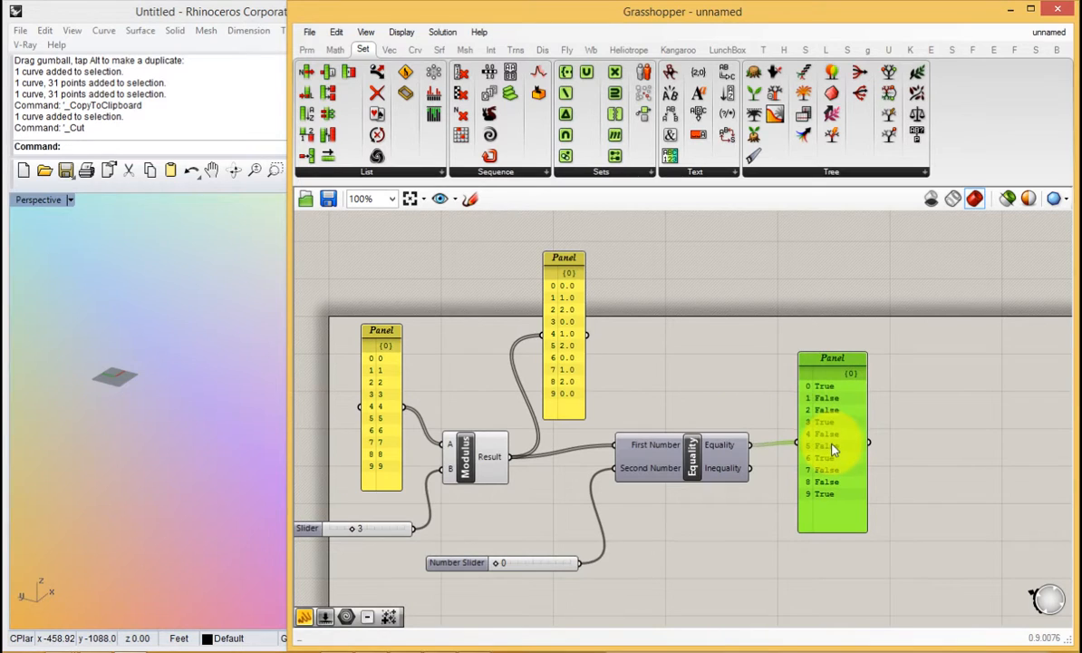
{"action": "double_click", "coordinate": [918, 402]}
{"action": "type", "text": "dis"}
{"action": "key", "text": "Return"}
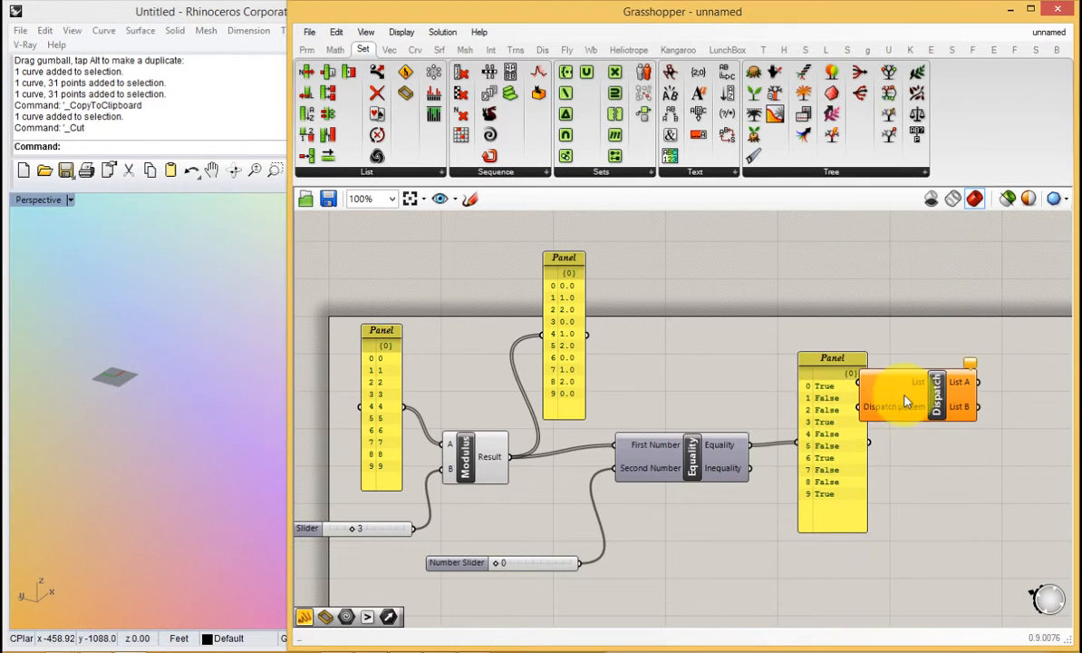
Place Dispatch above the Equality output, wire Equality into its Dispatch pattern input, and move the True/False panel clear.
{"action": "left_click_drag", "start_coordinate": [850, 457], "coordinate": [870, 534]}
{"action": "left_click_drag", "start_coordinate": [887, 400], "coordinate": [817, 377]}
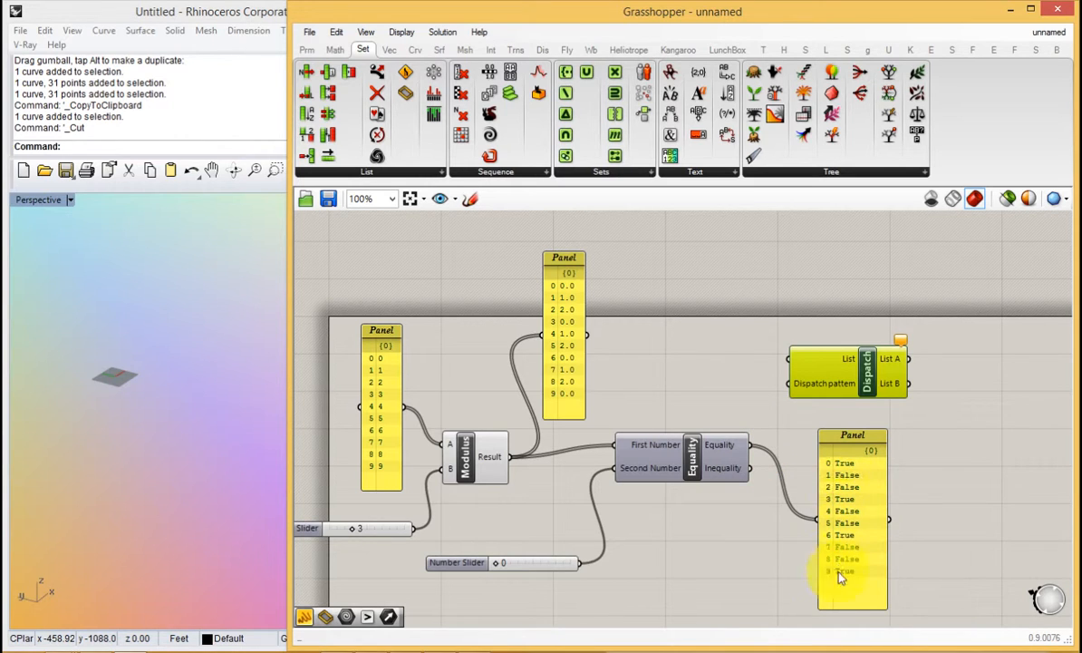
{"action": "left_click_drag", "start_coordinate": [841, 476], "coordinate": [898, 482]}
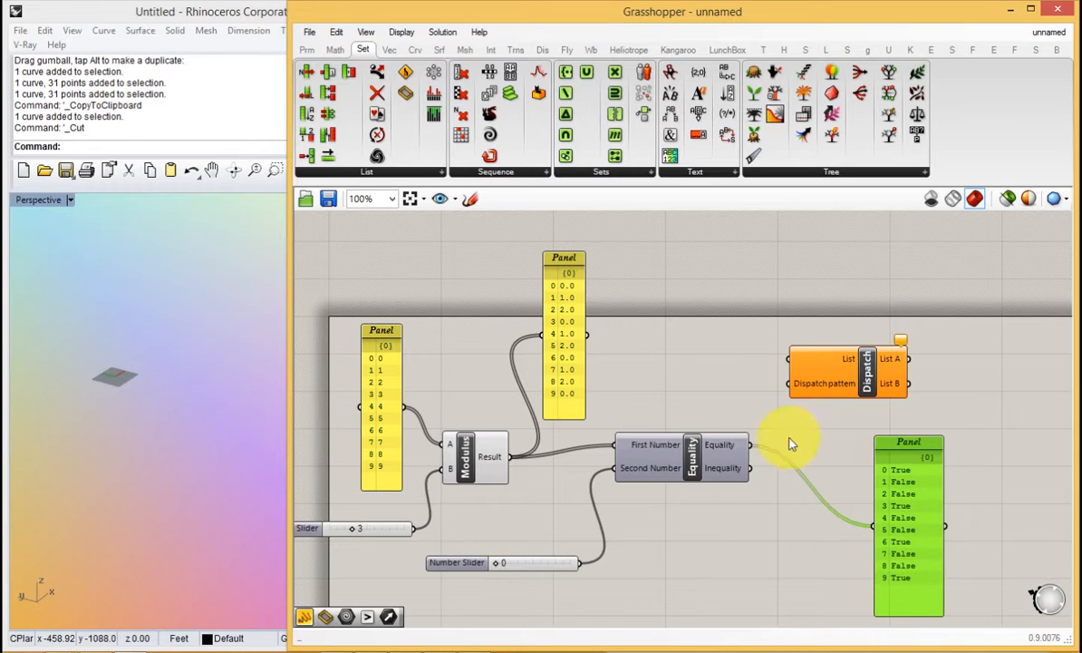
{"action": "left_click_drag", "start_coordinate": [750, 444], "coordinate": [790, 384]}
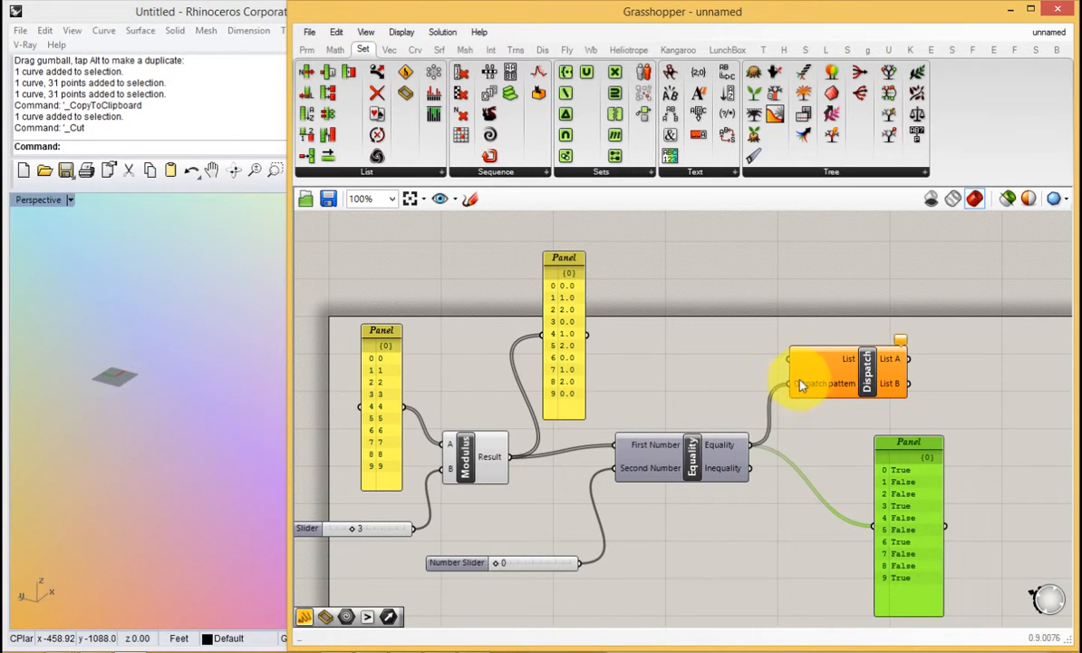
{"action": "left_click_drag", "start_coordinate": [918, 503], "coordinate": [970, 421]}
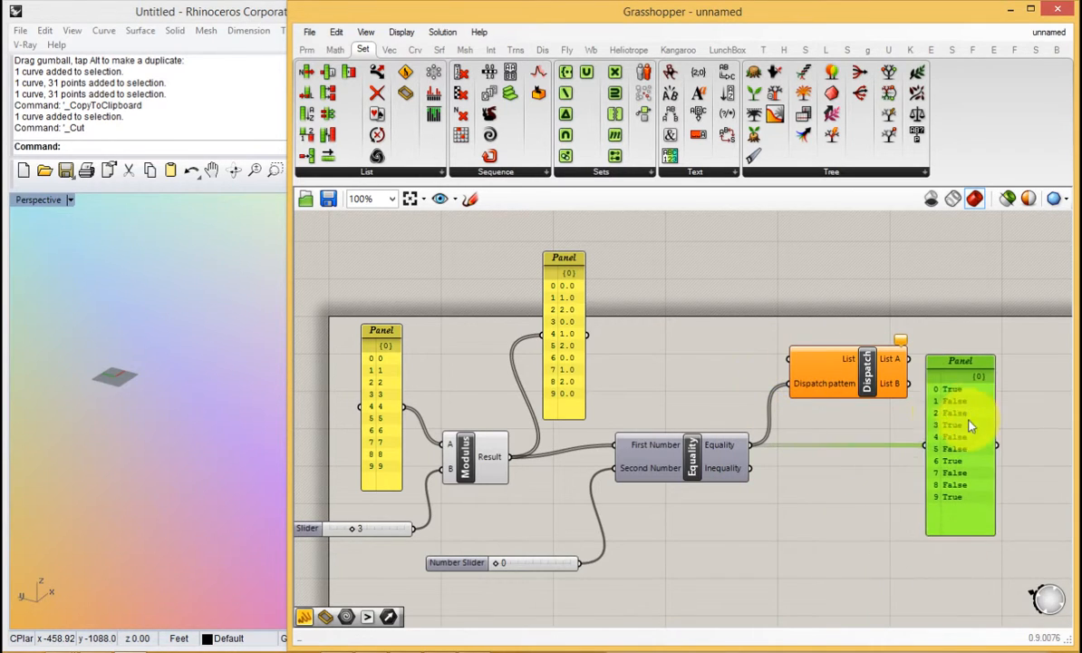
Wire the Modulus Result into Dispatch's List and List A into the True/False panel, spacing out Dispatch, Equality and the panel.
{"action": "left_click_drag", "start_coordinate": [826, 384], "coordinate": [782, 367]}
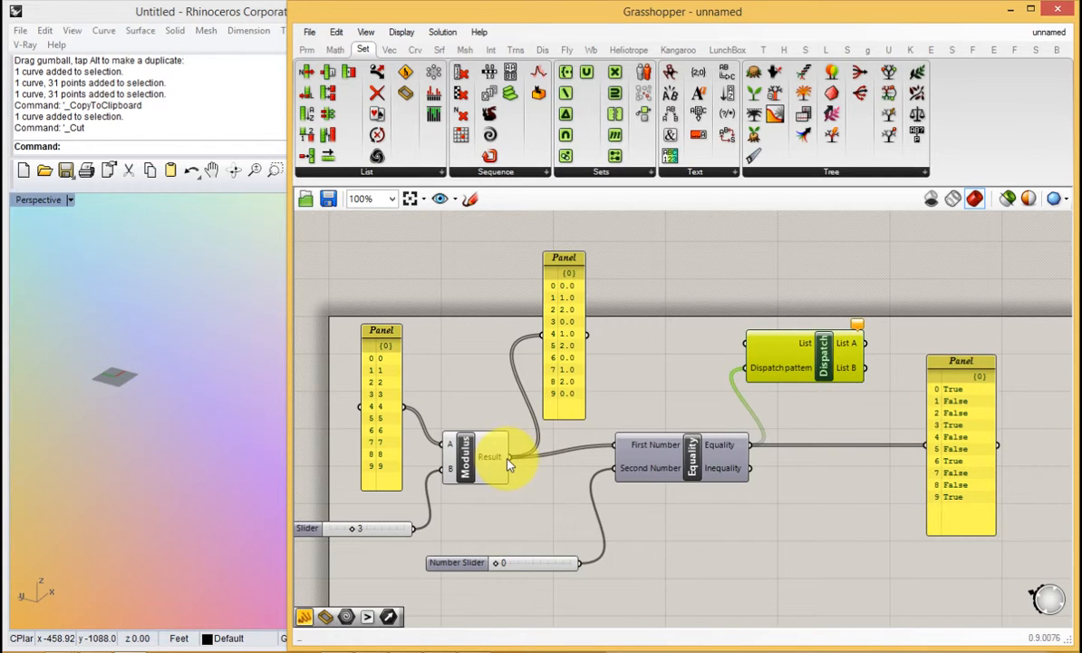
{"action": "left_click_drag", "start_coordinate": [675, 395], "coordinate": [746, 343]}
{"action": "left_click_drag", "start_coordinate": [713, 459], "coordinate": [695, 471]}
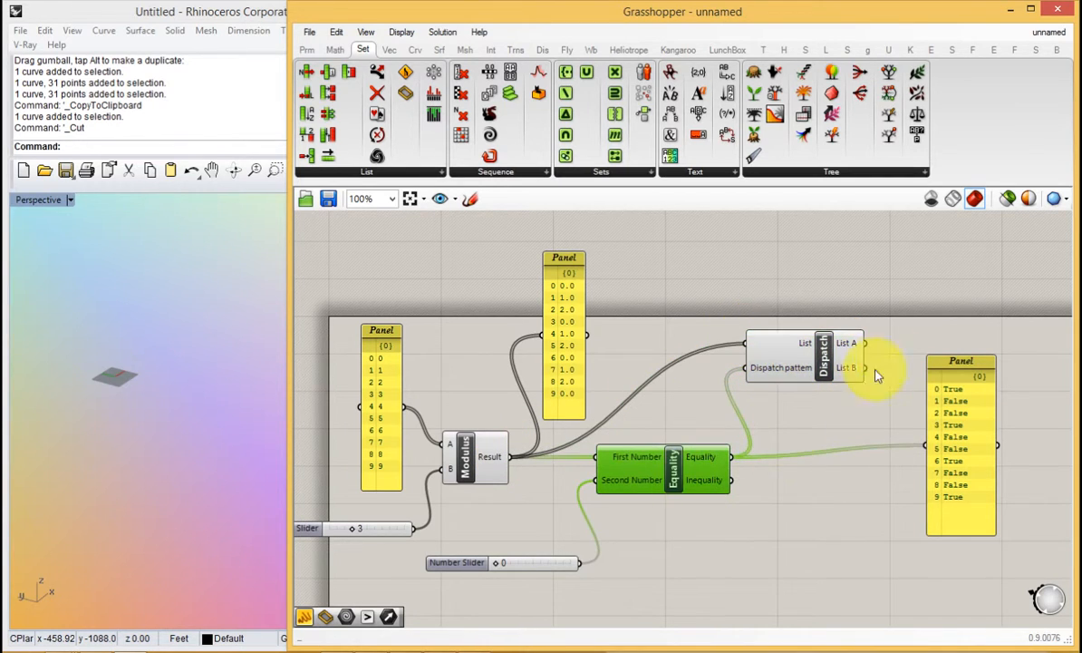
{"action": "left_click_drag", "start_coordinate": [868, 343], "coordinate": [934, 444]}
{"action": "left_click_drag", "start_coordinate": [948, 435], "coordinate": [972, 370]}
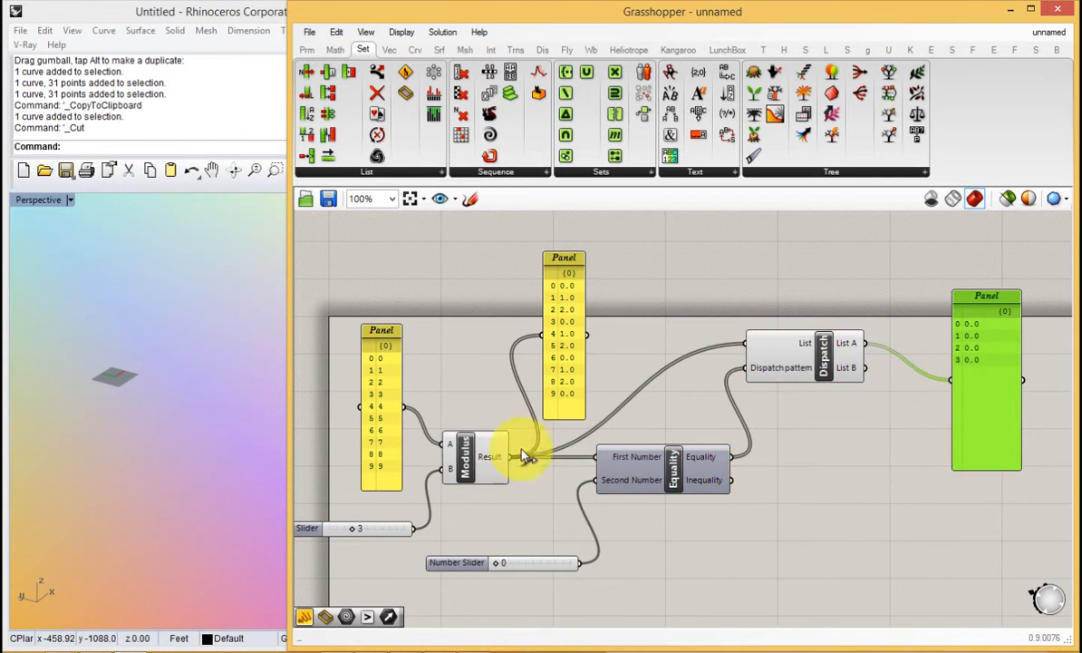
Try Equality's output in the output panel, undo it, and feed the panel from Dispatch's List B instead, adjusting Dispatch's position.
{"action": "left_click_drag", "start_coordinate": [734, 456], "coordinate": [951, 380]}
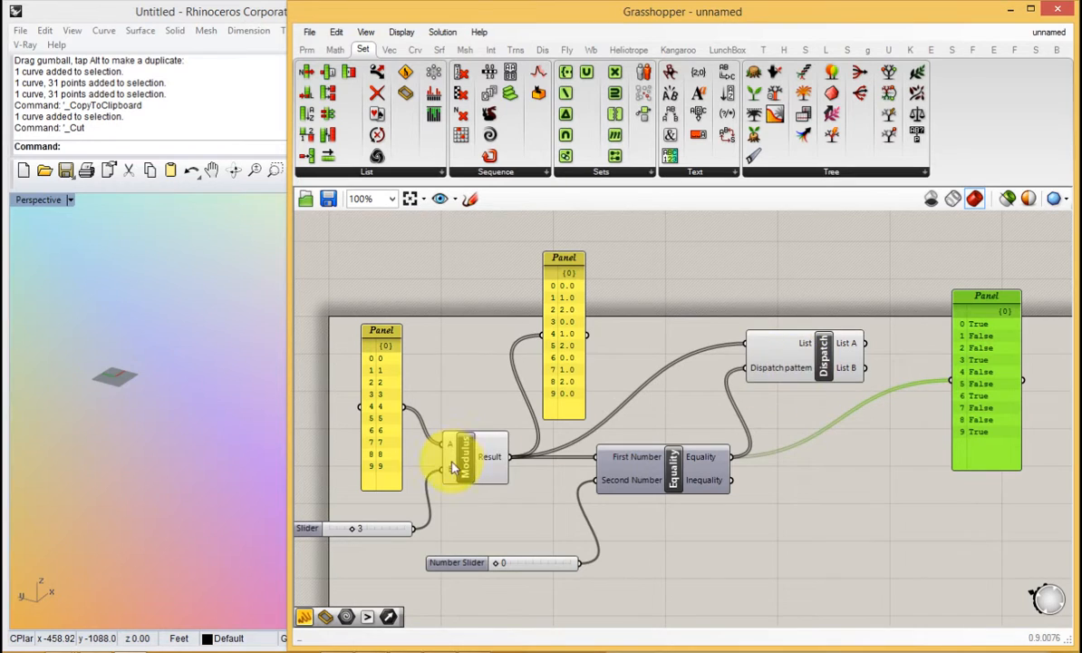
{"action": "key", "text": "ctrl+z"}
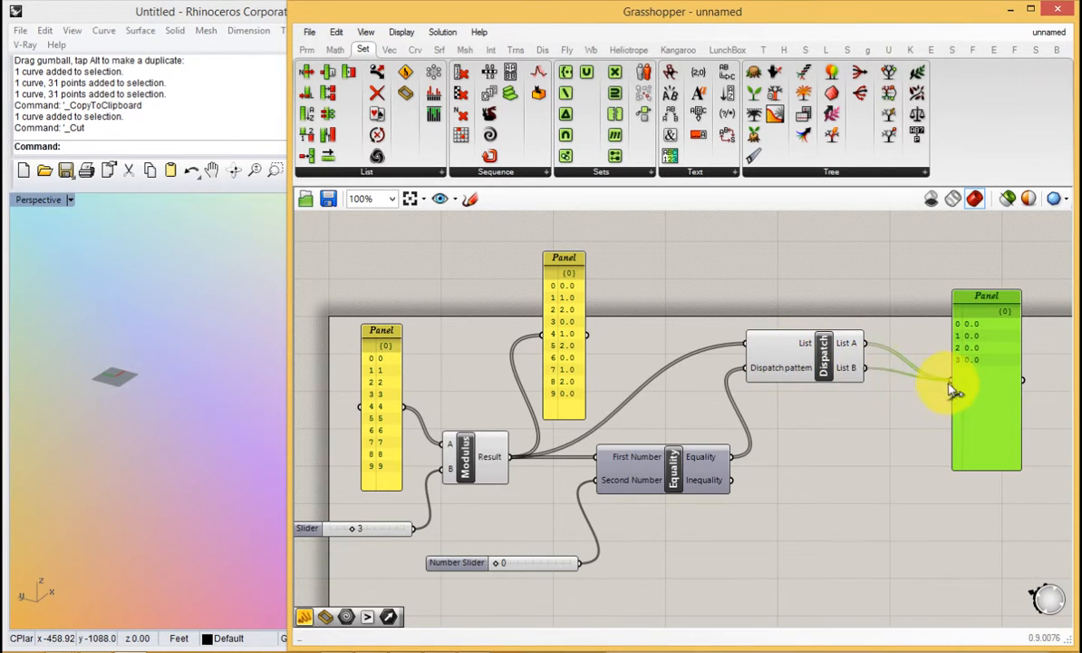
{"action": "left_click_drag", "start_coordinate": [950, 384], "coordinate": [950, 382]}
{"action": "left_click_drag", "start_coordinate": [845, 377], "coordinate": [867, 416]}
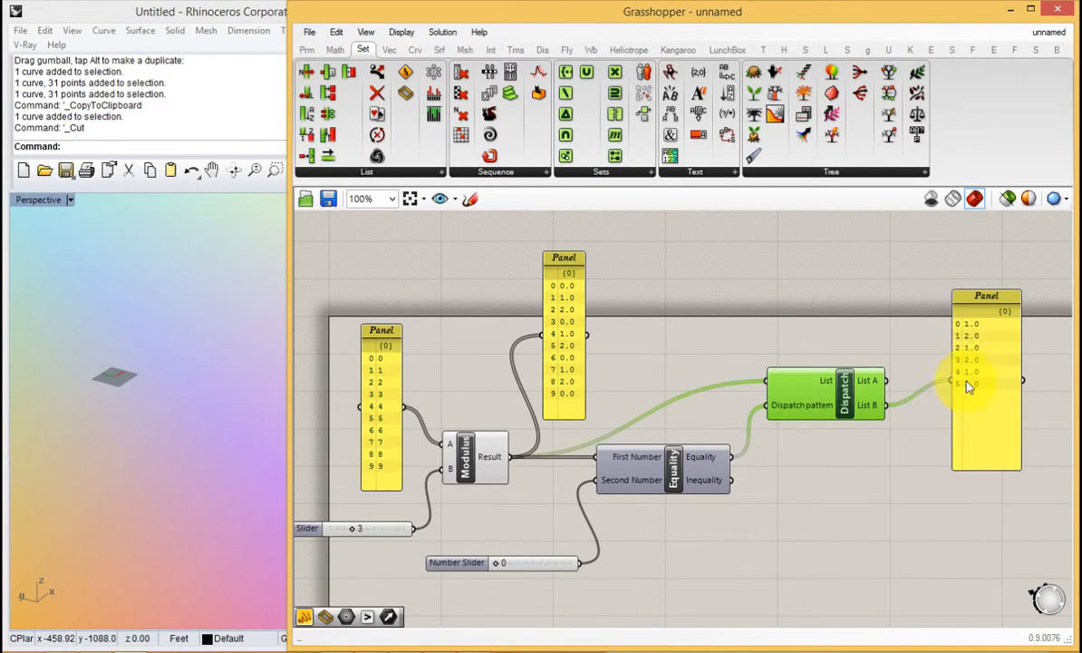
{"action": "left_click_drag", "start_coordinate": [887, 381], "coordinate": [979, 456]}
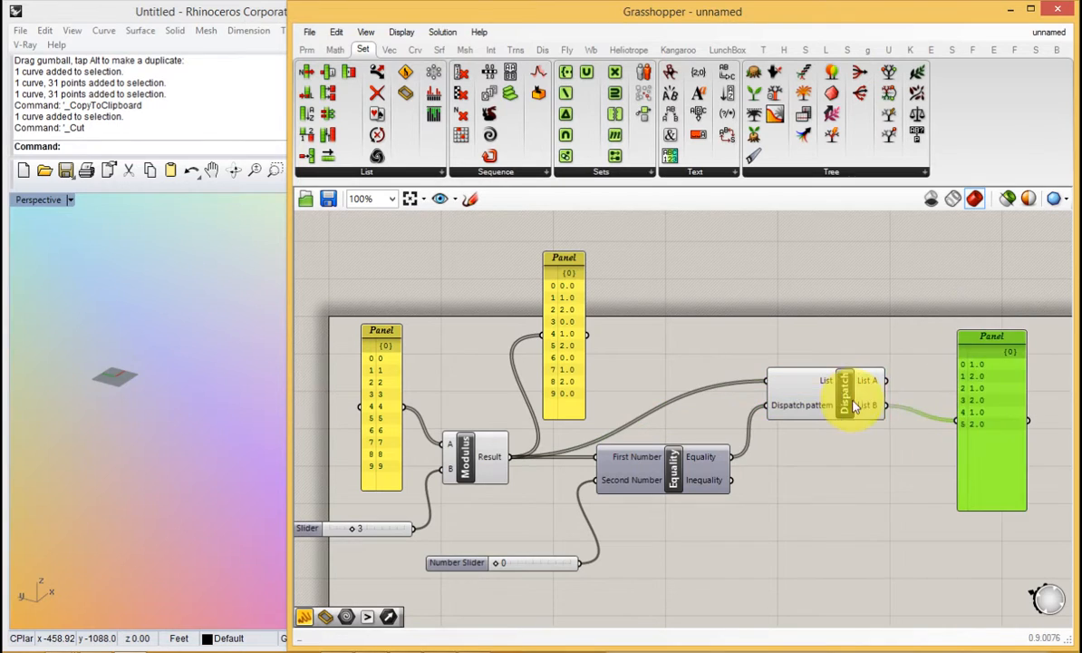
{"action": "left_click_drag", "start_coordinate": [835, 399], "coordinate": [841, 426]}
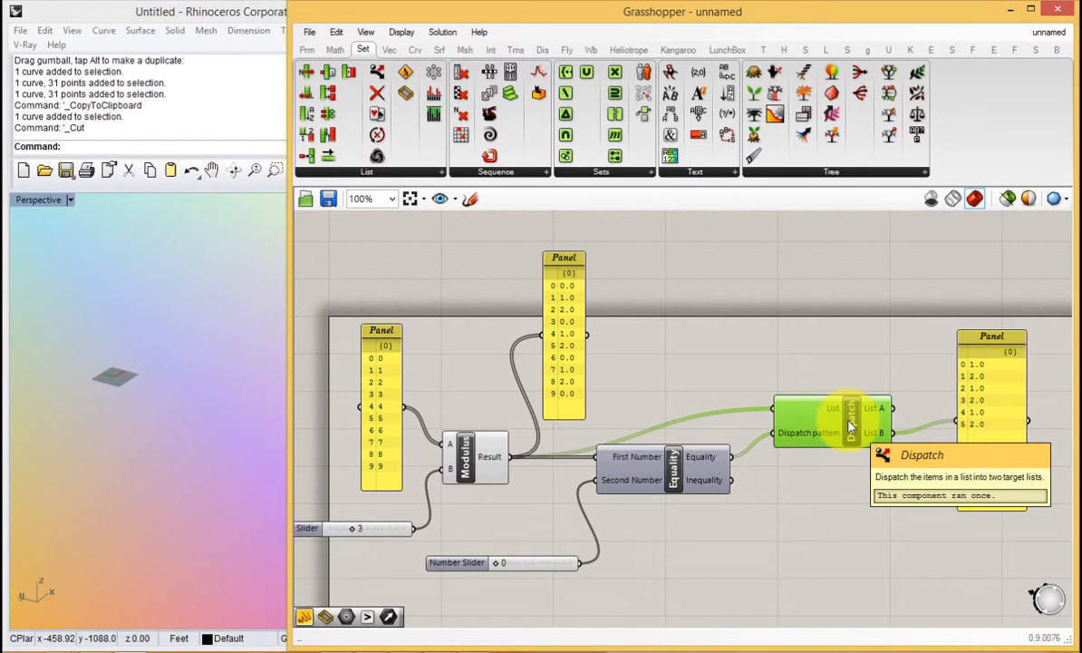
{"action": "left_click_drag", "start_coordinate": [833, 425], "coordinate": [826, 411]}
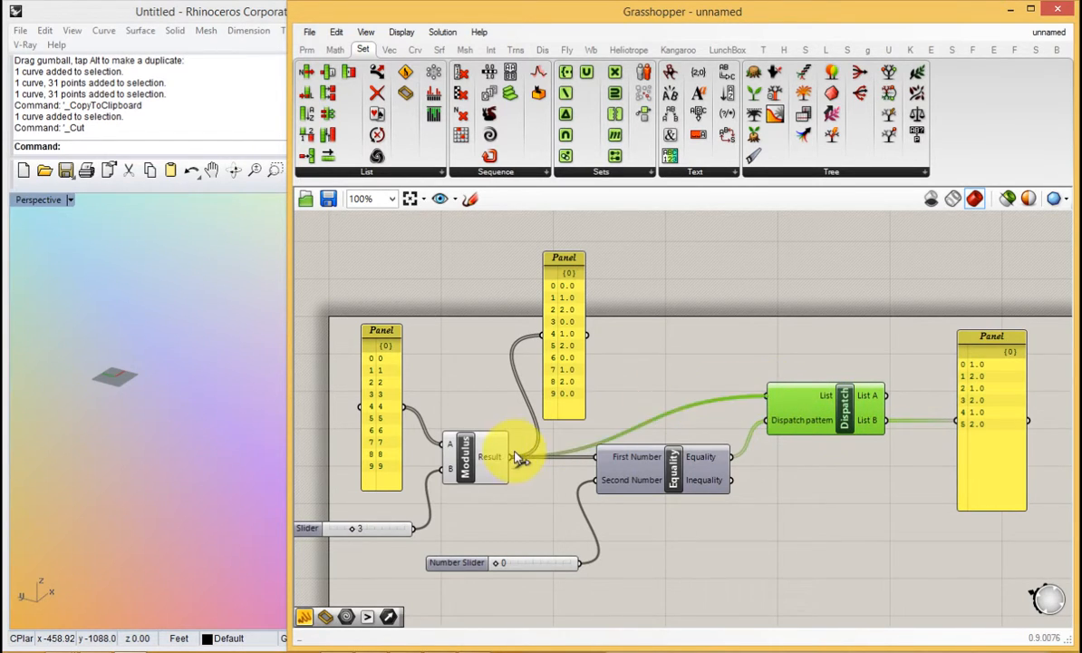
Feed Dispatch's List from the 0–9 number panel instead of the Modulus Result, and rewire the output panel to List A.
{"action": "left_click_drag", "start_coordinate": [514, 456], "coordinate": [773, 392]}
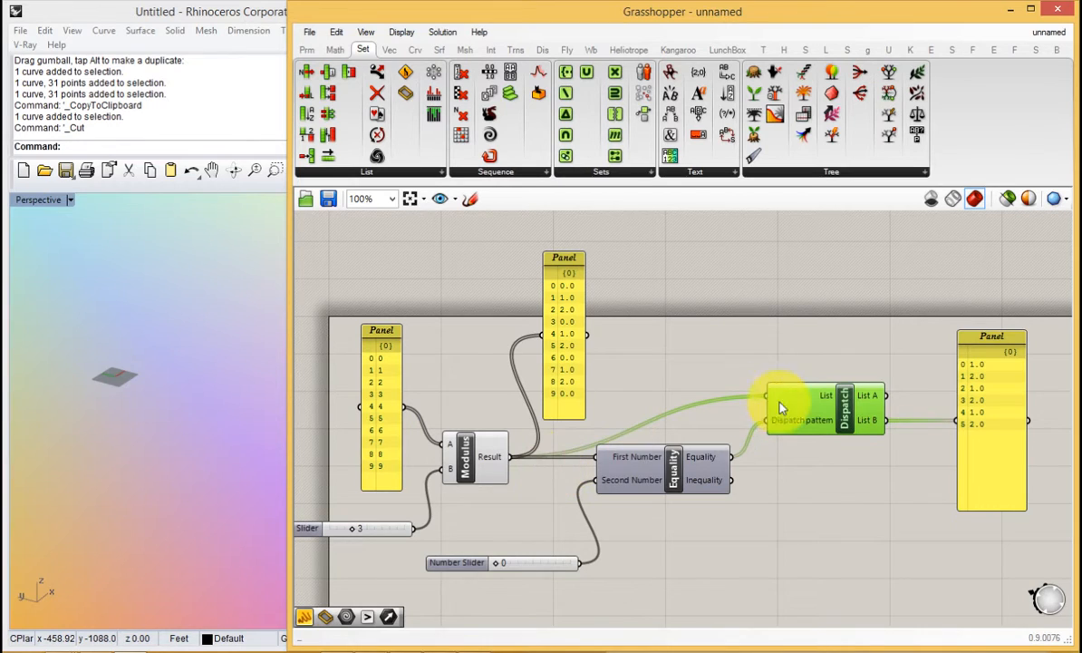
{"action": "left_click_drag", "start_coordinate": [768, 397], "coordinate": [339, 364], "text": "shift"}
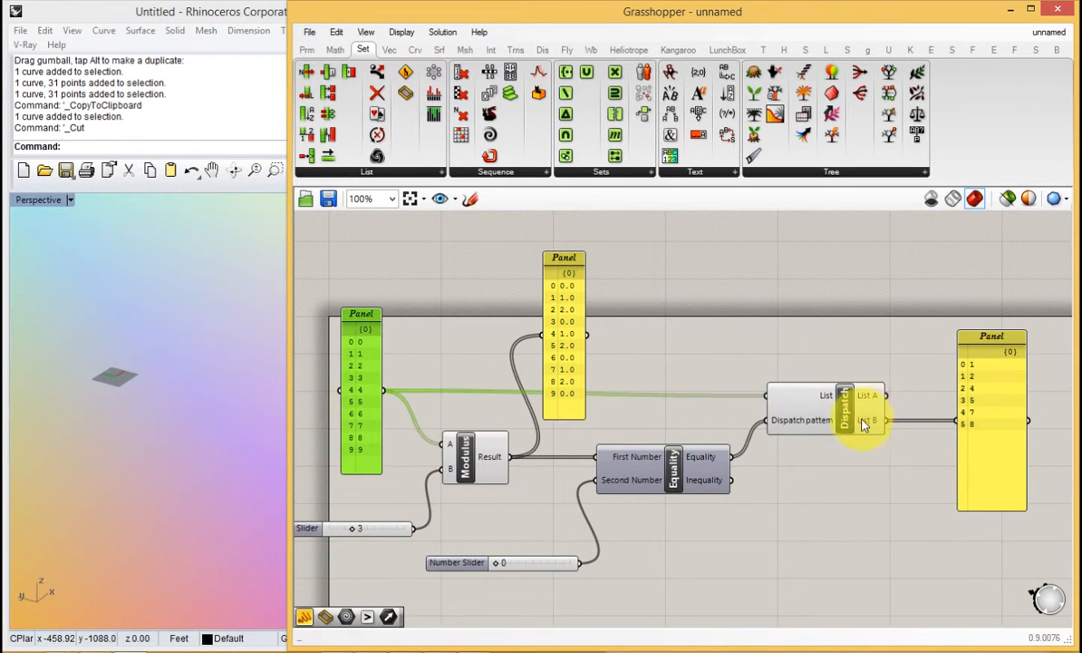
{"action": "left_click_drag", "start_coordinate": [861, 397], "coordinate": [859, 392]}
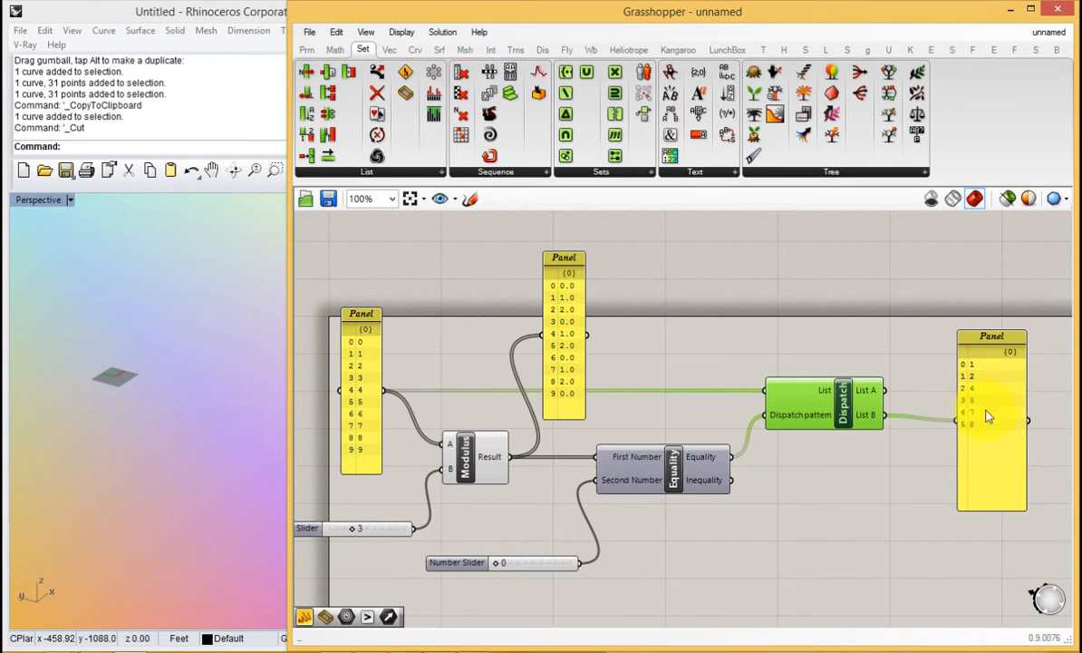
{"action": "left_click_drag", "start_coordinate": [931, 420], "coordinate": [885, 390]}
{"action": "left_click_drag", "start_coordinate": [993, 411], "coordinate": [970, 391]}
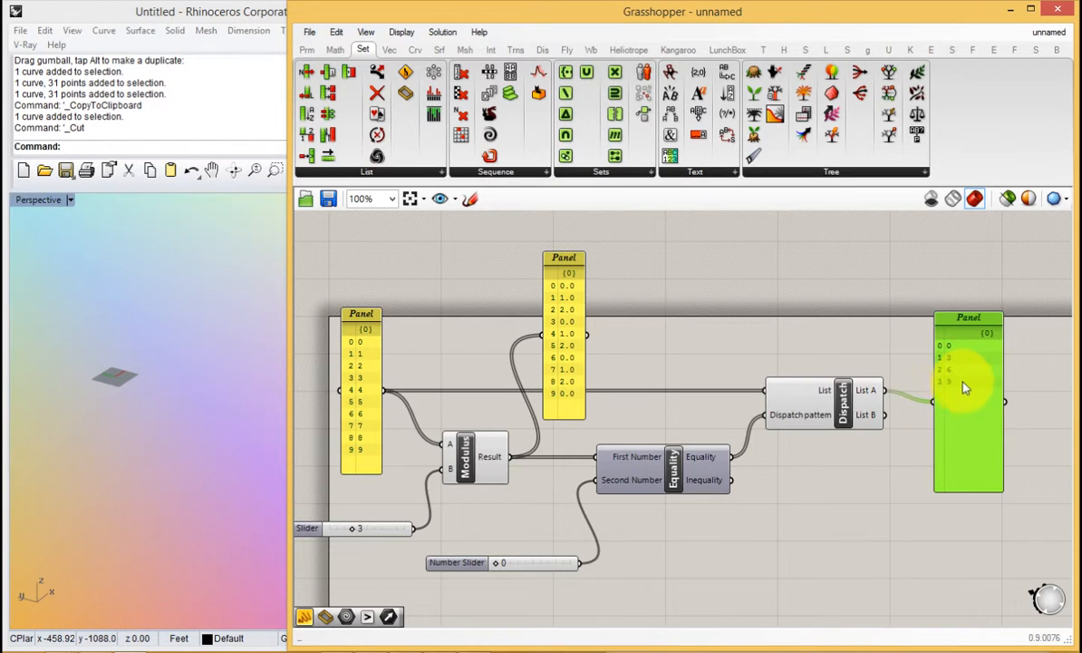
Delete the panel showing the Modulus Result.
{"action": "right_click_drag", "start_coordinate": [631, 363], "coordinate": [595, 410]}
{"action": "left_click", "coordinate": [535, 397]}
{"action": "key", "text": "Delete"}
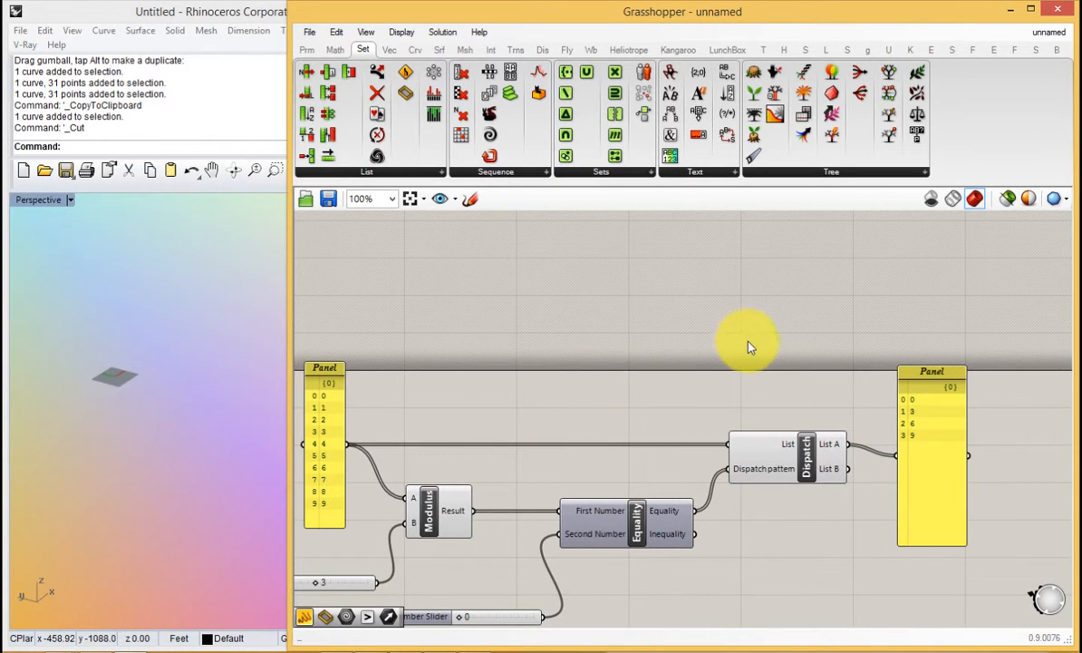
Add a Sift Pattern component above Dispatch, wiring Equality into its Sift Pattern input and the 0–9 number panel into its List.
{"action": "type", "text": "sift"}
{"action": "left_click", "coordinate": [752, 325]}
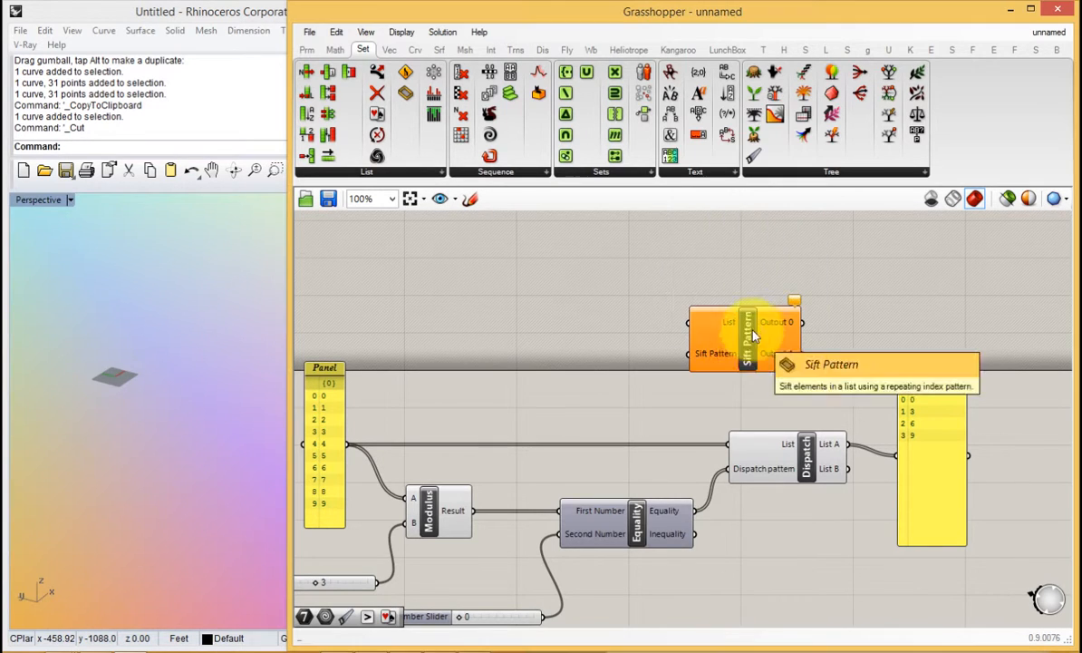
{"action": "left_click_drag", "start_coordinate": [760, 363], "coordinate": [794, 390]}
{"action": "left_click_drag", "start_coordinate": [694, 511], "coordinate": [728, 382]}
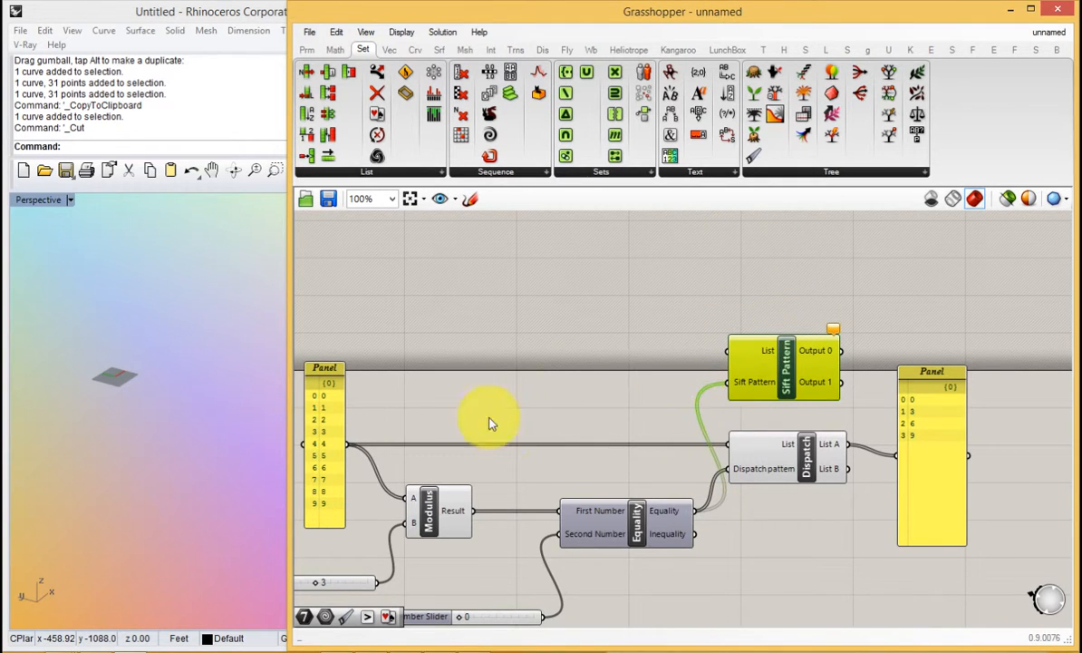
{"action": "left_click_drag", "start_coordinate": [345, 448], "coordinate": [728, 350]}
Make two copies of the output panel, wire Sift Pattern's Output 1 and Output 0 into them, and place them side by side.
{"action": "left_click_drag", "start_coordinate": [935, 444], "coordinate": [977, 364]}
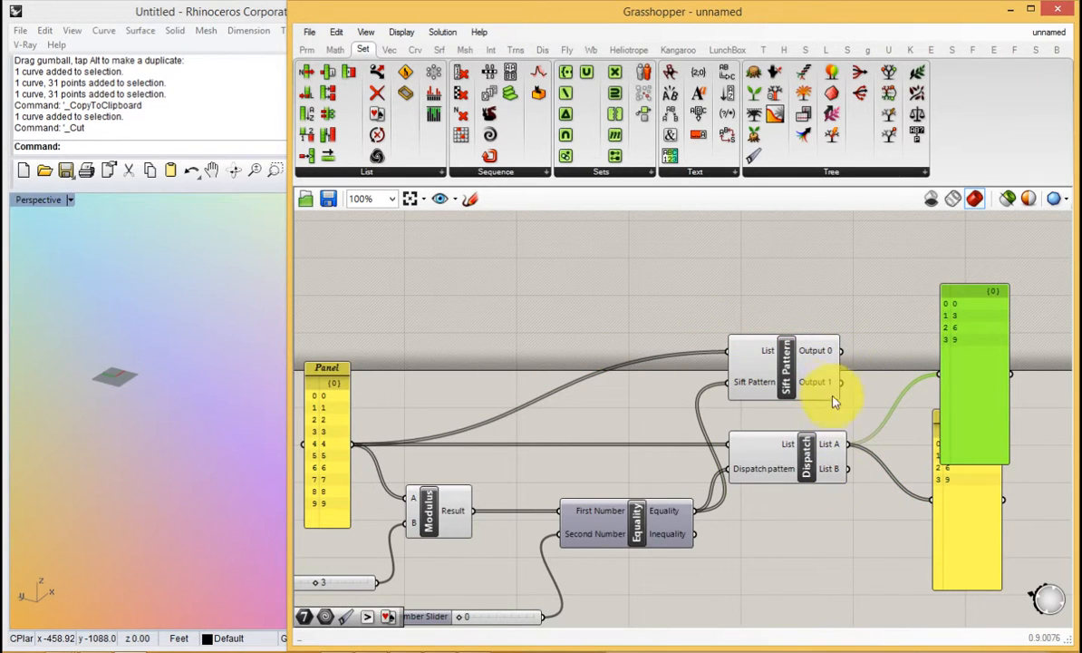
{"action": "left_click_drag", "start_coordinate": [841, 382], "coordinate": [939, 375]}
{"action": "left_click_drag", "start_coordinate": [958, 376], "coordinate": [950, 343]}
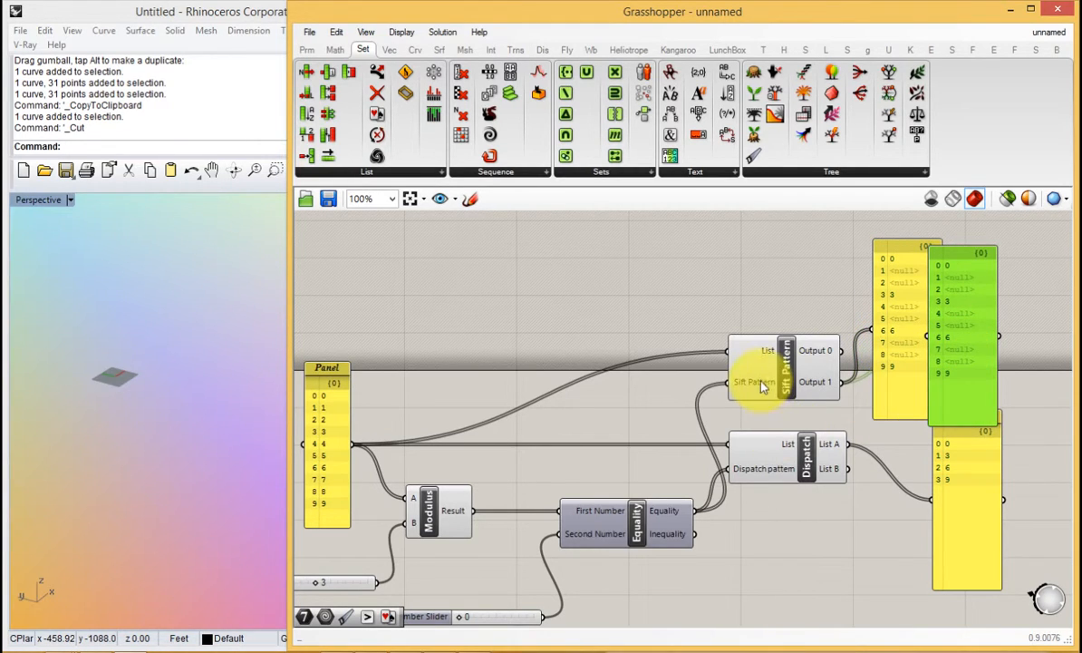
{"action": "left_click_drag", "start_coordinate": [842, 352], "coordinate": [934, 333]}
{"action": "right_click_drag", "start_coordinate": [934, 334], "coordinate": [833, 393]}
{"action": "left_click_drag", "start_coordinate": [863, 385], "coordinate": [888, 375]}
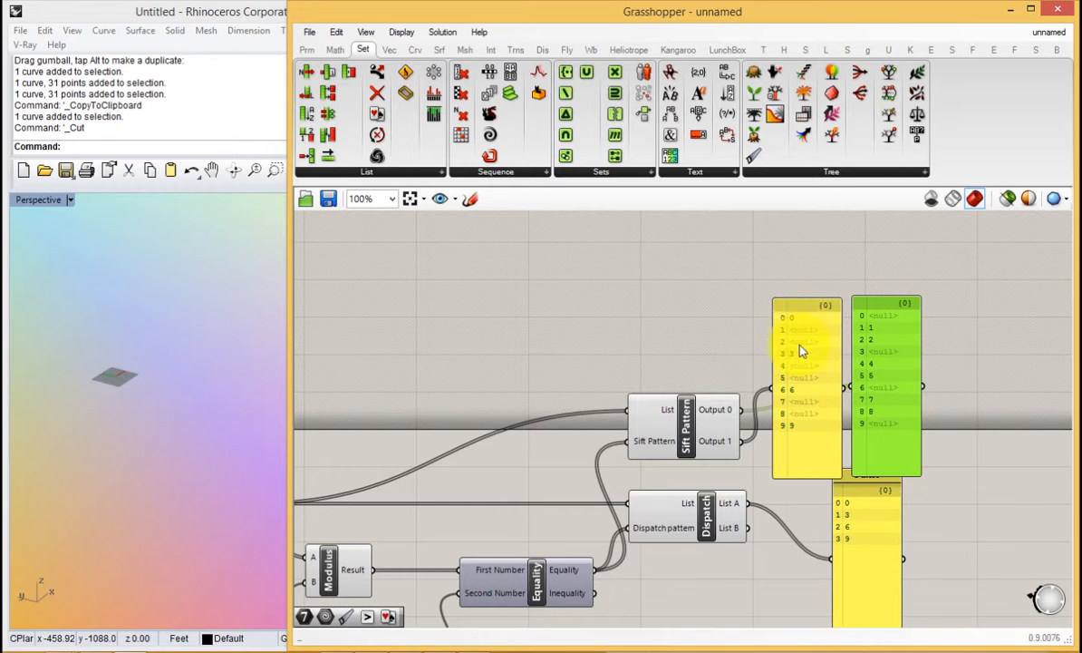
Compare the two Sift Pattern output panels with the source number panel and the Dispatch List A panel.
{"action": "right_click_drag", "start_coordinate": [799, 437], "coordinate": [854, 433]}
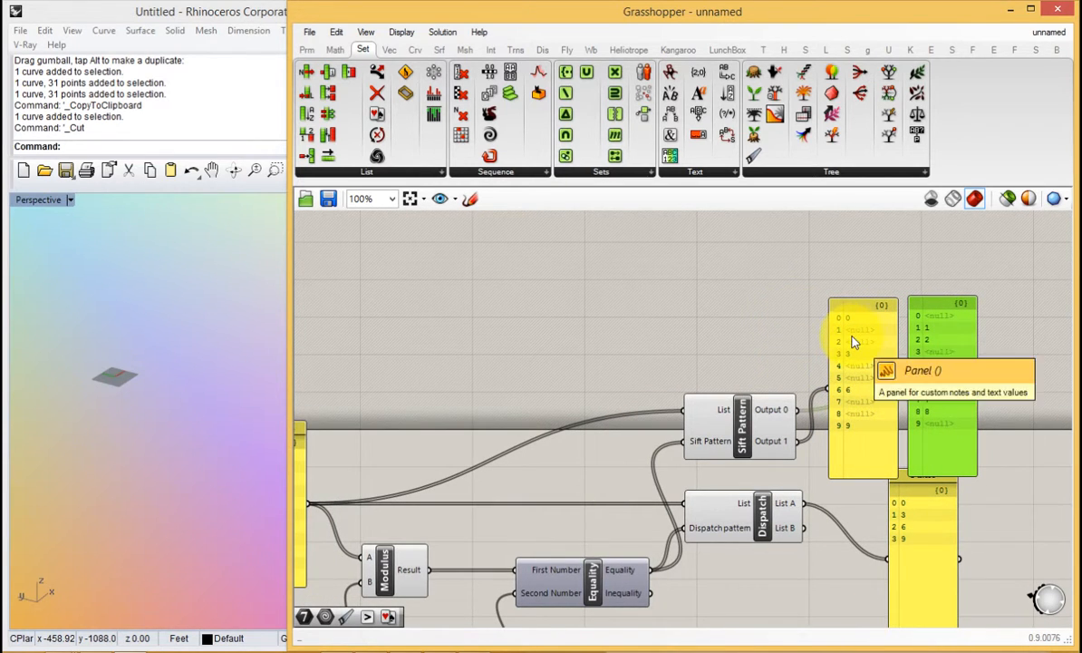
{"action": "right_click_drag", "start_coordinate": [869, 399], "coordinate": [940, 381]}
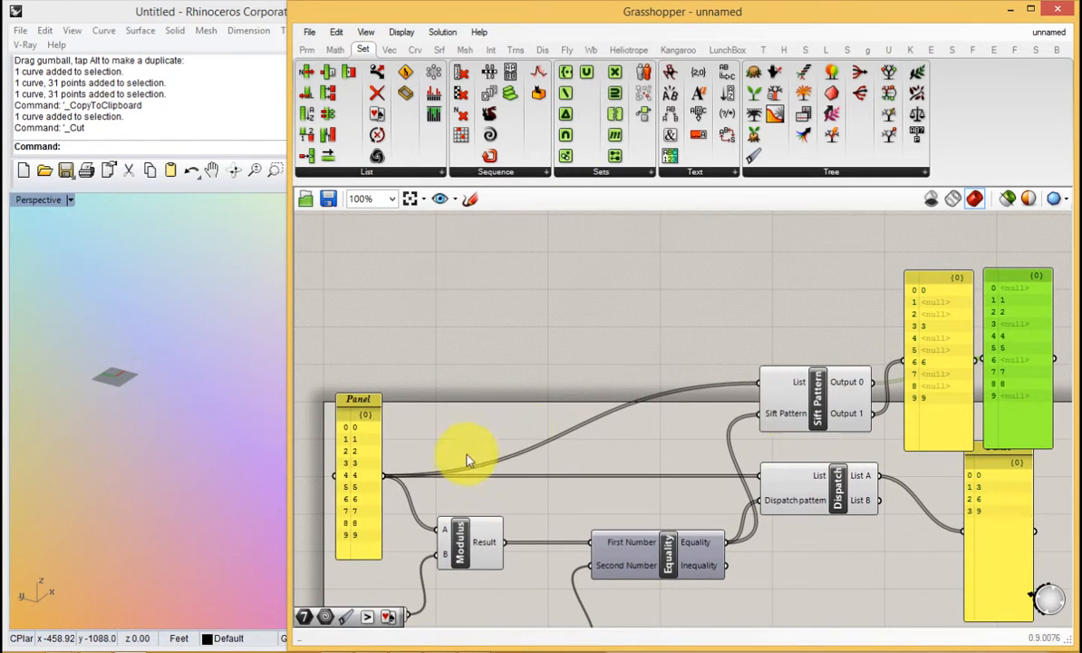
{"action": "left_click_drag", "start_coordinate": [345, 523], "coordinate": [352, 511]}
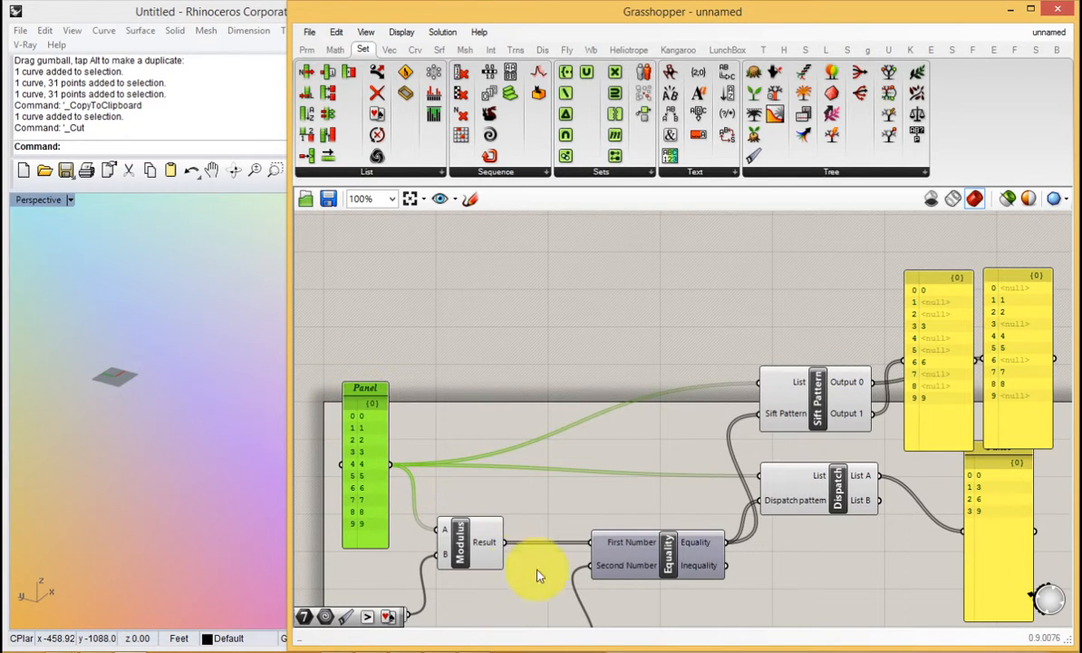
{"action": "right_click_drag", "start_coordinate": [423, 458], "coordinate": [387, 380]}
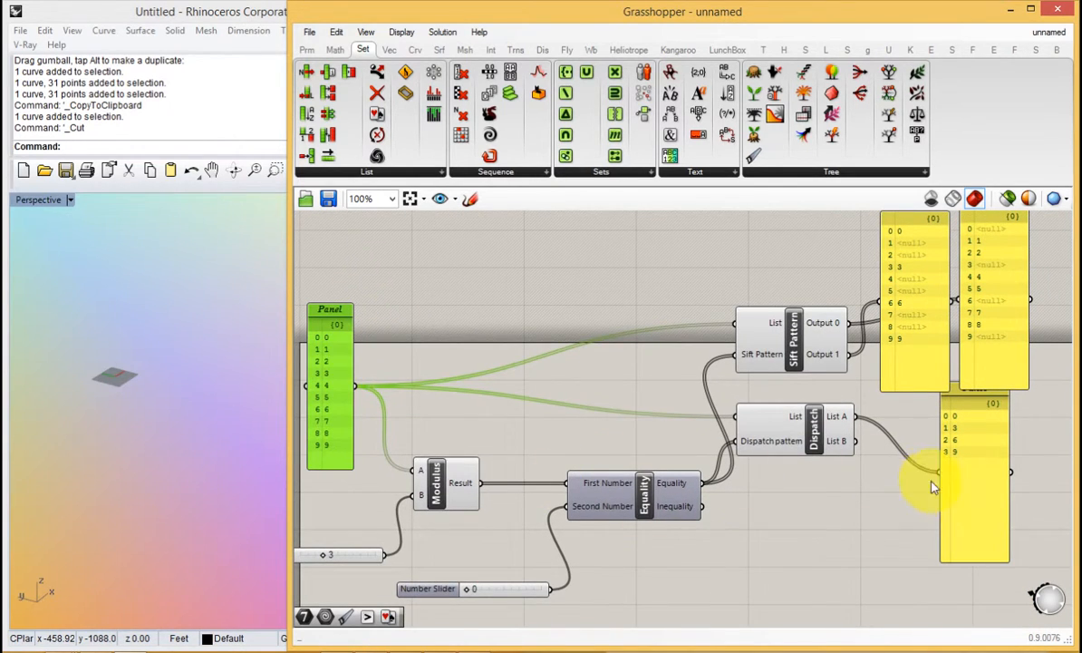
{"action": "right_click_drag", "start_coordinate": [933, 488], "coordinate": [710, 500]}
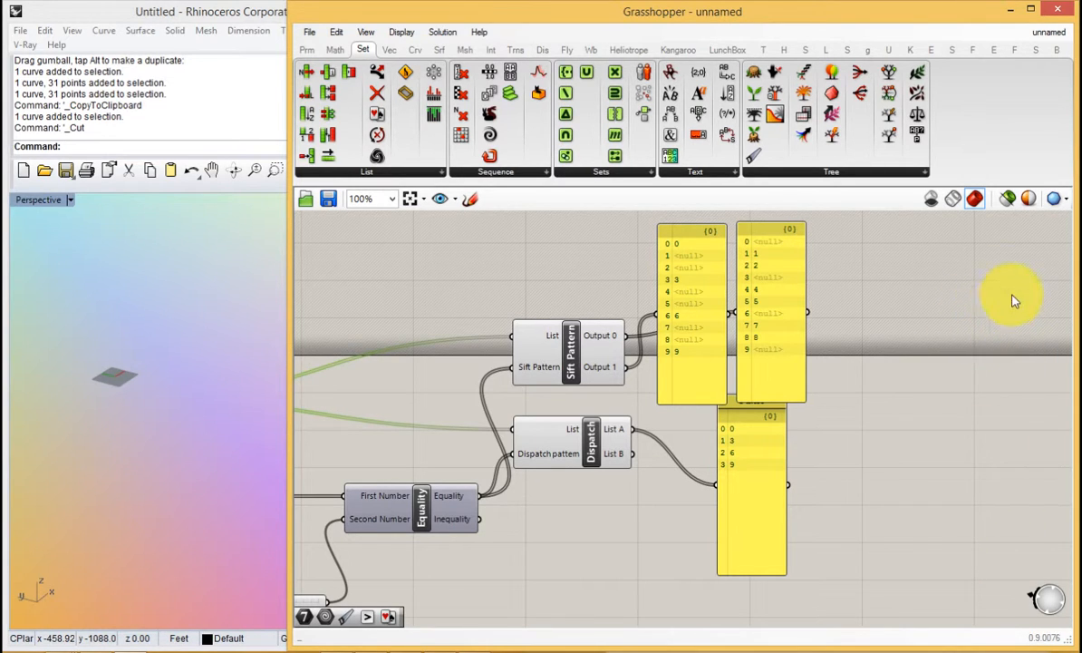
{"action": "left_click_drag", "start_coordinate": [771, 253], "coordinate": [765, 253]}
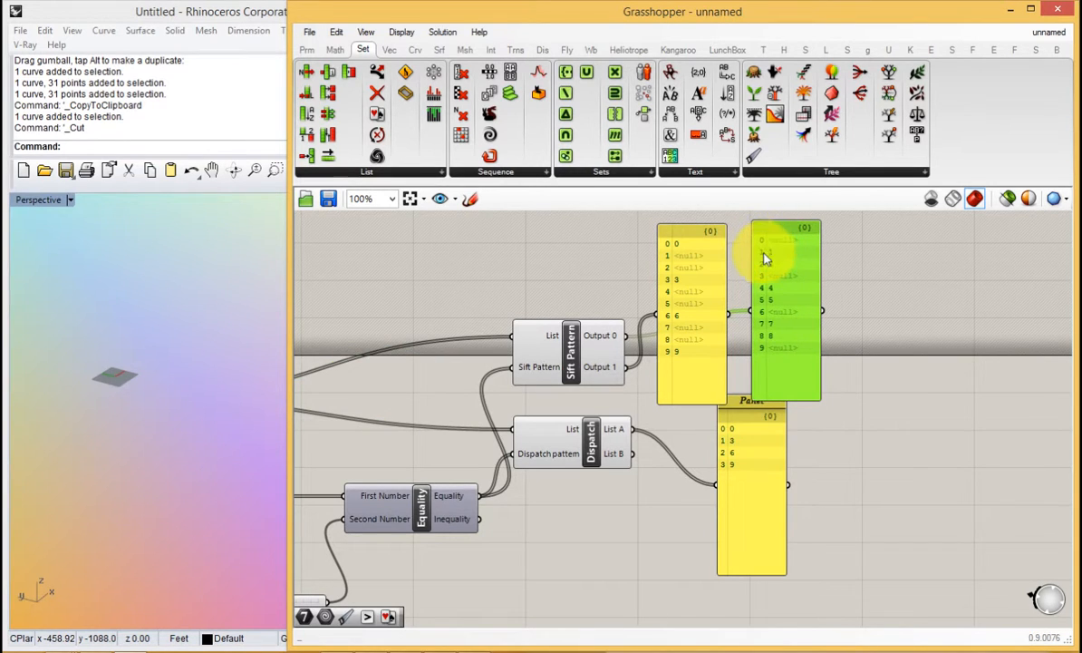
{"action": "right_click_drag", "start_coordinate": [754, 282], "coordinate": [918, 296]}
{"action": "right_click_drag", "start_coordinate": [720, 282], "coordinate": [863, 283]}
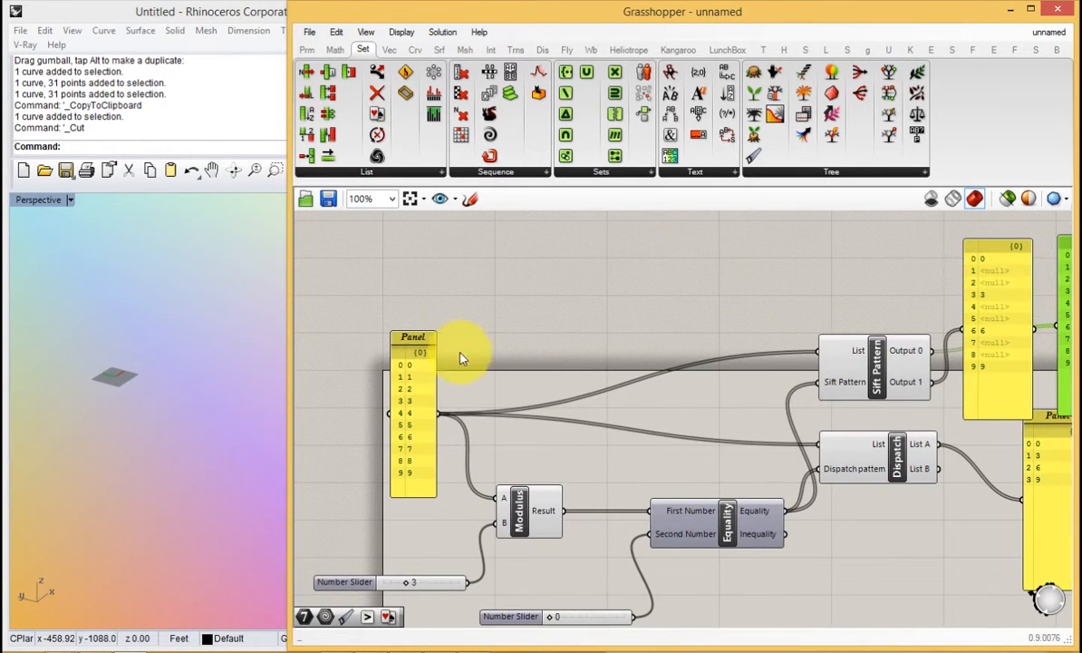
{"action": "left_click_drag", "start_coordinate": [410, 377], "coordinate": [401, 357]}
{"action": "right_click_drag", "start_coordinate": [886, 293], "coordinate": [747, 308]}
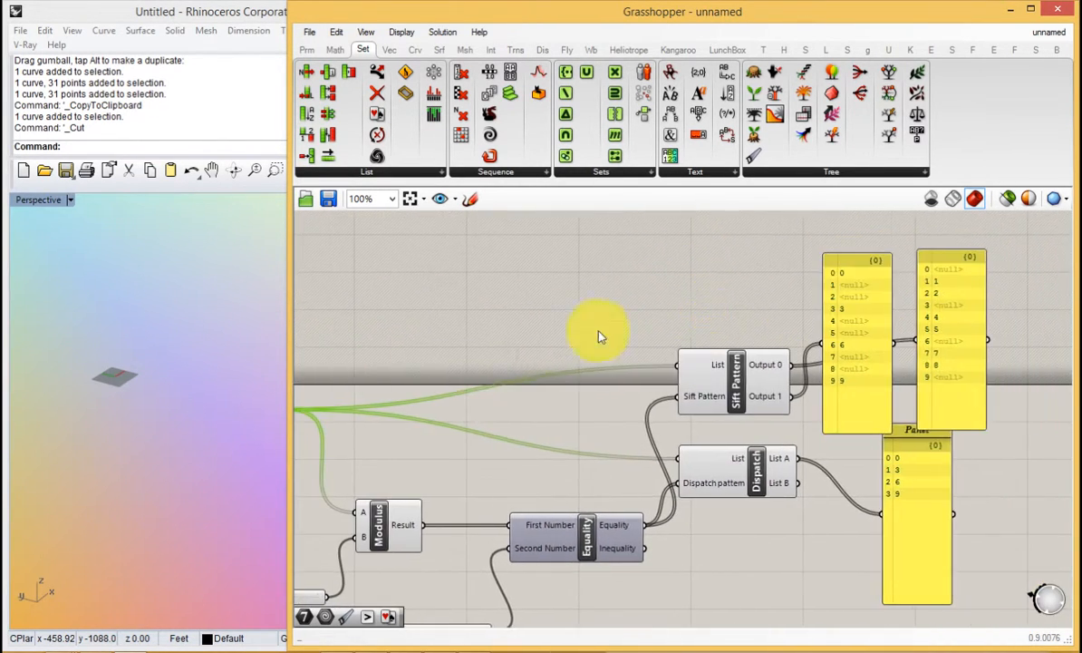
Spread the components apart, placing Sift Pattern and its panels higher and Dispatch with its List A panel lower.
{"action": "left_click_drag", "start_coordinate": [742, 386], "coordinate": [746, 413]}
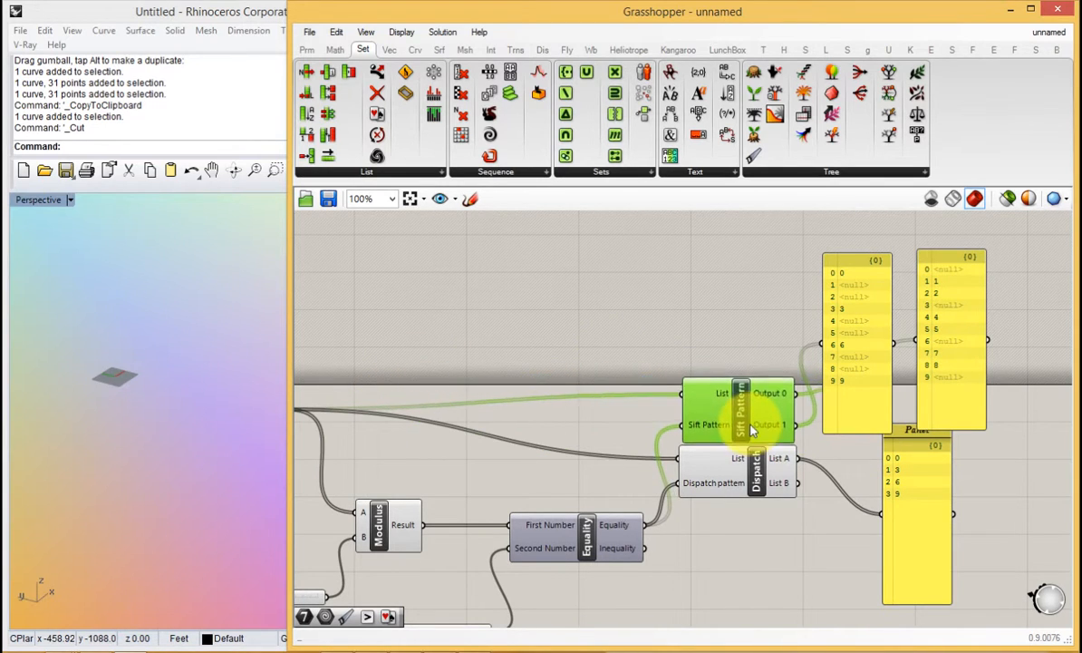
{"action": "left_click_drag", "start_coordinate": [756, 485], "coordinate": [766, 497]}
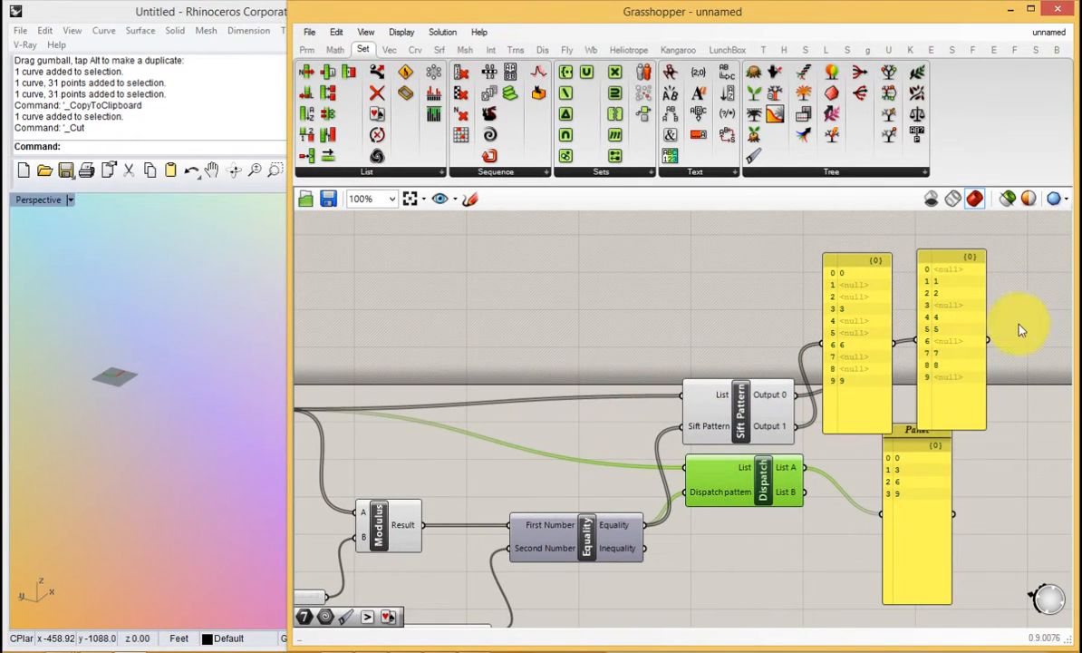
{"action": "left_click_drag", "start_coordinate": [859, 335], "coordinate": [865, 321]}
{"action": "left_click_drag", "start_coordinate": [767, 399], "coordinate": [774, 329]}
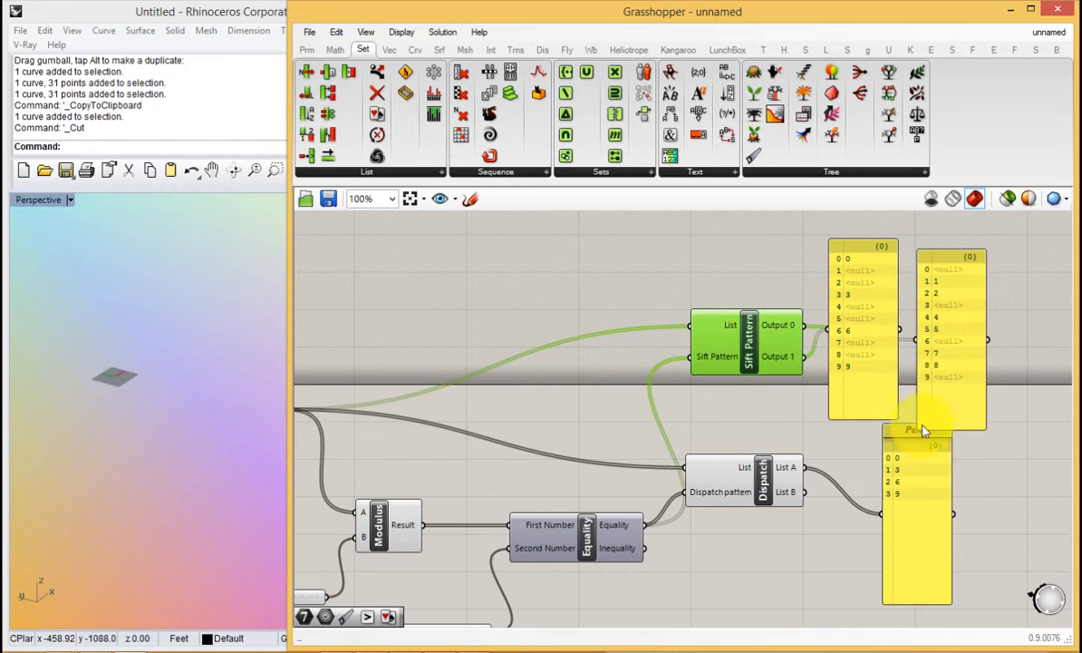
{"action": "left_click_drag", "start_coordinate": [924, 488], "coordinate": [934, 495]}
{"action": "left_click_drag", "start_coordinate": [792, 502], "coordinate": [799, 530]}
{"action": "left_click_drag", "start_coordinate": [964, 316], "coordinate": [971, 280]}
{"action": "left_click_drag", "start_coordinate": [890, 336], "coordinate": [894, 356]}
{"action": "left_click_drag", "start_coordinate": [789, 351], "coordinate": [777, 334]}
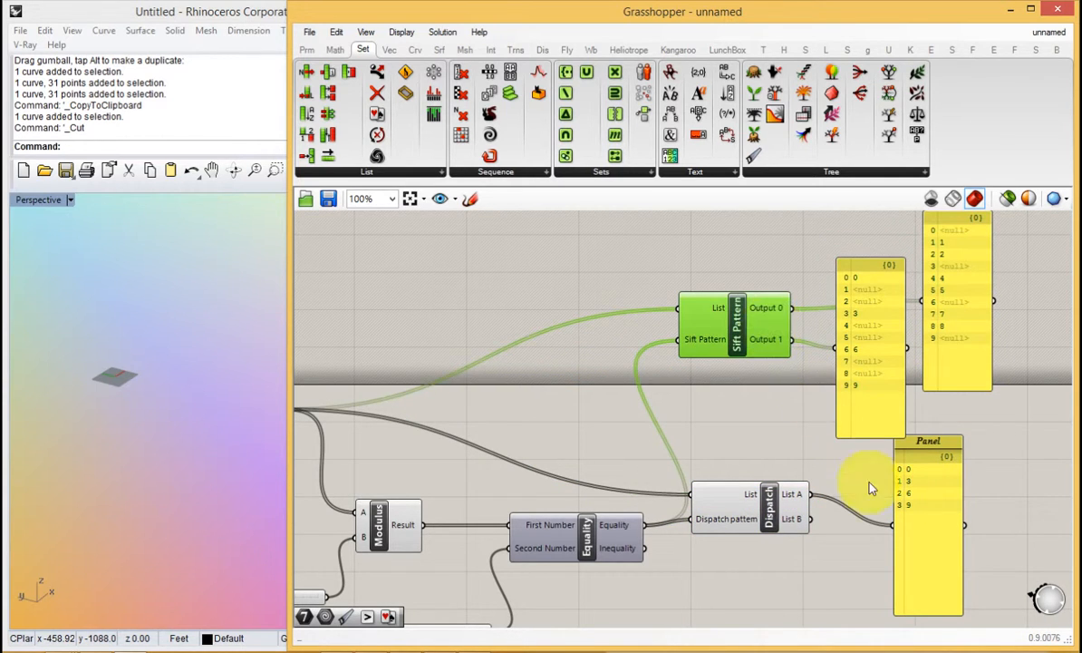
Add a Clean Tree component above Sift Pattern and wire Output 0 into its Tree input.
{"action": "double_click", "coordinate": [785, 260]}
{"action": "type", "text": "clean"}
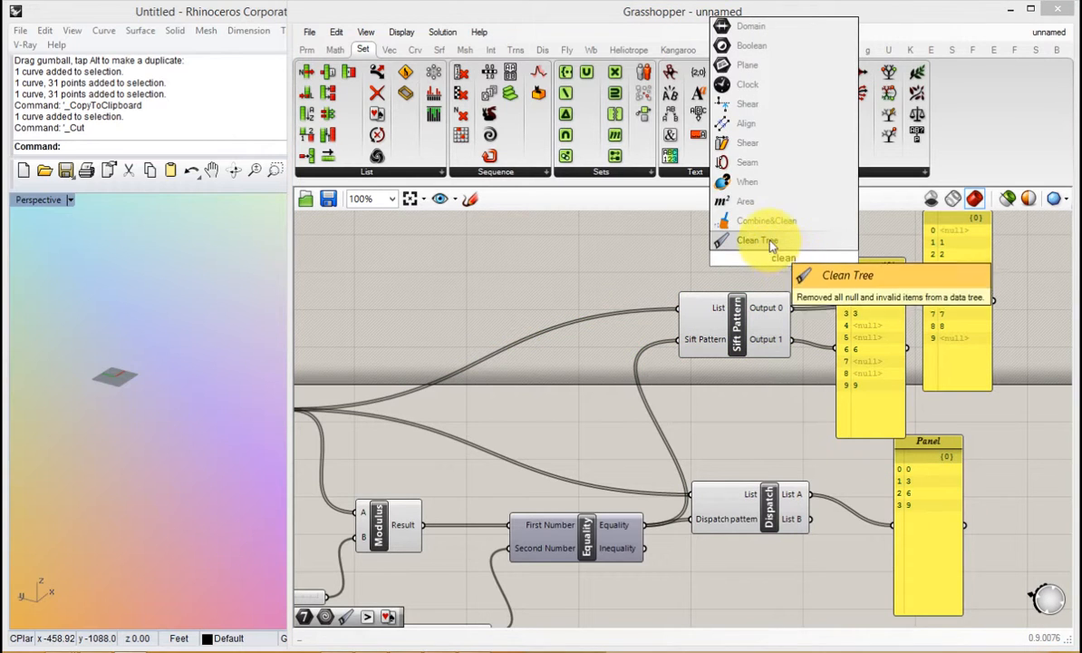
{"action": "left_click", "coordinate": [749, 240]}
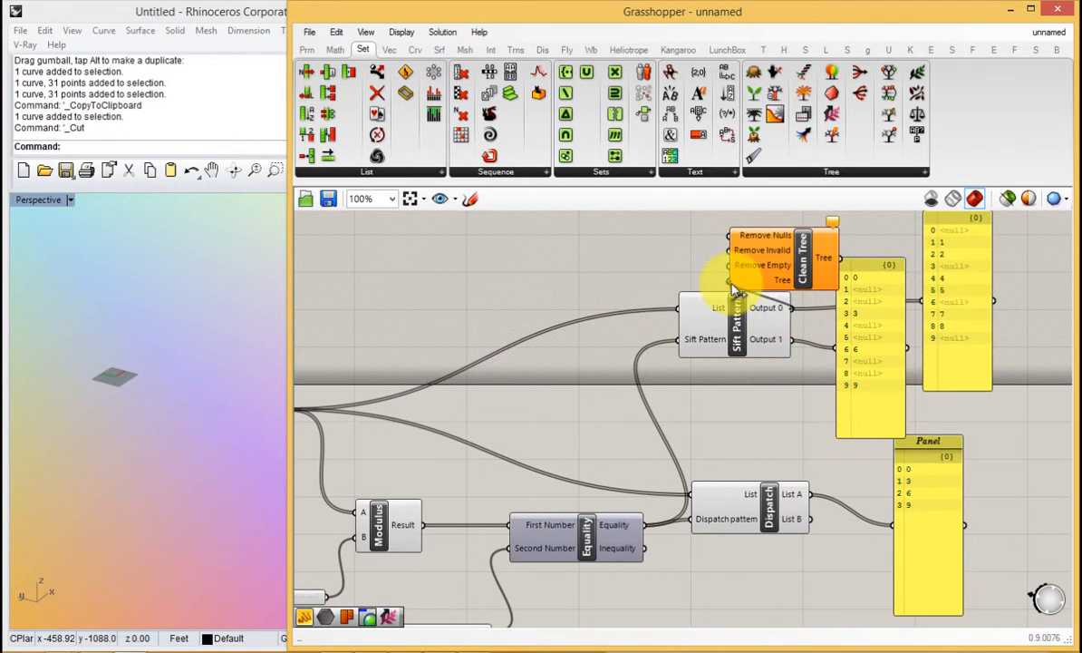
{"action": "left_click_drag", "start_coordinate": [733, 288], "coordinate": [731, 282]}
Move the two Sift Pattern panels farther from the components and wire Clean Tree's Tree output into the Output 0 panel.
{"action": "right_click_drag", "start_coordinate": [847, 292], "coordinate": [790, 311]}
{"action": "left_click_drag", "start_coordinate": [811, 368], "coordinate": [925, 367]}
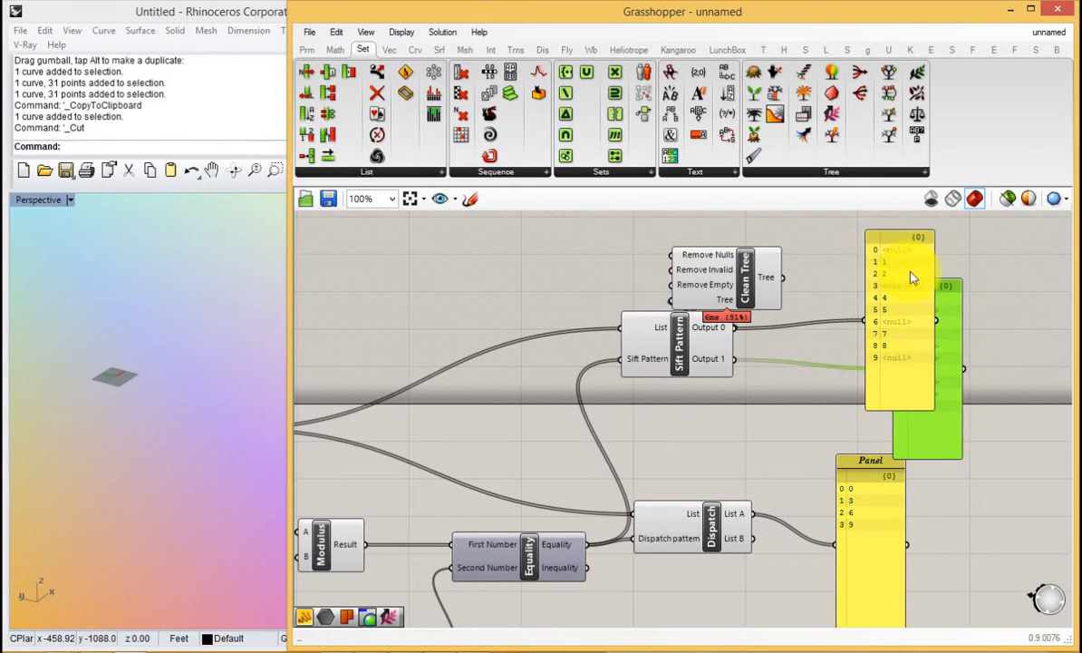
{"action": "left_click_drag", "start_coordinate": [913, 278], "coordinate": [1044, 297]}
{"action": "left_click_drag", "start_coordinate": [785, 277], "coordinate": [981, 337]}
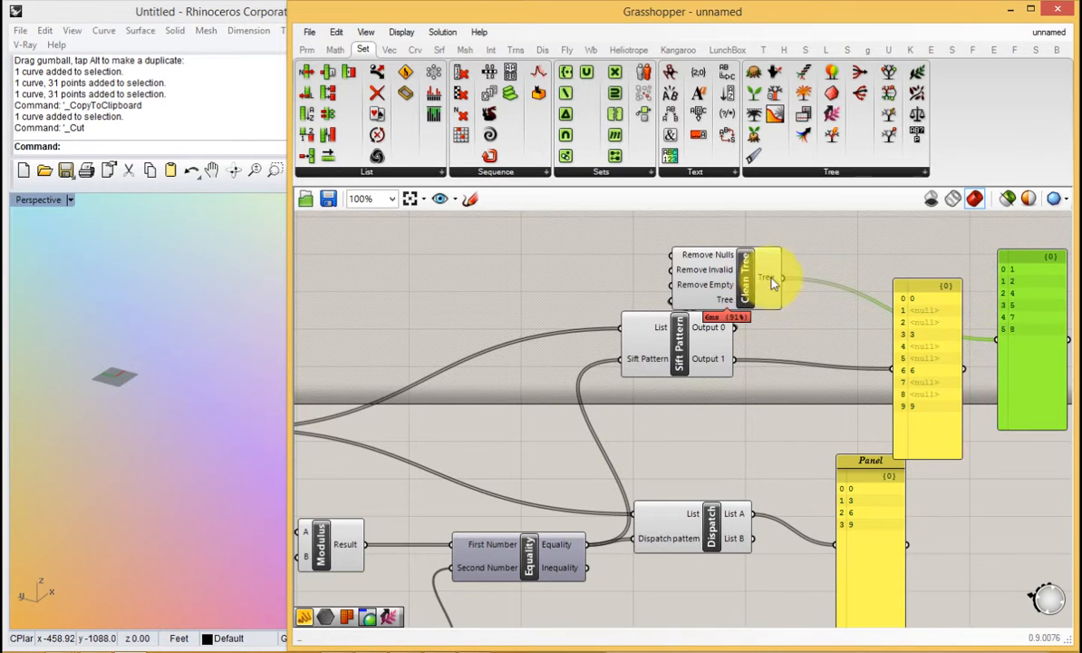
Move the Clean Tree component clear of Sift Pattern and delete it.
{"action": "left_click_drag", "start_coordinate": [725, 272], "coordinate": [828, 281]}
{"action": "right_click_drag", "start_coordinate": [775, 494], "coordinate": [748, 452]}
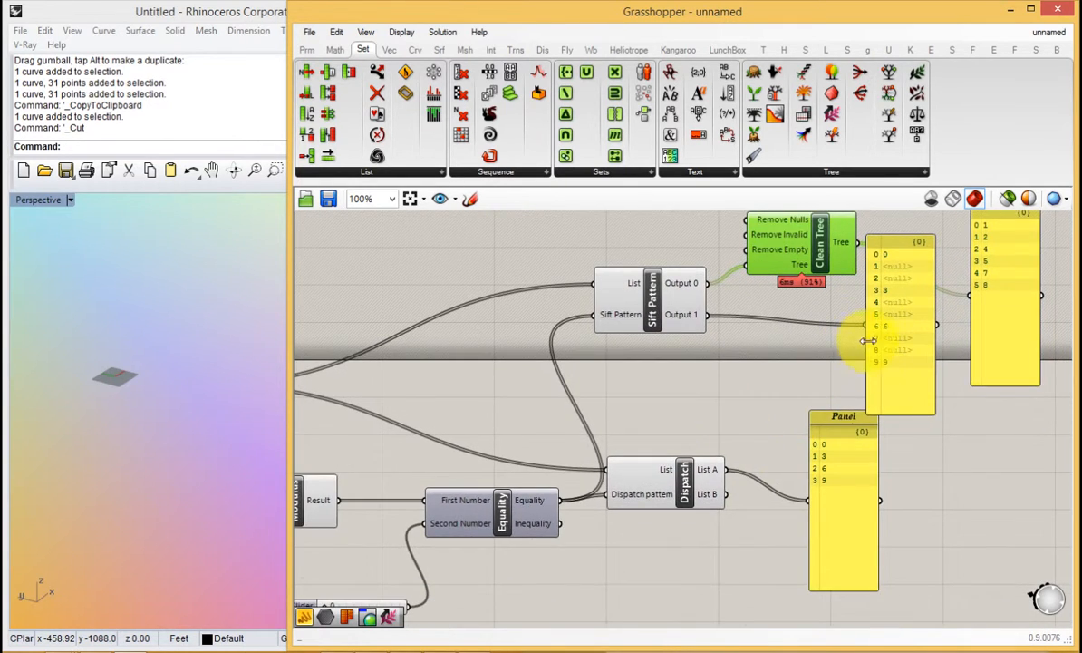
{"action": "right_click_drag", "start_coordinate": [870, 339], "coordinate": [858, 413]}
{"action": "left_click_drag", "start_coordinate": [810, 313], "coordinate": [766, 294]}
{"action": "key", "text": "Delete"}
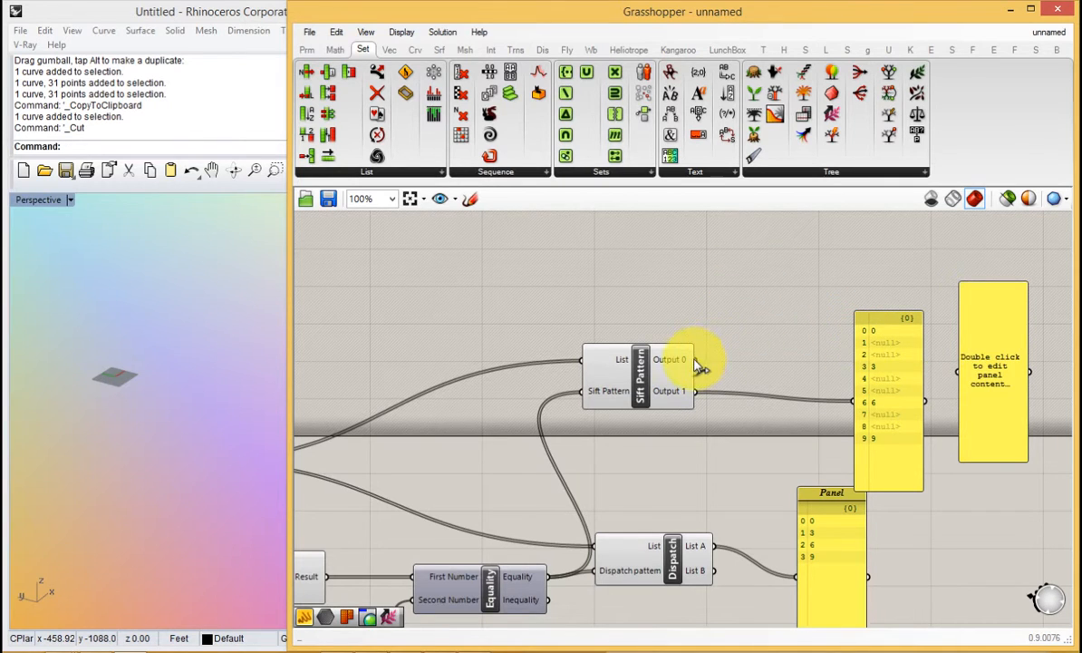
Wire Sift Pattern's Output 0 directly into the disconnected panel and move both Sift Pattern panels closer to the component.
{"action": "left_click_drag", "start_coordinate": [696, 360], "coordinate": [960, 372]}
{"action": "left_click_drag", "start_coordinate": [880, 419], "coordinate": [752, 380]}
{"action": "left_click_drag", "start_coordinate": [1010, 402], "coordinate": [899, 388]}
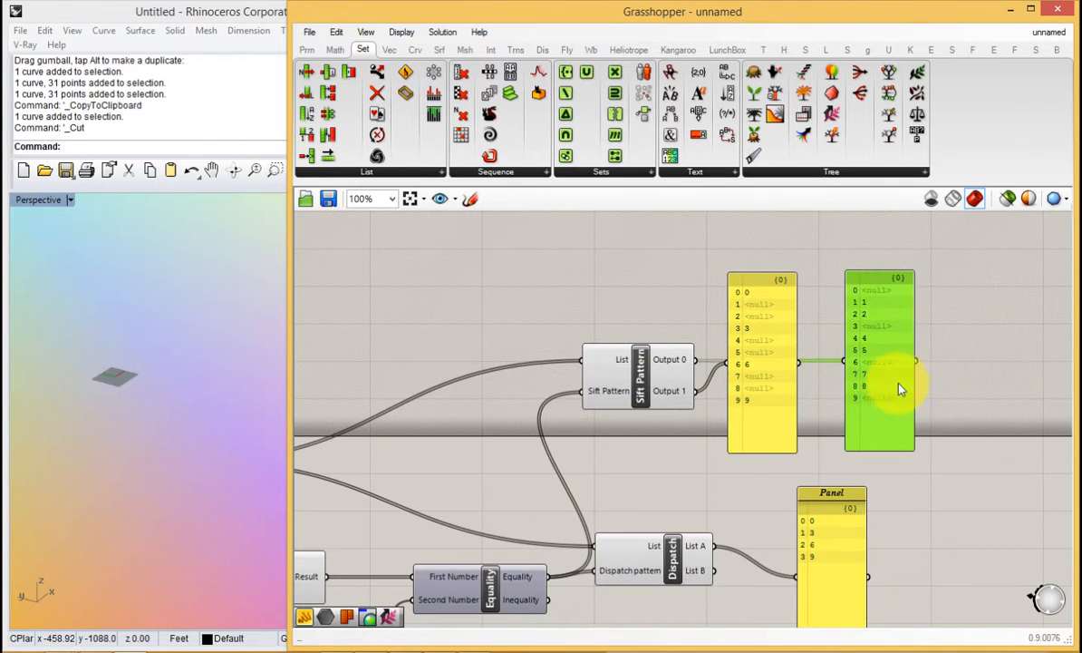
{"action": "right_click_drag", "start_coordinate": [859, 382], "coordinate": [939, 315]}
{"action": "scroll", "coordinate": [940, 315], "scroll_direction": "down", "scroll_amount": 2}
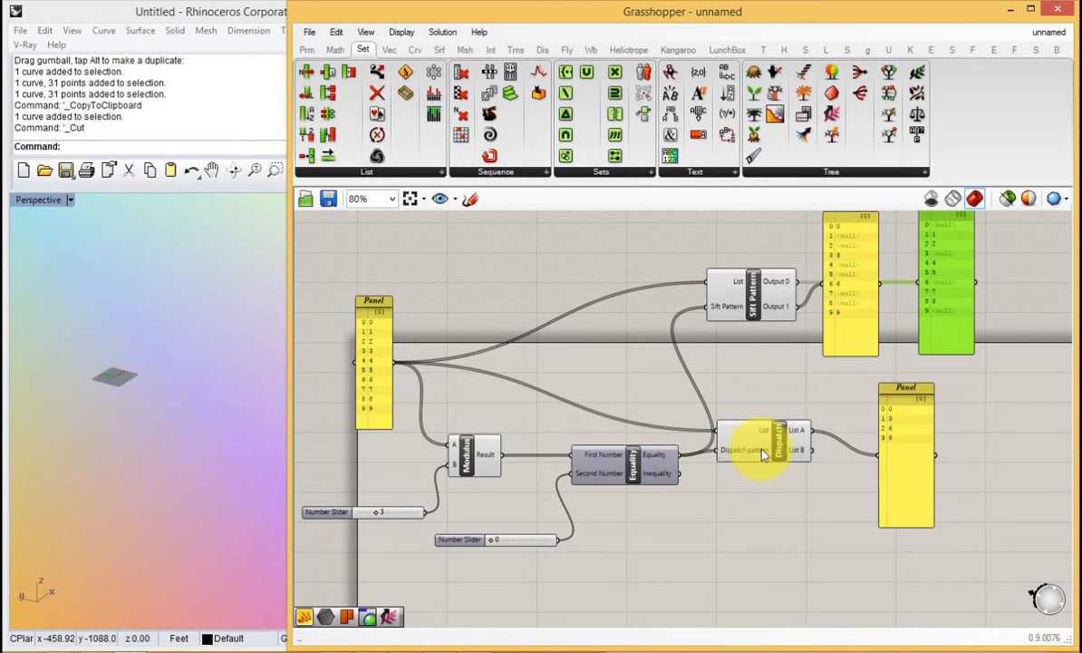
{"action": "mouse_move", "coordinate": [764, 455]}
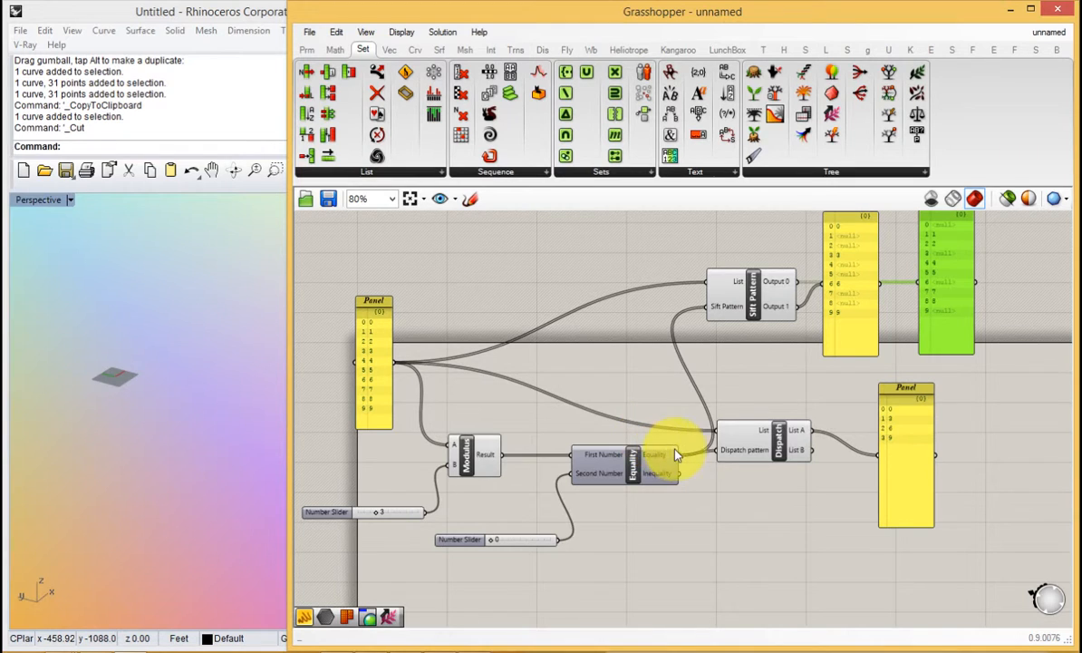
{"action": "left_click", "coordinate": [749, 442]}
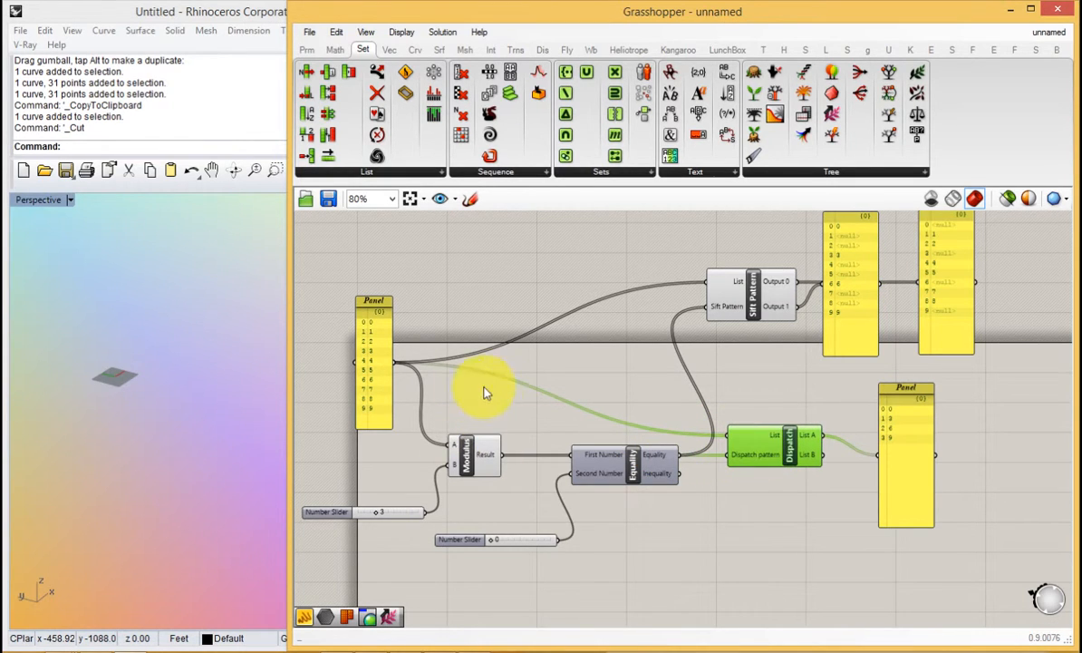
Shift the "create trees on points" node outward and the "Get points that are only inside boundary" node upward in the orange flow diagram.
{"action": "right_click_drag", "start_coordinate": [527, 426], "coordinate": [534, 372]}
{"action": "right_click_drag", "start_coordinate": [571, 447], "coordinate": [583, 362]}
{"action": "scroll", "coordinate": [594, 549], "scroll_direction": "up", "scroll_amount": 1}
{"action": "right_click_drag", "start_coordinate": [567, 527], "coordinate": [467, 505]}
{"action": "left_click_drag", "start_coordinate": [877, 533], "coordinate": [959, 542]}
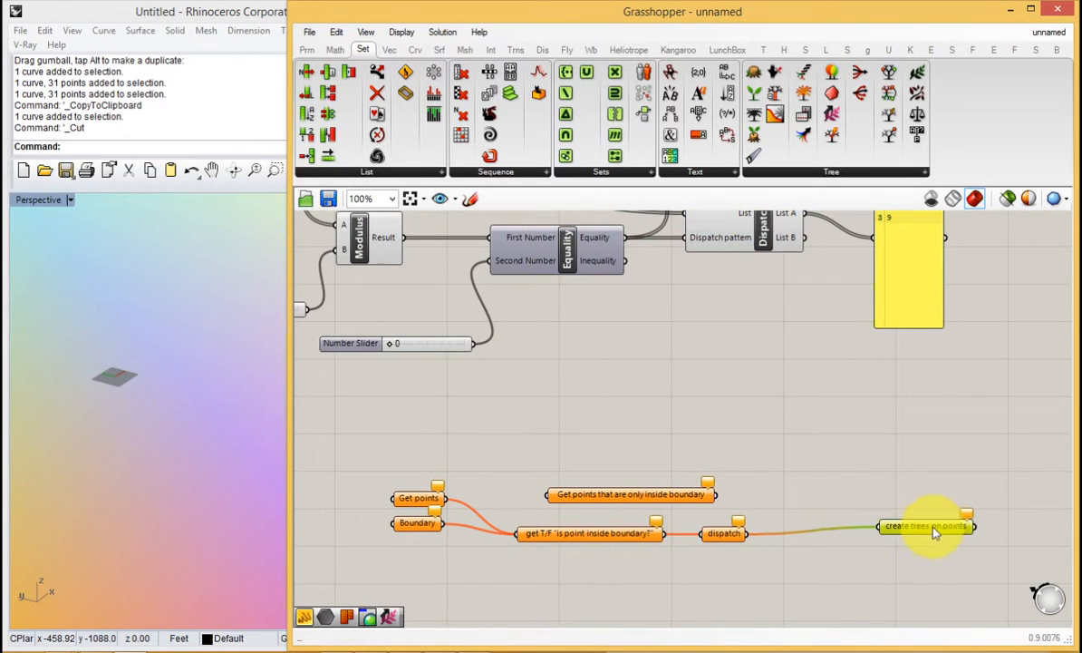
{"action": "left_click_drag", "start_coordinate": [683, 503], "coordinate": [686, 478]}
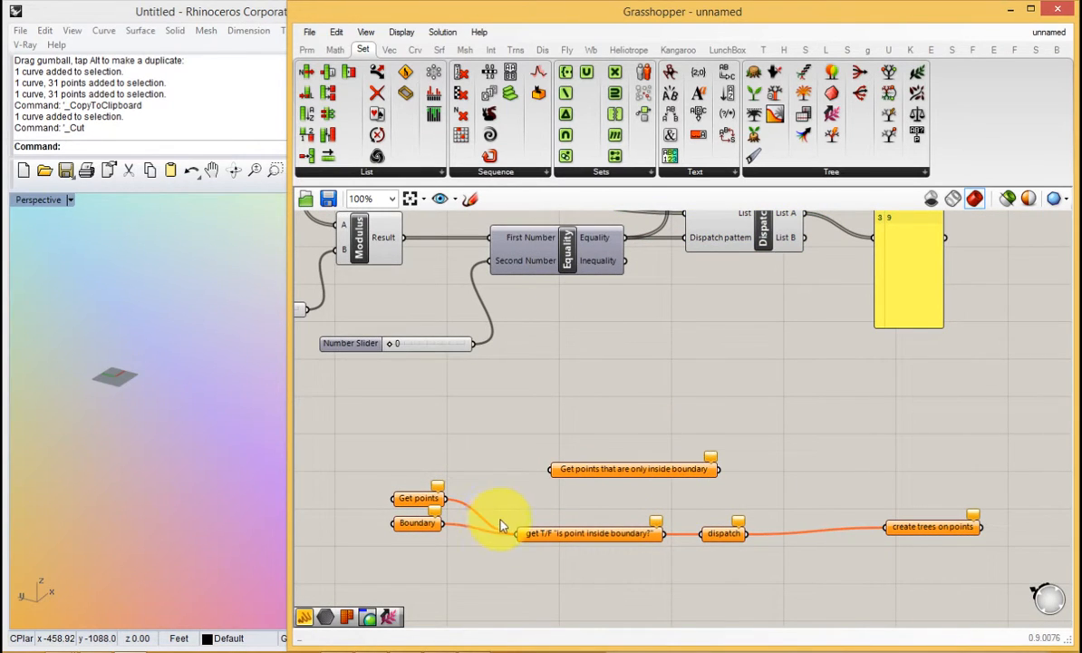
Reroute the flow through "Get points that are only inside boundary" into "create trees on points", moving the "get T/F" and "dispatch" nodes out of the way.
{"action": "left_click_drag", "start_coordinate": [542, 501], "coordinate": [551, 469], "text": "ctrl+shift"}
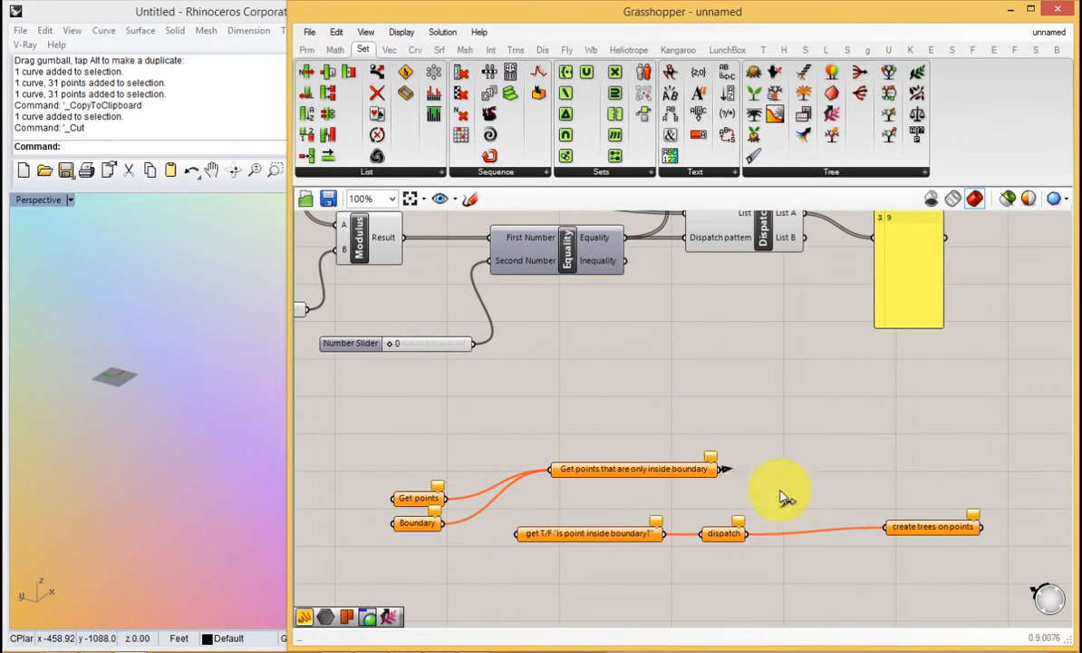
{"action": "left_click_drag", "start_coordinate": [781, 490], "coordinate": [885, 527]}
{"action": "left_click_drag", "start_coordinate": [807, 559], "coordinate": [619, 638]}
{"action": "right_click_drag", "start_coordinate": [622, 439], "coordinate": [621, 438]}
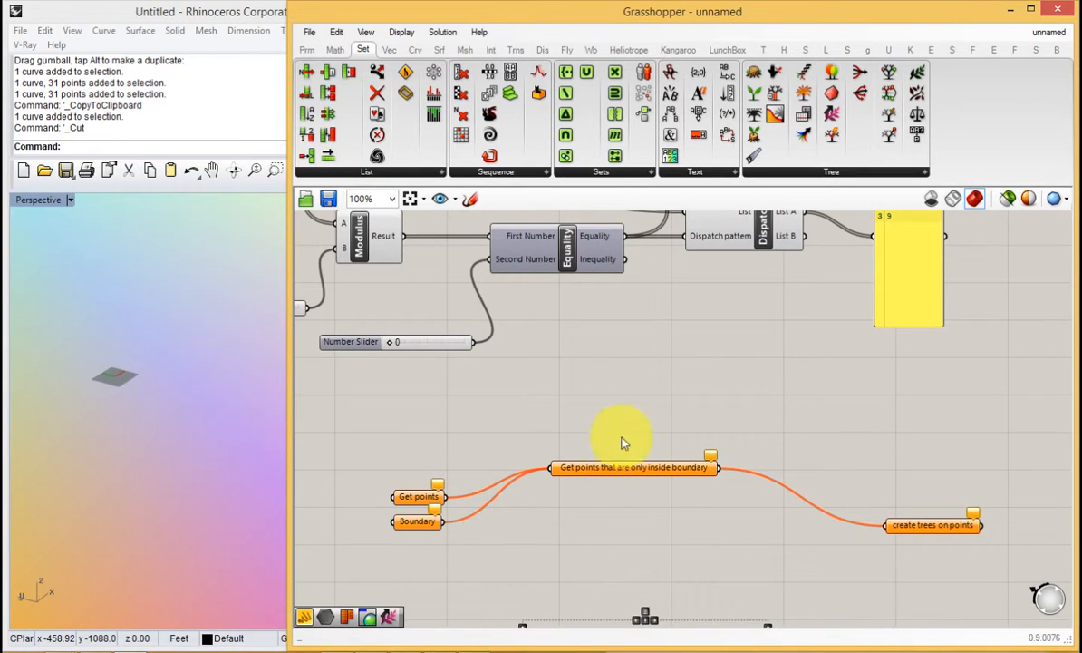
Spread the "Get points" and "Boundary" nodes apart and align "create trees on points" with the middle node.
{"action": "scroll", "coordinate": [473, 425], "scroll_direction": "up", "scroll_amount": 1}
{"action": "left_click_drag", "start_coordinate": [410, 496], "coordinate": [397, 429]}
{"action": "left_click", "coordinate": [118, 426]}
{"action": "right_click_drag", "start_coordinate": [647, 508], "coordinate": [586, 466]}
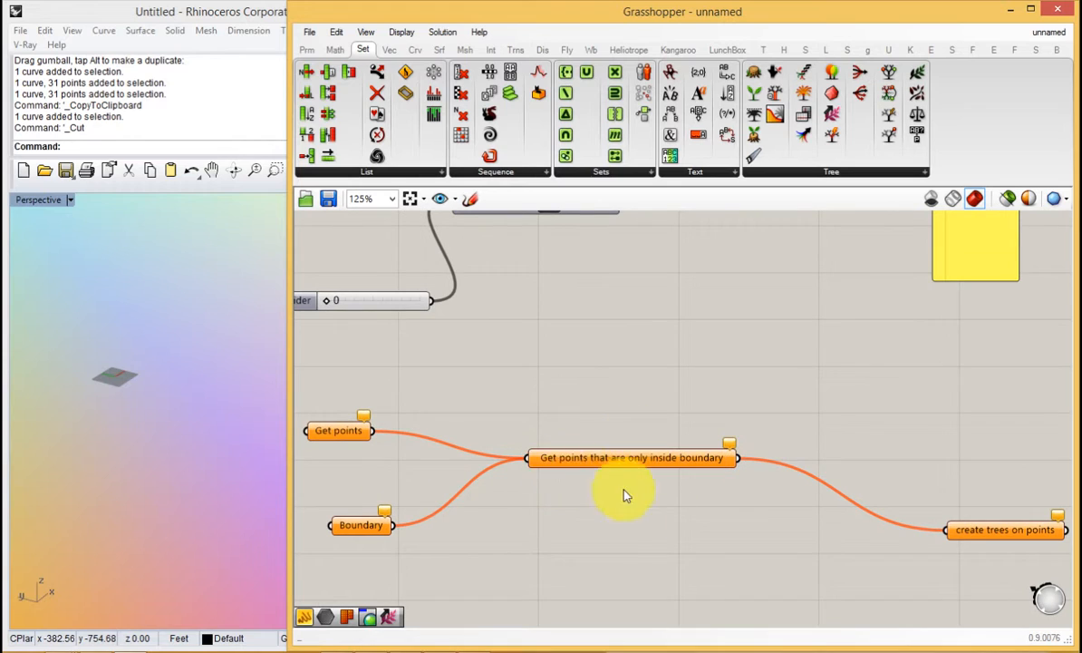
{"action": "left_click_drag", "start_coordinate": [1014, 533], "coordinate": [1004, 474]}
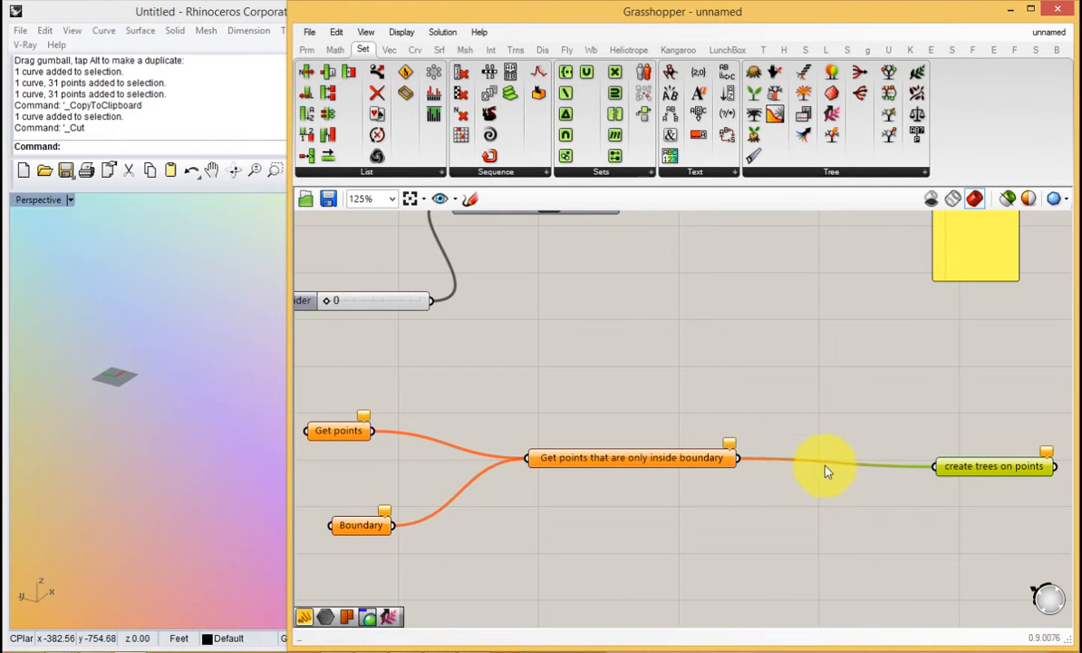
Bring the "get T/F" and "dispatch" nodes back directly below "Get points that are only inside boundary".
{"action": "right_click_drag", "start_coordinate": [824, 438], "coordinate": [820, 519]}
{"action": "right_click_drag", "start_coordinate": [760, 442], "coordinate": [757, 561]}
{"action": "scroll", "coordinate": [778, 449], "scroll_direction": "down", "scroll_amount": 1}
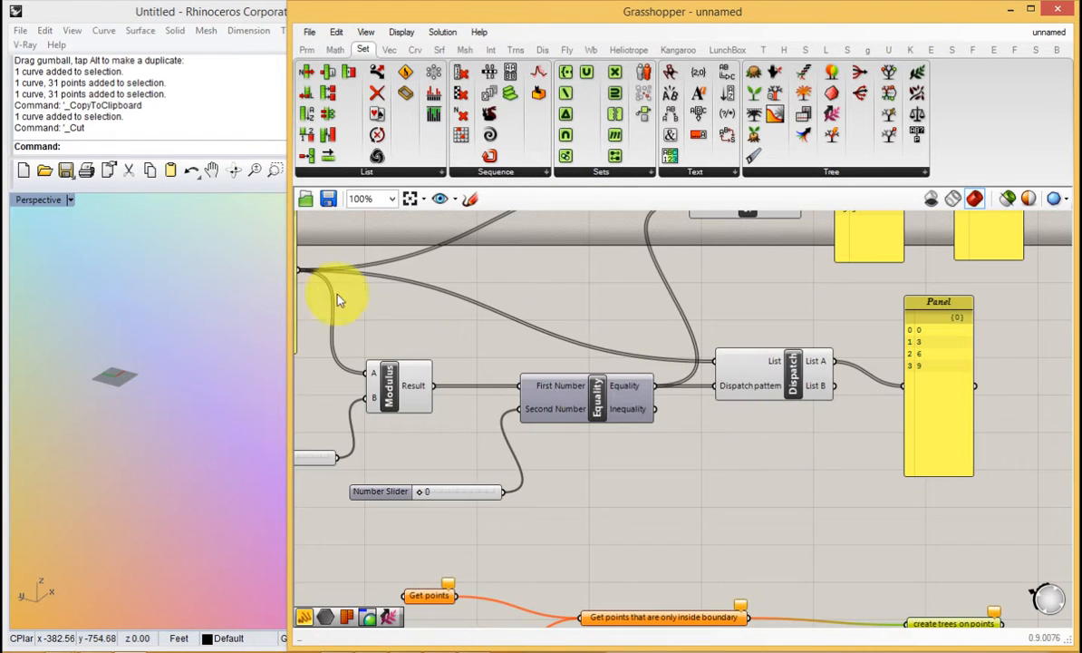
{"action": "right_click_drag", "start_coordinate": [725, 458], "coordinate": [724, 491]}
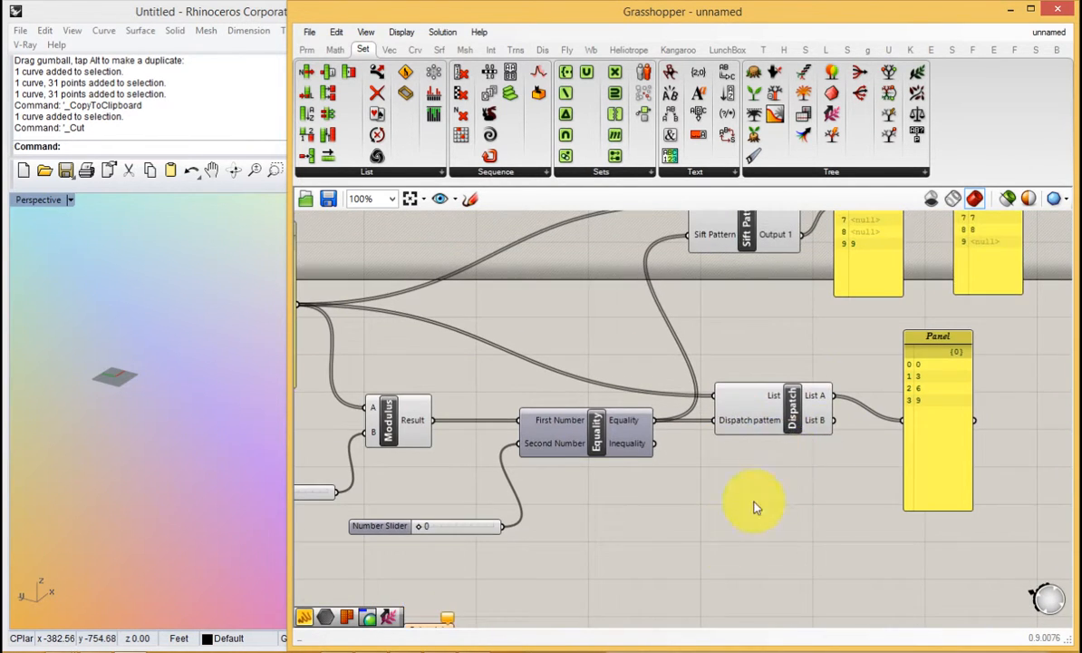
{"action": "mouse_move", "coordinate": [725, 574]}
{"action": "right_mouse_down"}
{"action": "mouse_move", "coordinate": [717, 474]}
{"action": "mouse_move", "coordinate": [704, 449]}
{"action": "mouse_move", "coordinate": [708, 392]}
{"action": "right_mouse_up"}
{"action": "left_click_drag", "start_coordinate": [812, 583], "coordinate": [681, 622]}
{"action": "left_click_drag", "start_coordinate": [682, 613], "coordinate": [692, 505]}
{"action": "left_click", "coordinate": [669, 455]}
{"action": "left_click_drag", "start_coordinate": [666, 442], "coordinate": [657, 460]}
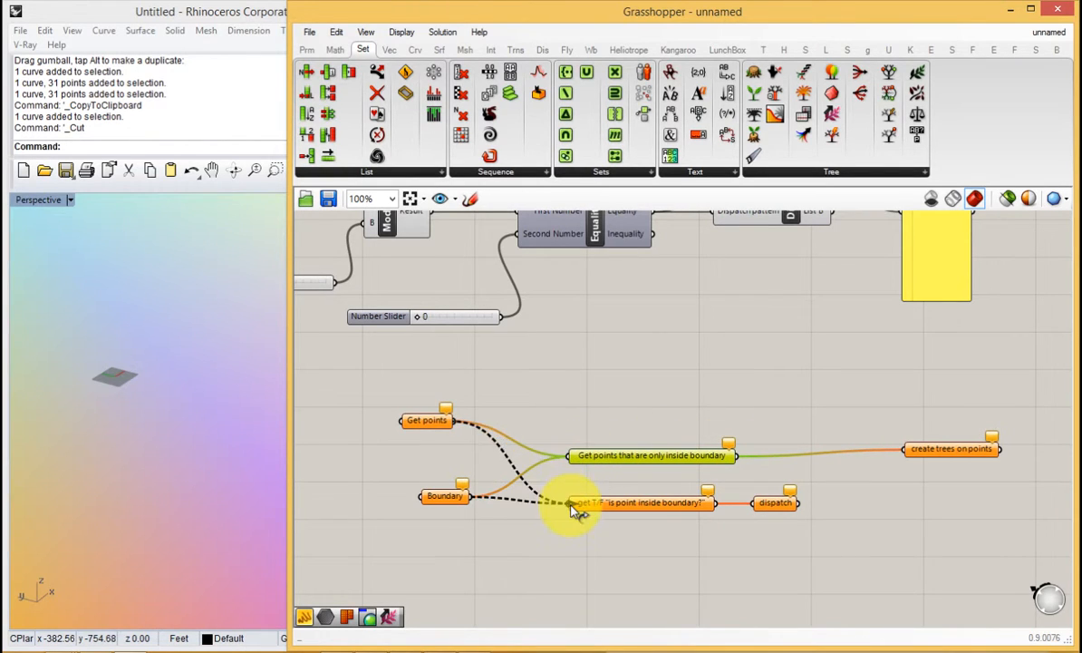
Transfer both input wires to the "get T/F" node and connect "dispatch" to "create trees on points", moving the unused middle node up.
{"action": "left_click_drag", "start_coordinate": [571, 511], "coordinate": [569, 503], "text": "ctrl+shift"}
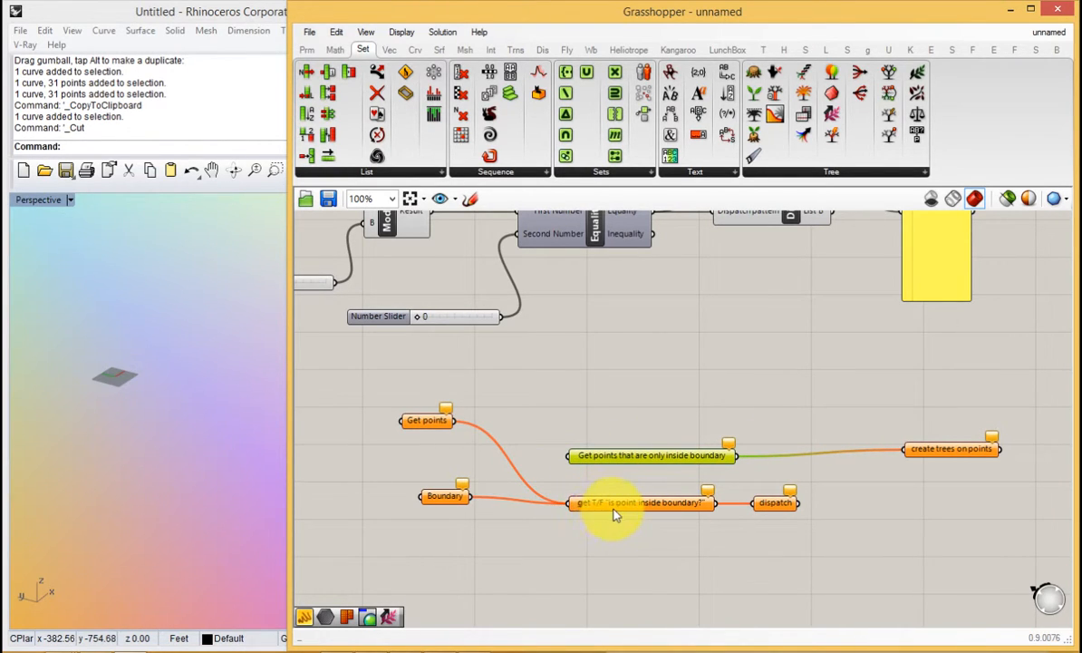
{"action": "left_click_drag", "start_coordinate": [723, 458], "coordinate": [720, 420]}
{"action": "left_click", "coordinate": [793, 502]}
{"action": "left_click_drag", "start_coordinate": [801, 506], "coordinate": [905, 449]}
Move the "Get points", "Boundary" and "create trees on points" nodes down to line up with the "get T/F" and "dispatch" chain.
{"action": "left_click", "coordinate": [693, 418]}
{"action": "left_click_drag", "start_coordinate": [499, 388], "coordinate": [450, 534]}
{"action": "left_click", "coordinate": [501, 433]}
{"action": "left_click_drag", "start_coordinate": [958, 451], "coordinate": [962, 480]}
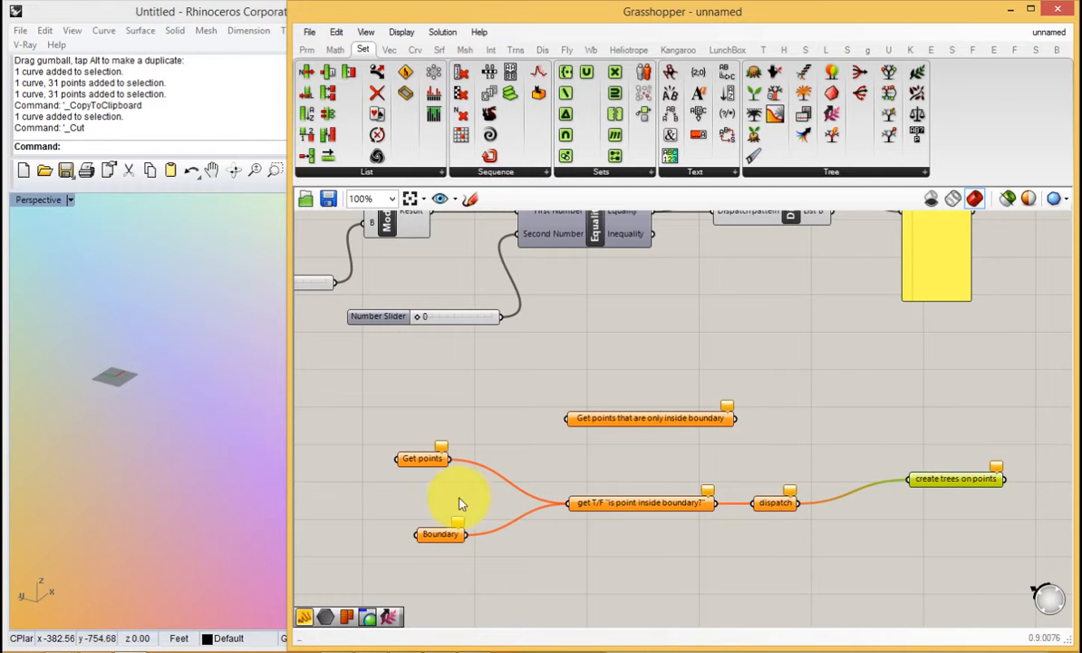
Widen the Rhino window until its layer list shows and rename Layer 02 to "point".
{"action": "right_click_drag", "start_coordinate": [647, 494], "coordinate": [635, 330]}
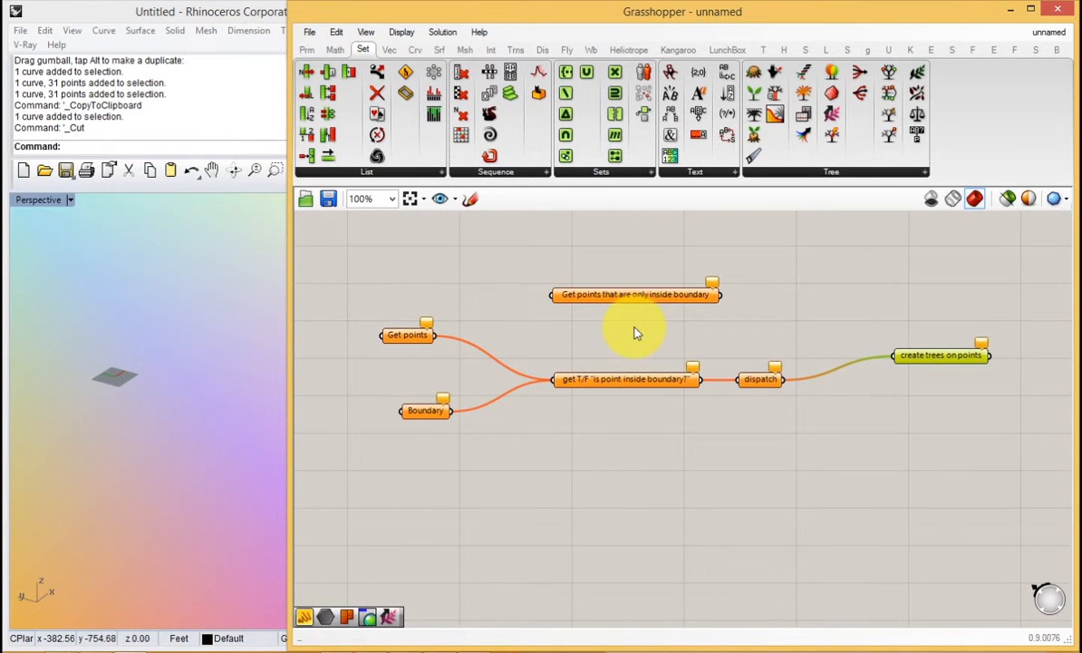
{"action": "left_click_drag", "start_coordinate": [294, 439], "coordinate": [502, 459]}
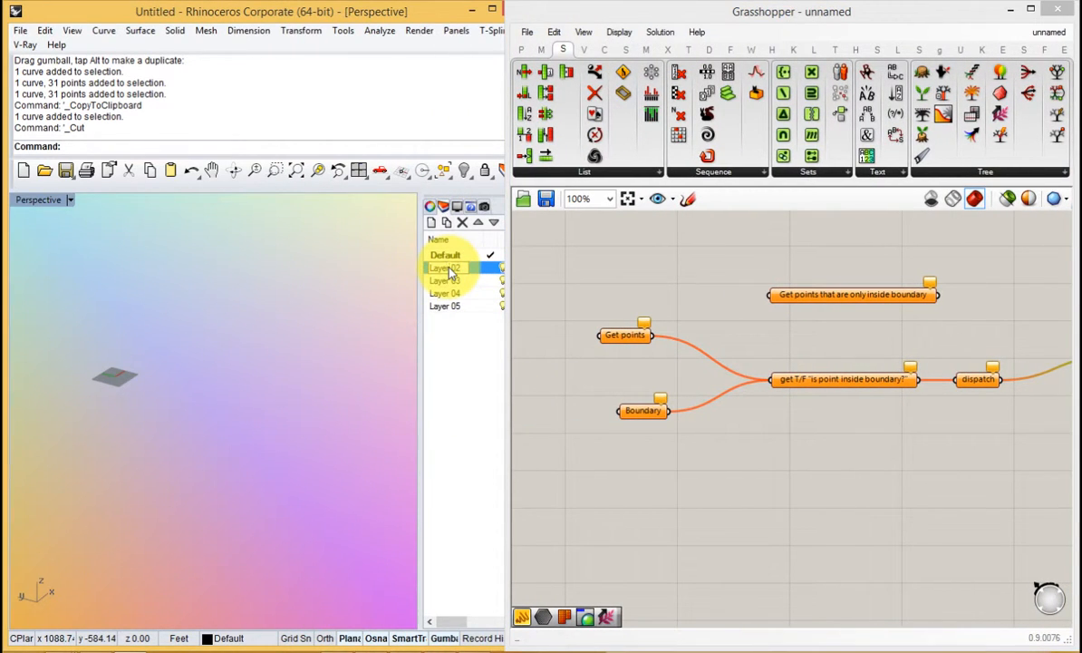
{"action": "left_click", "coordinate": [245, 331]}
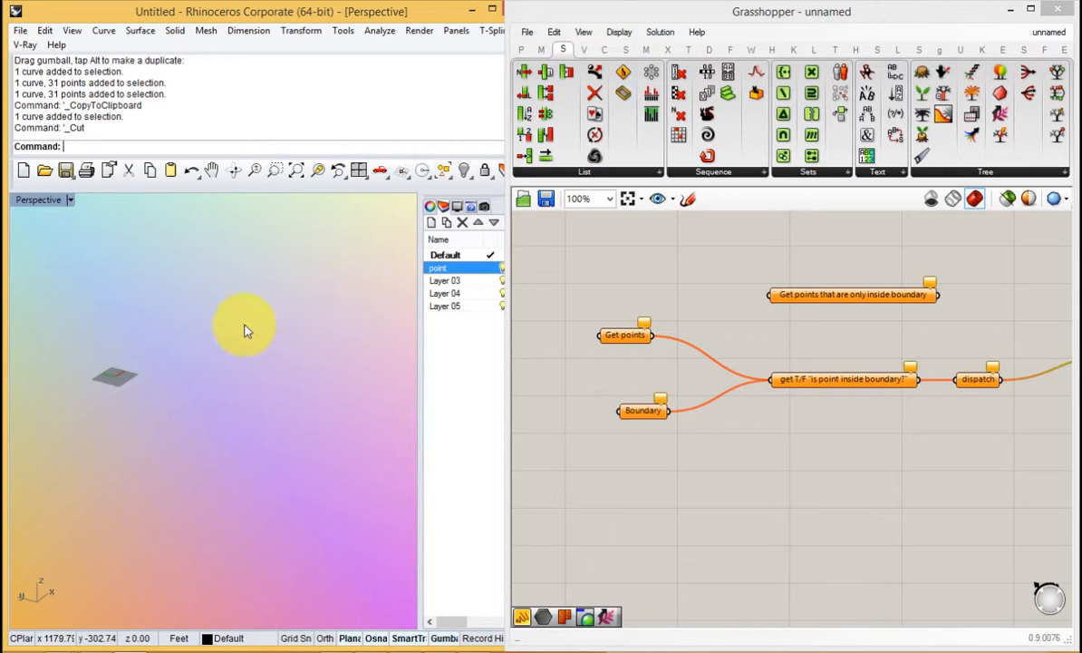
Draw a closed irregular polyline with eleven vertices in the Perspective viewport as the boundary, and select it.
{"action": "key", "text": "Return"}
{"action": "left_click", "coordinate": [239, 333]}
{"action": "left_click", "coordinate": [100, 347]}
{"action": "left_click", "coordinate": [140, 433]}
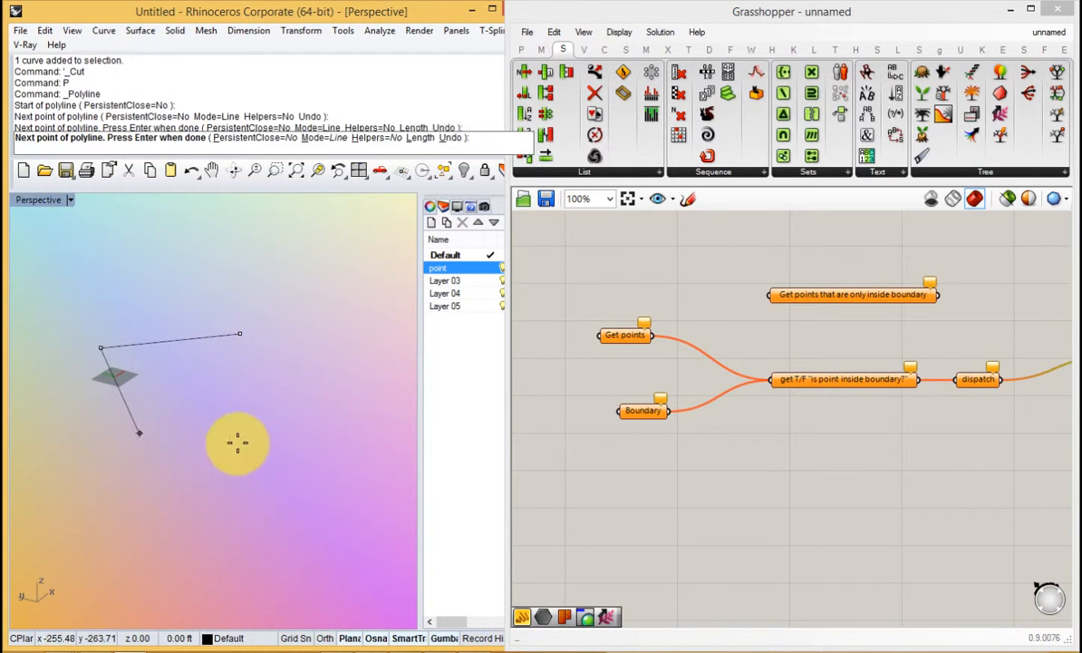
{"action": "left_click", "coordinate": [236, 448]}
{"action": "left_click", "coordinate": [159, 511]}
{"action": "left_click", "coordinate": [234, 541]}
{"action": "left_click", "coordinate": [355, 470]}
{"action": "left_click", "coordinate": [340, 381]}
{"action": "left_click", "coordinate": [299, 352]}
{"action": "left_click", "coordinate": [224, 373]}
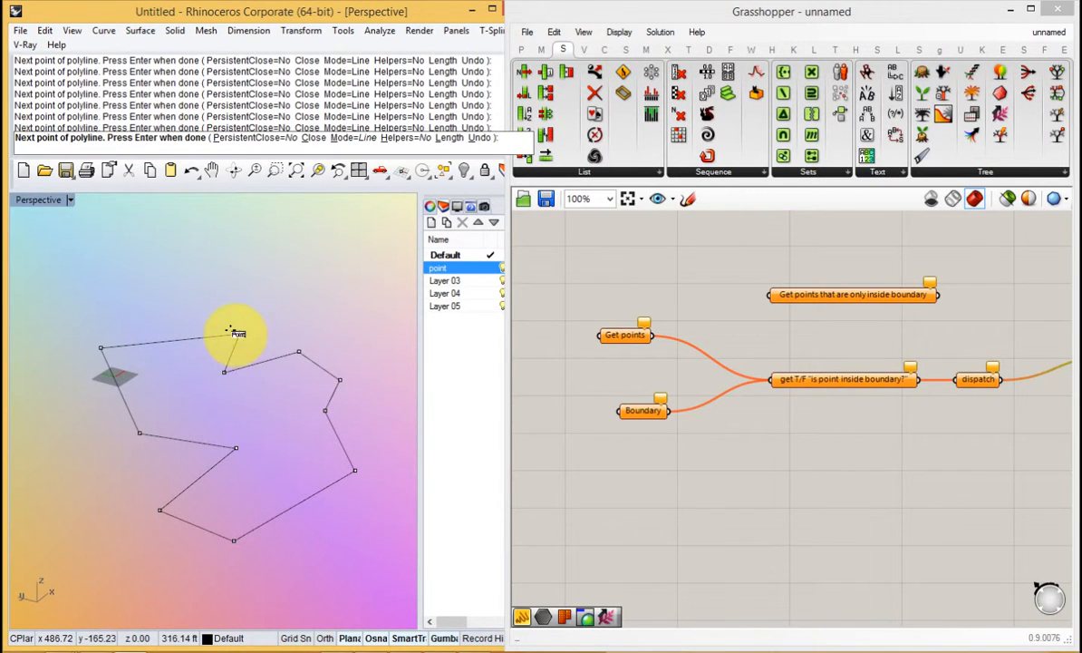
{"action": "left_click", "coordinate": [239, 334]}
{"action": "left_click", "coordinate": [304, 356]}
Add a Geometry parameter to the Grasshopper canvas and place it well below the "Boundary" node.
{"action": "double_click", "coordinate": [640, 513]}
{"action": "type", "text": "ge"}
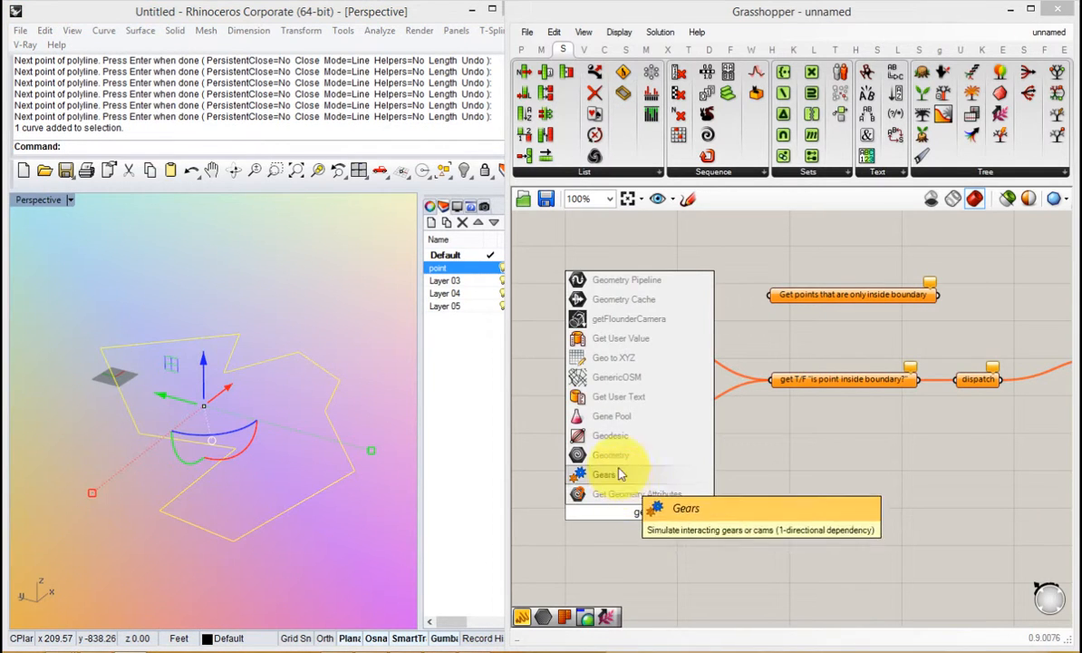
{"action": "key", "text": "Return"}
{"action": "right_click", "coordinate": [633, 512]}
{"action": "left_click", "coordinate": [647, 515]}
{"action": "left_click_drag", "start_coordinate": [647, 515], "coordinate": [647, 575]}
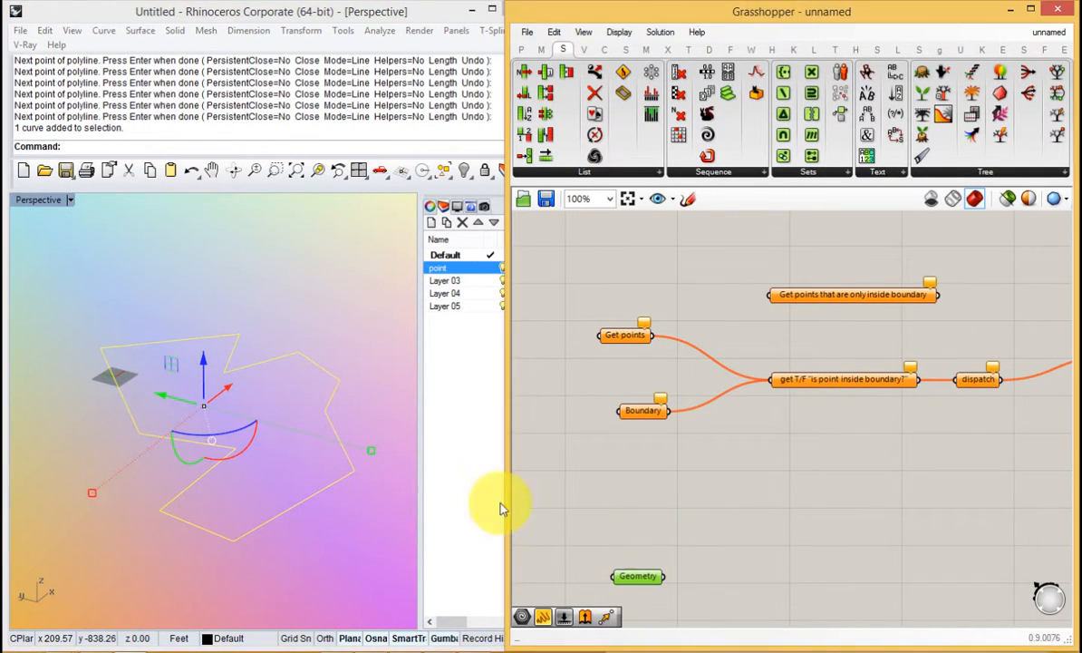
Add a Geometry Pipeline component and place it just above the Geometry parameter.
{"action": "double_click", "coordinate": [739, 537]}
{"action": "type", "text": "pipe"}
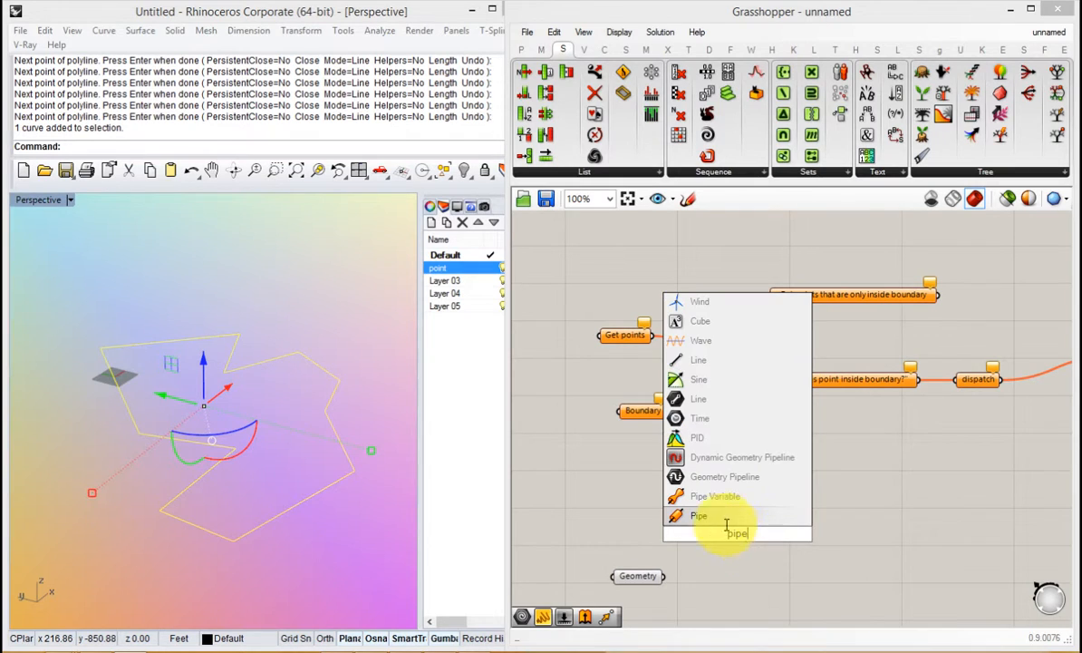
{"action": "left_click", "coordinate": [719, 478]}
{"action": "left_click_drag", "start_coordinate": [685, 515], "coordinate": [627, 499]}
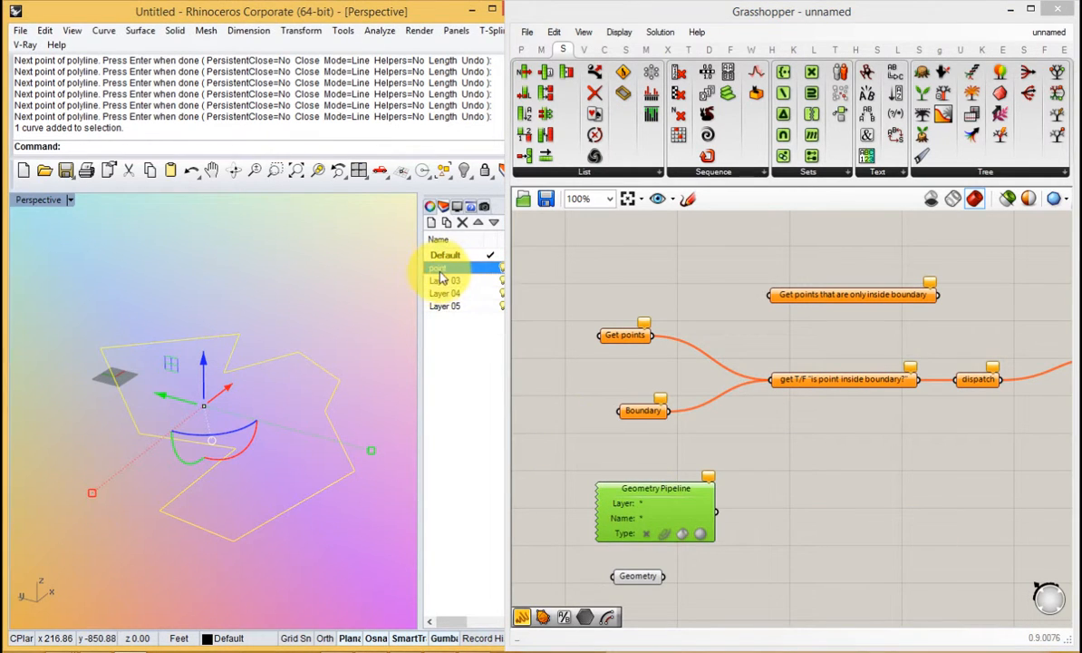
Set the Geometry Pipeline's Layer filter to "point", enable its point type, and shift it away from the Geometry parameter.
{"action": "double_click", "coordinate": [644, 506]}
{"action": "type", "text": "point"}
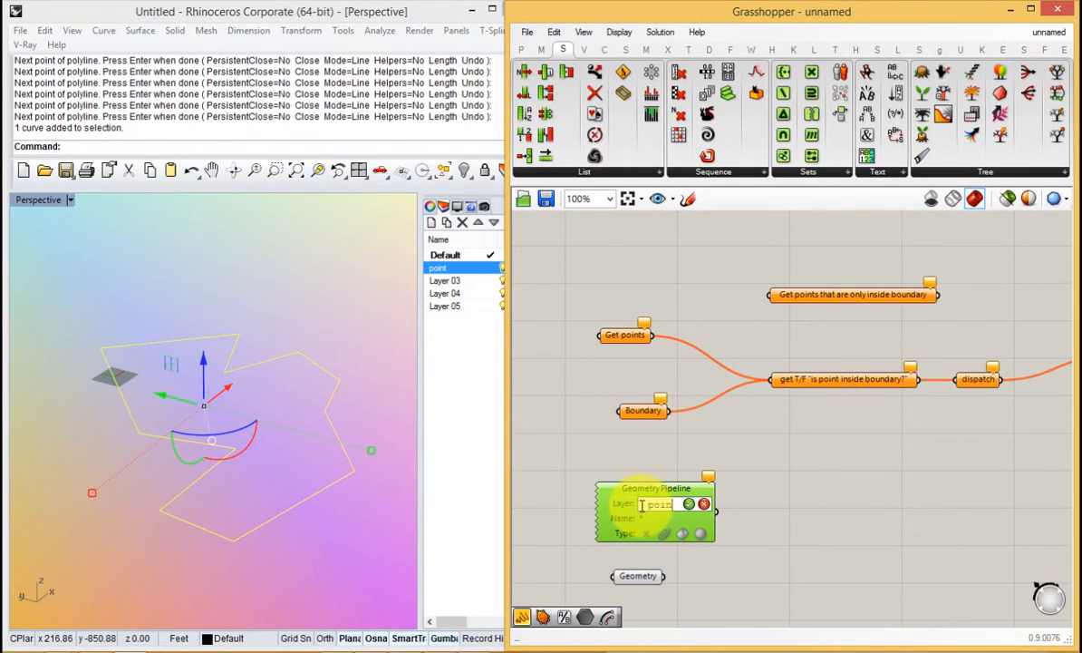
{"action": "key", "text": "Return"}
{"action": "left_click_drag", "start_coordinate": [678, 514], "coordinate": [615, 504]}
Make the "point" layer current in Rhino and place seven point objects scattered inside and outside the boundary polyline.
{"action": "left_click", "coordinate": [324, 293]}
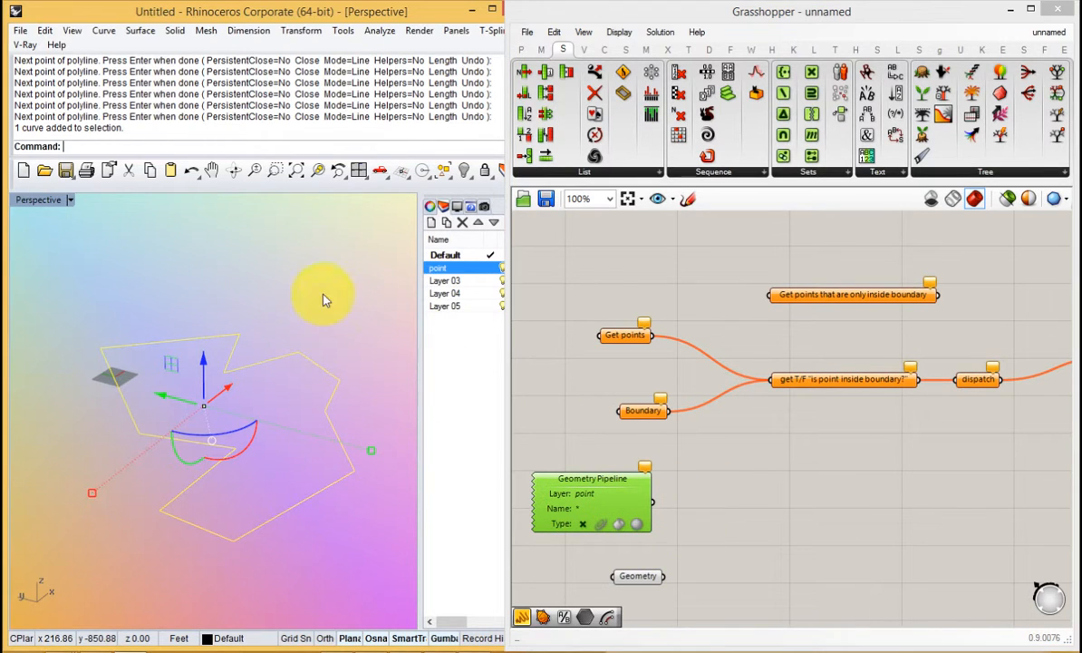
{"action": "left_click", "coordinate": [487, 269]}
{"action": "key", "text": "Return"}
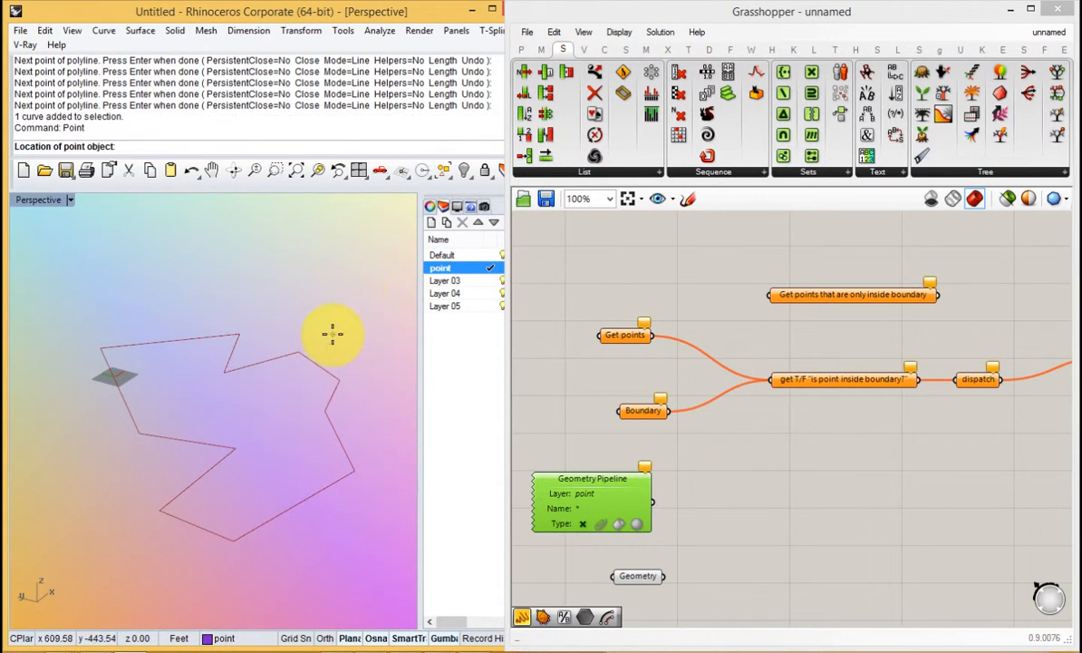
{"action": "left_click", "coordinate": [332, 334]}
{"action": "key", "text": "Return"}
{"action": "left_click", "coordinate": [269, 427]}
{"action": "key", "text": "Return"}
{"action": "left_click", "coordinate": [191, 385]}
{"action": "key", "text": "Return"}
{"action": "left_click", "coordinate": [225, 284]}
{"action": "key", "text": "Return"}
{"action": "left_click", "coordinate": [167, 359]}
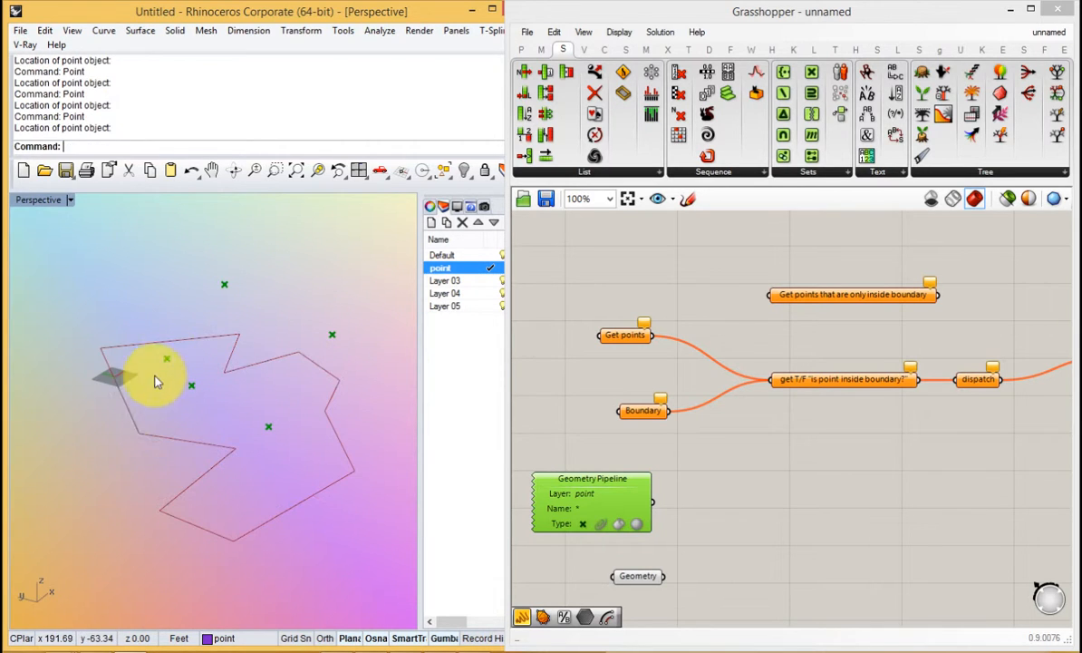
{"action": "key", "text": "Return"}
{"action": "left_click", "coordinate": [98, 440]}
{"action": "key", "text": "Return"}
{"action": "left_click", "coordinate": [171, 416]}
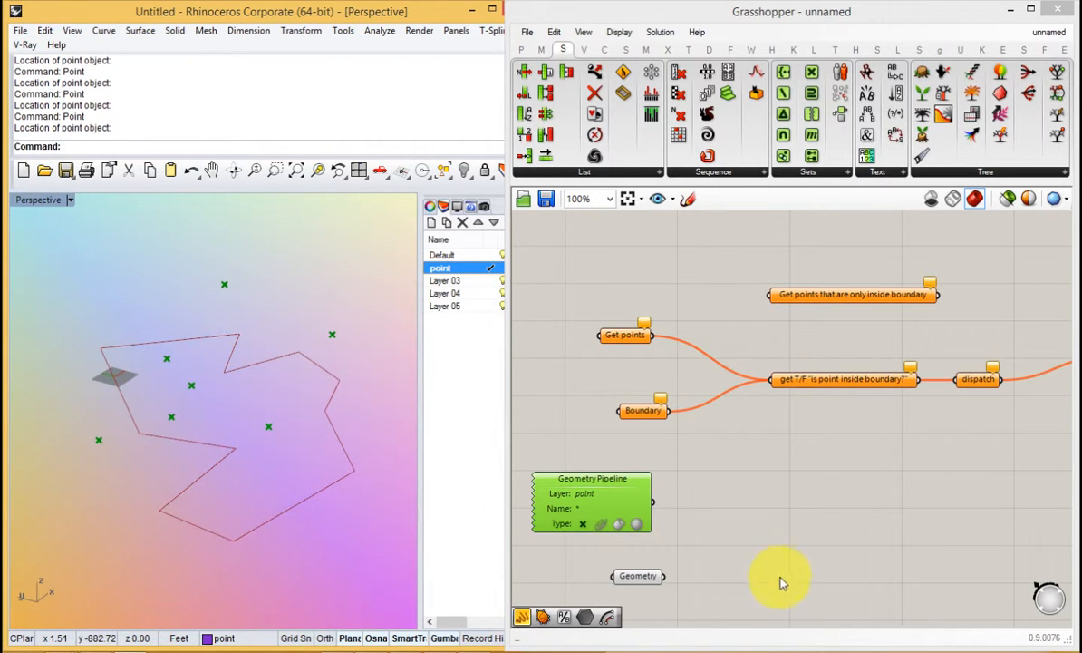
{"action": "double_click", "coordinate": [726, 557]}
{"action": "type", "text": "'"}
{"action": "key", "text": "Return"}
{"action": "left_click", "coordinate": [757, 539]}
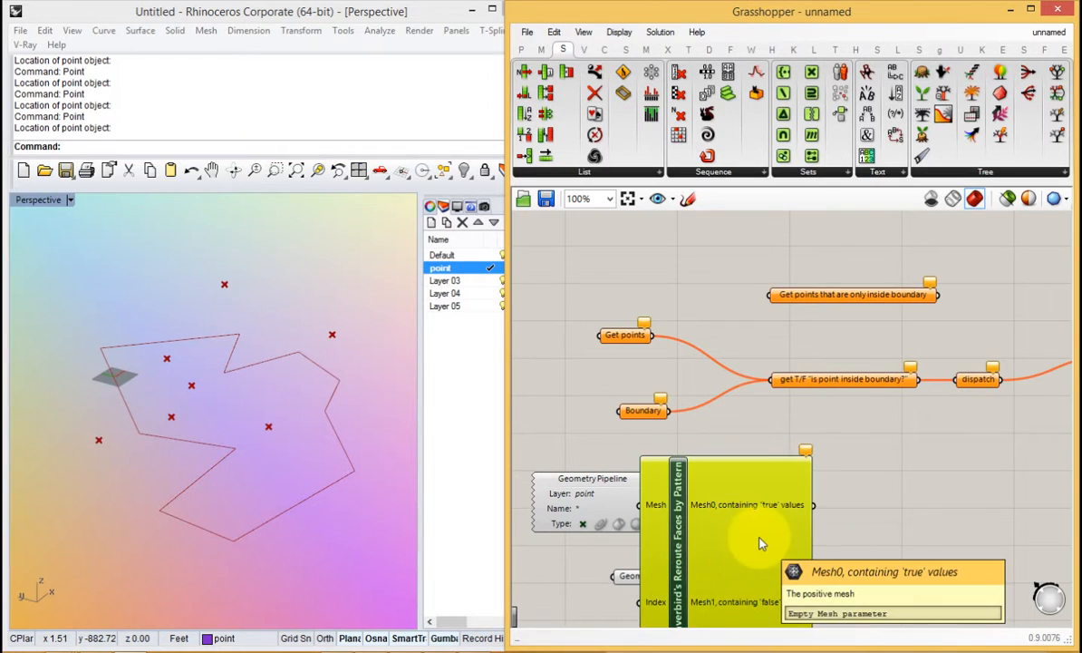
{"action": "key", "text": "Delete"}
Add a Panel to the Grasshopper canvas beside the Geometry Pipeline.
{"action": "double_click", "coordinate": [758, 538]}
{"action": "type", "text": "\""}
{"action": "key", "text": "Return"}
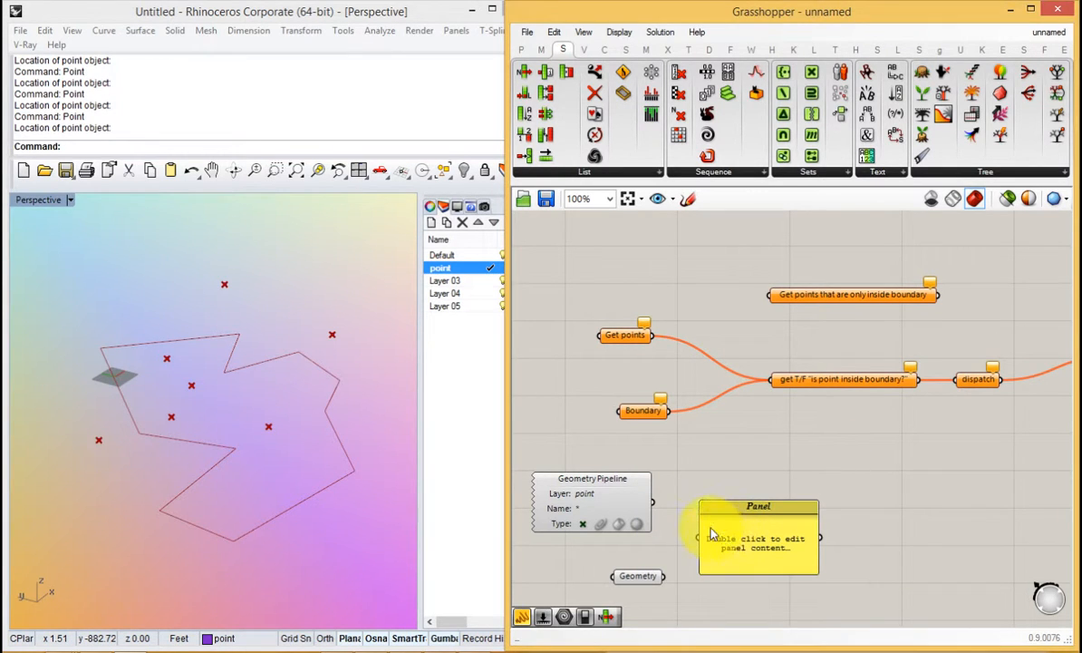
Feed the Geometry Pipeline and the Geometry parameter into Panels to check their data, and delete the Panels.
{"action": "double_click", "coordinate": [726, 481]}
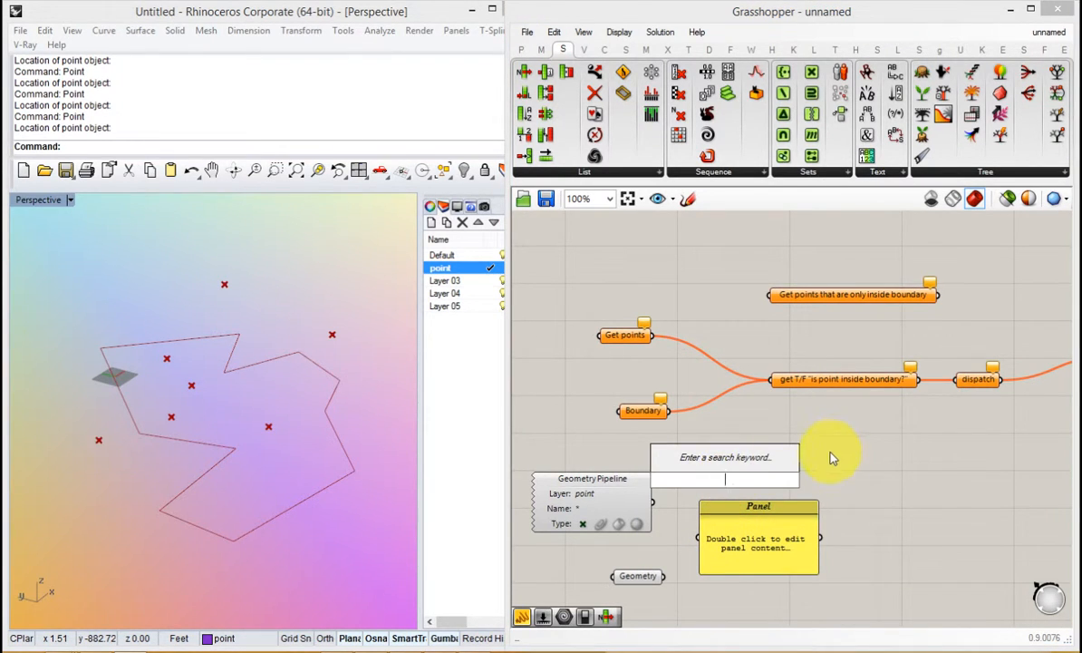
{"action": "type", "text": "\""}
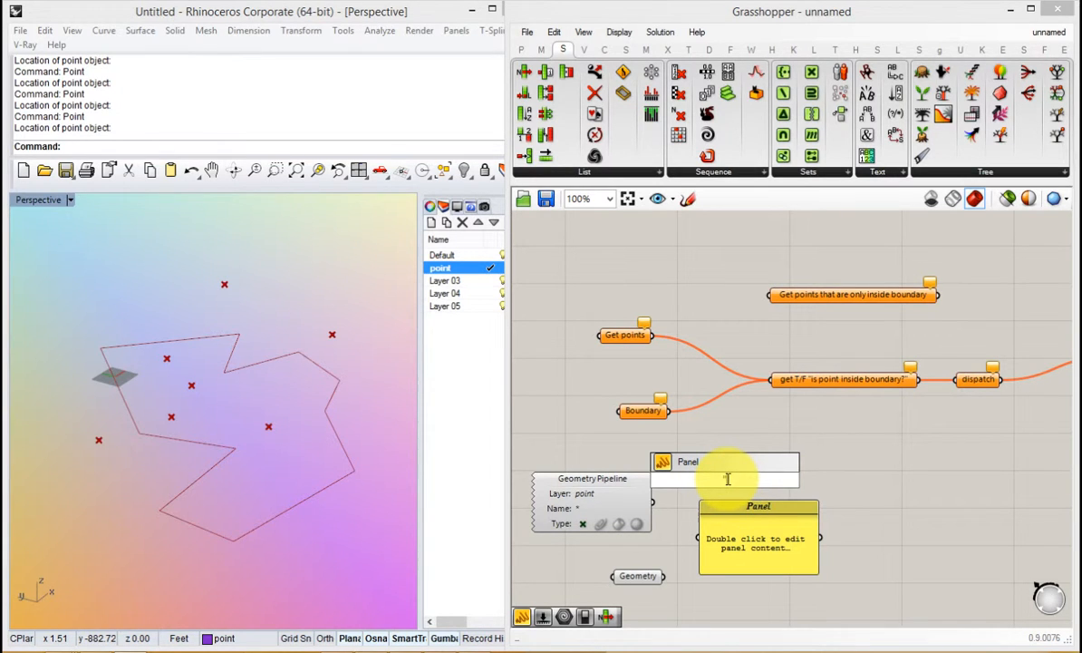
{"action": "key", "text": "Return"}
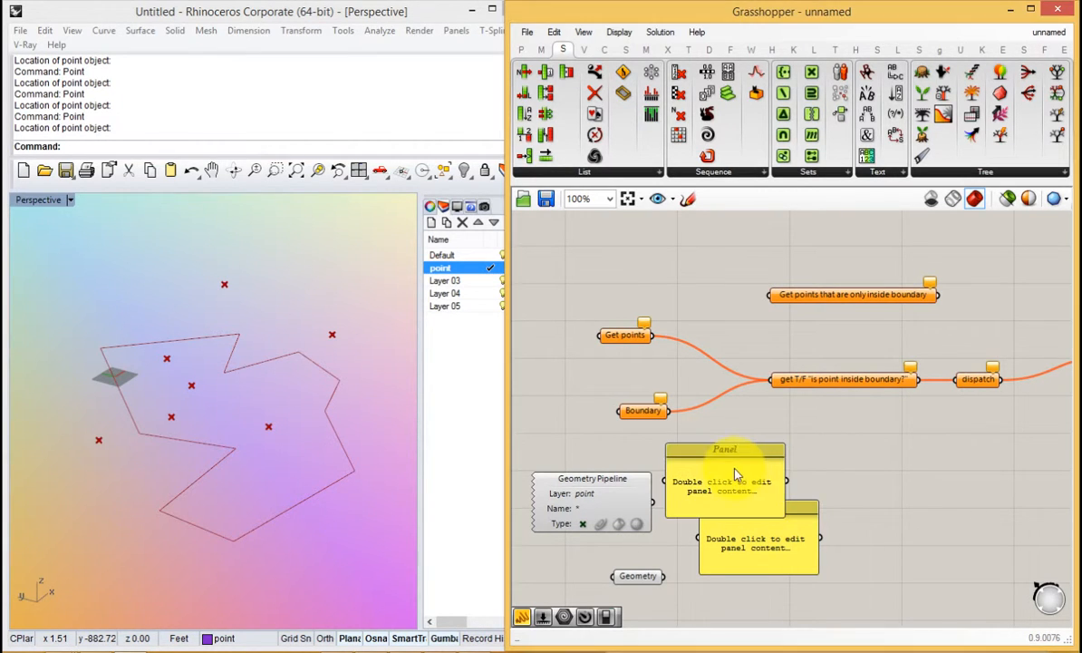
{"action": "left_click", "coordinate": [731, 481]}
{"action": "key", "text": "Delete"}
{"action": "left_click_drag", "start_coordinate": [652, 501], "coordinate": [743, 492]}
{"action": "left_click_drag", "start_coordinate": [664, 576], "coordinate": [764, 540]}
{"action": "right_click_drag", "start_coordinate": [756, 528], "coordinate": [708, 487]}
{"action": "key", "text": "Delete"}
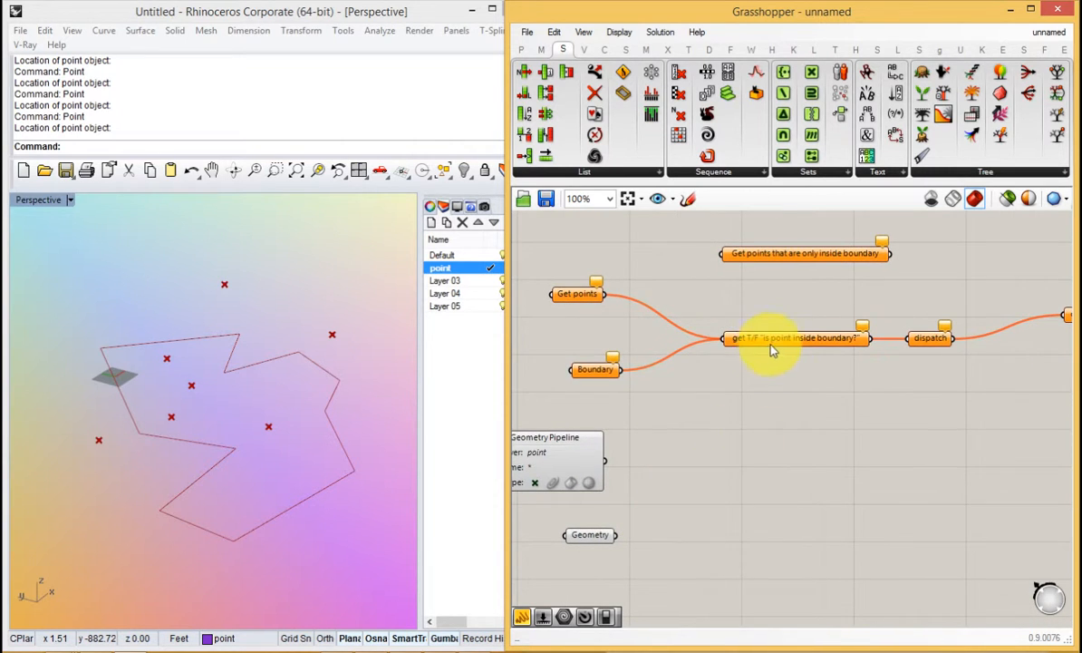
Place a Point in Curves component beside the Geometry Pipeline and the Geometry parameter.
{"action": "left_click_drag", "start_coordinate": [771, 347], "coordinate": [769, 339]}
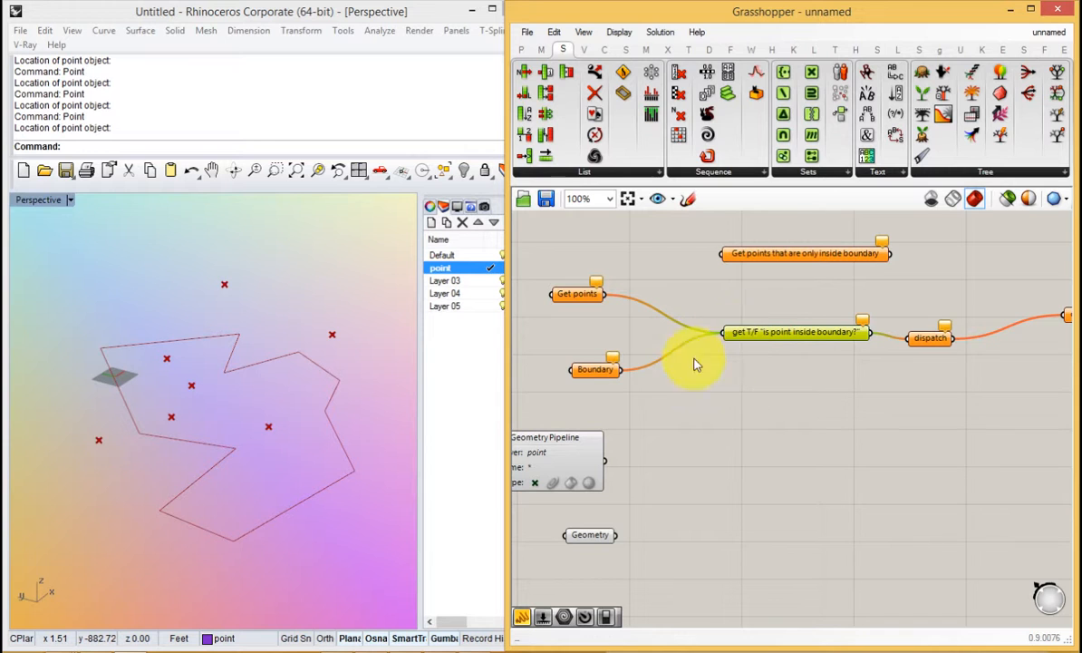
{"action": "left_click", "coordinate": [624, 56]}
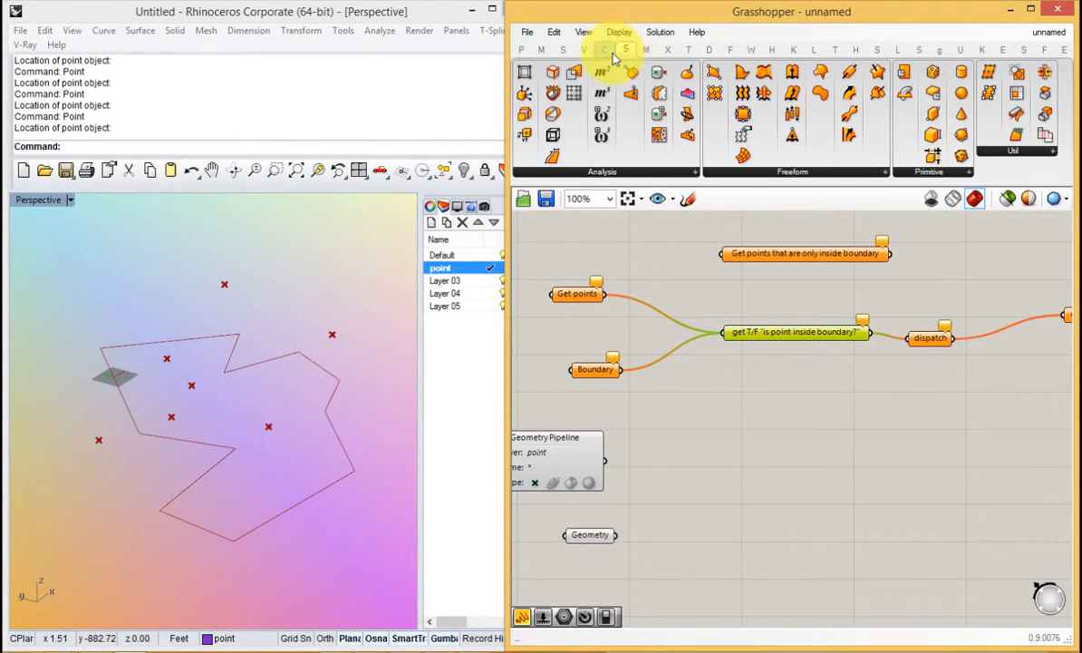
{"action": "left_click", "coordinate": [607, 55]}
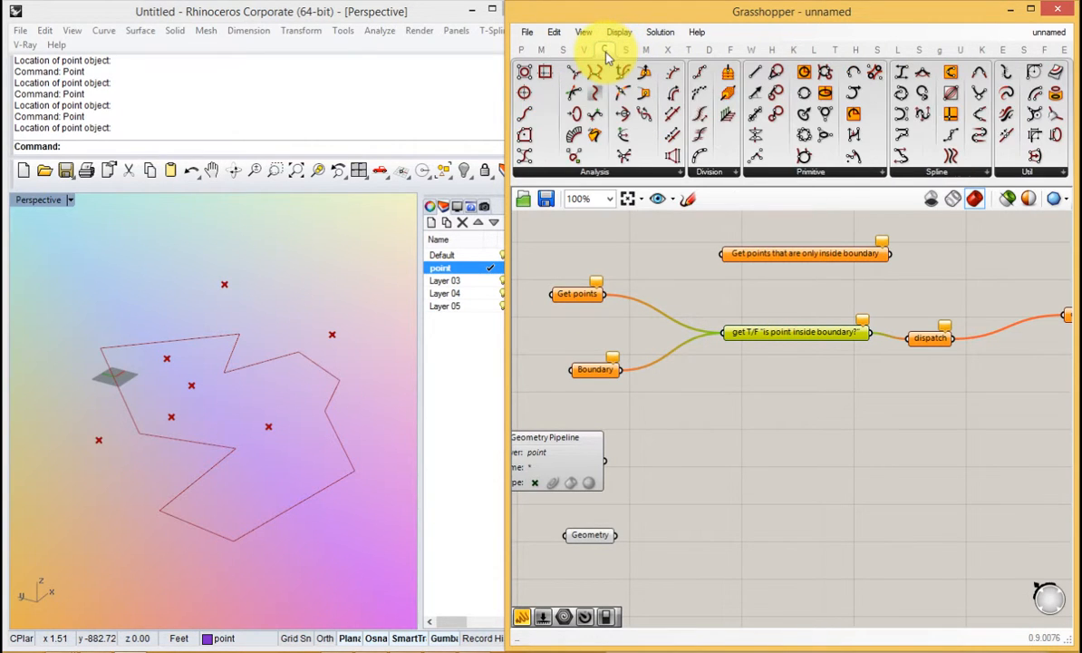
{"action": "left_click", "coordinate": [581, 170]}
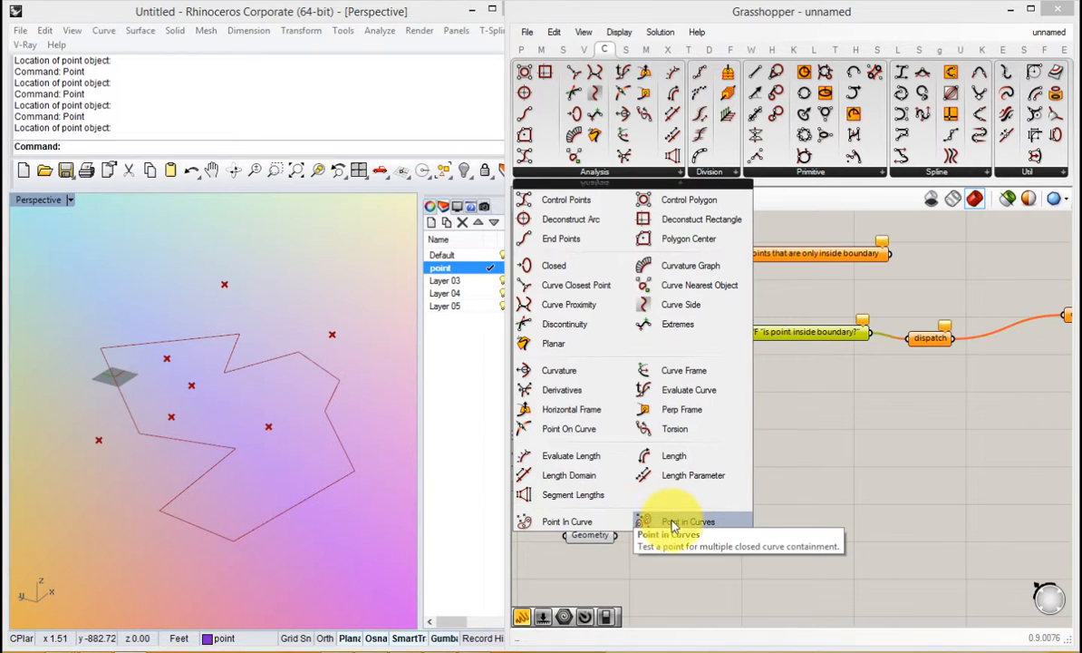
{"action": "left_click_drag", "start_coordinate": [673, 524], "coordinate": [743, 494]}
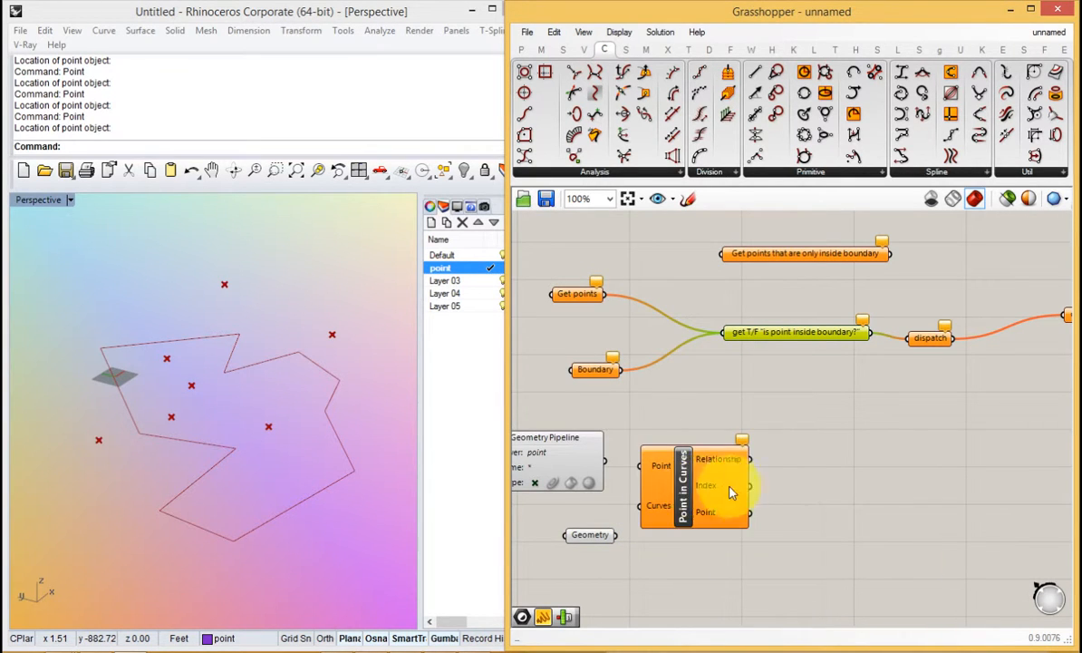
Wire the Geometry Pipeline into the Point input and the Geometry parameter into the Curves input of Point in Curves.
{"action": "right_click_drag", "start_coordinate": [625, 468], "coordinate": [694, 475]}
{"action": "left_click_drag", "start_coordinate": [674, 468], "coordinate": [776, 481]}
{"action": "left_click_drag", "start_coordinate": [685, 542], "coordinate": [757, 534]}
Add a Panel wired to the Relationship output of Point in Curves and enlarge it to show the whole list.
{"action": "double_click", "coordinate": [914, 483]}
{"action": "key", "text": "Return"}
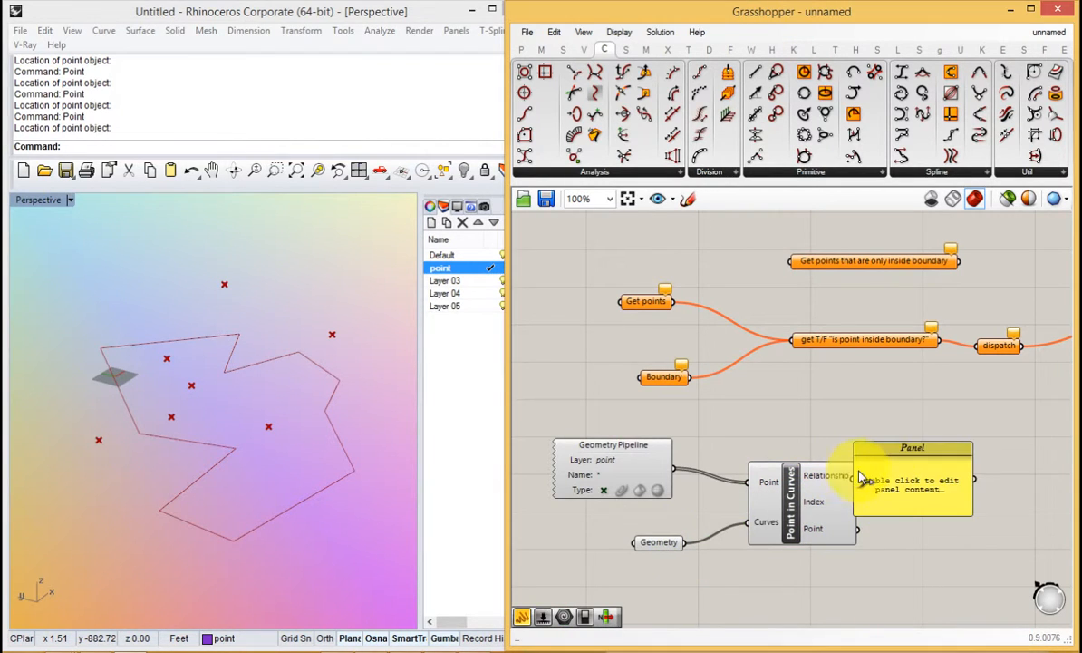
{"action": "right_click_drag", "start_coordinate": [857, 479], "coordinate": [784, 473]}
{"action": "left_click_drag", "start_coordinate": [785, 472], "coordinate": [877, 478]}
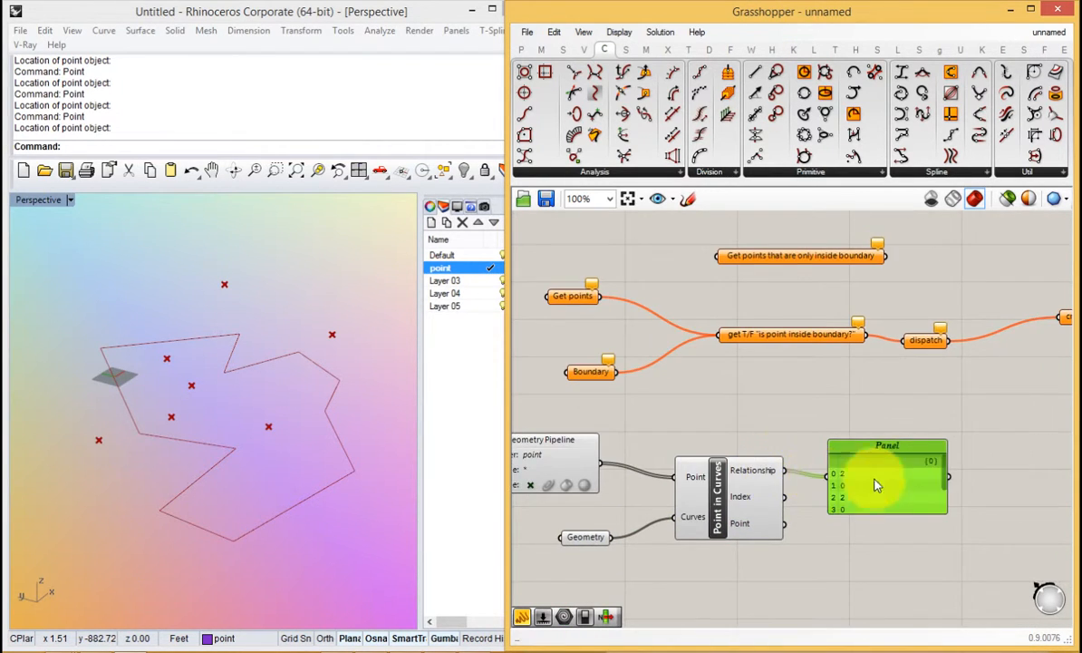
{"action": "left_click_drag", "start_coordinate": [943, 514], "coordinate": [927, 606]}
{"action": "mouse_move", "coordinate": [742, 473]}
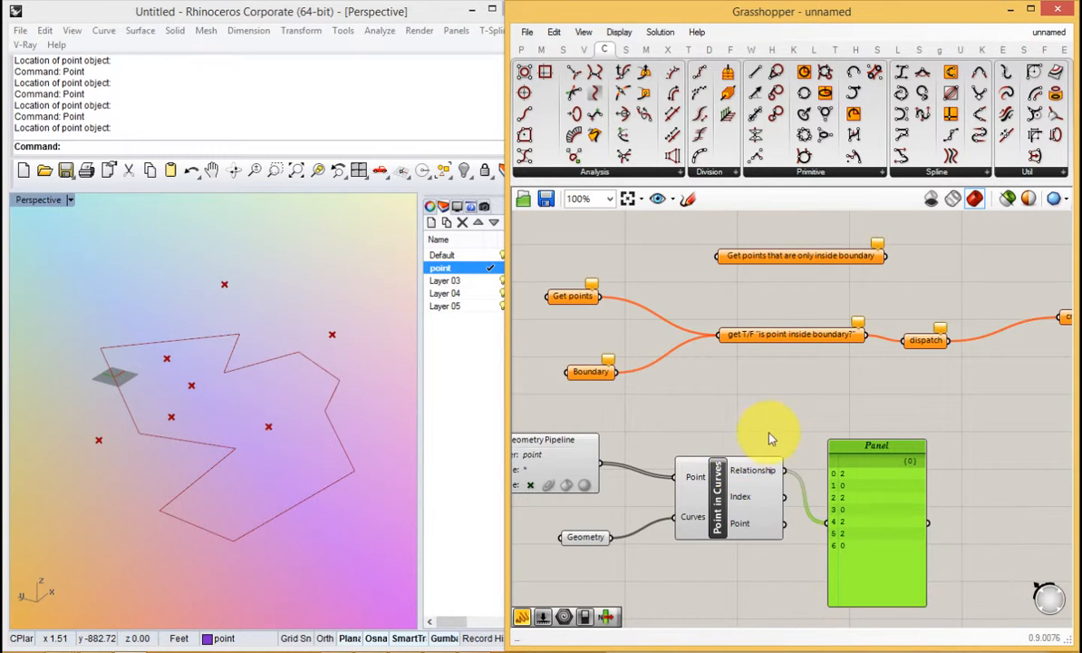
Add a Boolean parameter between Point in Curves and the Panel, and feed it the Relationship output.
{"action": "right_click_drag", "start_coordinate": [768, 435], "coordinate": [679, 426]}
{"action": "left_click_drag", "start_coordinate": [695, 461], "coordinate": [881, 509]}
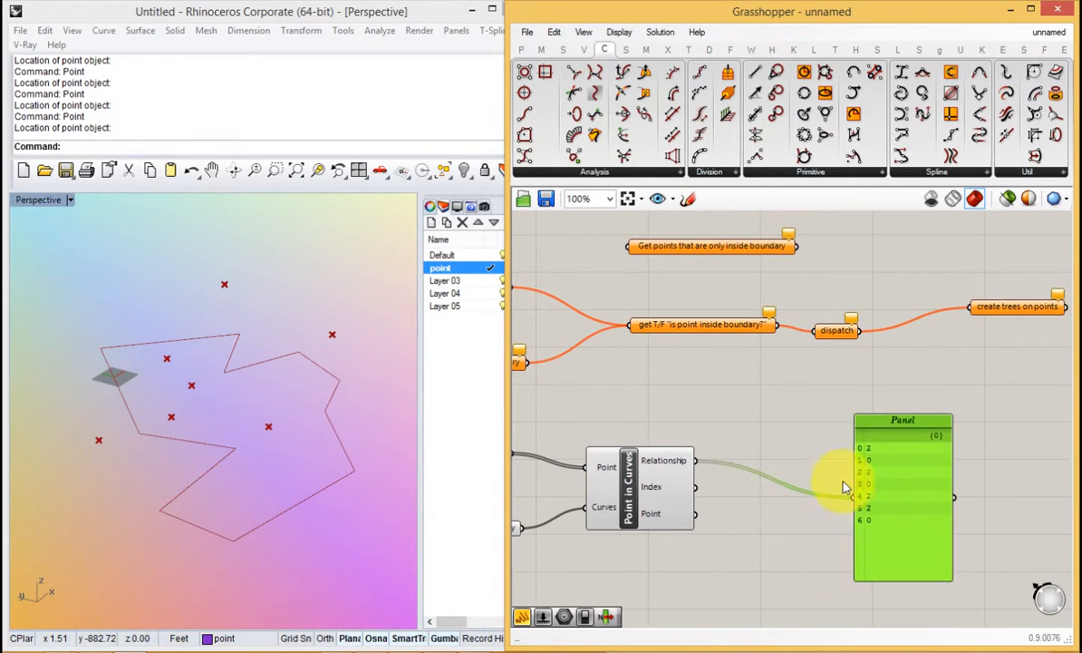
{"action": "mouse_move", "coordinate": [662, 465]}
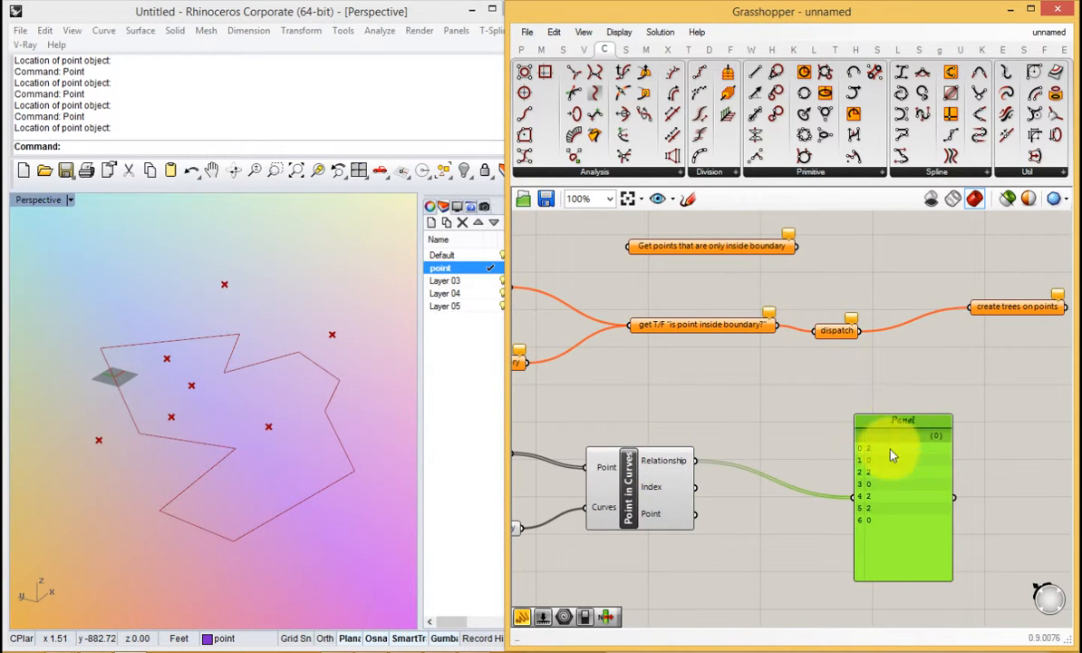
{"action": "left_click_drag", "start_coordinate": [892, 455], "coordinate": [916, 468]}
{"action": "double_click", "coordinate": [797, 430]}
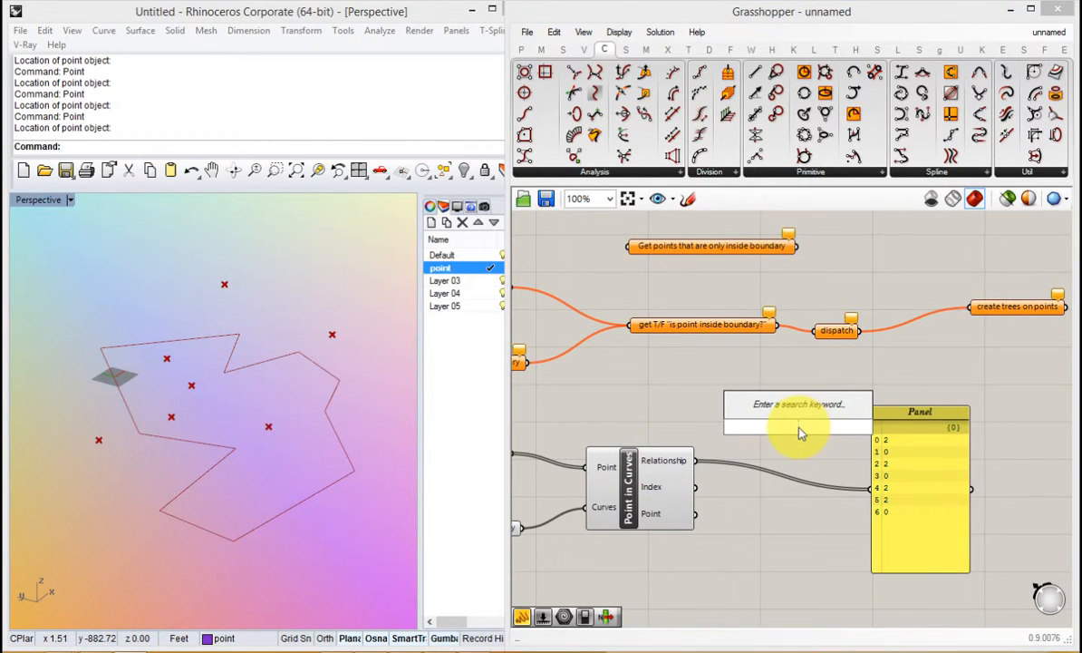
{"action": "type", "text": "bool"}
{"action": "key", "text": "Return"}
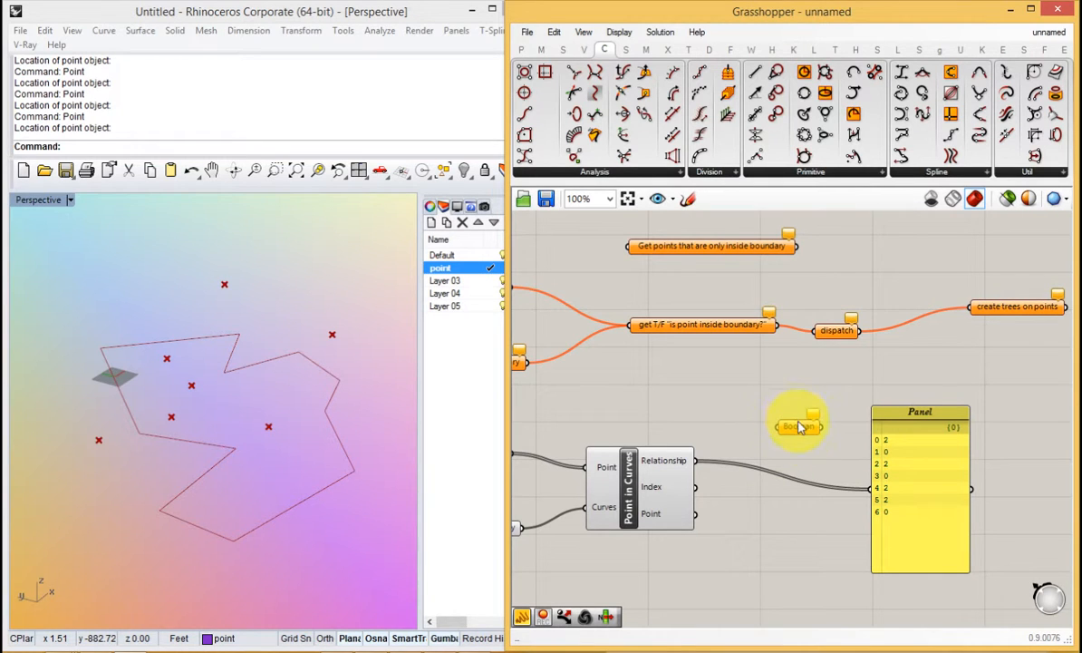
{"action": "left_click_drag", "start_coordinate": [799, 435], "coordinate": [762, 441]}
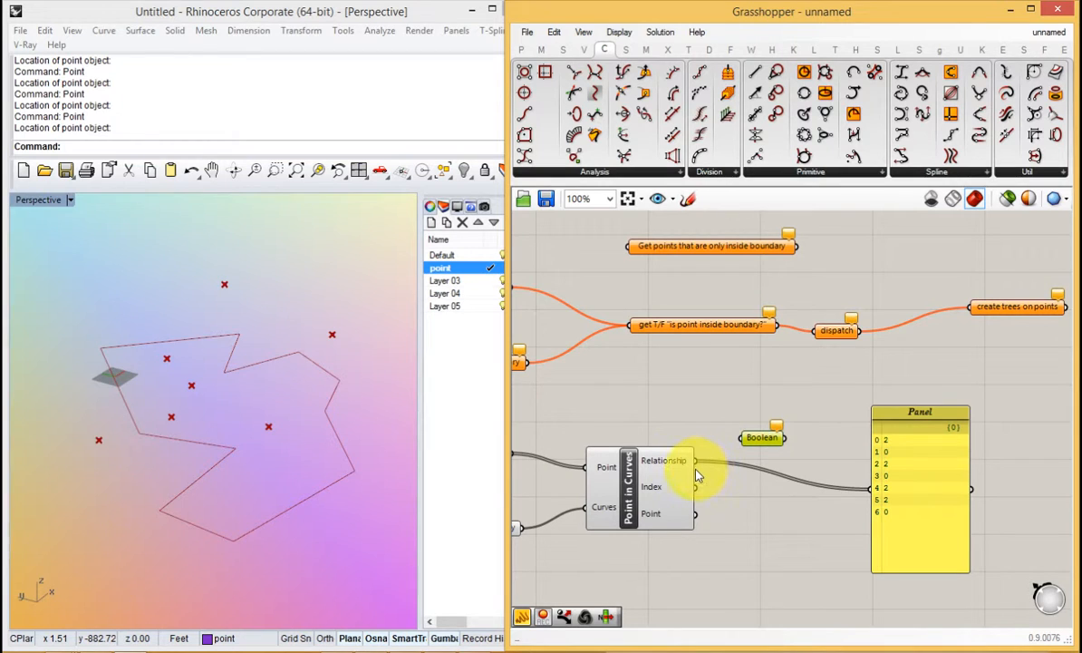
{"action": "left_click_drag", "start_coordinate": [695, 462], "coordinate": [737, 426]}
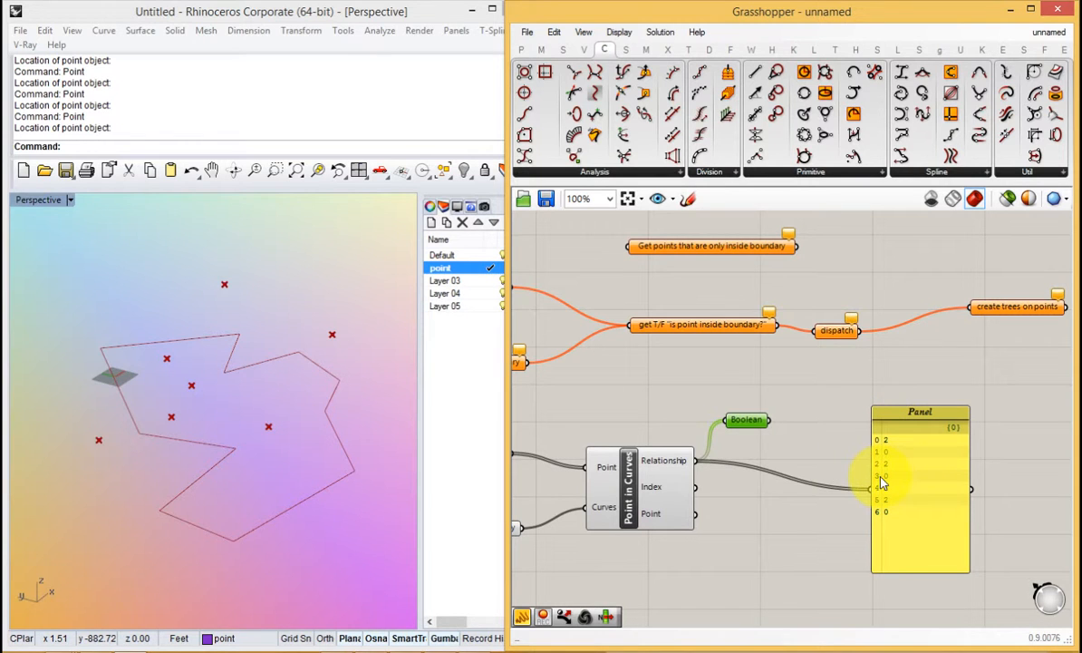
Replace the Panel's input with the Boolean output, and line up the Boolean and the Panel in the Relationship chain.
{"action": "mouse_move", "coordinate": [739, 429]}
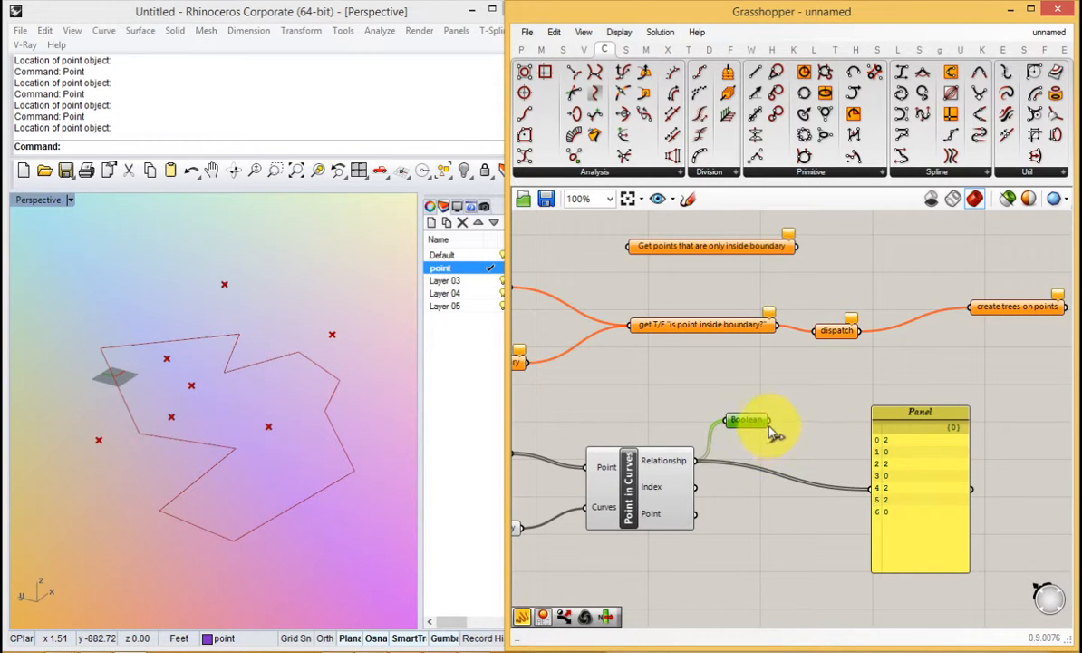
{"action": "left_click_drag", "start_coordinate": [771, 422], "coordinate": [871, 489]}
{"action": "left_click_drag", "start_coordinate": [746, 420], "coordinate": [756, 455]}
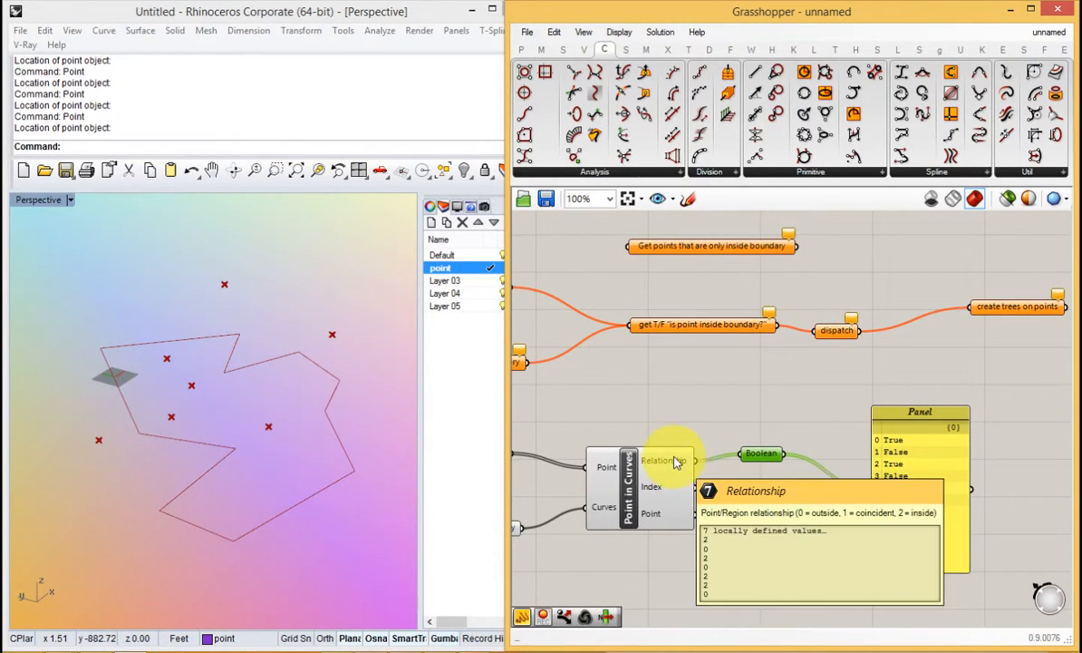
{"action": "left_click_drag", "start_coordinate": [761, 454], "coordinate": [746, 460]}
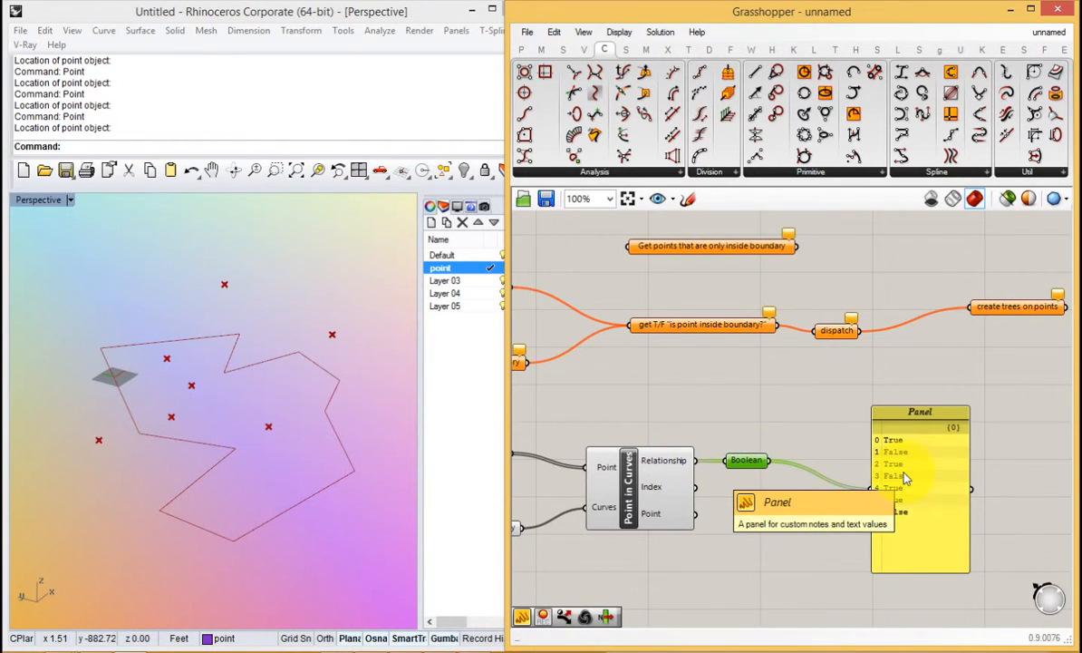
{"action": "left_click_drag", "start_coordinate": [748, 465], "coordinate": [781, 466]}
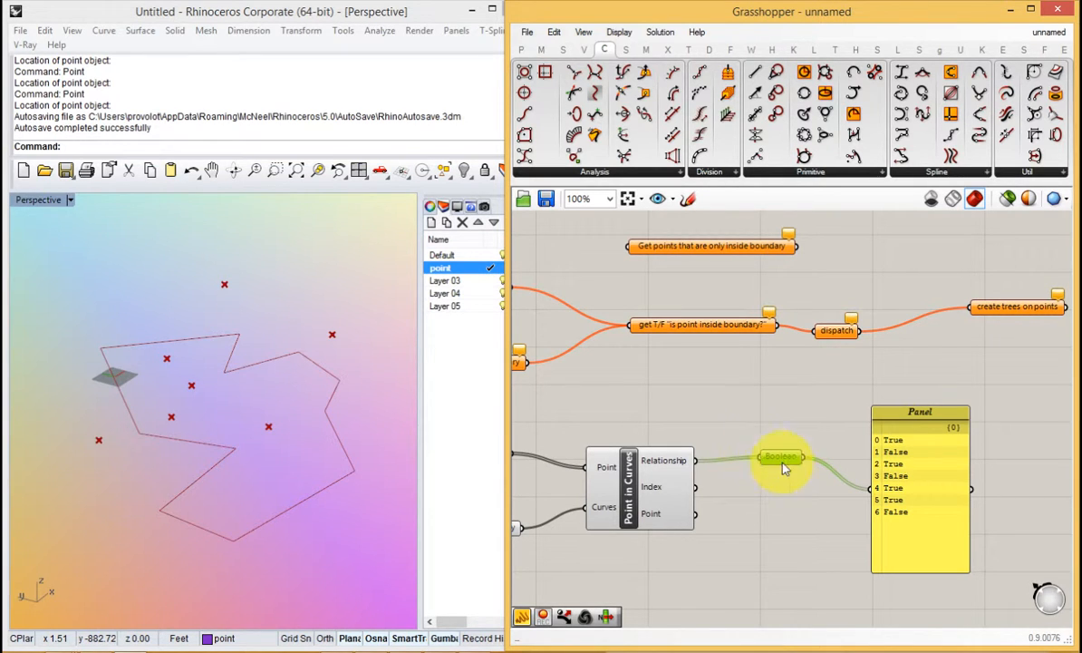
{"action": "left_click_drag", "start_coordinate": [923, 498], "coordinate": [921, 478]}
{"action": "left_click_drag", "start_coordinate": [782, 463], "coordinate": [752, 466]}
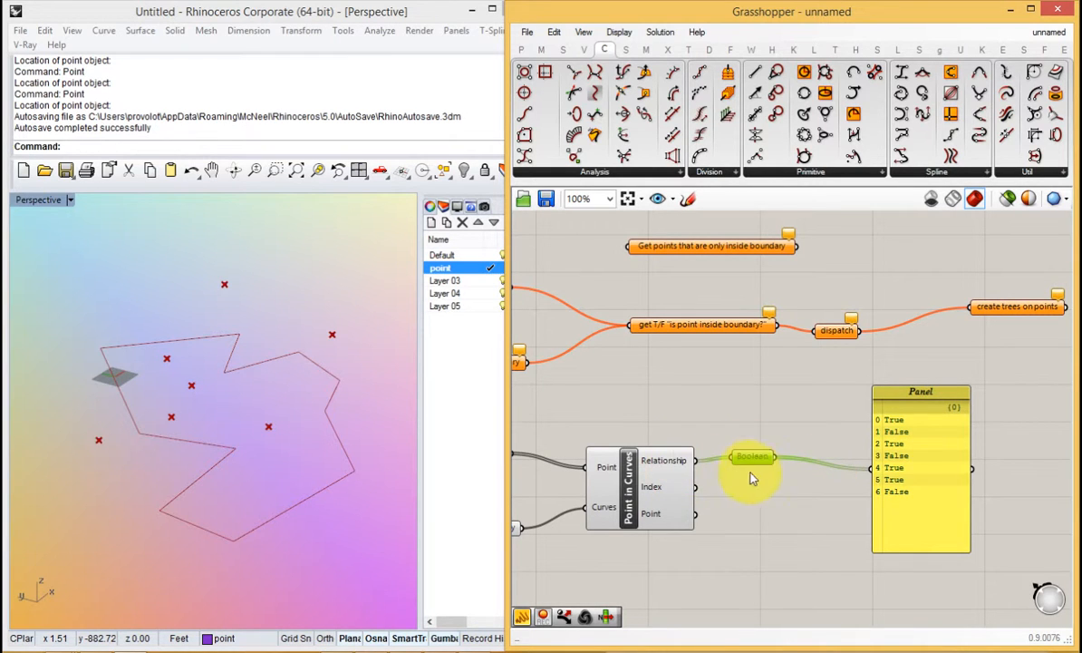
{"action": "left_click_drag", "start_coordinate": [925, 488], "coordinate": [933, 476]}
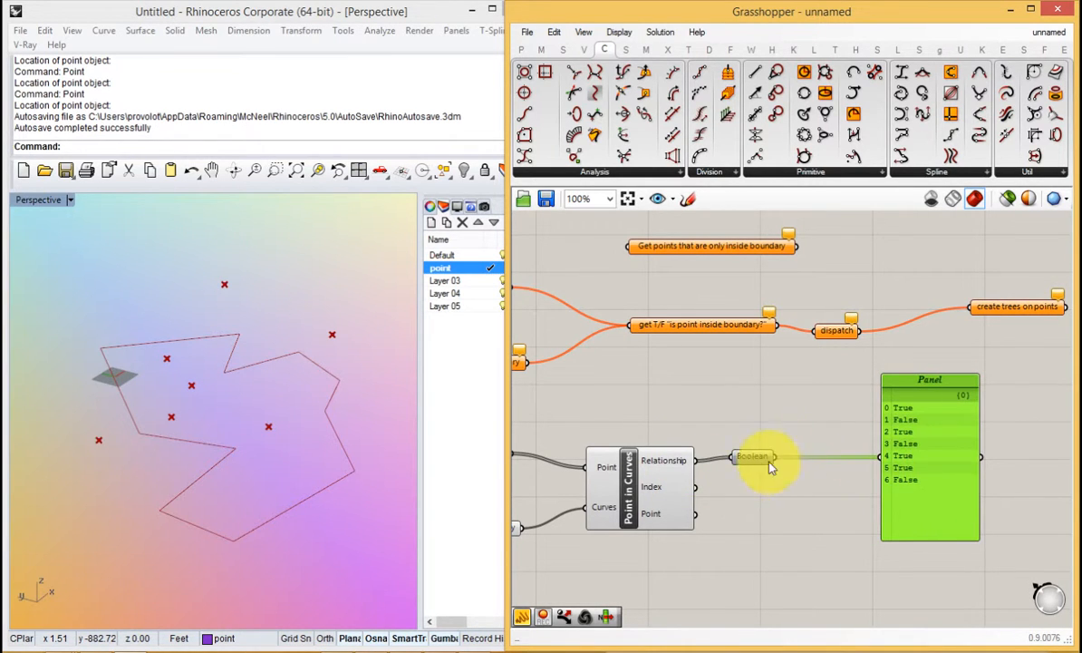
Move the Panel lower to free some space and add a Dispatch component after the Boolean parameter.
{"action": "left_click_drag", "start_coordinate": [910, 428], "coordinate": [967, 497]}
{"action": "left_click", "coordinate": [829, 443]}
{"action": "double_click", "coordinate": [829, 443]}
{"action": "type", "text": "dispatch"}
{"action": "left_click", "coordinate": [803, 490]}
{"action": "left_click_drag", "start_coordinate": [816, 453], "coordinate": [866, 440]}
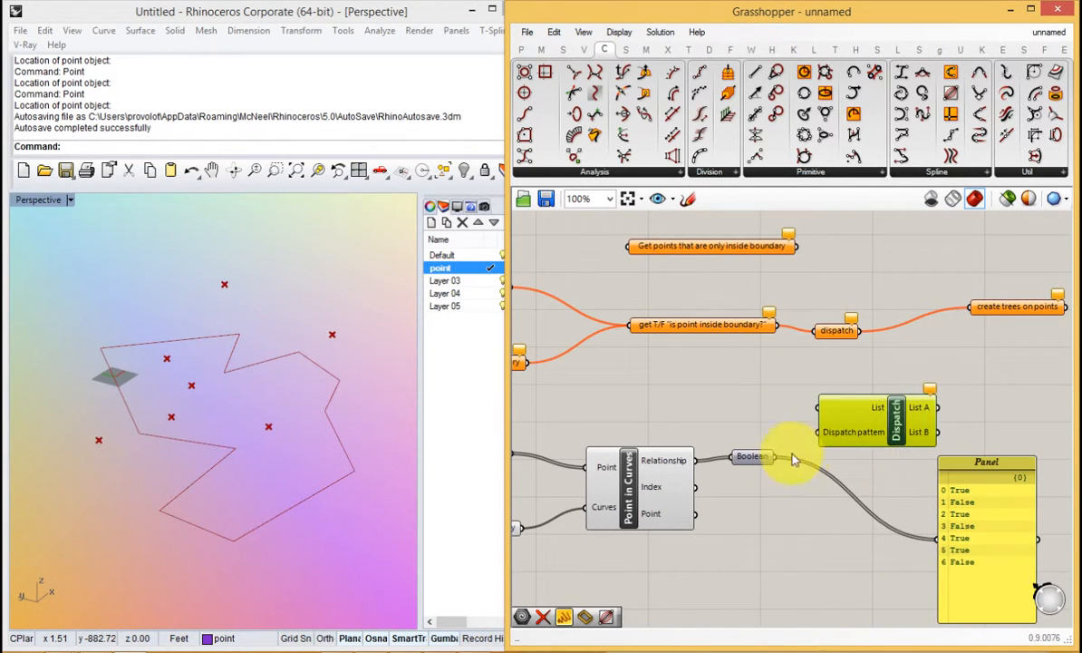
Wire the Boolean output into Dispatch's Dispatch pattern input and the Geometry Pipeline into its List input.
{"action": "left_click_drag", "start_coordinate": [776, 456], "coordinate": [818, 431]}
{"action": "left_click_drag", "start_coordinate": [765, 458], "coordinate": [751, 454]}
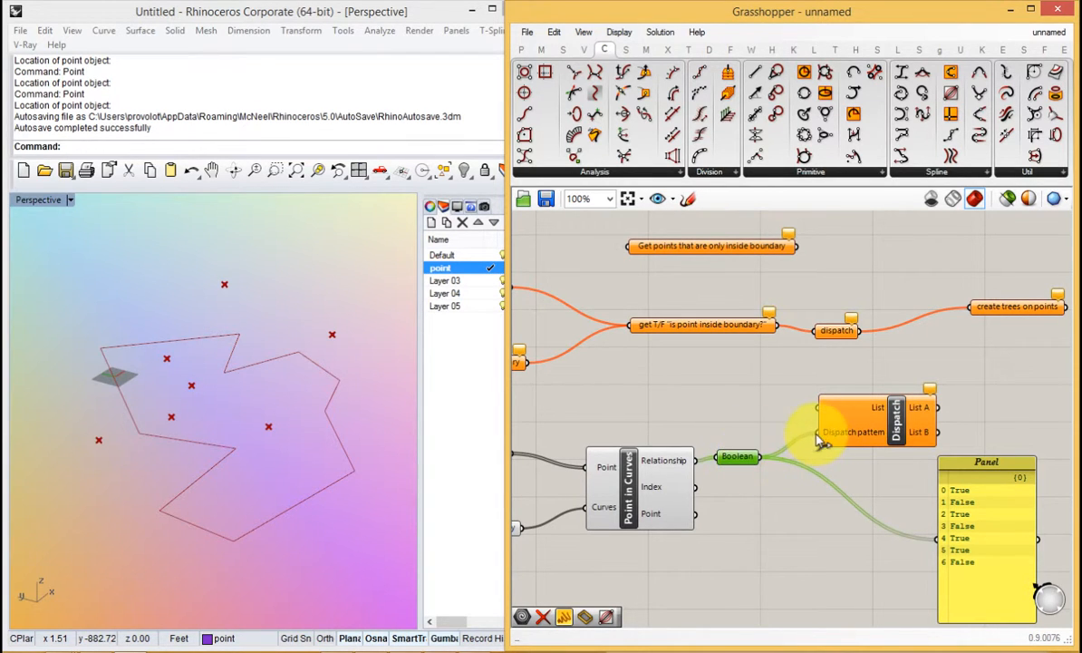
{"action": "right_click_drag", "start_coordinate": [767, 392], "coordinate": [816, 395]}
{"action": "right_click_drag", "start_coordinate": [590, 467], "coordinate": [663, 445]}
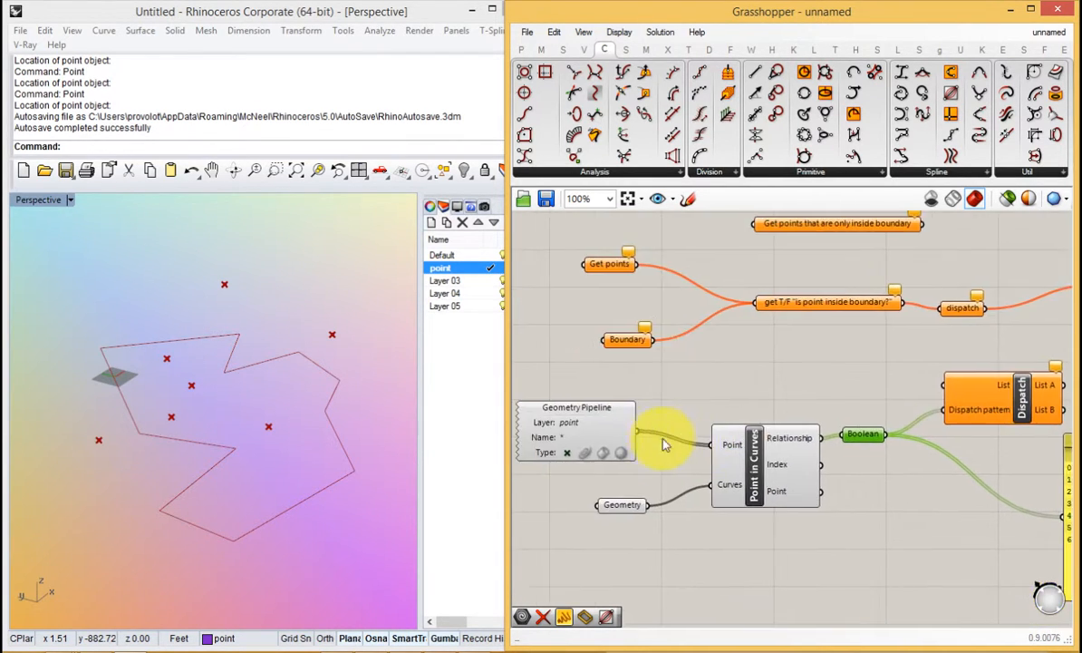
{"action": "left_click_drag", "start_coordinate": [638, 434], "coordinate": [944, 384]}
{"action": "right_click_drag", "start_coordinate": [962, 394], "coordinate": [811, 433]}
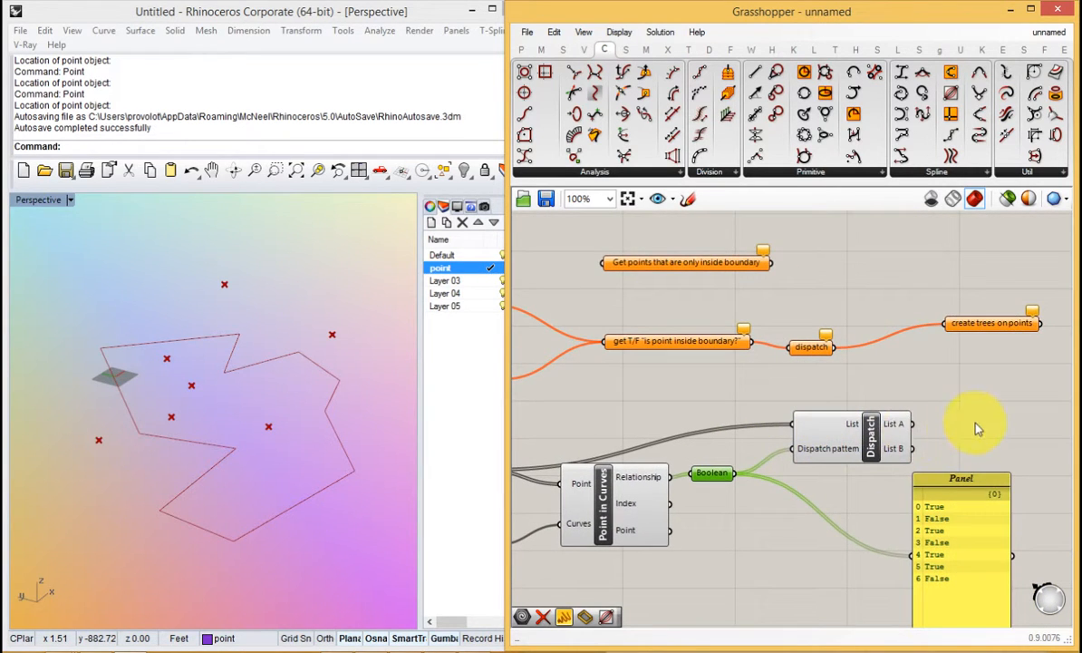
Add a Geometry parameter after the Dispatch component and feed it from List A.
{"action": "double_click", "coordinate": [976, 424]}
{"action": "type", "text": "ge"}
{"action": "left_click", "coordinate": [950, 380]}
{"action": "left_click_drag", "start_coordinate": [916, 423], "coordinate": [961, 426]}
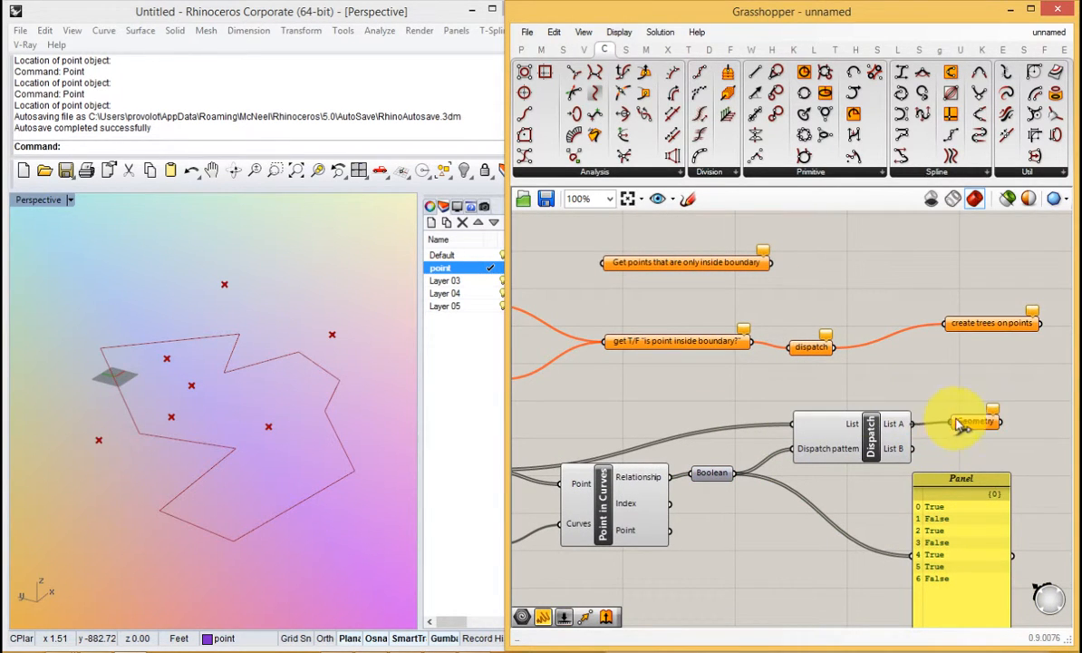
{"action": "right_click_drag", "start_coordinate": [979, 435], "coordinate": [936, 436]}
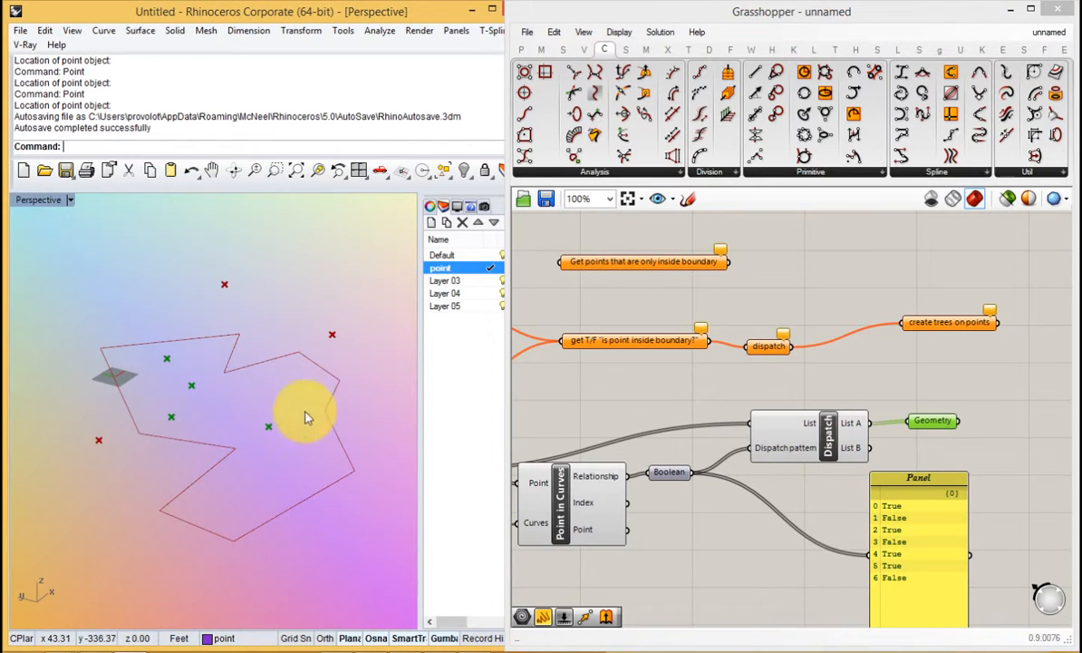
Switch the new Geometry parameter to Dispatch's List B output and delete the true/false Panel.
{"action": "left_click_drag", "start_coordinate": [902, 433], "coordinate": [907, 428]}
{"action": "left_click_drag", "start_coordinate": [930, 425], "coordinate": [931, 456]}
{"action": "left_click_drag", "start_coordinate": [927, 544], "coordinate": [975, 561]}
{"action": "key", "text": "Delete"}
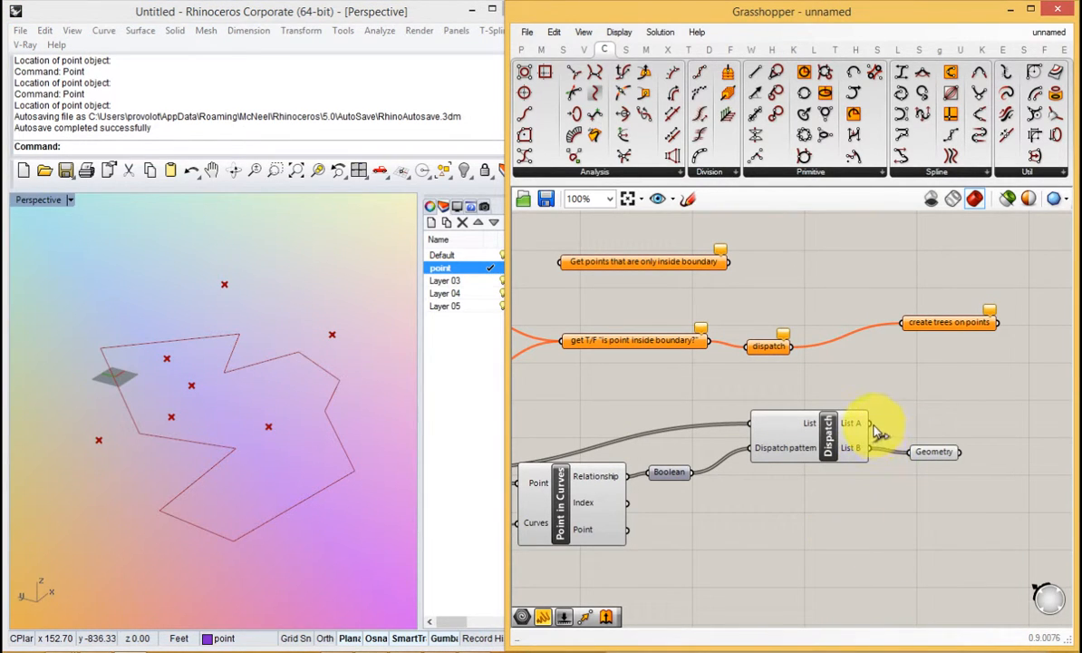
Reconnect the Geometry parameter to Dispatch's List A output and move it slightly further from Dispatch.
{"action": "left_click_drag", "start_coordinate": [872, 424], "coordinate": [930, 414]}
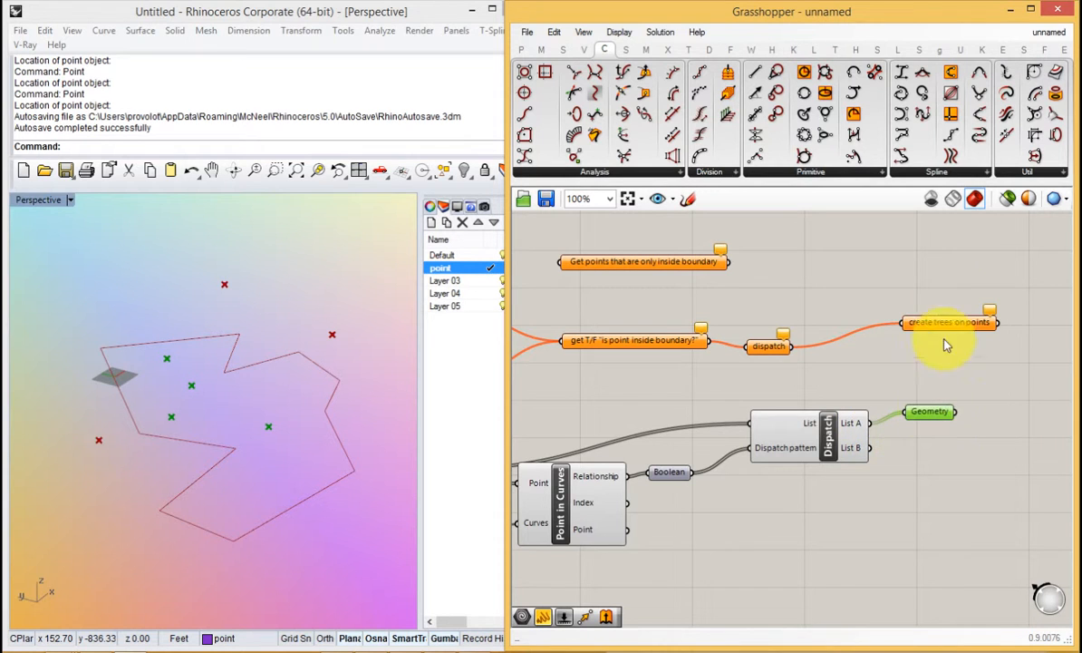
{"action": "right_click_drag", "start_coordinate": [964, 342], "coordinate": [801, 437]}
{"action": "right_click_drag", "start_coordinate": [927, 513], "coordinate": [894, 408]}
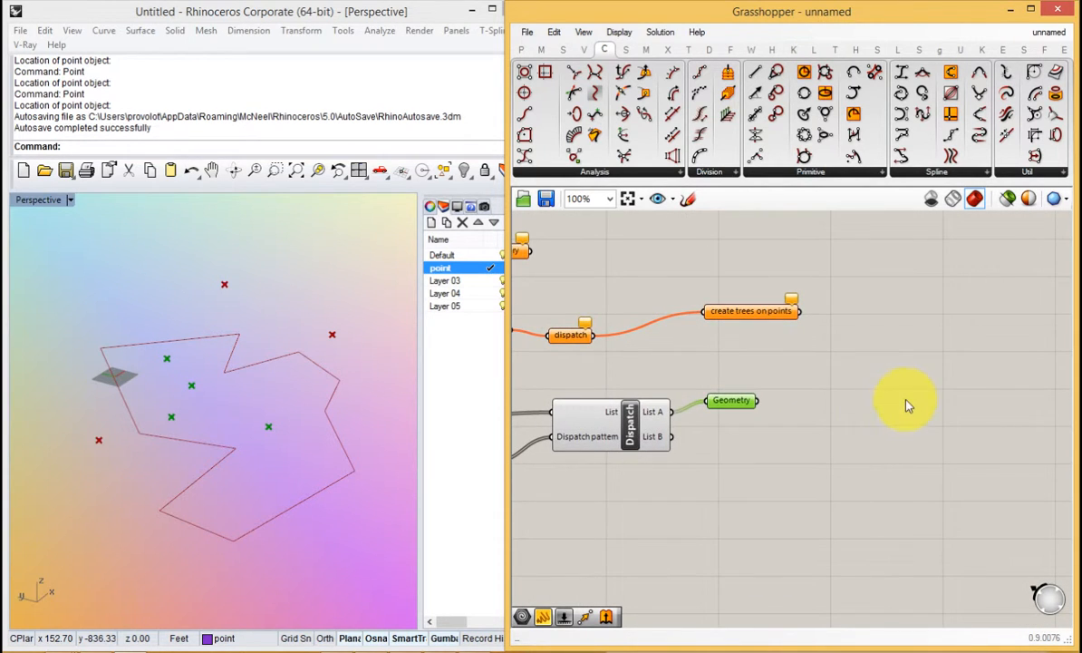
{"action": "left_click_drag", "start_coordinate": [749, 405], "coordinate": [778, 426]}
Add a Polygon component and feed the dispatched points' Geometry parameter into its Plane input.
{"action": "left_click", "coordinate": [870, 392]}
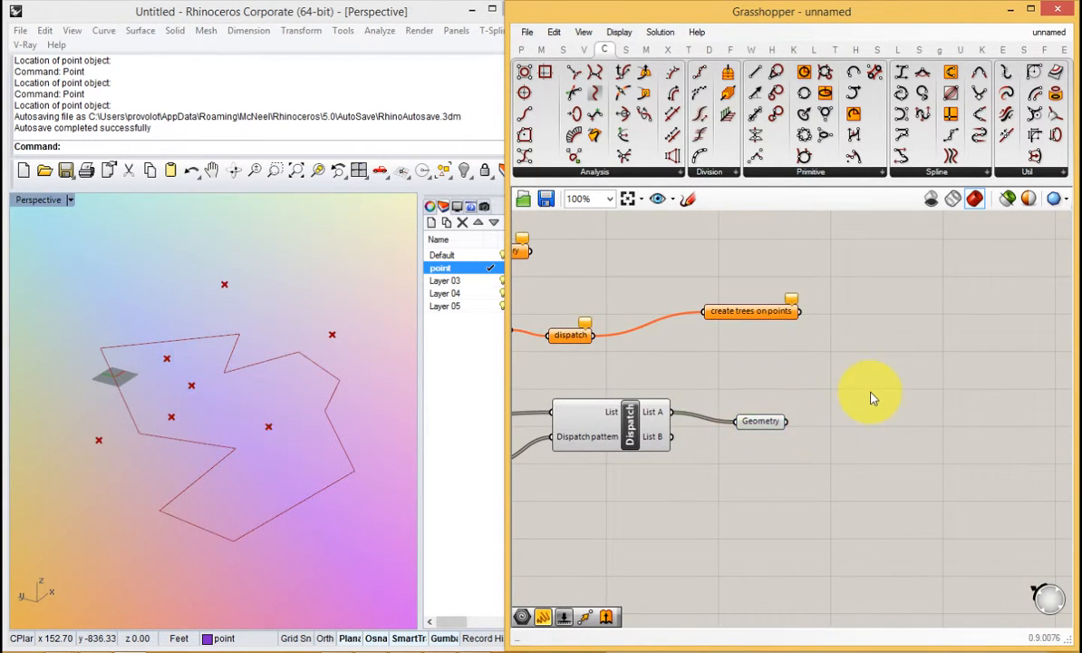
{"action": "double_click", "coordinate": [866, 427]}
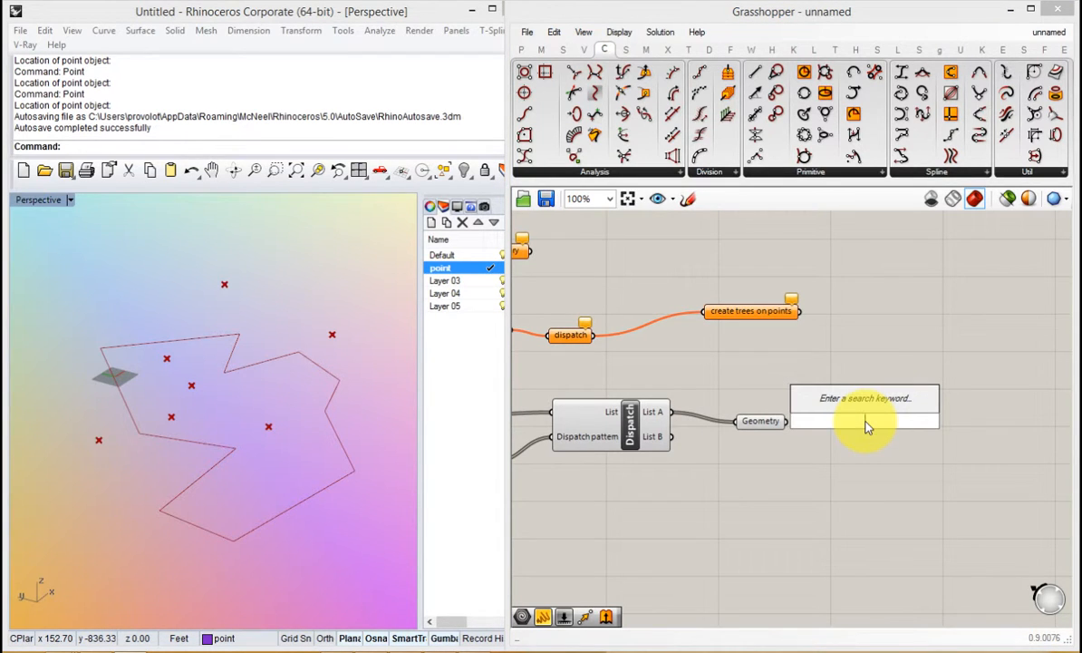
{"action": "type", "text": "poly"}
{"action": "left_click", "coordinate": [828, 403]}
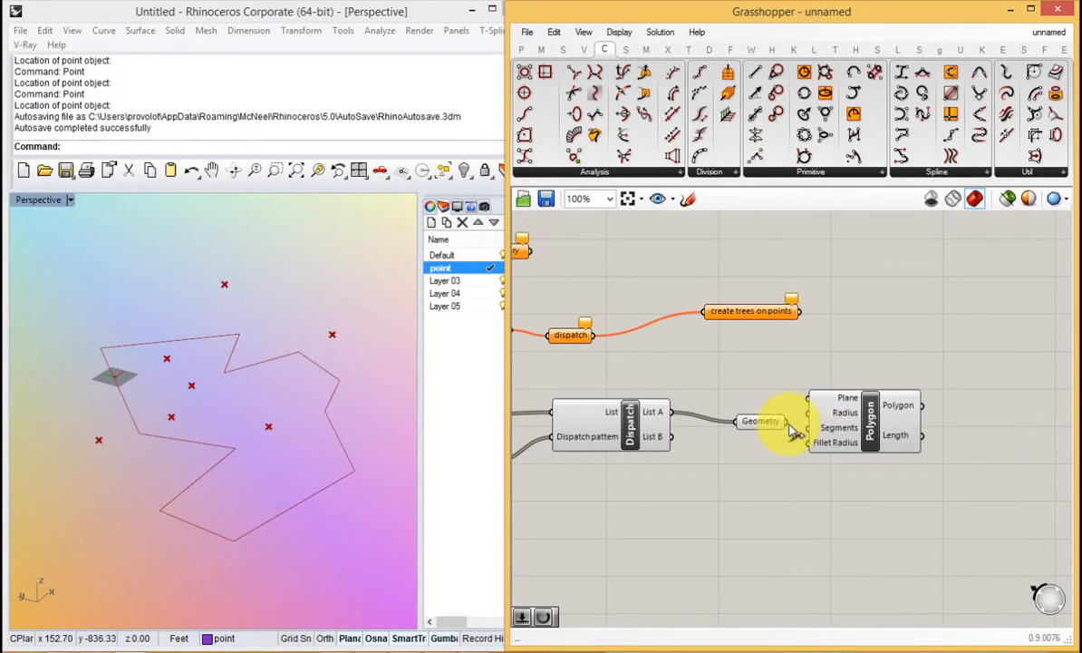
{"action": "left_click_drag", "start_coordinate": [788, 422], "coordinate": [808, 398]}
Shift the Polygon component slightly and add a Number Slider set to 44 for its Radius input.
{"action": "left_click_drag", "start_coordinate": [865, 428], "coordinate": [857, 454]}
{"action": "double_click", "coordinate": [790, 456]}
{"action": "type", "text": "44"}
{"action": "left_click", "coordinate": [826, 442]}
Add an Extrude component after Polygon and wire the Polygon output into its Base input.
{"action": "right_click_drag", "start_coordinate": [919, 444], "coordinate": [822, 437]}
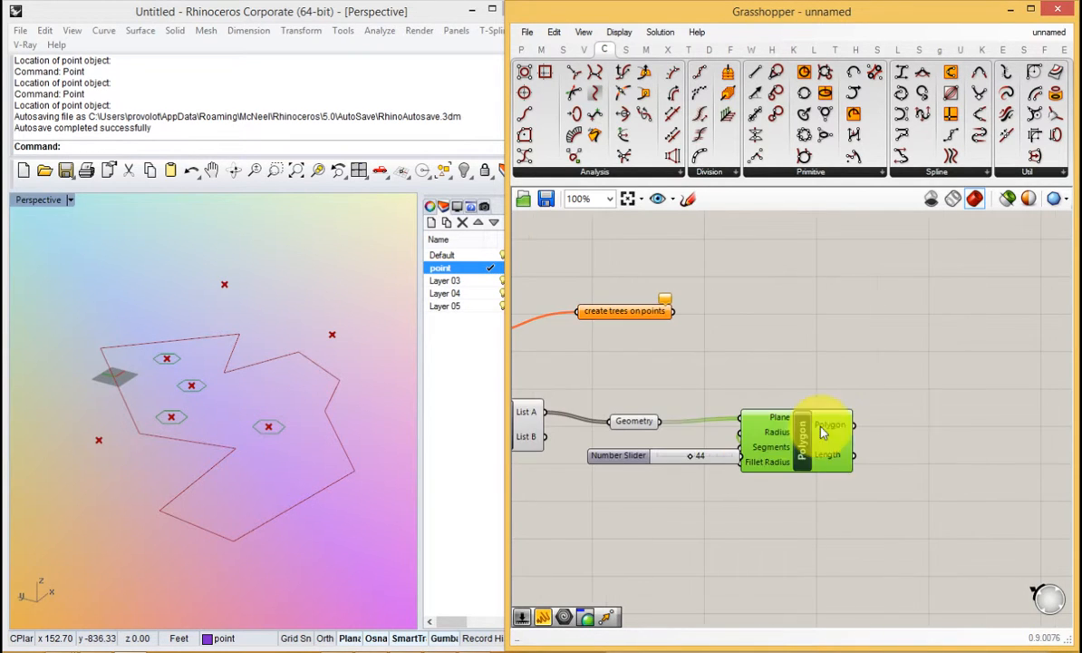
{"action": "double_click", "coordinate": [946, 422]}
{"action": "type", "text": "extr"}
{"action": "left_click", "coordinate": [916, 411]}
{"action": "left_click_drag", "start_coordinate": [855, 424], "coordinate": [977, 431]}
Add a Unit Z component and wire its Unit vector output into Extrude's Direction input.
{"action": "double_click", "coordinate": [862, 483]}
{"action": "type", "text": "z"}
{"action": "left_click", "coordinate": [864, 460]}
{"action": "left_click_drag", "start_coordinate": [913, 475], "coordinate": [927, 441]}
{"action": "left_click_drag", "start_coordinate": [951, 442], "coordinate": [964, 445]}
Add a second Number Slider set to 44 and wire it into Unit Z's Factor input.
{"action": "double_click", "coordinate": [793, 514]}
{"action": "type", "text": "44"}
{"action": "left_click", "coordinate": [782, 498]}
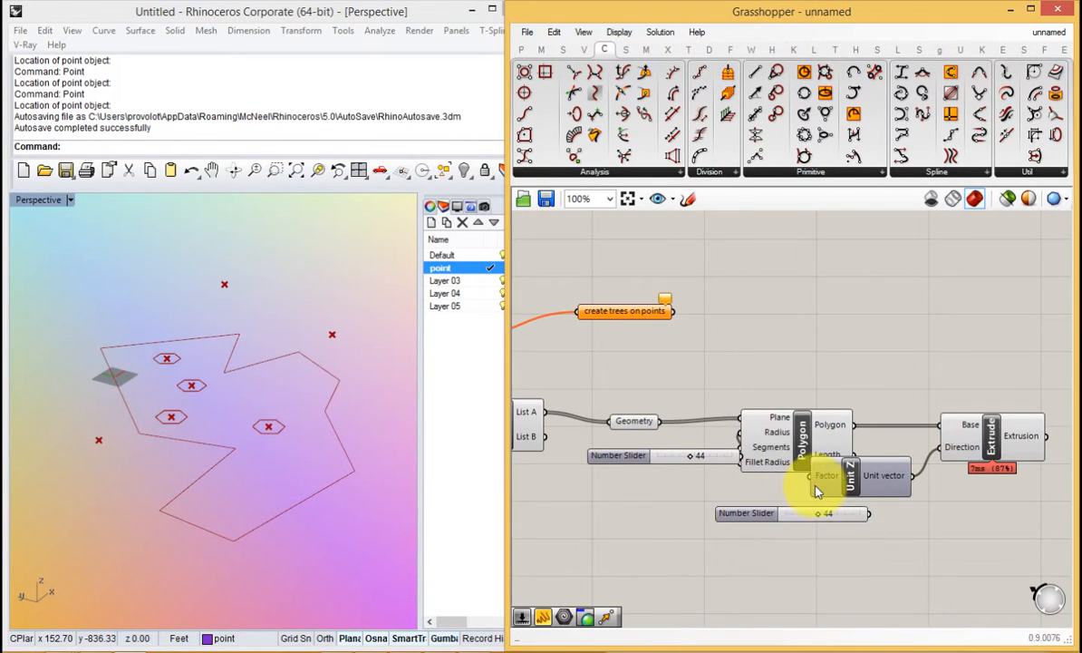
{"action": "left_click_drag", "start_coordinate": [811, 476], "coordinate": [869, 514]}
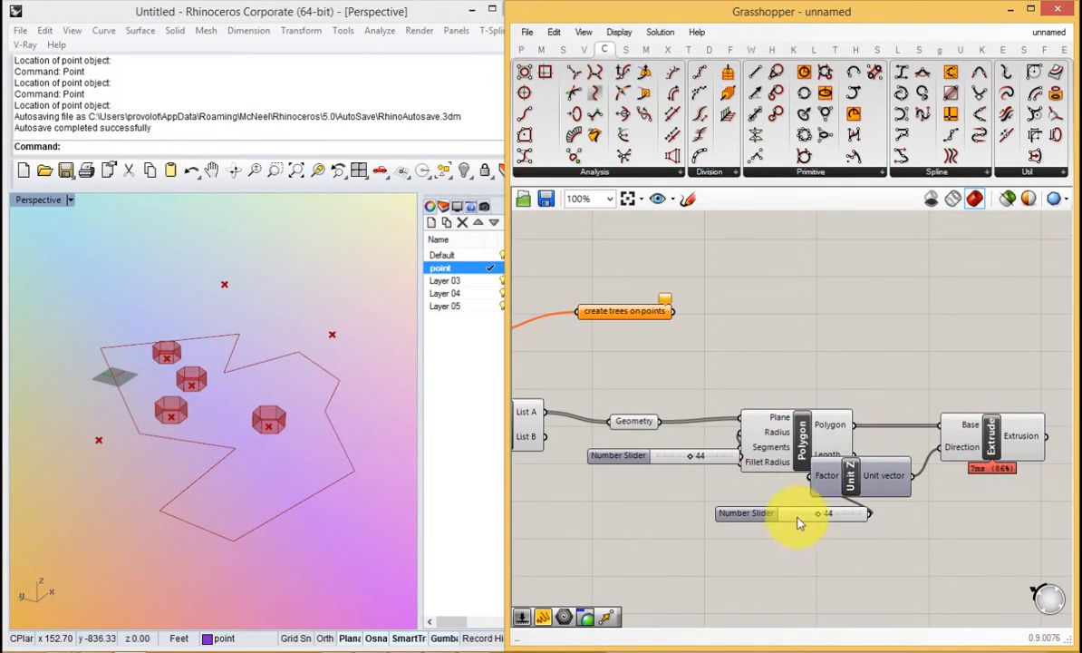
Extend the numeric range of the Unit Z factor slider and set its value to 369.
{"action": "left_click", "coordinate": [766, 517]}
{"action": "double_click", "coordinate": [766, 517]}
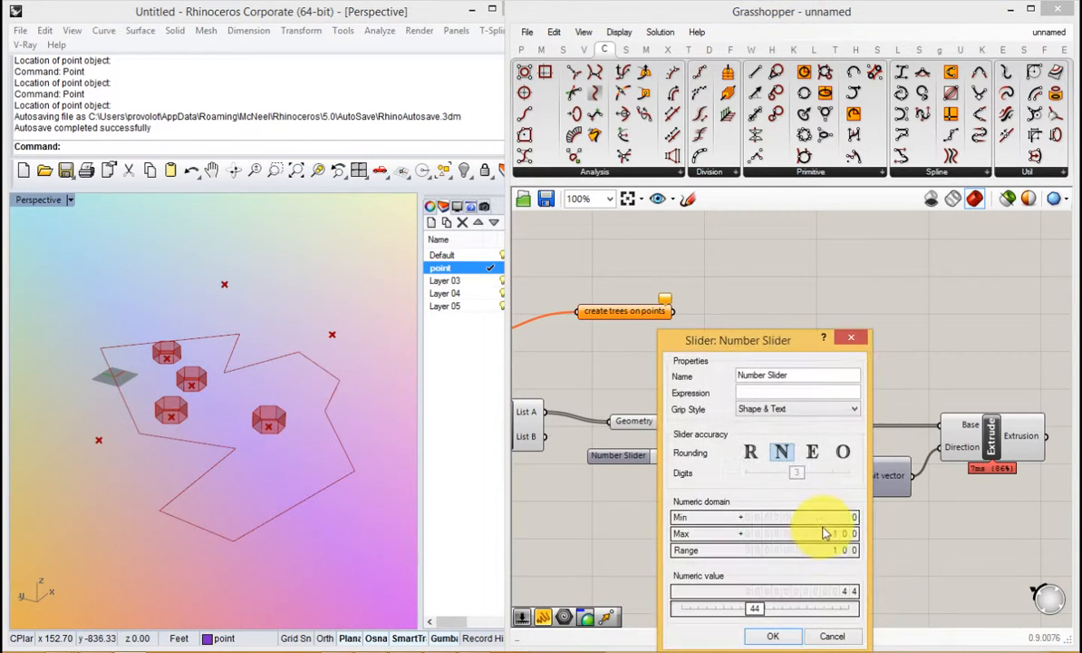
{"action": "left_click", "coordinate": [773, 636]}
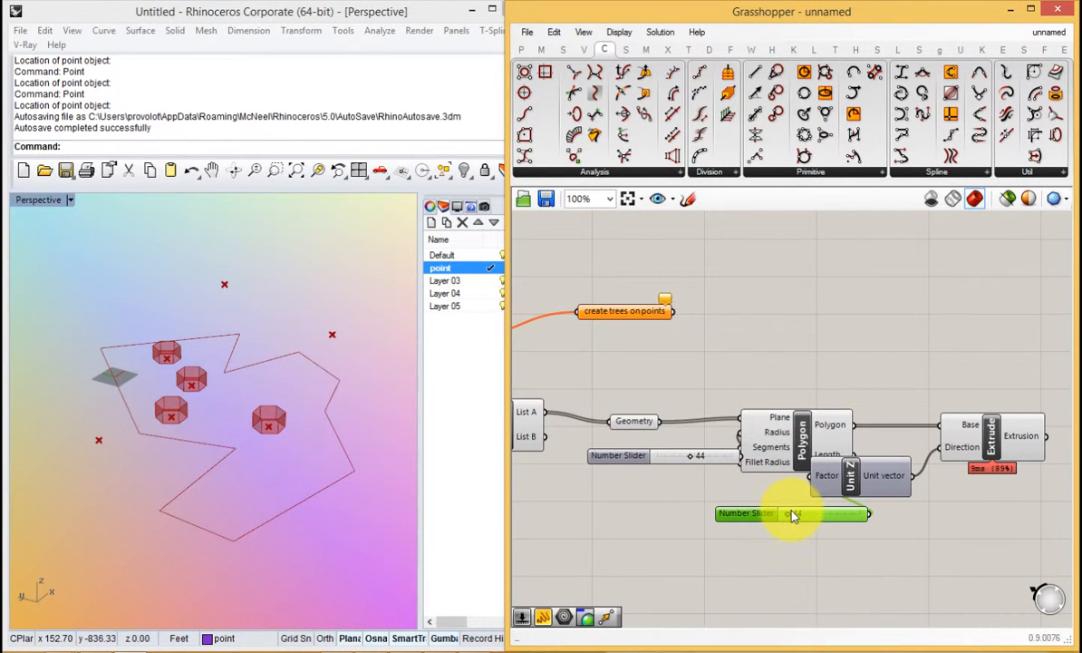
{"action": "left_click_drag", "start_coordinate": [795, 515], "coordinate": [818, 516]}
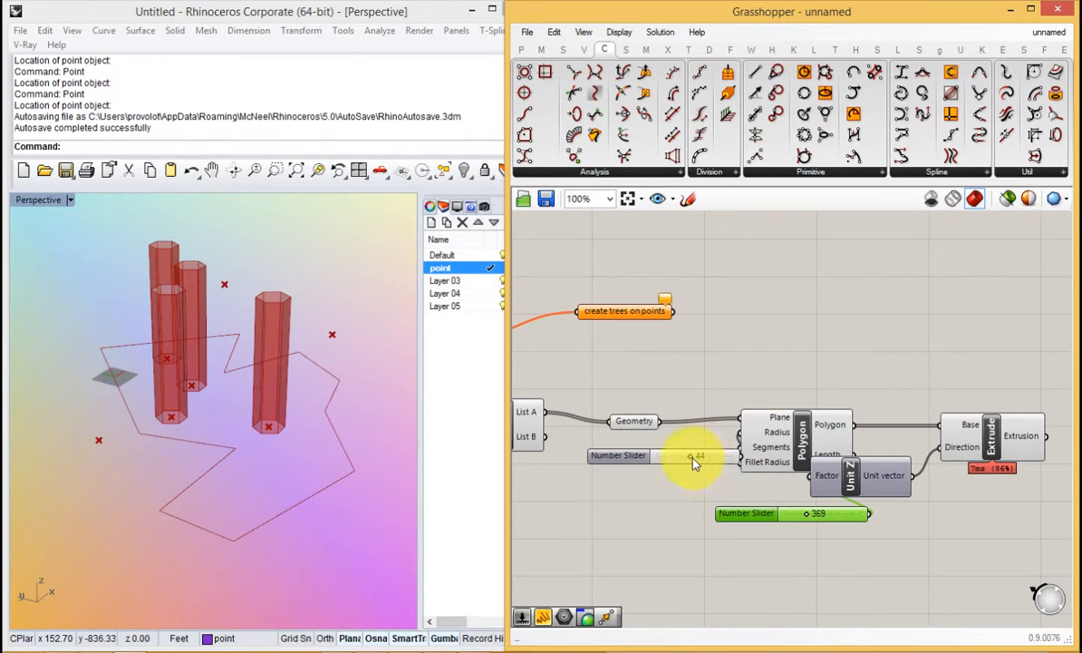
Set the Polygon radius slider to 22 and spread the Unit Z and Extrude components clear of Polygon.
{"action": "left_click_drag", "start_coordinate": [694, 464], "coordinate": [675, 456]}
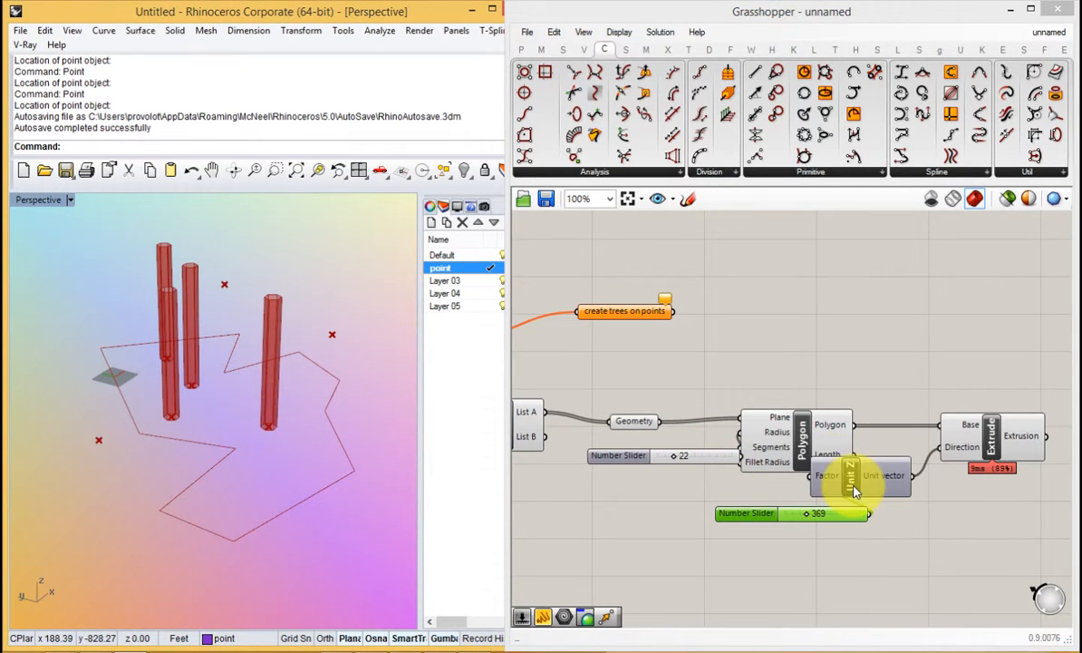
{"action": "left_click_drag", "start_coordinate": [870, 491], "coordinate": [922, 501]}
{"action": "left_click_drag", "start_coordinate": [967, 439], "coordinate": [983, 439]}
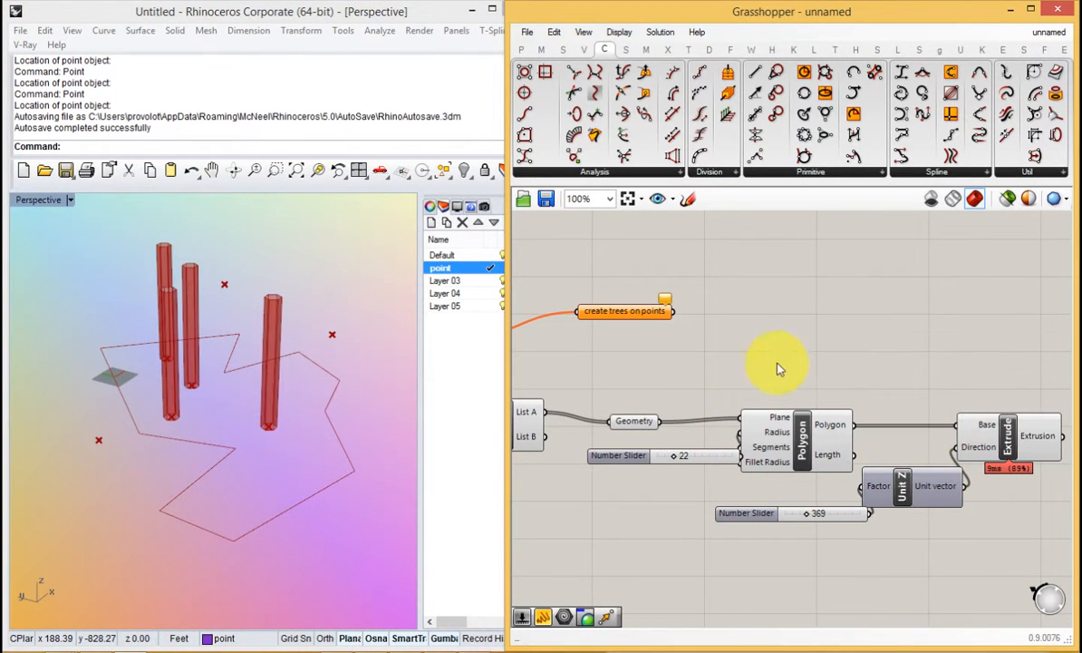
Copy a group of five points in the Rhino viewport to seven new locations in and around the boundary.
{"action": "mouse_move", "coordinate": [299, 494]}
{"action": "right_mouse_down"}
{"action": "mouse_move", "coordinate": [320, 496]}
{"action": "mouse_move", "coordinate": [283, 488]}
{"action": "right_mouse_up"}
{"action": "scroll", "coordinate": [303, 485], "scroll_direction": "down", "scroll_amount": 6}
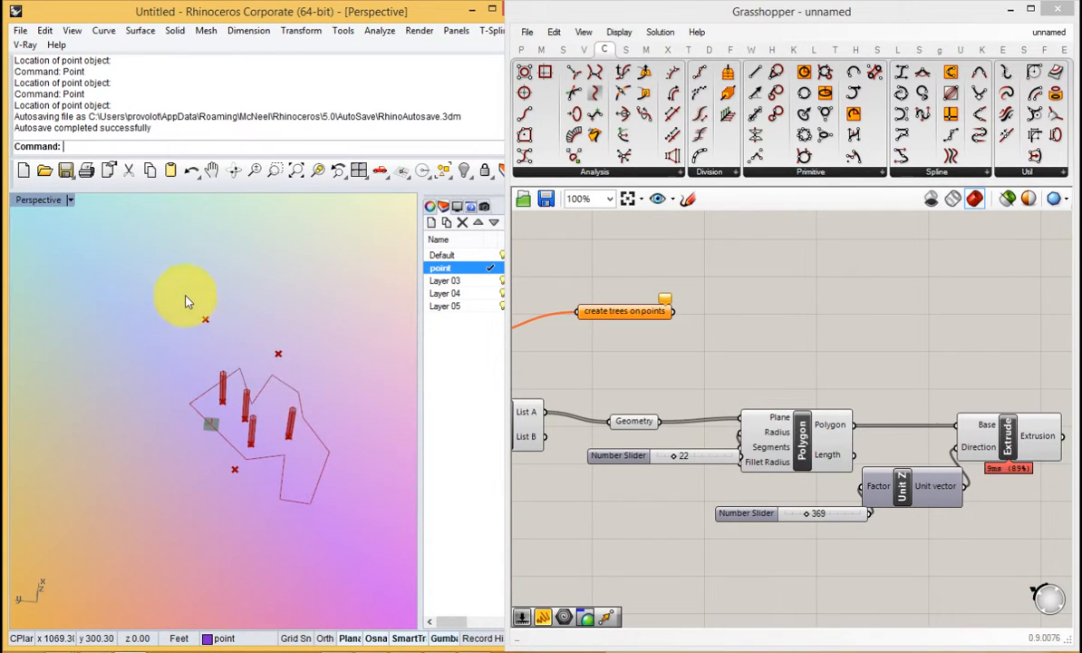
{"action": "left_click_drag", "start_coordinate": [184, 294], "coordinate": [335, 437]}
{"action": "type", "text": "c"}
{"action": "key", "text": "Return"}
{"action": "left_click", "coordinate": [312, 375]}
{"action": "left_click", "coordinate": [363, 397]}
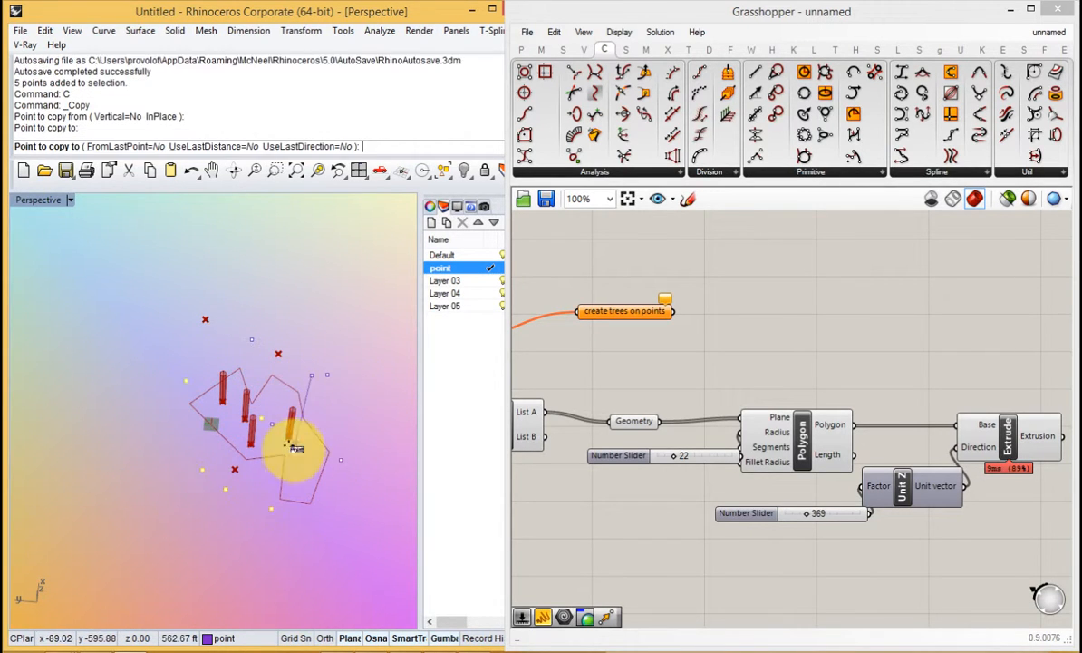
{"action": "left_click", "coordinate": [286, 454]}
{"action": "left_click", "coordinate": [296, 485]}
{"action": "left_click", "coordinate": [369, 456]}
{"action": "left_click", "coordinate": [305, 361]}
{"action": "left_click", "coordinate": [259, 366]}
{"action": "left_click", "coordinate": [263, 374]}
{"action": "key", "text": "Return"}
Move three points lying outside the boundary curve into its interior.
{"action": "right_click_drag", "start_coordinate": [341, 473], "coordinate": [331, 450]}
{"action": "scroll", "coordinate": [324, 452], "scroll_direction": "up", "scroll_amount": 7}
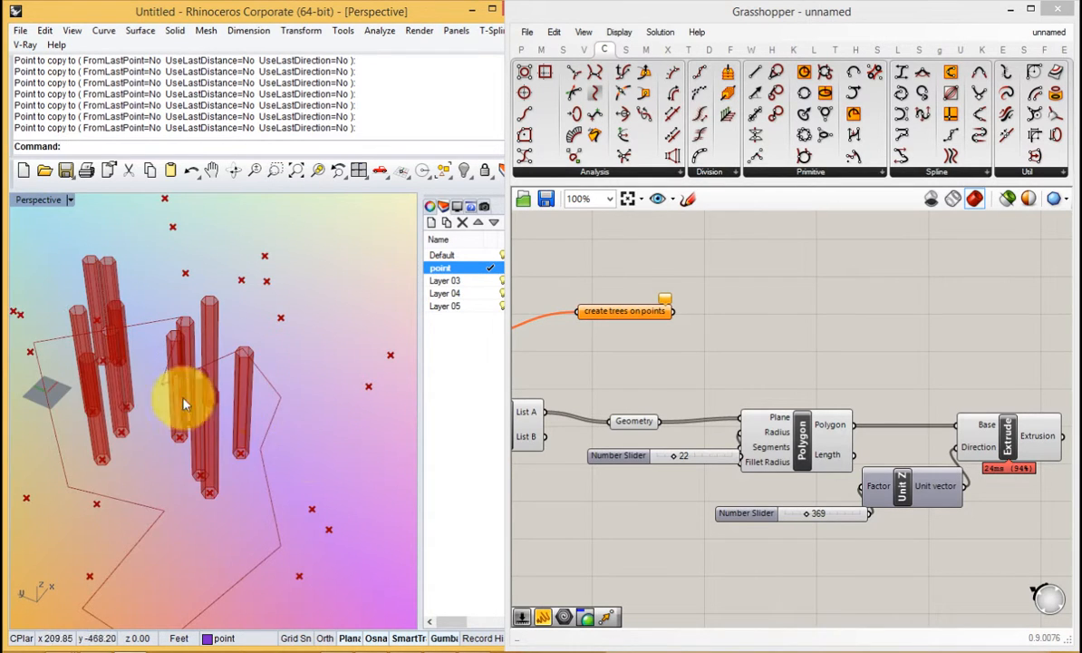
{"action": "right_click_drag", "start_coordinate": [238, 435], "coordinate": [310, 467]}
{"action": "left_click_drag", "start_coordinate": [417, 561], "coordinate": [339, 456]}
{"action": "right_click_drag", "start_coordinate": [339, 482], "coordinate": [276, 442]}
{"action": "scroll", "coordinate": [276, 442], "scroll_direction": "down", "scroll_amount": 3}
{"action": "left_click_drag", "start_coordinate": [274, 439], "coordinate": [240, 546]}
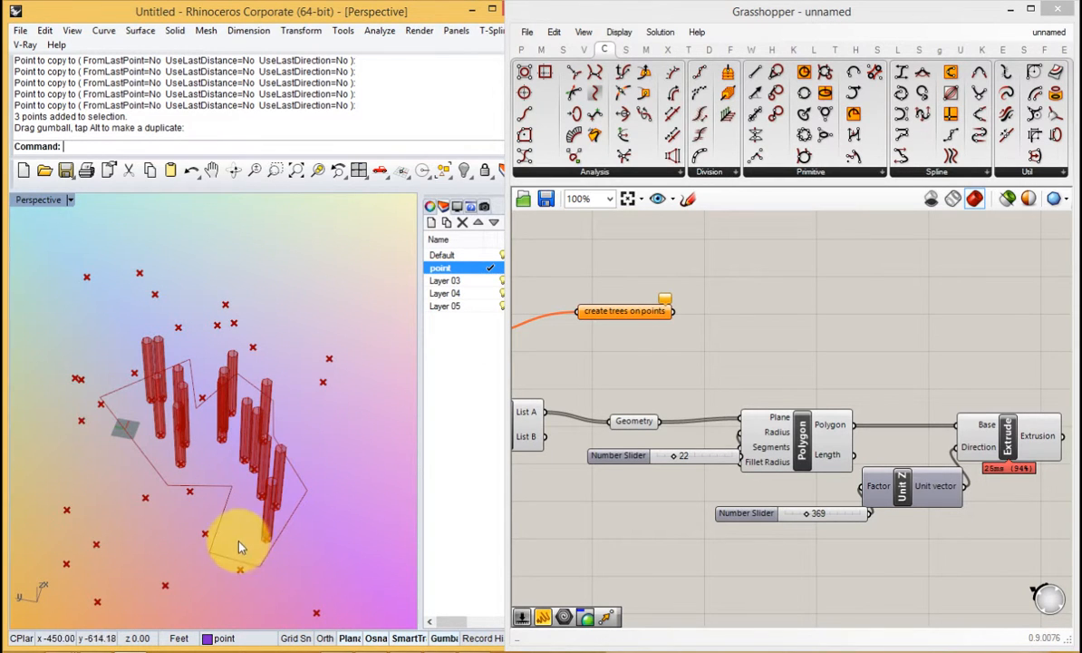
Move two individual points from outside the boundary edge to the inside, one after the other.
{"action": "right_click_drag", "start_coordinate": [257, 510], "coordinate": [205, 465]}
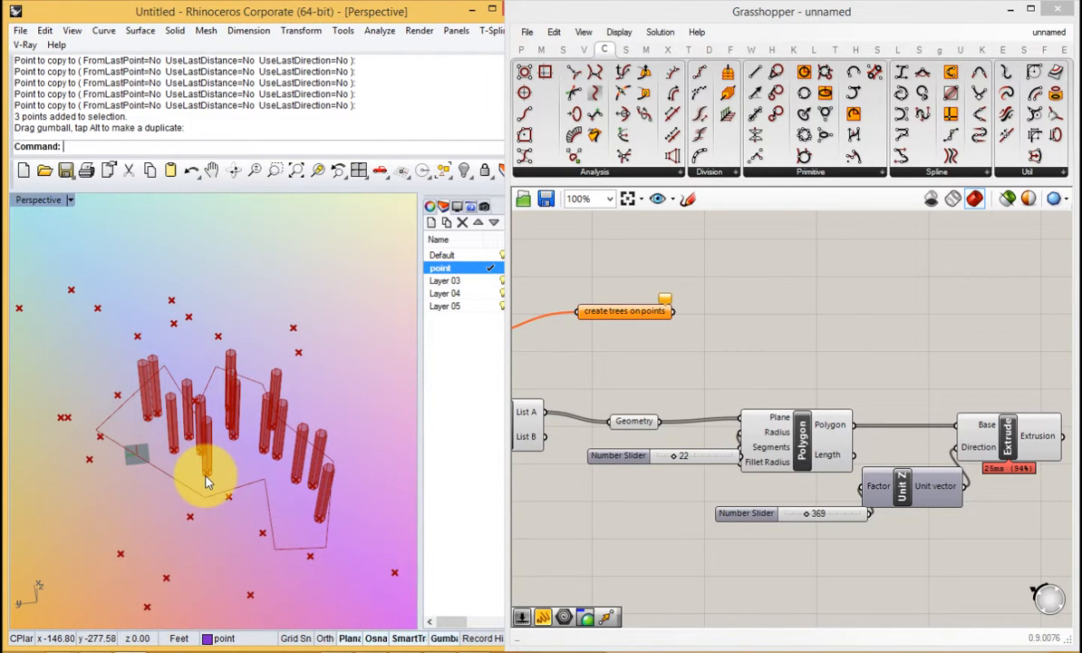
{"action": "right_click_drag", "start_coordinate": [207, 482], "coordinate": [92, 450]}
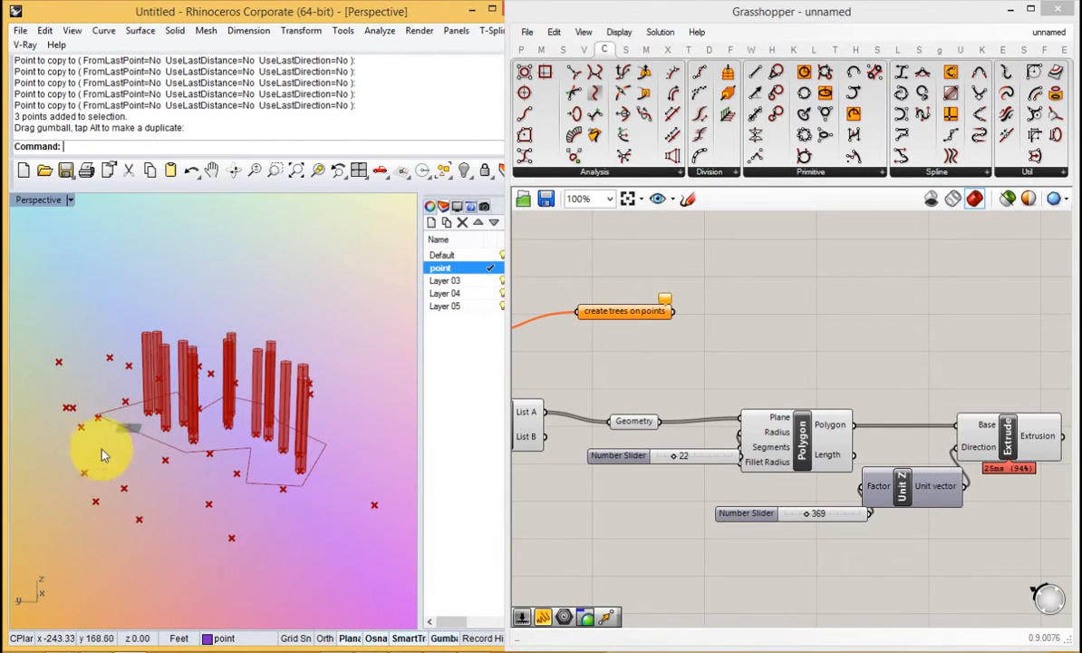
{"action": "left_click", "coordinate": [172, 458]}
{"action": "left_click_drag", "start_coordinate": [170, 444], "coordinate": [208, 471]}
{"action": "left_click", "coordinate": [208, 469]}
{"action": "right_click_drag", "start_coordinate": [207, 437], "coordinate": [237, 427]}
{"action": "left_click", "coordinate": [231, 430]}
{"action": "left_click_drag", "start_coordinate": [227, 397], "coordinate": [227, 414]}
{"action": "right_click_drag", "start_coordinate": [238, 421], "coordinate": [310, 435]}
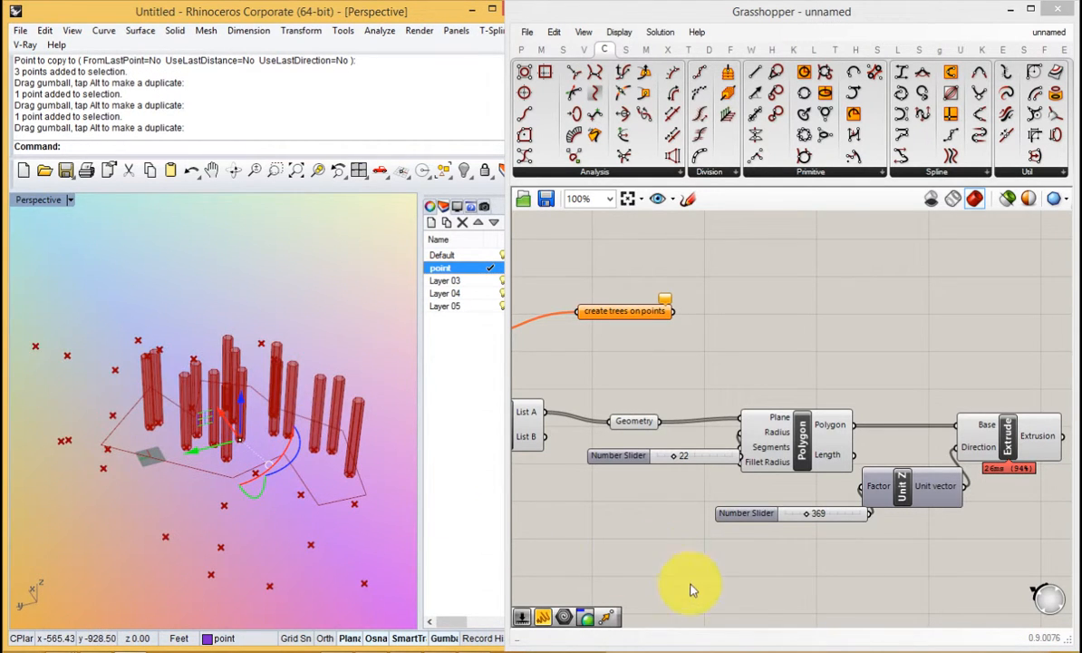
Add a point Deconstruct component below Point in Curves and feed it from the Geometry Pipeline.
{"action": "right_click_drag", "start_coordinate": [685, 586], "coordinate": [959, 481]}
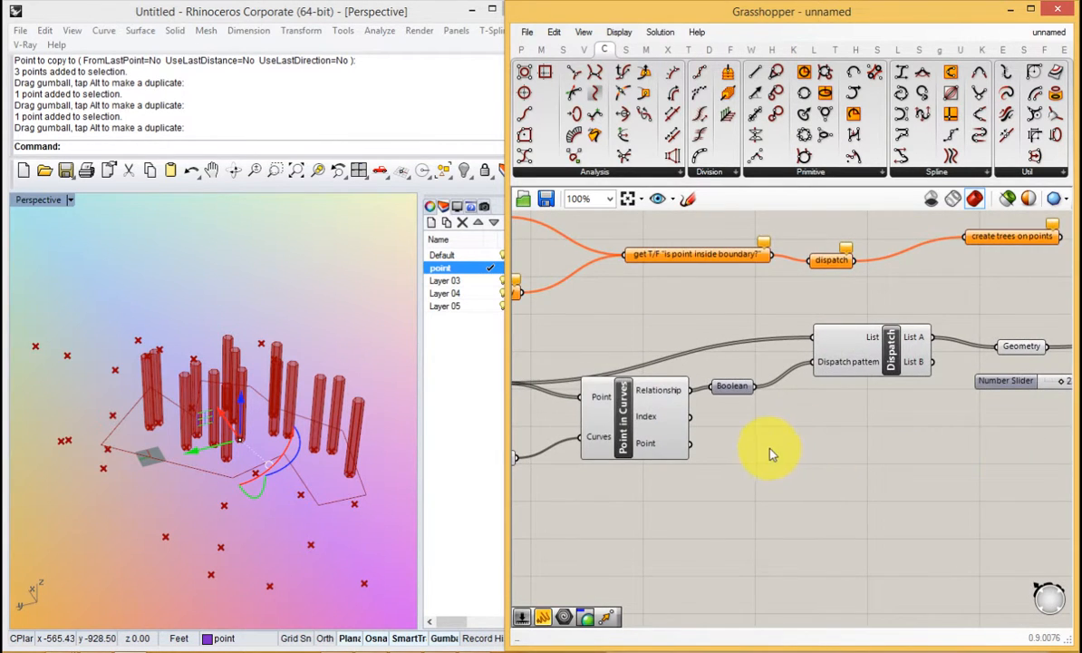
{"action": "right_click_drag", "start_coordinate": [662, 469], "coordinate": [817, 431]}
{"action": "left_click_drag", "start_coordinate": [628, 350], "coordinate": [560, 328]}
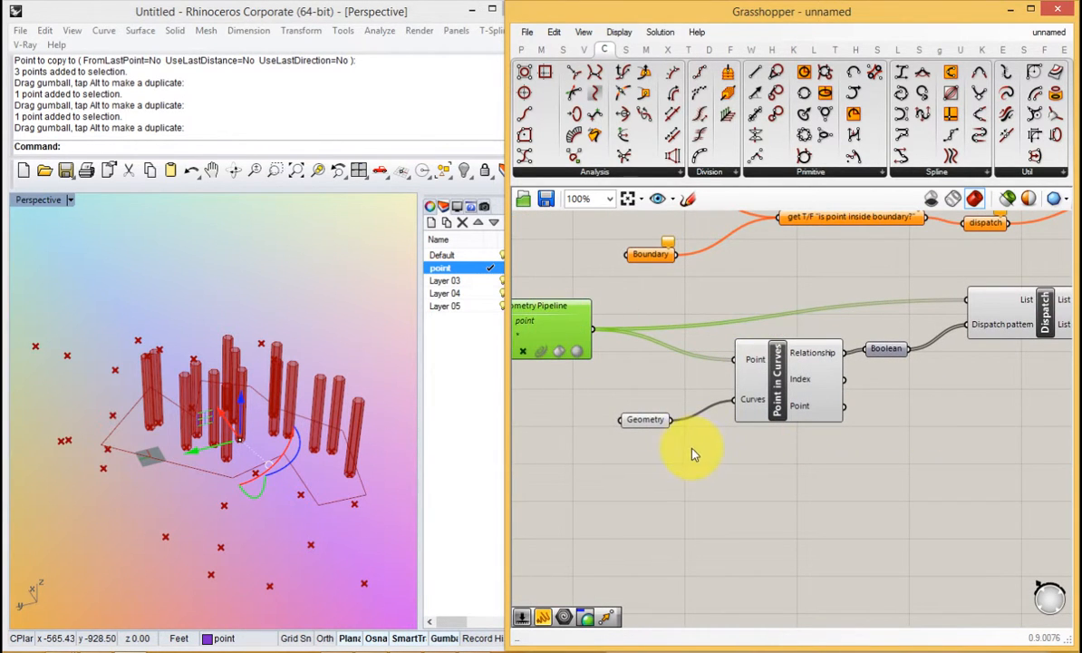
{"action": "left_click", "coordinate": [719, 502]}
{"action": "double_click", "coordinate": [718, 502]}
{"action": "type", "text": "dec"}
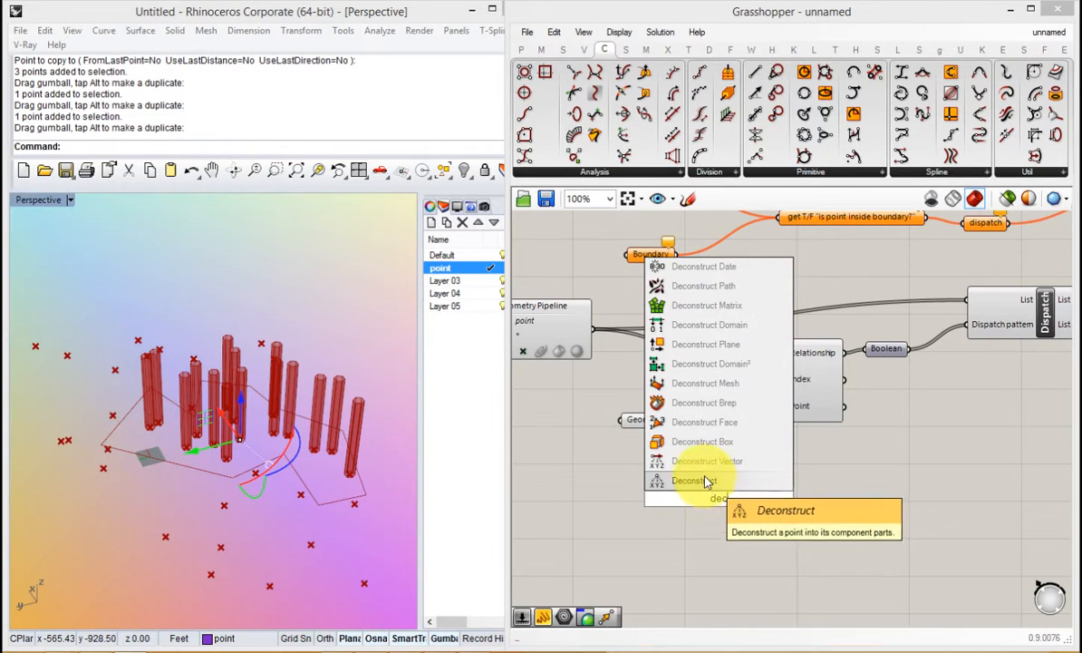
{"action": "left_click", "coordinate": [706, 482]}
{"action": "left_click_drag", "start_coordinate": [591, 328], "coordinate": [675, 524]}
{"action": "left_click", "coordinate": [833, 596]}
{"action": "double_click", "coordinate": [834, 597]}
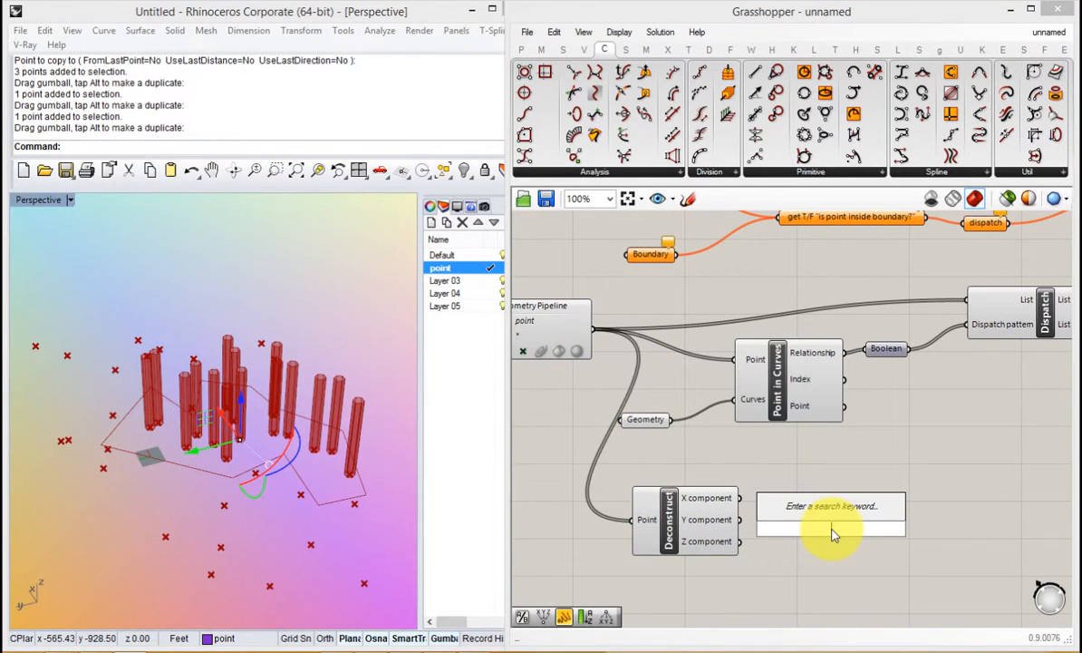
{"action": "left_click", "coordinate": [858, 477]}
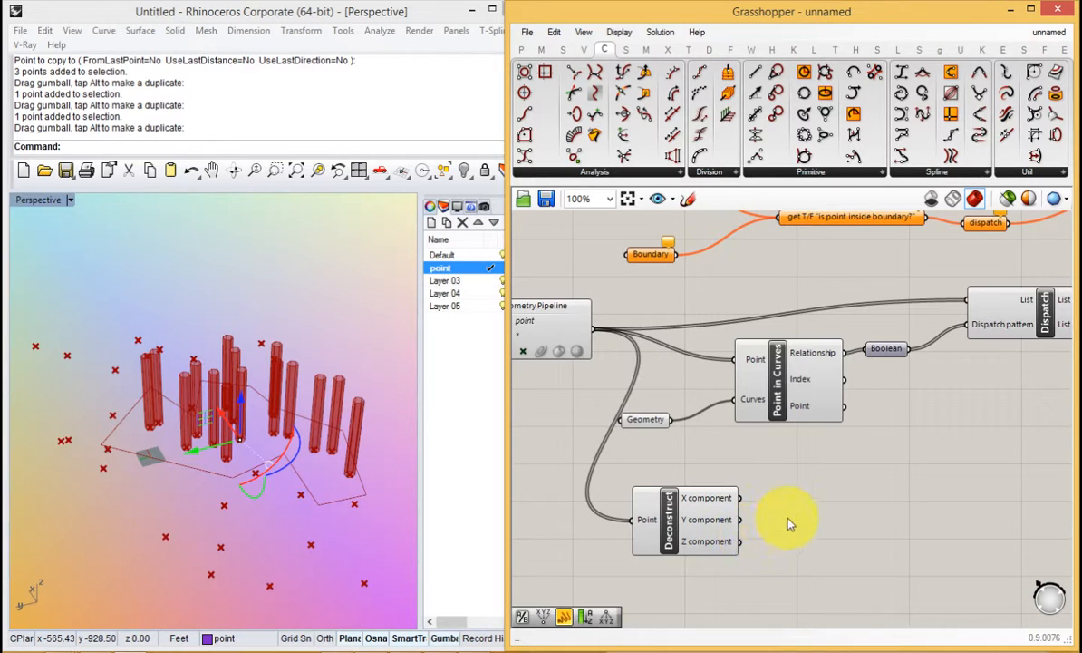
{"action": "mouse_move", "coordinate": [733, 553]}
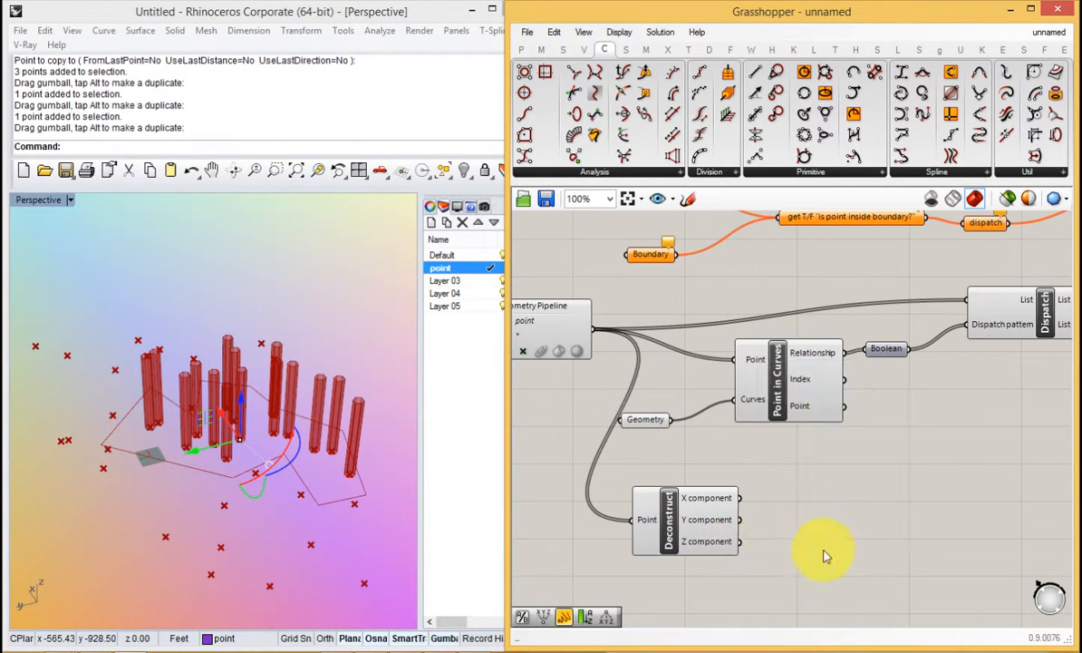
{"action": "type", "text": "F"}
{"action": "double_click", "coordinate": [862, 539]}
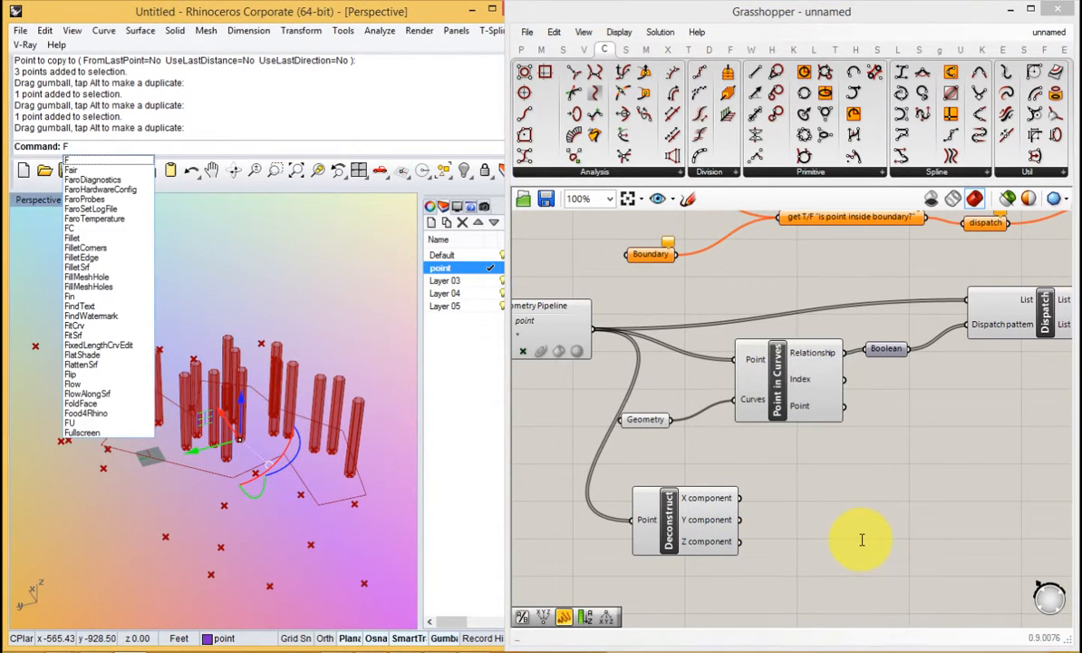
{"action": "key", "text": "Escape"}
{"action": "left_click", "coordinate": [881, 551]}
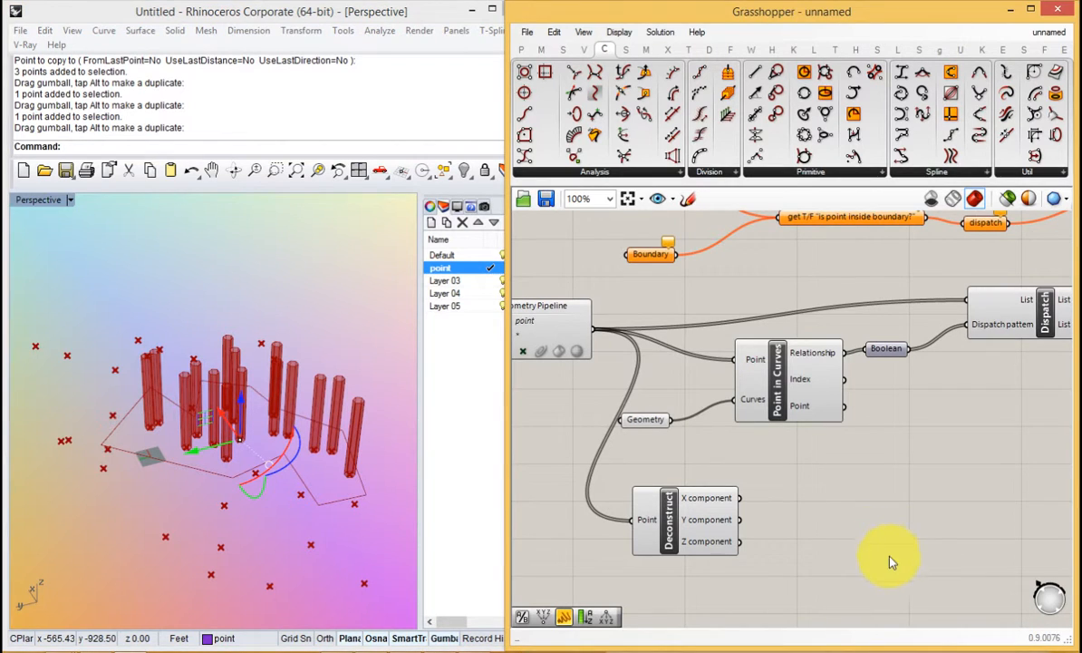
Add a Smaller Than component and wire Deconstruct's Z component output into its First Number input.
{"action": "double_click", "coordinate": [838, 553]}
{"action": "type", "text": "<"}
{"action": "left_click", "coordinate": [810, 542]}
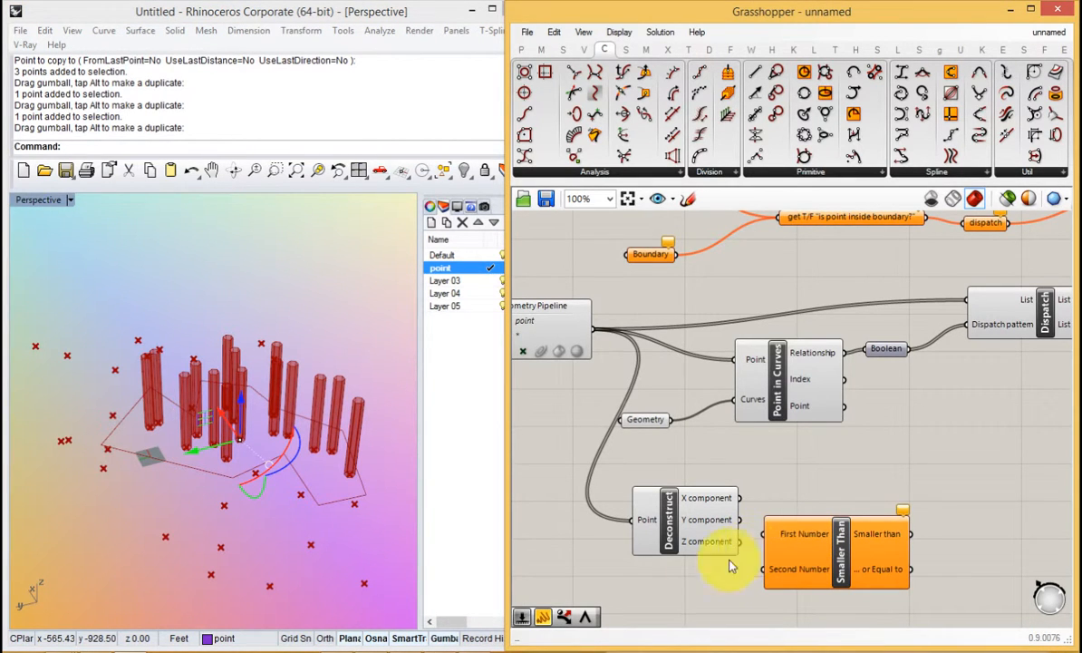
{"action": "left_click_drag", "start_coordinate": [740, 542], "coordinate": [766, 534]}
Add a Number Slider set to 0, wire it into Smaller Than's Second Number, and lower the component slightly.
{"action": "right_click_drag", "start_coordinate": [797, 507], "coordinate": [841, 454]}
{"action": "double_click", "coordinate": [701, 547]}
{"action": "type", "text": "0"}
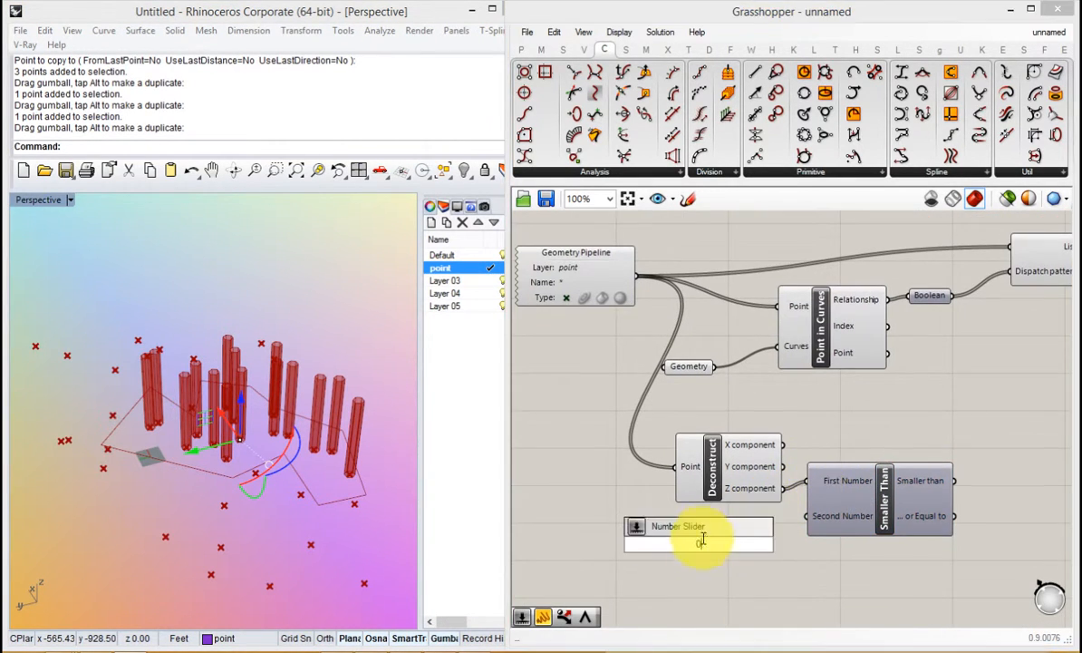
{"action": "left_click", "coordinate": [702, 529]}
{"action": "left_click_drag", "start_coordinate": [807, 516], "coordinate": [779, 544]}
{"action": "left_click_drag", "start_coordinate": [868, 506], "coordinate": [870, 526]}
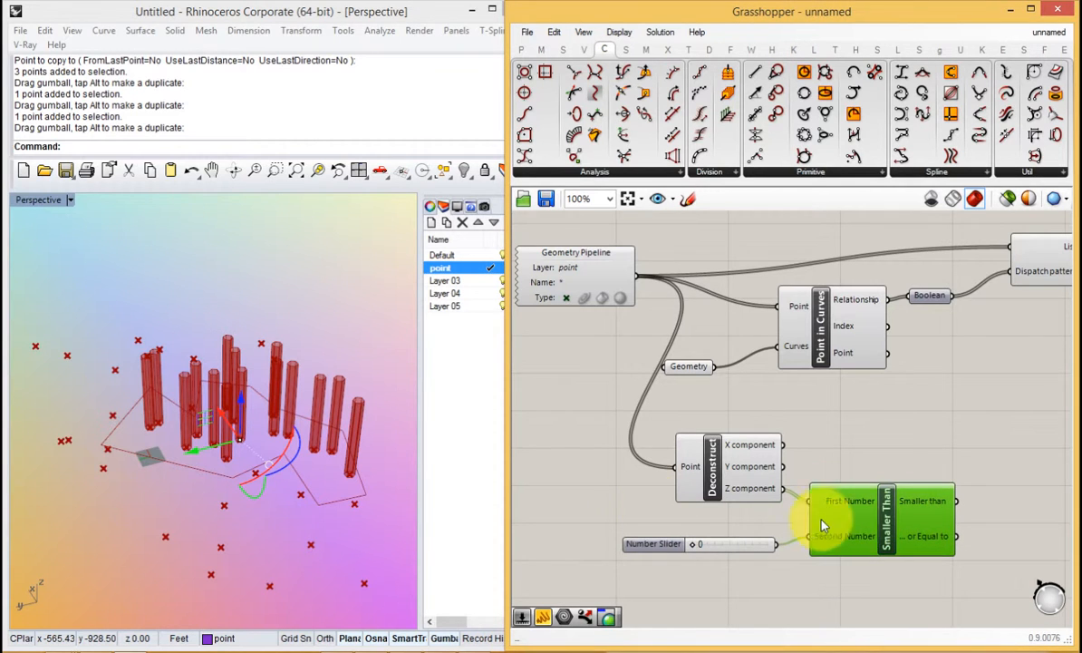
Lower one large group of points along Z and raise a smaller group inside the boundary.
{"action": "right_click_drag", "start_coordinate": [297, 442], "coordinate": [272, 373]}
{"action": "left_click_drag", "start_coordinate": [94, 345], "coordinate": [296, 500]}
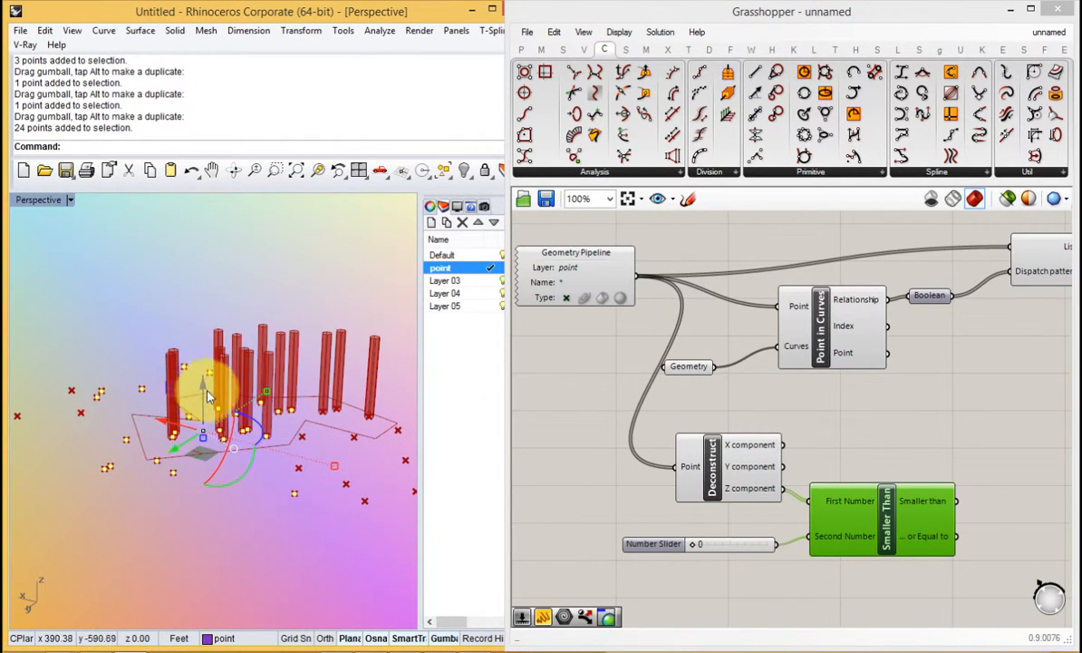
{"action": "left_click_drag", "start_coordinate": [207, 392], "coordinate": [208, 422]}
{"action": "left_click_drag", "start_coordinate": [237, 346], "coordinate": [331, 480]}
{"action": "left_click_drag", "start_coordinate": [282, 410], "coordinate": [281, 375]}
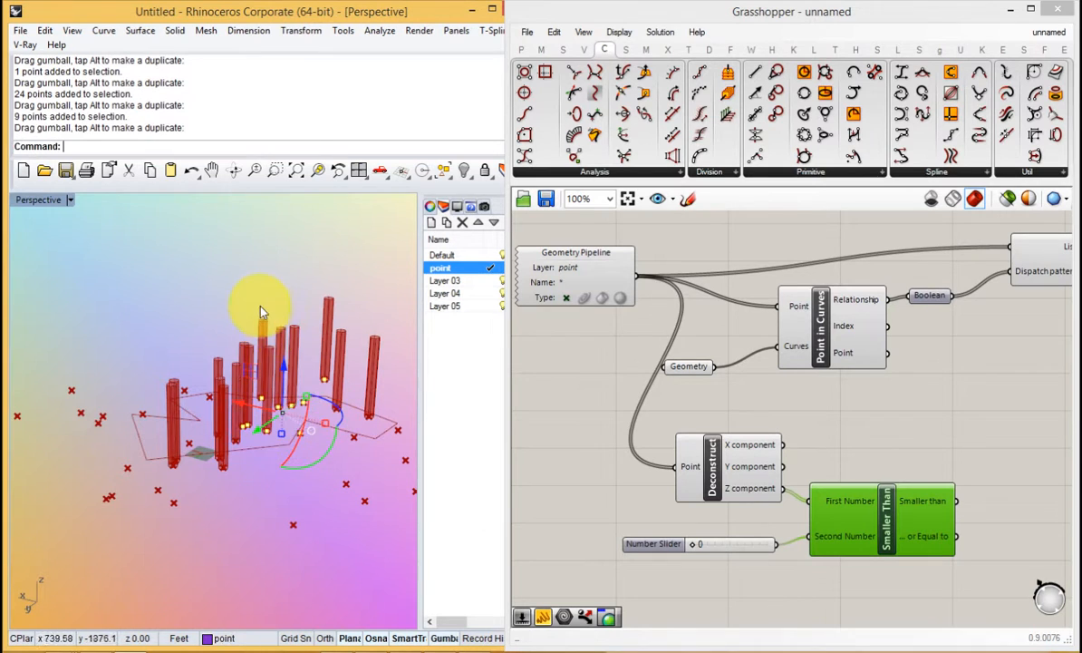
Lower two further window-selected groups of points along Z so their heights differ.
{"action": "left_click_drag", "start_coordinate": [366, 470], "coordinate": [403, 476]}
{"action": "left_click_drag", "start_coordinate": [308, 367], "coordinate": [313, 396]}
{"action": "right_click_drag", "start_coordinate": [337, 440], "coordinate": [395, 460]}
{"action": "left_click_drag", "start_coordinate": [95, 295], "coordinate": [277, 565]}
{"action": "left_click_drag", "start_coordinate": [220, 381], "coordinate": [221, 417]}
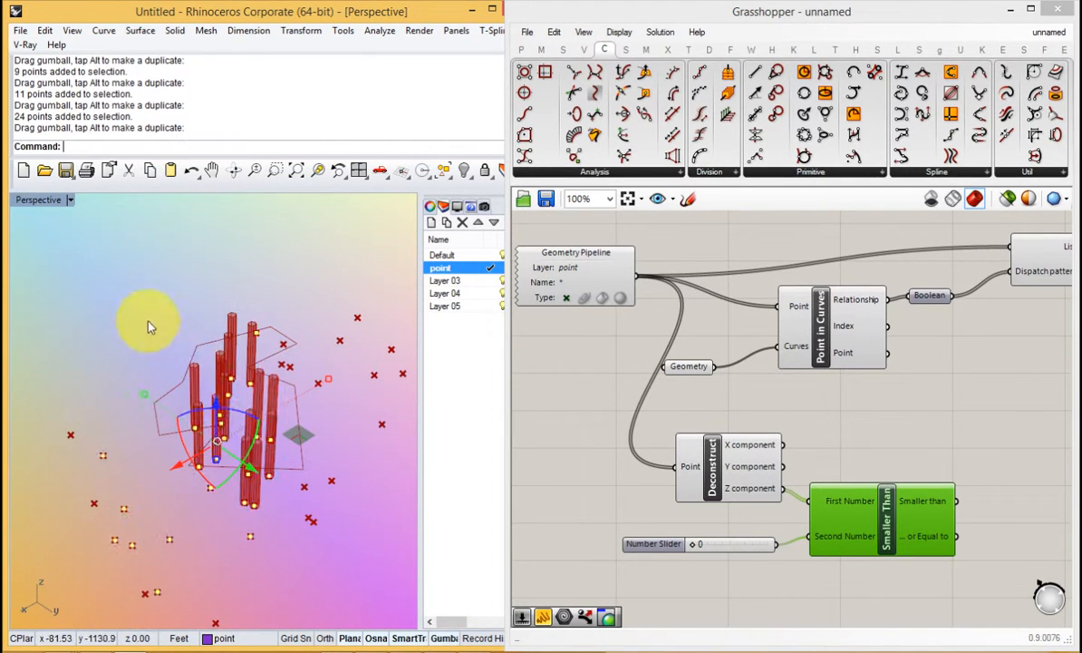
Select the central group of points without the boundary curve and raise it along Z.
{"action": "left_click_drag", "start_coordinate": [148, 320], "coordinate": [387, 495]}
{"action": "left_click_drag", "start_coordinate": [120, 492], "coordinate": [391, 356]}
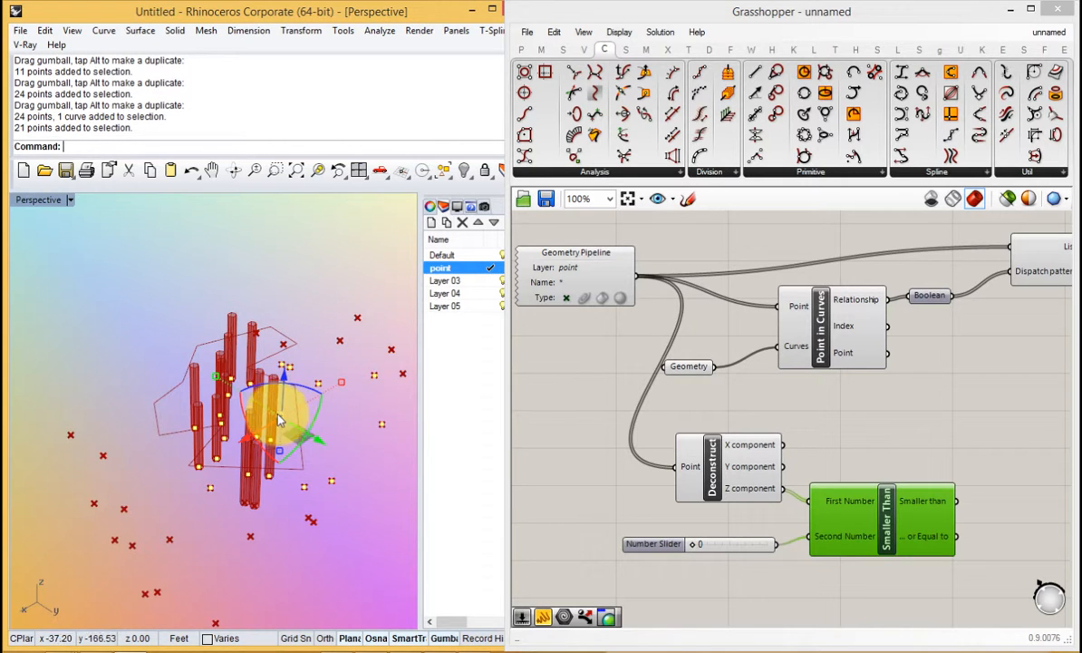
{"action": "left_click_drag", "start_coordinate": [288, 381], "coordinate": [291, 356]}
Try moving the boundary curve to another position and undo that move.
{"action": "right_click_drag", "start_coordinate": [271, 335], "coordinate": [345, 337]}
{"action": "left_click_drag", "start_coordinate": [83, 406], "coordinate": [123, 426]}
{"action": "left_click", "coordinate": [235, 324]}
{"action": "right_click_drag", "start_coordinate": [235, 325], "coordinate": [289, 302]}
{"action": "key", "text": "ctrl+z"}
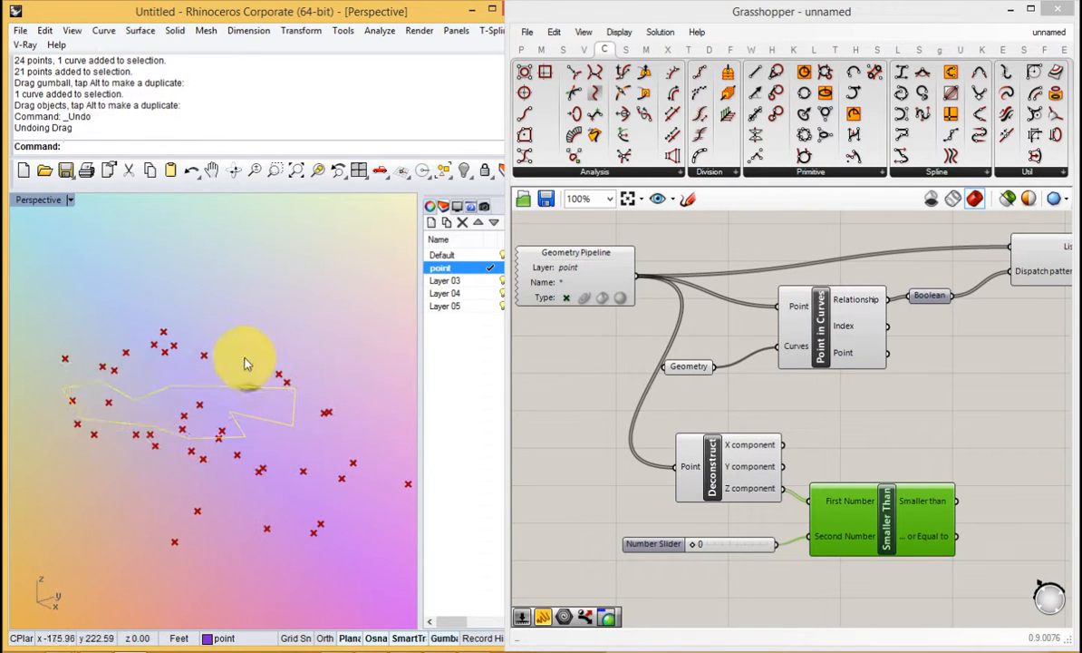
Shift a small group of points with the gumball and raise a larger overlapping group along Z.
{"action": "left_click_drag", "start_coordinate": [149, 483], "coordinate": [232, 343]}
{"action": "left_click", "coordinate": [313, 377]}
{"action": "right_click_drag", "start_coordinate": [313, 377], "coordinate": [239, 423]}
{"action": "left_click_drag", "start_coordinate": [131, 479], "coordinate": [254, 341]}
{"action": "left_click_drag", "start_coordinate": [189, 364], "coordinate": [189, 343]}
{"action": "left_click", "coordinate": [244, 293]}
{"action": "right_click_drag", "start_coordinate": [275, 368], "coordinate": [340, 364]}
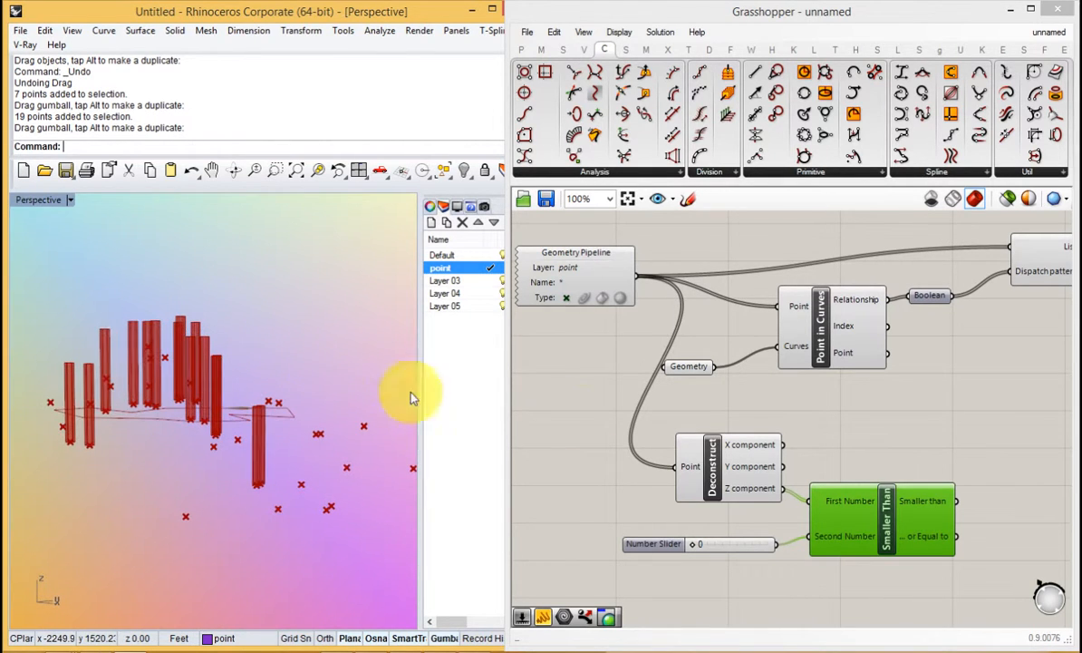
Read the Smaller than output's values in a temporary panel and delete the panel.
{"action": "right_click_drag", "start_coordinate": [975, 486], "coordinate": [733, 454]}
{"action": "double_click", "coordinate": [782, 453]}
{"action": "type", "text": "\""}
{"action": "key", "text": "Return"}
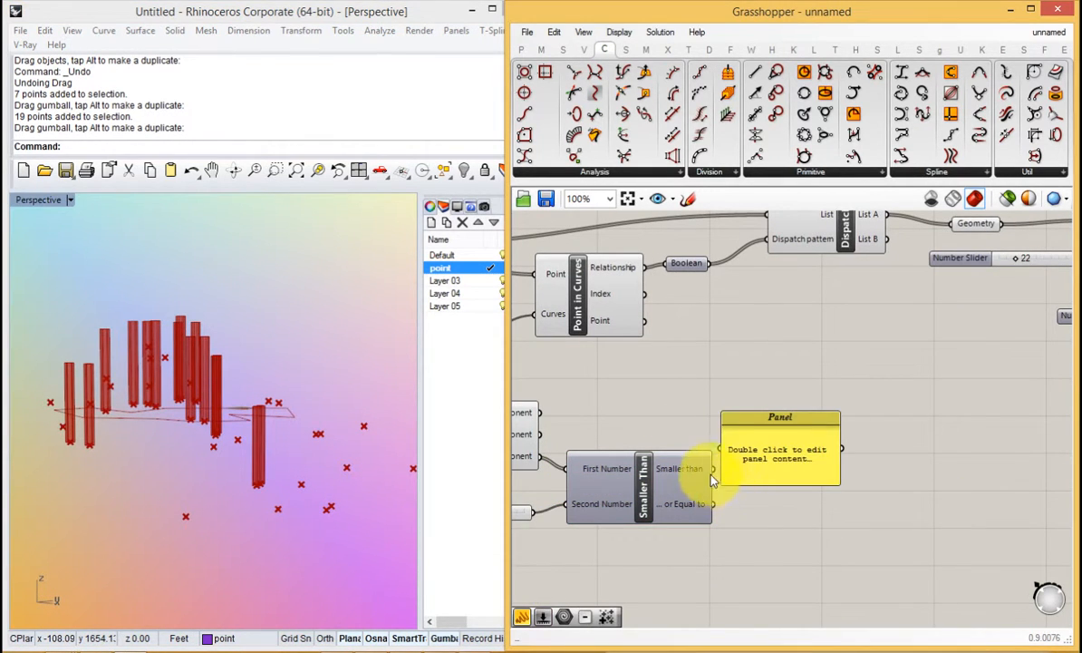
{"action": "left_click_drag", "start_coordinate": [713, 467], "coordinate": [723, 445]}
{"action": "left_click", "coordinate": [793, 464]}
{"action": "right_click_drag", "start_coordinate": [793, 464], "coordinate": [894, 542]}
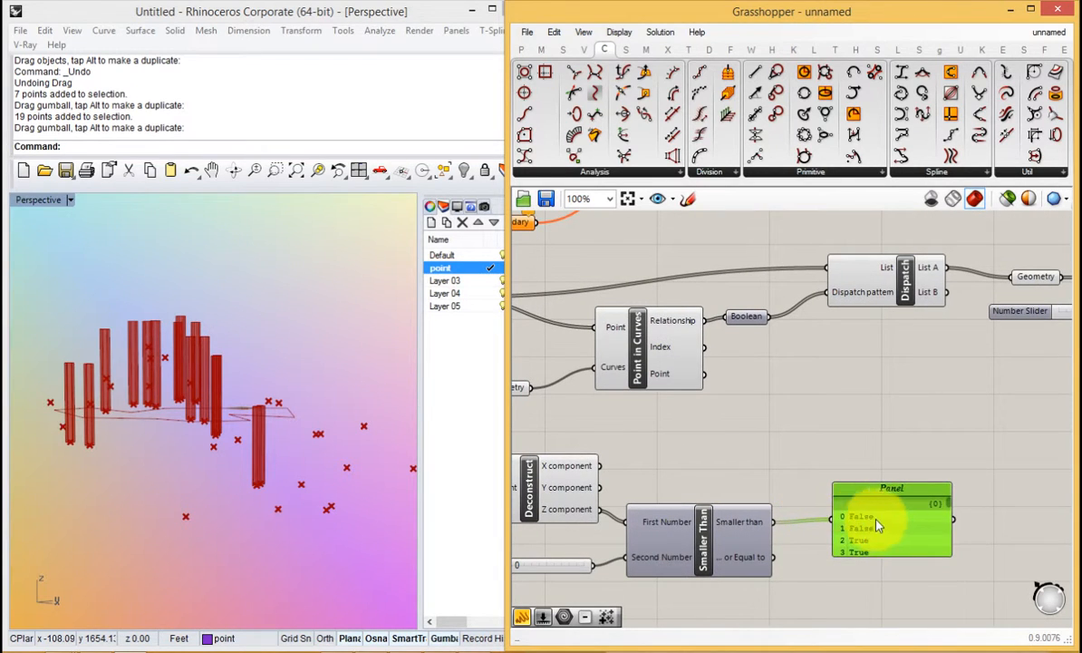
{"action": "key", "text": "Delete"}
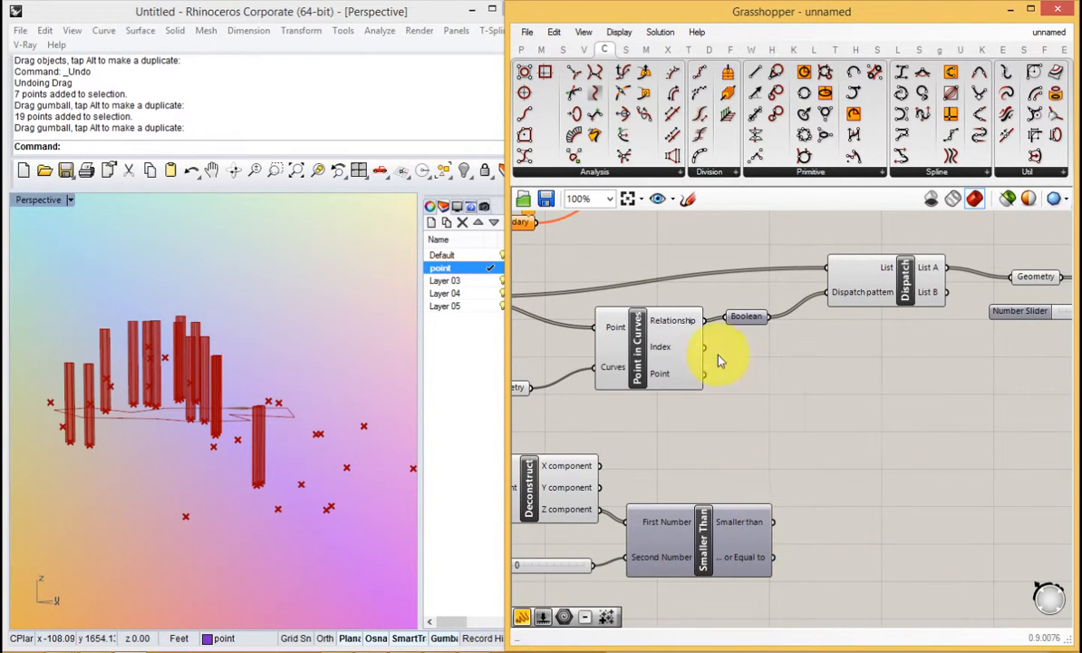
Add a Boolean Toggle in the empty canvas area below the Smaller Than component.
{"action": "mouse_move", "coordinate": [740, 328]}
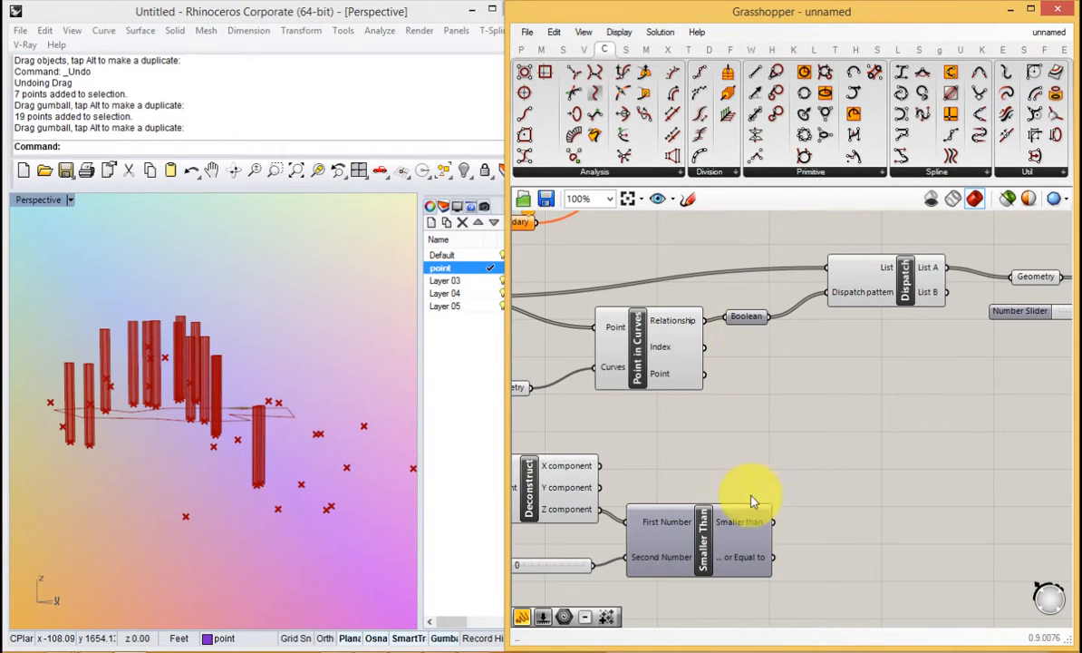
{"action": "right_click_drag", "start_coordinate": [69, 447], "coordinate": [315, 391]}
{"action": "right_click_drag", "start_coordinate": [886, 493], "coordinate": [846, 374]}
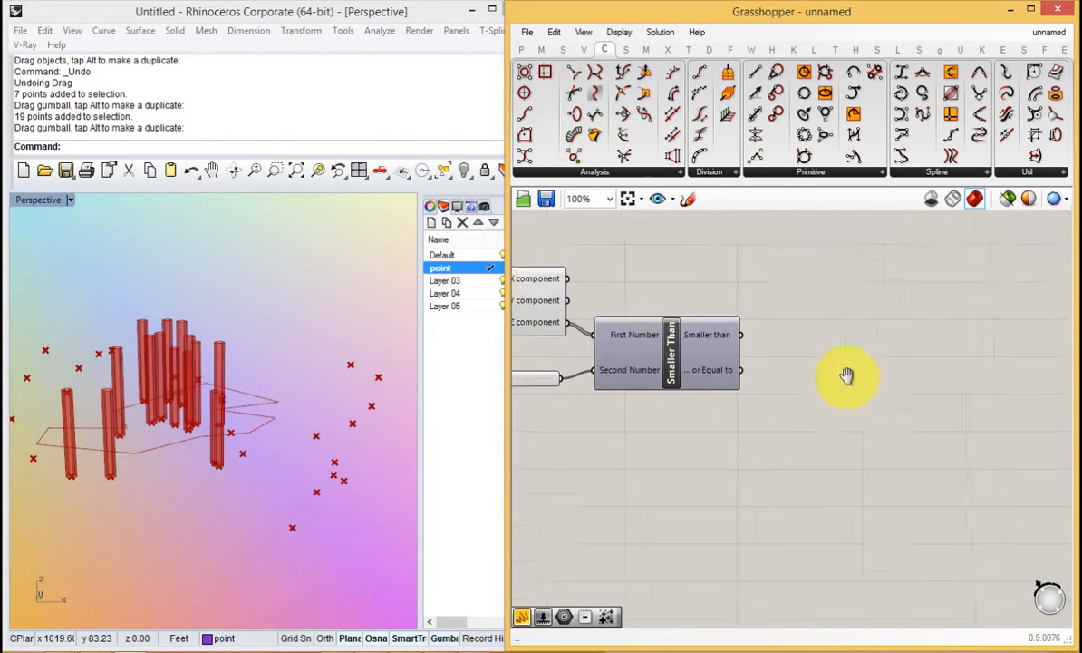
{"action": "double_click", "coordinate": [741, 493]}
{"action": "type", "text": "toggl"}
{"action": "left_click", "coordinate": [732, 474]}
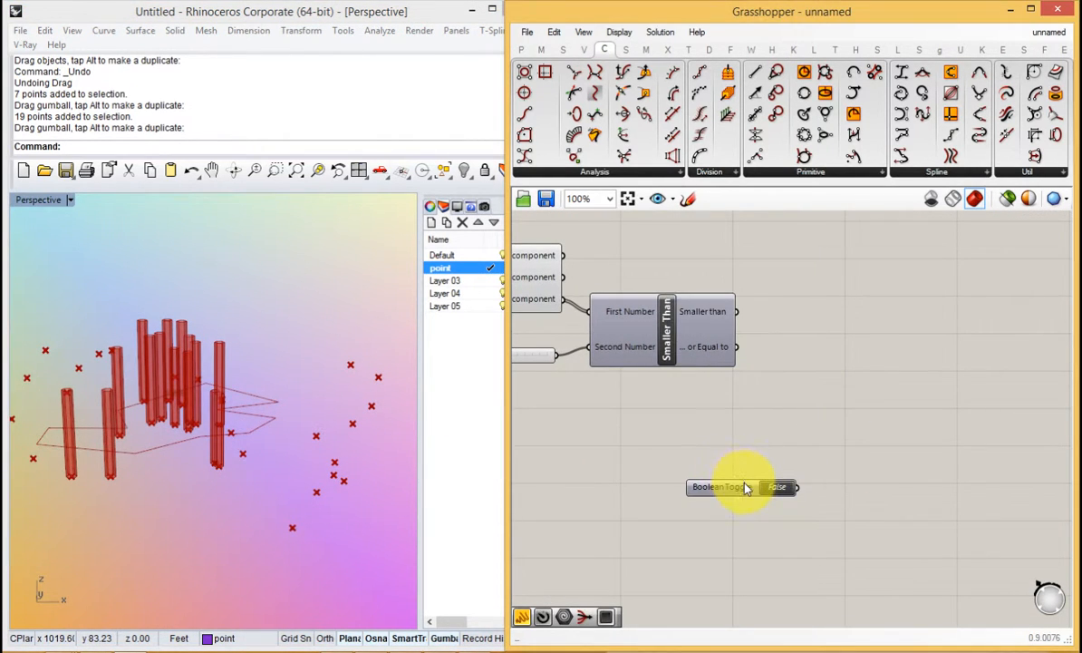
Duplicate the Boolean Toggle below the first one and add a Gate And component beside the pair.
{"action": "double_click", "coordinate": [832, 479]}
{"action": "type", "text": "and"}
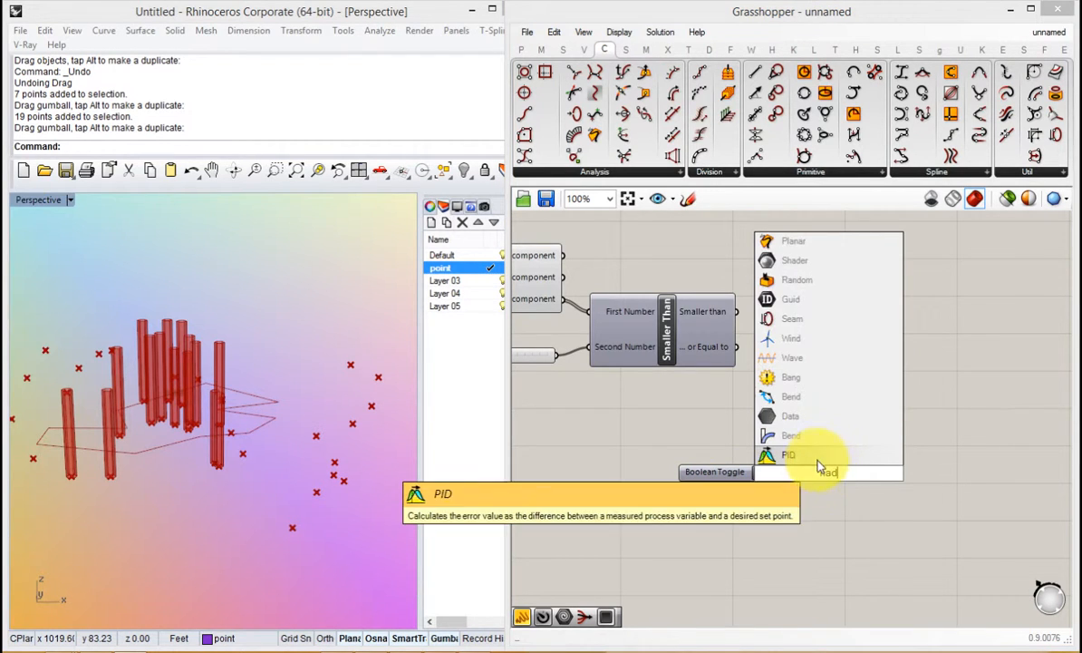
{"action": "left_click", "coordinate": [839, 505]}
{"action": "type", "text": "anD"}
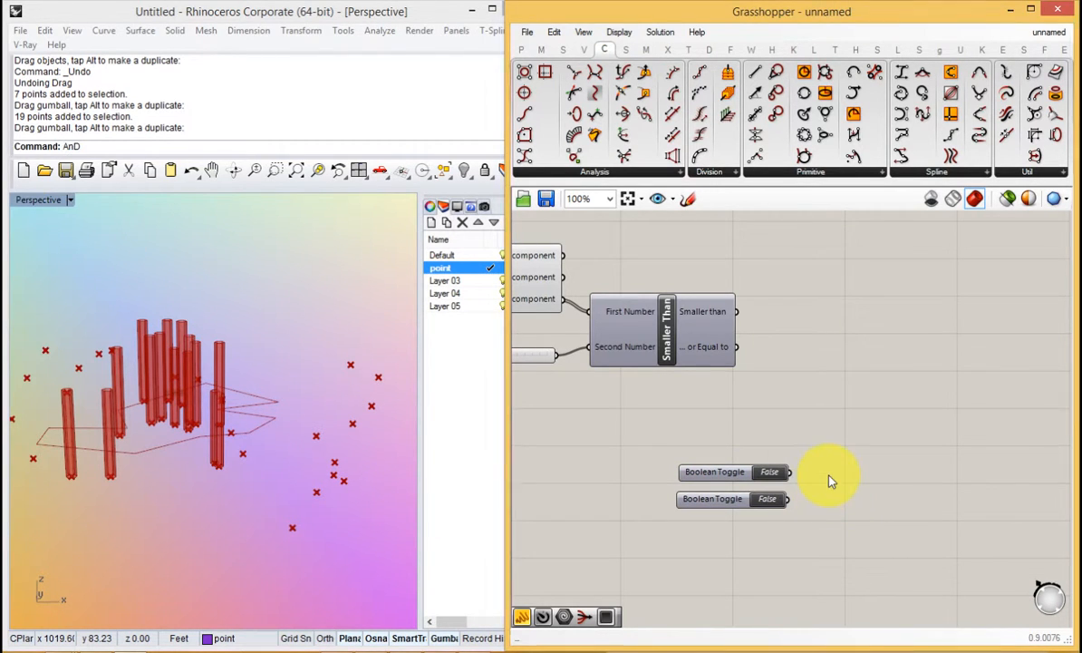
{"action": "double_click", "coordinate": [829, 477]}
{"action": "type", "text": "AND"}
{"action": "left_click", "coordinate": [821, 464]}
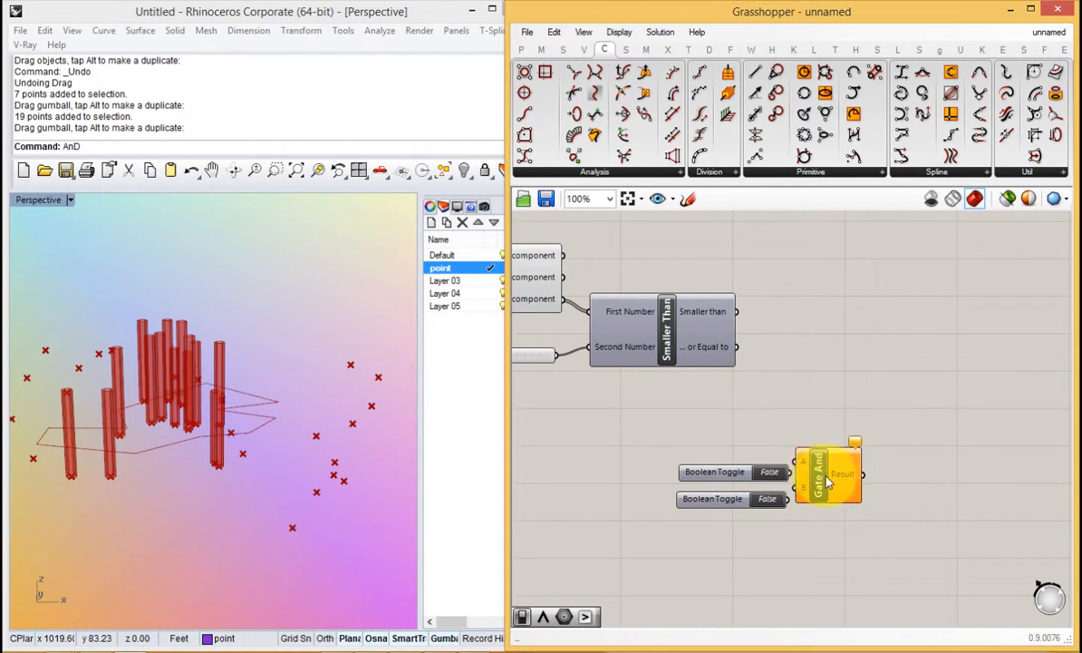
Browse the available logic gate operators and wire the two Boolean Toggles to inputs A and B of Gate And.
{"action": "left_click", "coordinate": [541, 50]}
{"action": "left_click", "coordinate": [661, 169]}
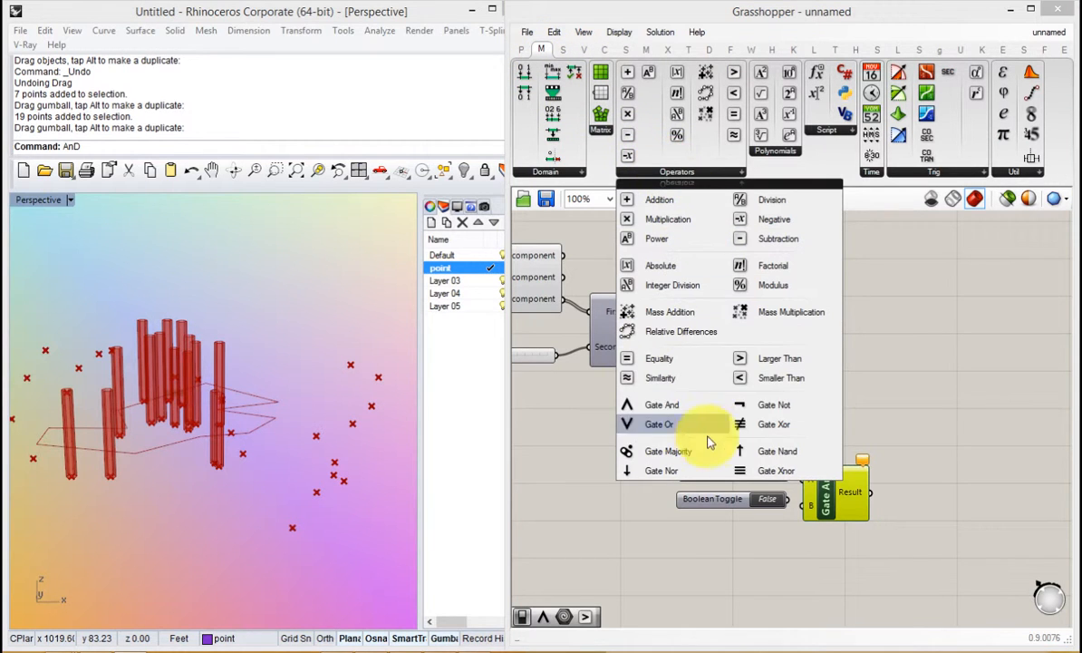
{"action": "left_click", "coordinate": [787, 451]}
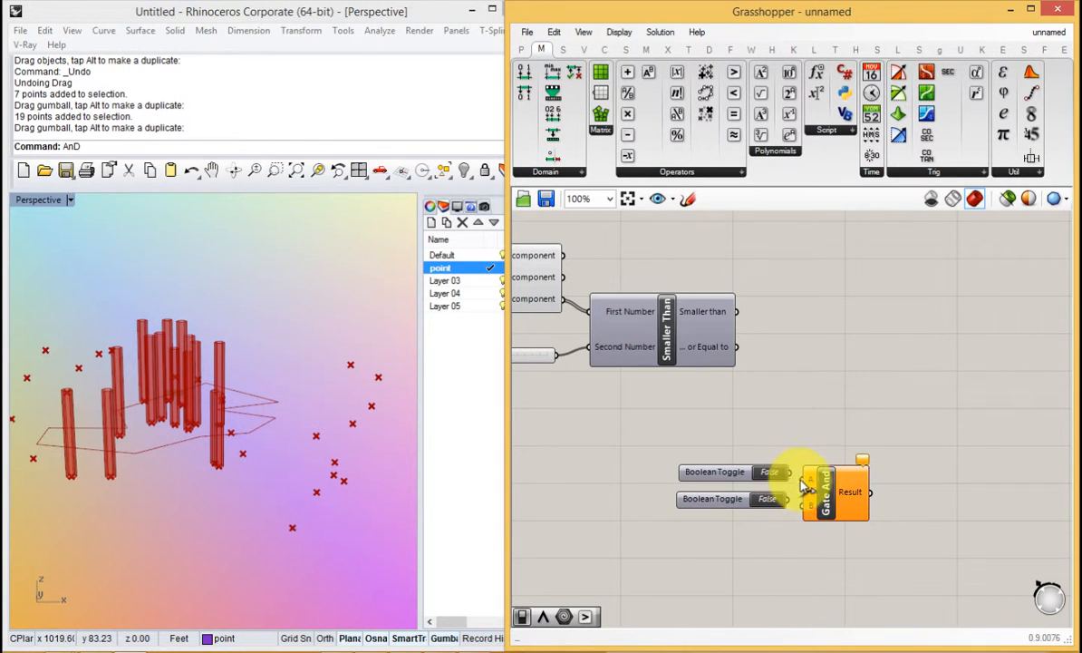
{"action": "left_click_drag", "start_coordinate": [815, 511], "coordinate": [819, 504]}
{"action": "left_click", "coordinate": [901, 483]}
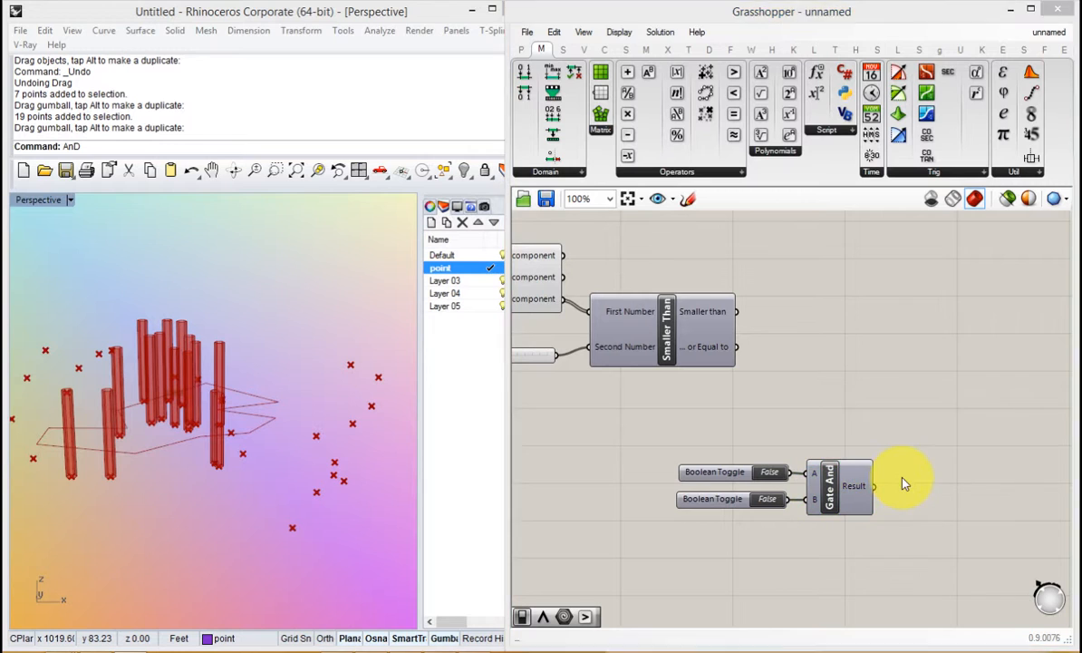
Add a panel connected to Gate And's Result and resize it wider and flatter.
{"action": "double_click", "coordinate": [910, 483]}
{"action": "type", "text": "panel"}
{"action": "key", "text": "Return"}
{"action": "left_click_drag", "start_coordinate": [884, 478], "coordinate": [942, 493]}
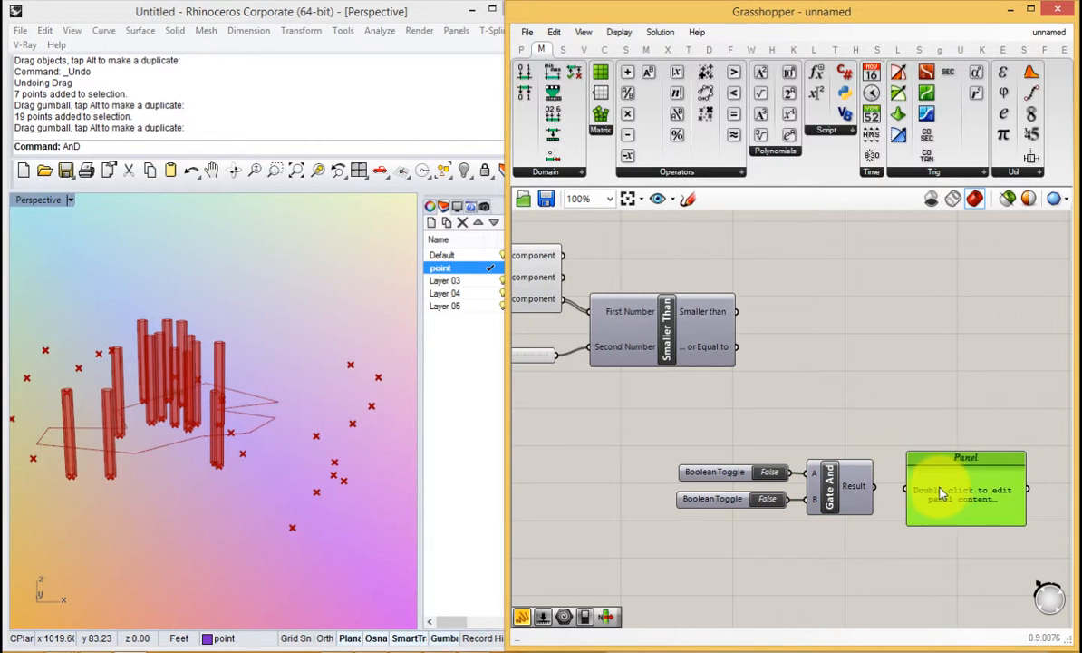
{"action": "left_click_drag", "start_coordinate": [876, 487], "coordinate": [907, 490]}
{"action": "right_click_drag", "start_coordinate": [1011, 506], "coordinate": [901, 489]}
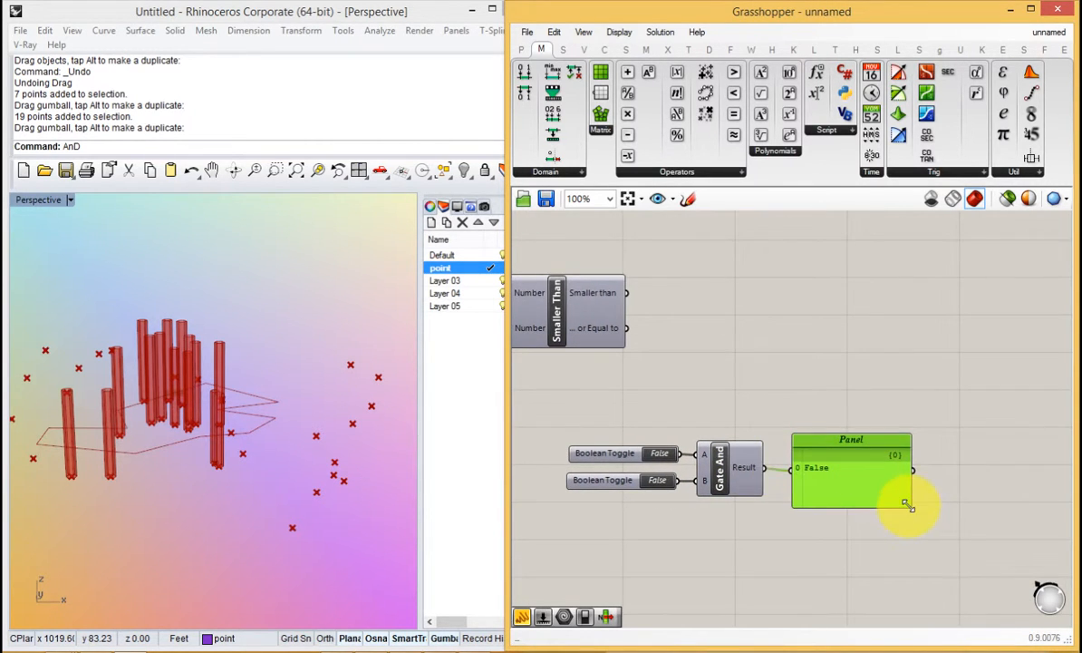
{"action": "left_click_drag", "start_coordinate": [907, 503], "coordinate": [975, 497]}
{"action": "left_click_drag", "start_coordinate": [910, 480], "coordinate": [895, 481]}
{"action": "right_click_drag", "start_coordinate": [798, 482], "coordinate": [853, 474]}
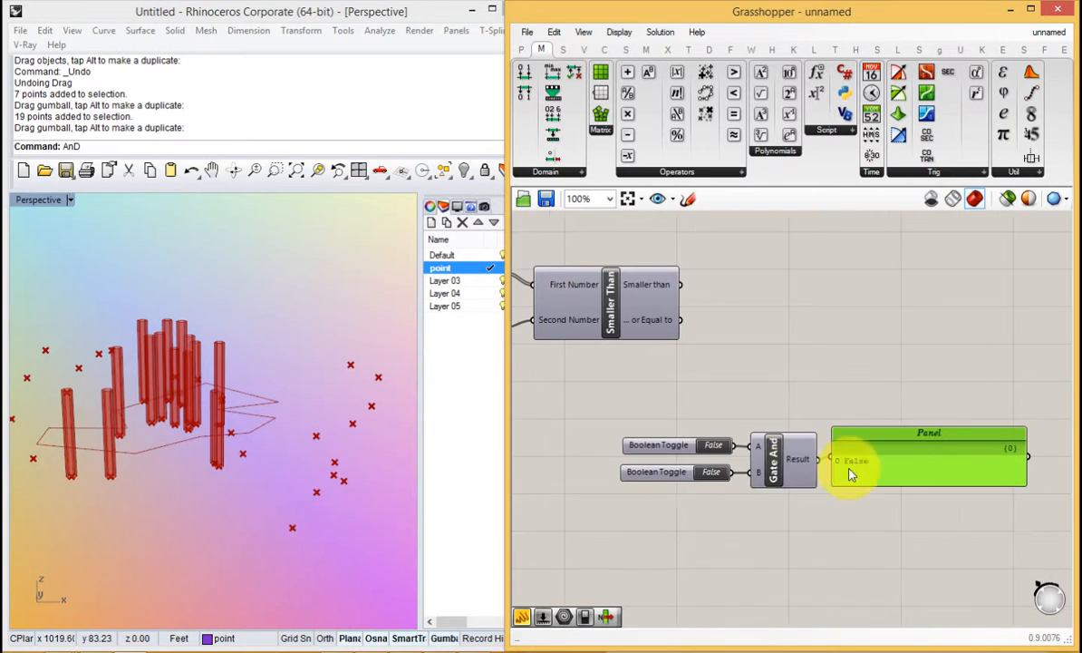
Add a Gate Or component and place it below Gate And.
{"action": "double_click", "coordinate": [761, 546]}
{"action": "type", "text": "or"}
{"action": "key", "text": "Return"}
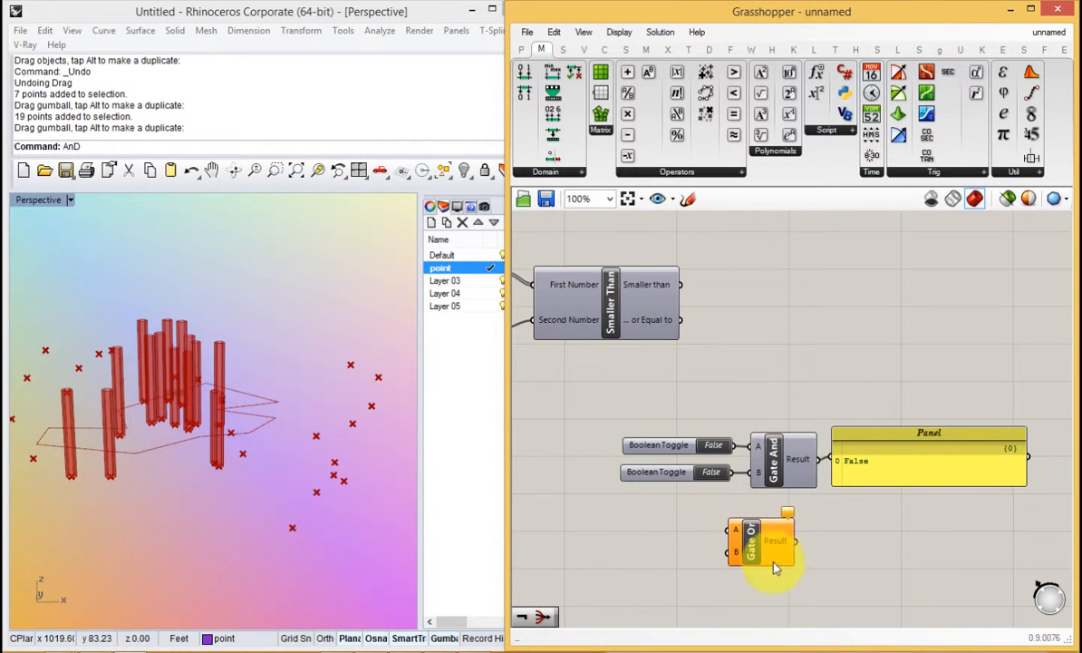
{"action": "left_click_drag", "start_coordinate": [774, 562], "coordinate": [793, 596]}
Test Gate And with different toggle combinations, ending with both Boolean Toggles set to True.
{"action": "left_click", "coordinate": [772, 463]}
{"action": "left_click_drag", "start_coordinate": [855, 463], "coordinate": [874, 460]}
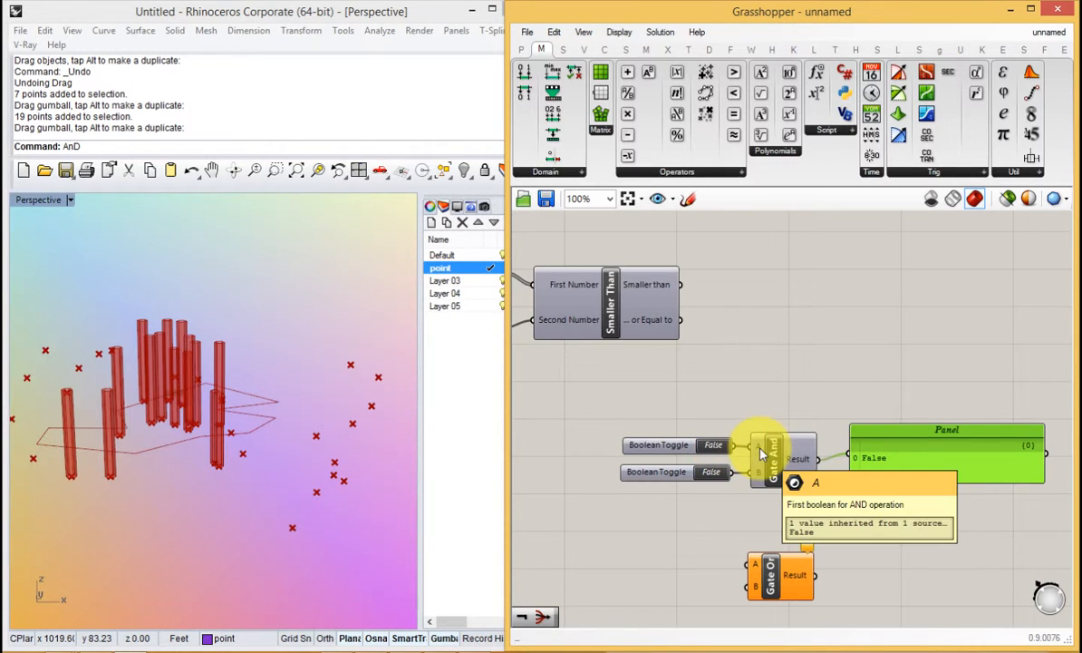
{"action": "double_click", "coordinate": [713, 446]}
{"action": "double_click", "coordinate": [712, 472]}
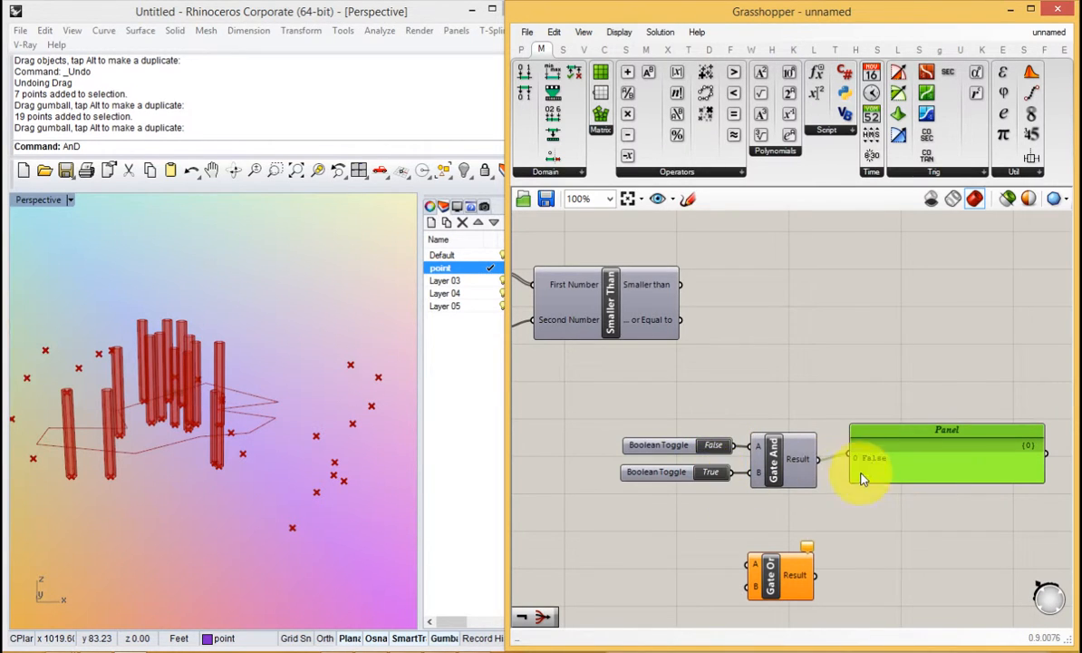
{"action": "double_click", "coordinate": [716, 446]}
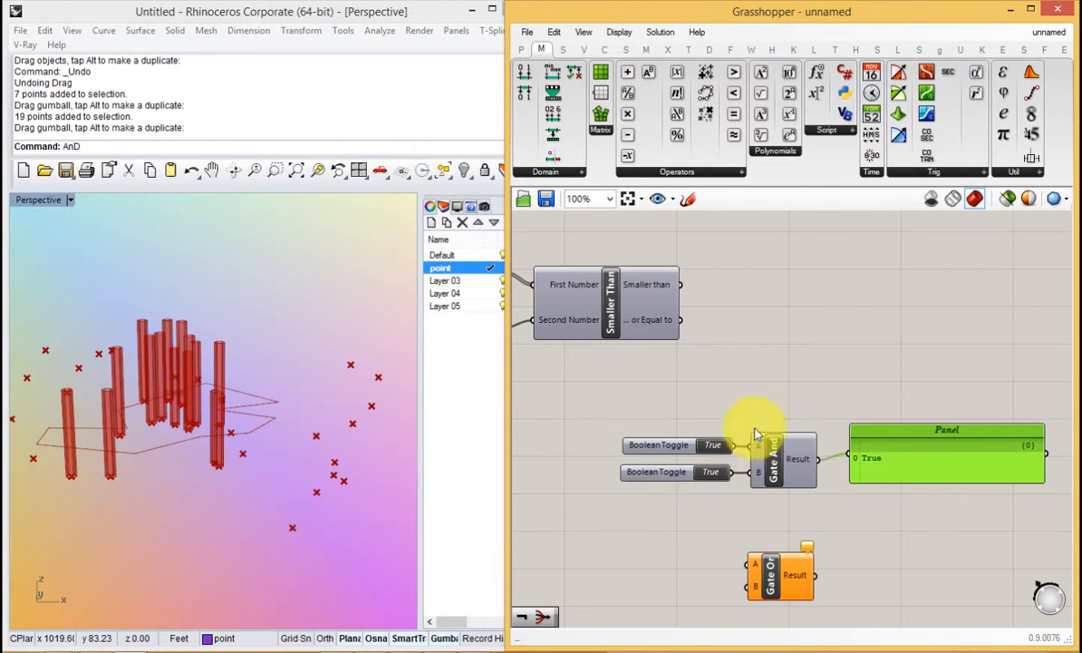
{"action": "mouse_move", "coordinate": [875, 472]}
{"action": "left_mouse_down"}
{"action": "mouse_move", "coordinate": [889, 464]}
{"action": "mouse_move", "coordinate": [887, 474]}
{"action": "left_mouse_up"}
{"action": "left_click", "coordinate": [799, 471]}
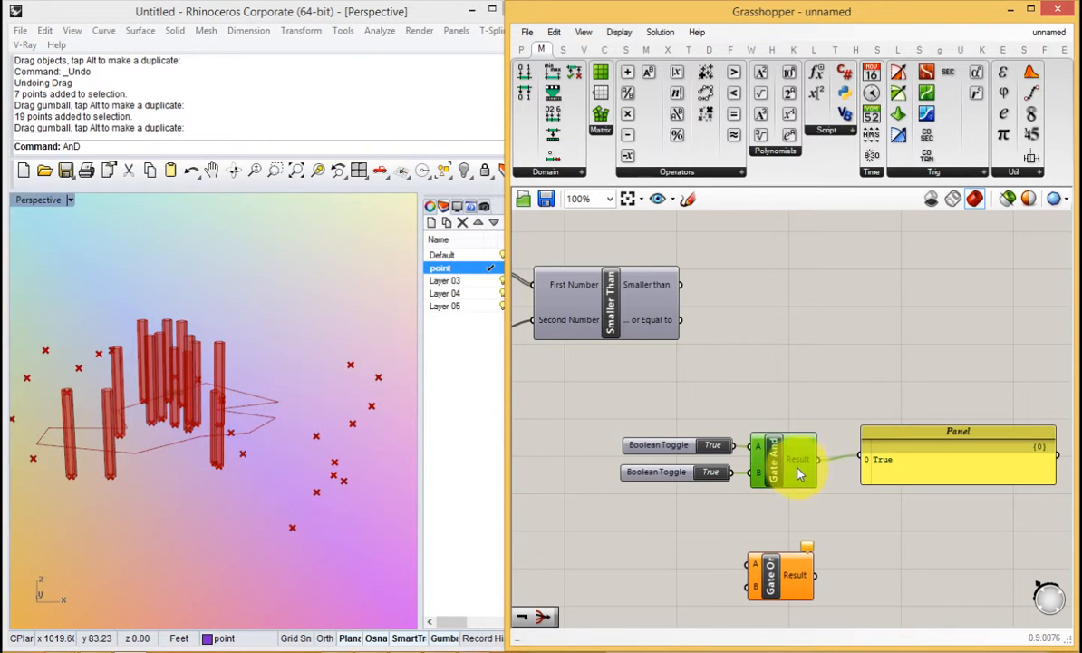
Wire copies of the two Boolean Toggles and the result panel to Gate Or, with input B's toggle set to False.
{"action": "left_click_drag", "start_coordinate": [648, 497], "coordinate": [748, 587]}
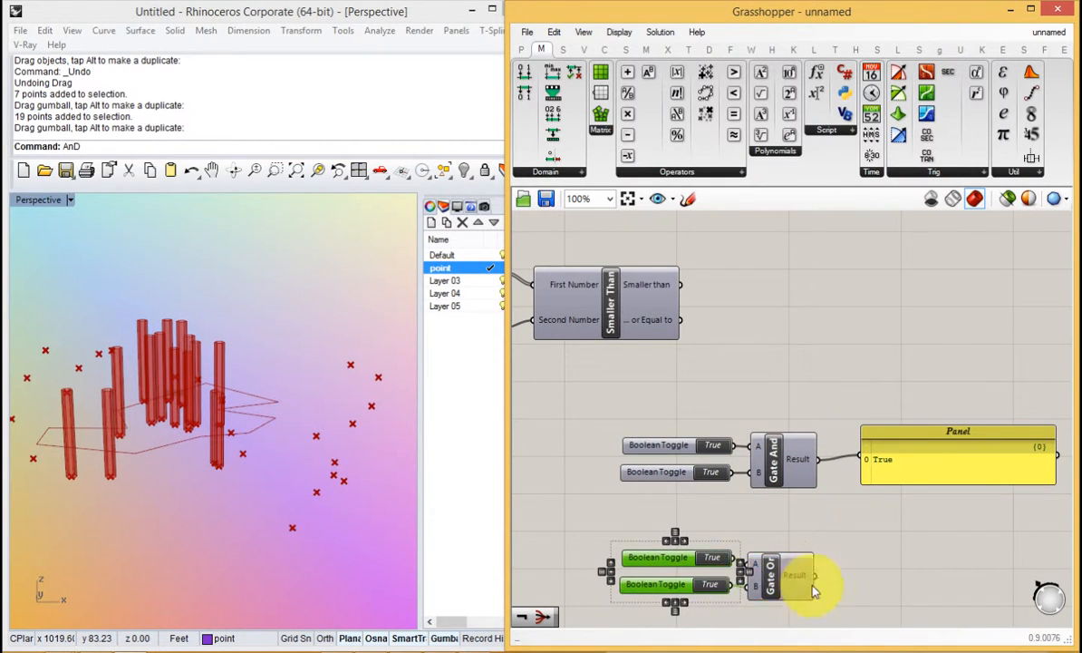
{"action": "right_click_drag", "start_coordinate": [815, 583], "coordinate": [808, 526]}
{"action": "left_click", "coordinate": [913, 410]}
{"action": "key", "text": "ctrl+c"}
{"action": "key", "text": "ctrl+v"}
{"action": "left_click", "coordinate": [892, 522]}
{"action": "left_click_drag", "start_coordinate": [877, 421], "coordinate": [859, 519]}
{"action": "left_click_drag", "start_coordinate": [790, 522], "coordinate": [802, 515]}
{"action": "left_click", "coordinate": [712, 501]}
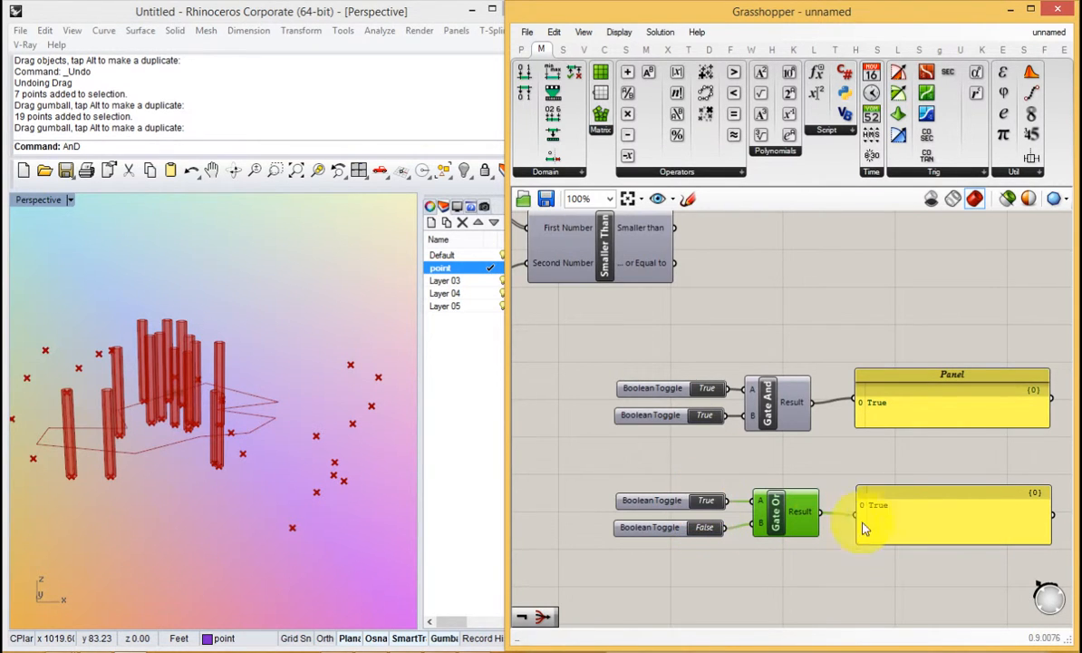
Add a Gate Not component below Gate Or and wire a copied Boolean Toggle to its input A.
{"action": "right_click_drag", "start_coordinate": [872, 522], "coordinate": [898, 461]}
{"action": "double_click", "coordinate": [832, 519]}
{"action": "double_click", "coordinate": [803, 535]}
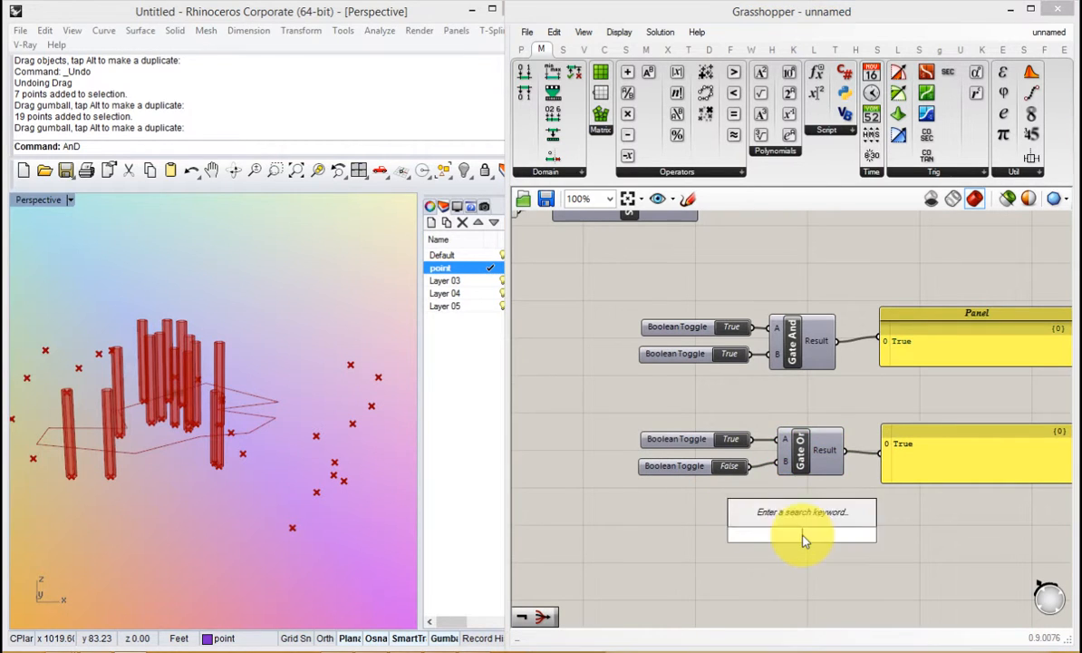
{"action": "type", "text": "not"}
{"action": "left_click", "coordinate": [797, 519]}
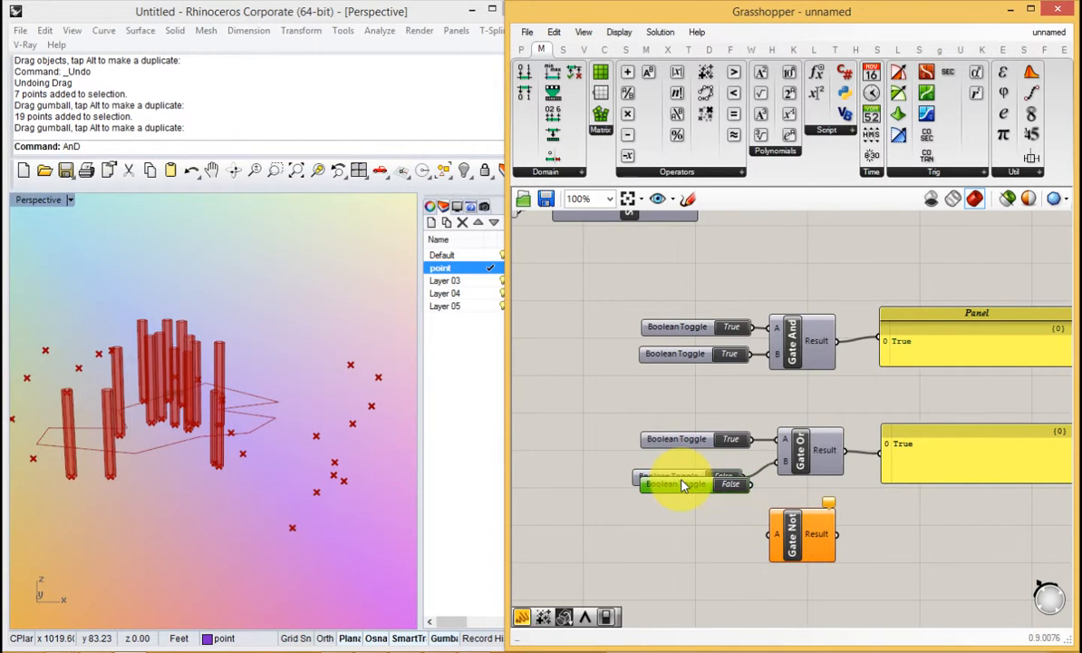
{"action": "left_click_drag", "start_coordinate": [684, 485], "coordinate": [769, 535]}
{"action": "left_click_drag", "start_coordinate": [707, 513], "coordinate": [708, 533]}
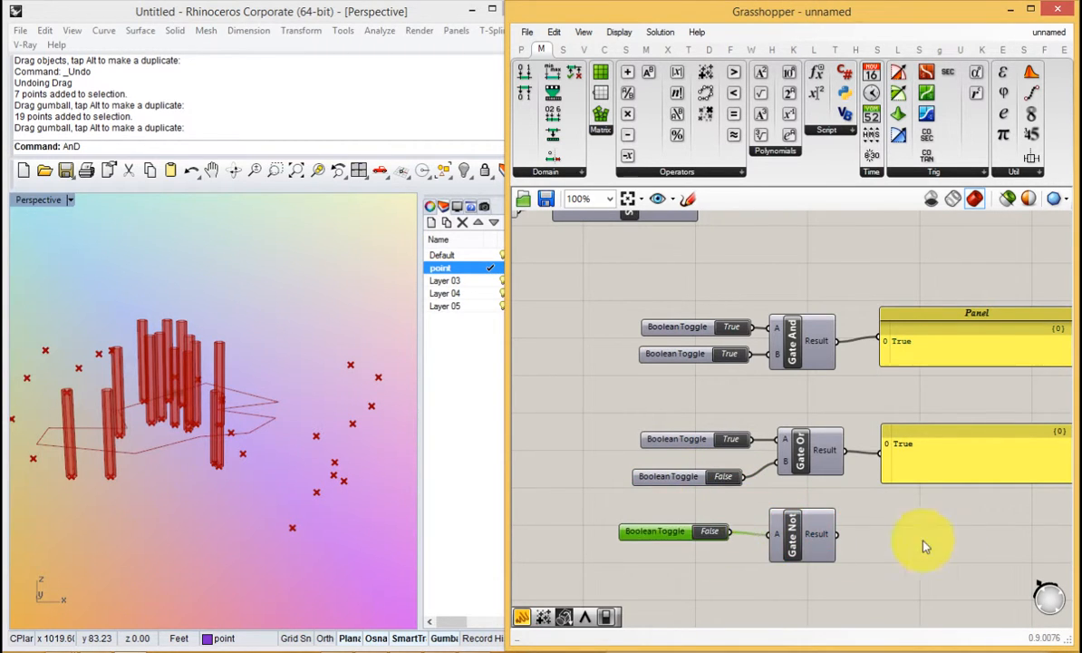
Connect a new panel to Gate Not's Result and set its Boolean Toggle to True.
{"action": "double_click", "coordinate": [937, 543]}
{"action": "type", "text": "\""}
{"action": "key", "text": "Return"}
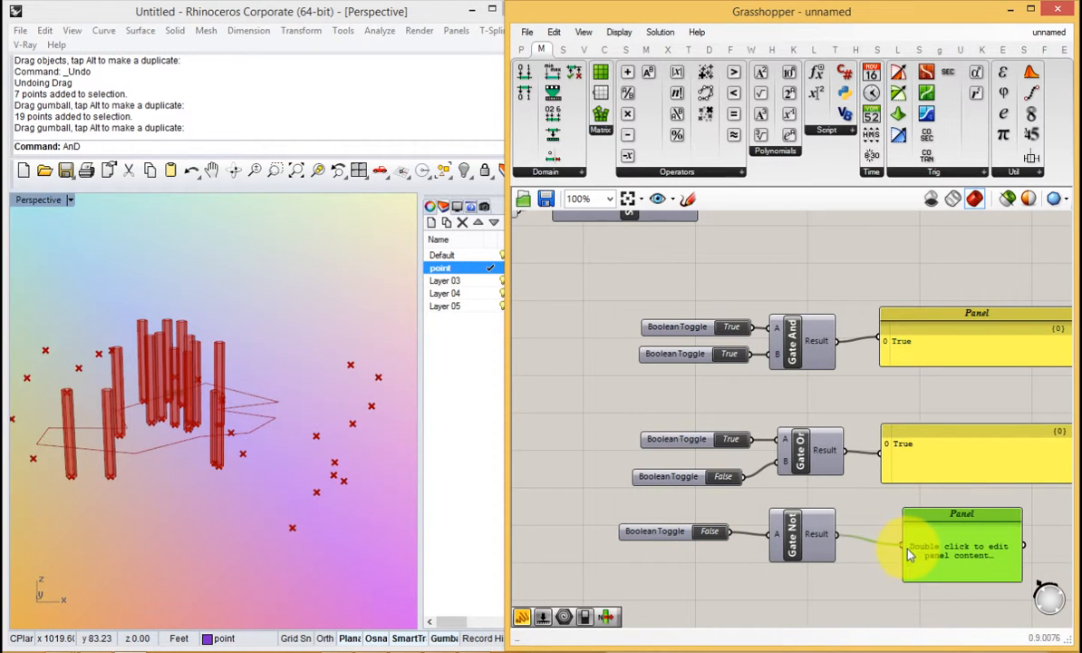
{"action": "right_click_drag", "start_coordinate": [859, 537], "coordinate": [884, 455]}
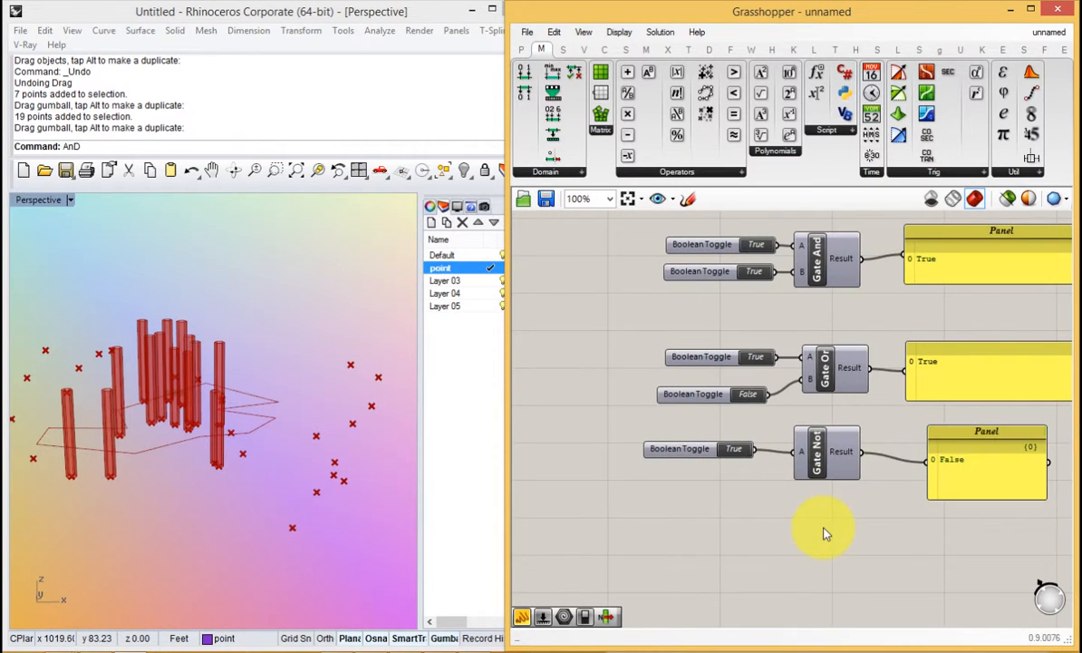
Add a Gate Xor component below Gate Not and wire two copied Boolean Toggles to inputs A and B.
{"action": "double_click", "coordinate": [823, 528]}
{"action": "type", "text": "xor"}
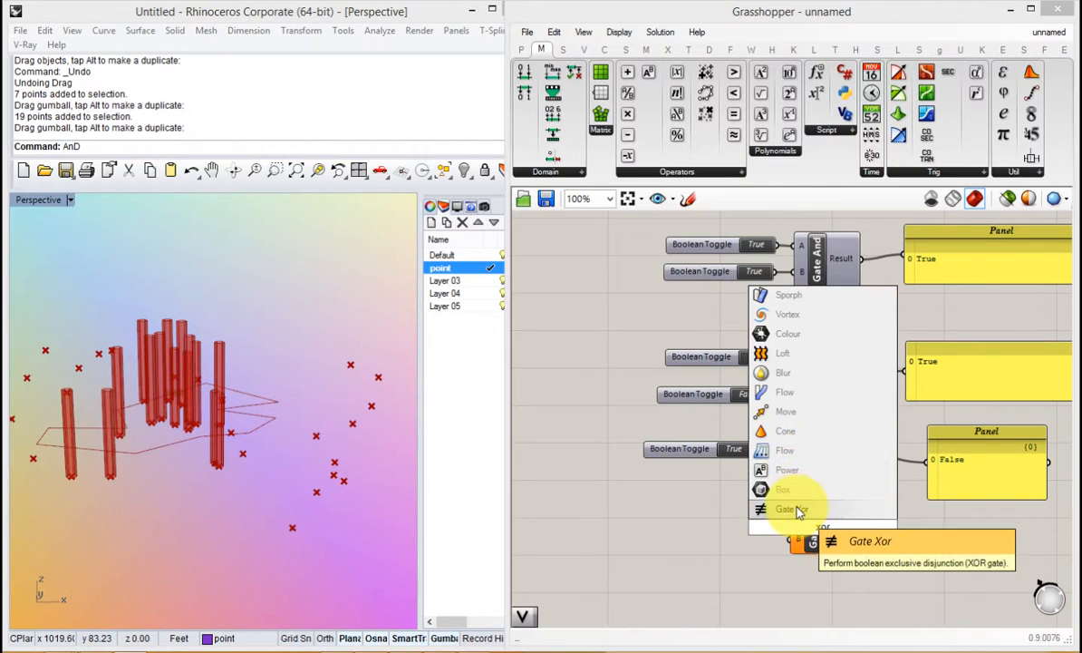
{"action": "left_click", "coordinate": [787, 508]}
{"action": "right_click_drag", "start_coordinate": [752, 446], "coordinate": [770, 419]}
{"action": "left_click_drag", "start_coordinate": [733, 337], "coordinate": [725, 489], "text": "alt"}
{"action": "left_click_drag", "start_coordinate": [807, 512], "coordinate": [764, 518]}
Add a panel connected to Gate Xor's Result, with both of the gate's toggles set to True.
{"action": "double_click", "coordinate": [955, 519]}
{"action": "type", "text": "//"}
{"action": "left_click", "coordinate": [905, 510]}
{"action": "left_click_drag", "start_coordinate": [896, 516], "coordinate": [873, 499]}
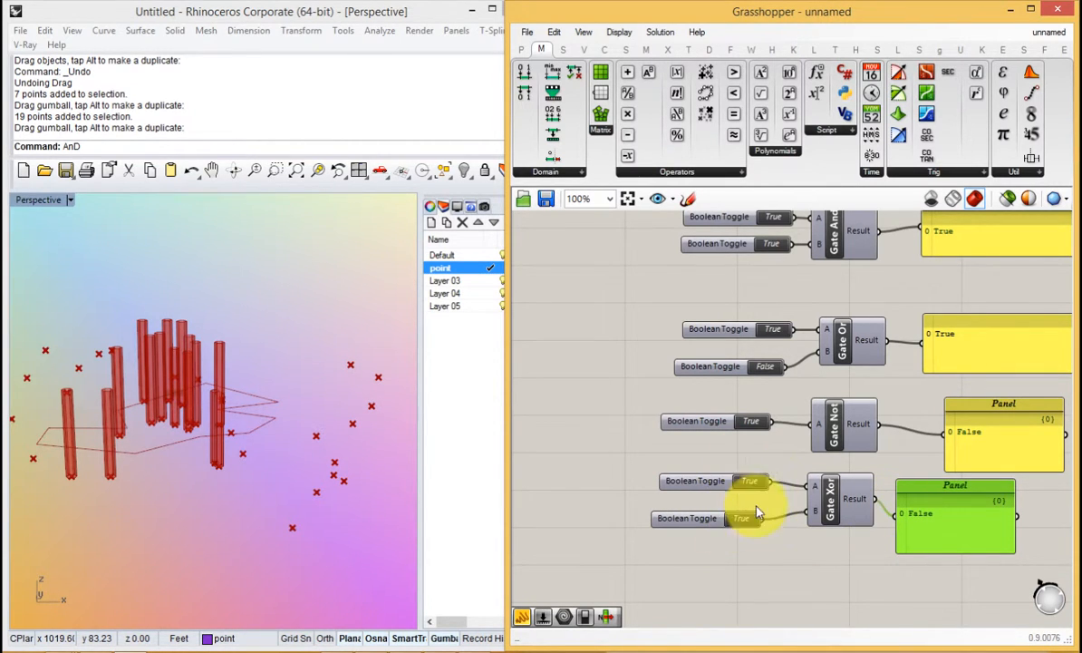
Try distributing the selected And, Or and Not gate groups vertically and undo the rearrangement.
{"action": "right_click_drag", "start_coordinate": [911, 521], "coordinate": [840, 582]}
{"action": "left_click_drag", "start_coordinate": [968, 271], "coordinate": [585, 548]}
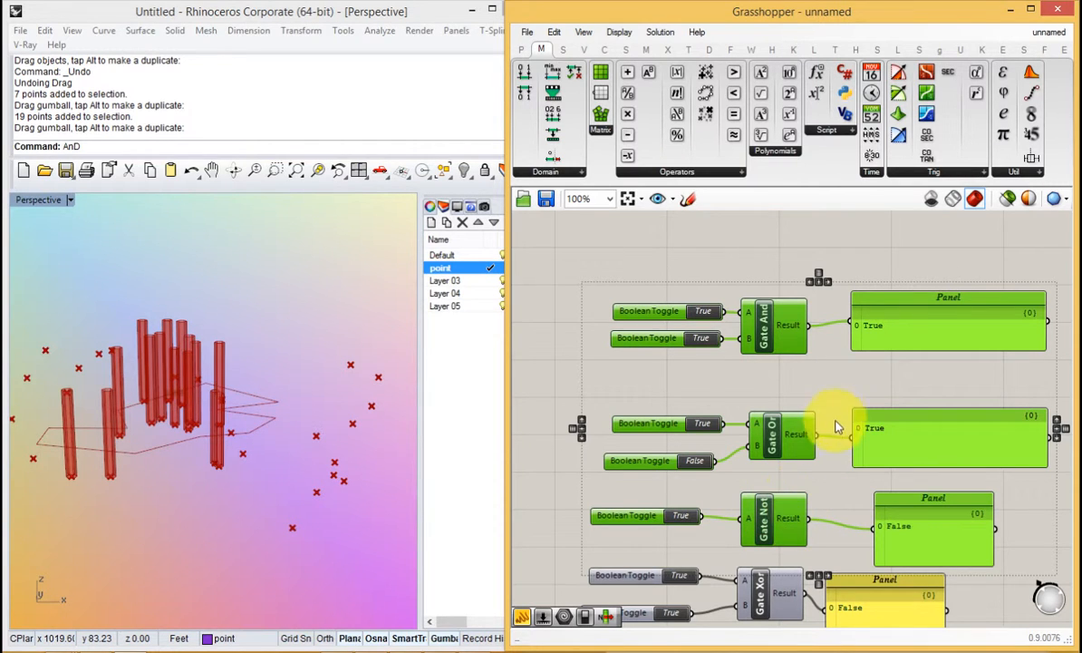
{"action": "left_click", "coordinate": [819, 278]}
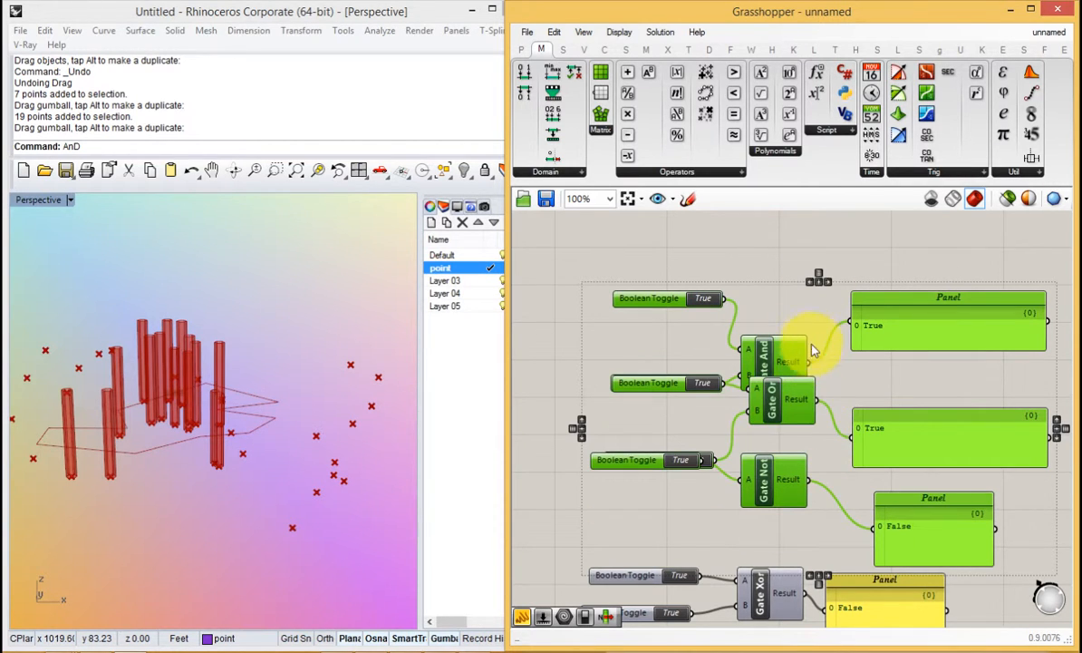
{"action": "key", "text": "ctrl+z"}
Move the Boolean parameter closer to the Dispatch component and inspect the Smaller than output's values.
{"action": "mouse_move", "coordinate": [877, 257]}
{"action": "right_mouse_down"}
{"action": "mouse_move", "coordinate": [897, 319]}
{"action": "mouse_move", "coordinate": [804, 440]}
{"action": "right_mouse_up"}
{"action": "left_click", "coordinate": [895, 320]}
{"action": "right_click_drag", "start_coordinate": [788, 280], "coordinate": [835, 447]}
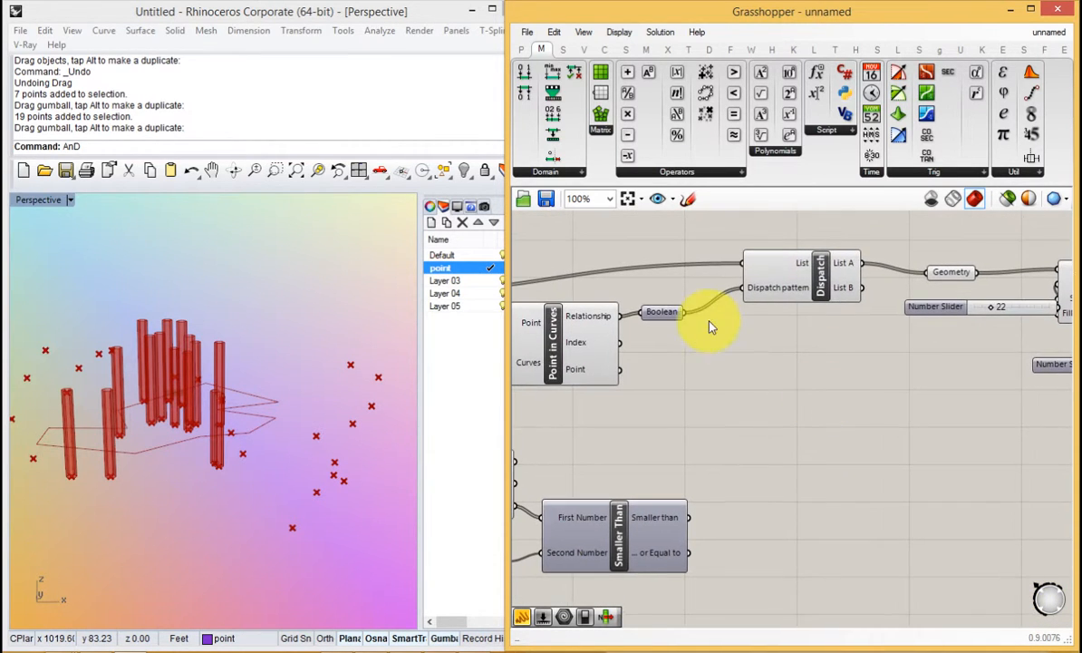
{"action": "left_click_drag", "start_coordinate": [666, 314], "coordinate": [700, 311]}
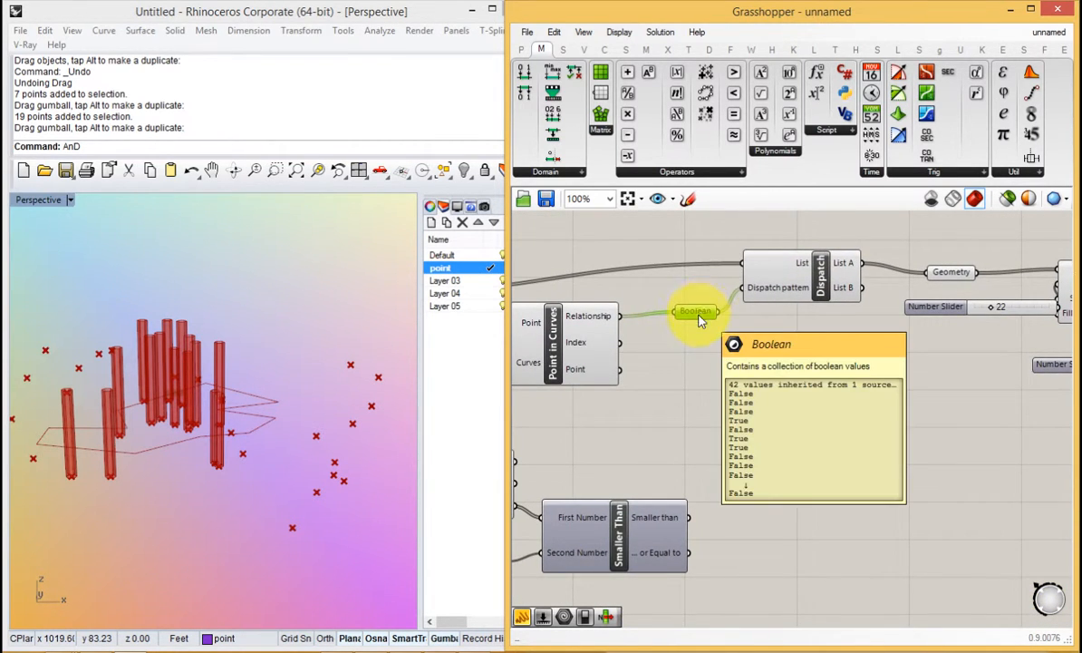
{"action": "mouse_move", "coordinate": [647, 518]}
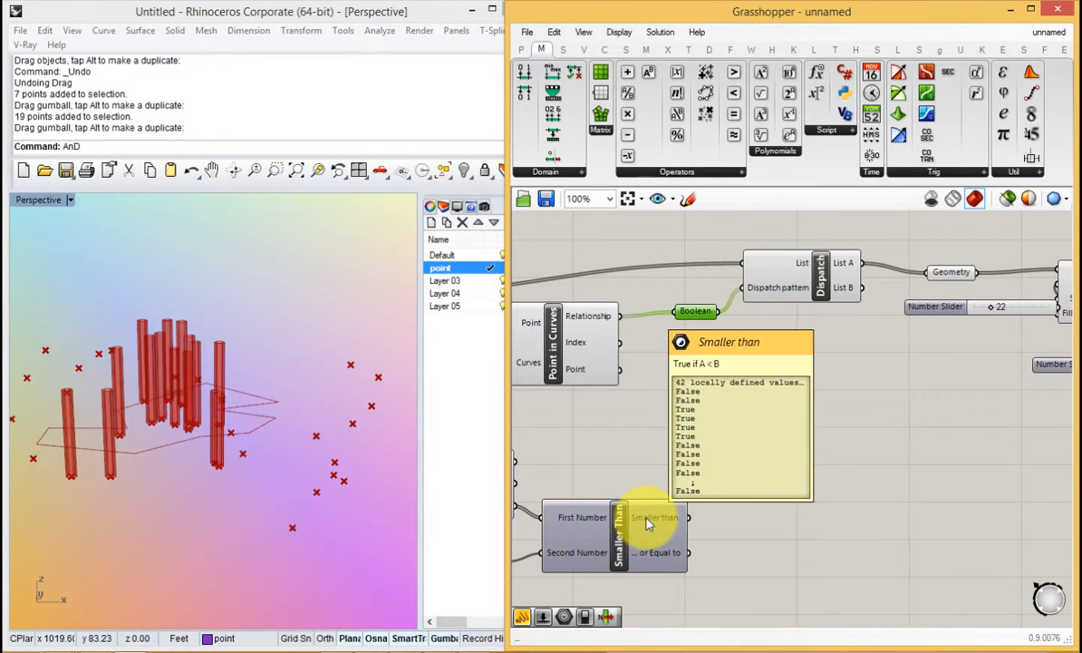
{"action": "right_click_drag", "start_coordinate": [646, 521], "coordinate": [766, 512]}
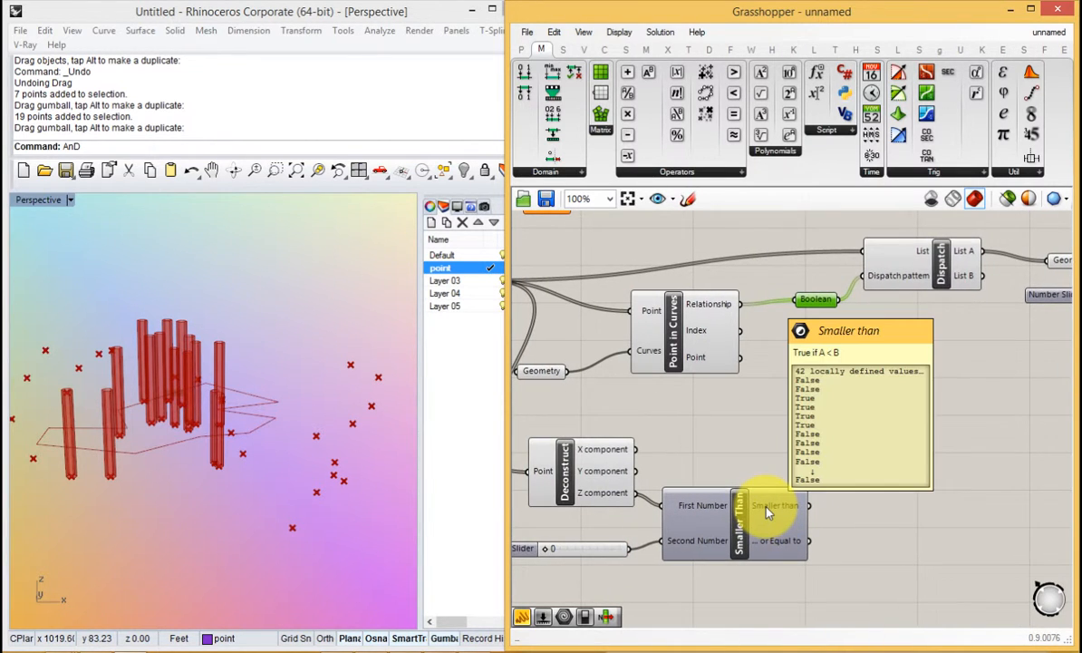
Replace Smaller Than with a Larger Than component, comparing the points' Z component with the 0 slider.
{"action": "double_click", "coordinate": [708, 458]}
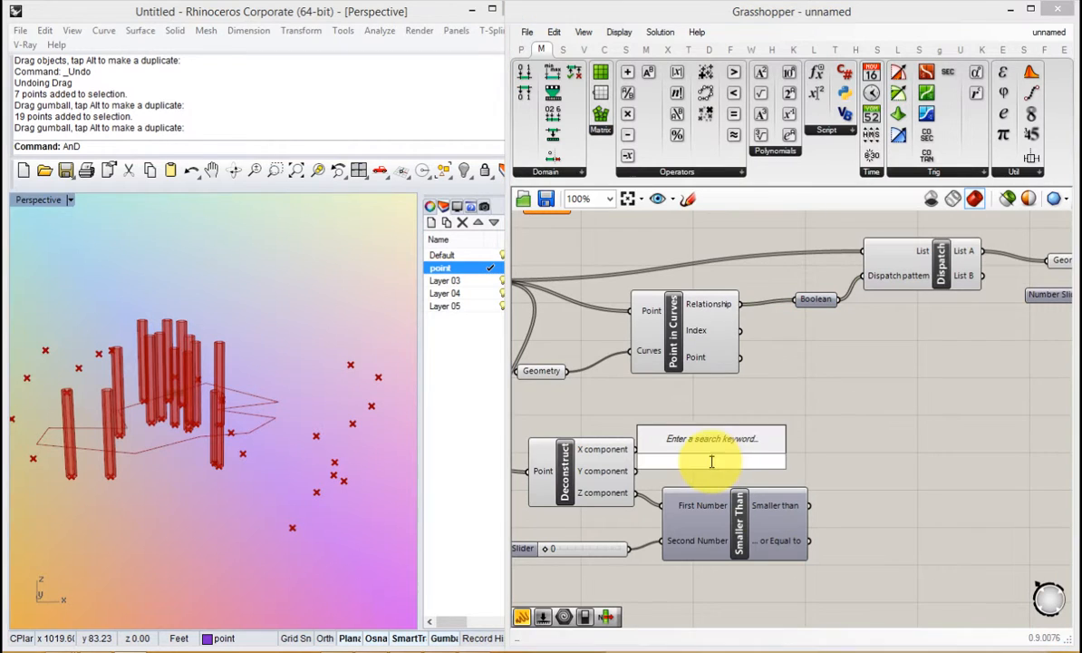
{"action": "type", "text": "larger"}
{"action": "key", "text": "Return"}
{"action": "left_click_drag", "start_coordinate": [710, 456], "coordinate": [750, 442]}
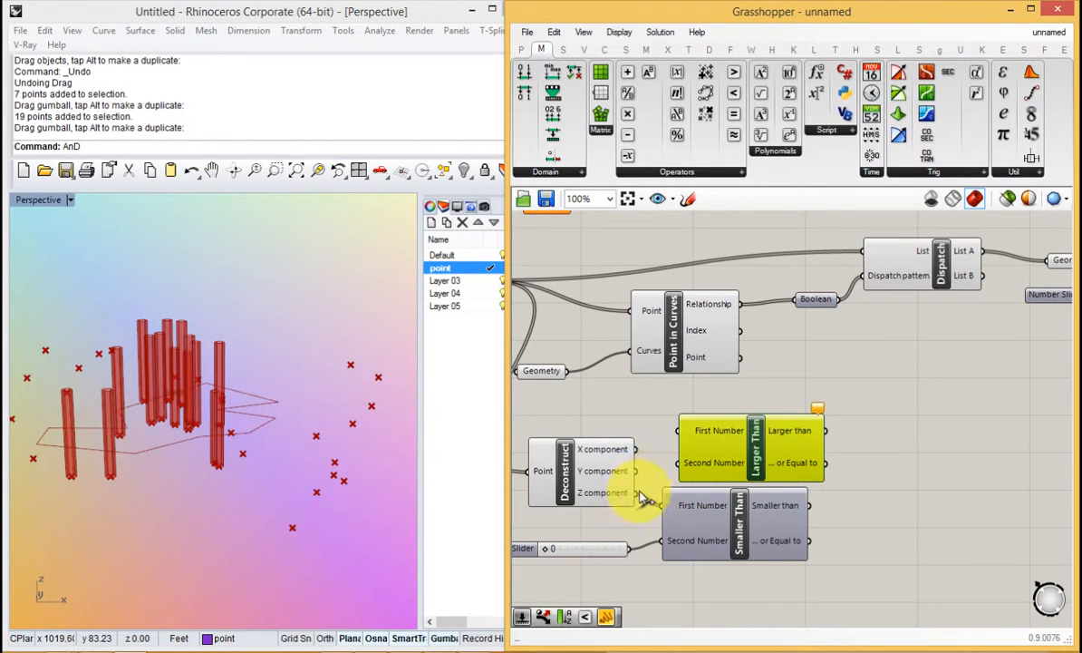
{"action": "left_click_drag", "start_coordinate": [639, 494], "coordinate": [635, 552]}
{"action": "left_click_drag", "start_coordinate": [737, 496], "coordinate": [737, 520]}
{"action": "key", "text": "Delete"}
{"action": "left_click_drag", "start_coordinate": [754, 449], "coordinate": [738, 516]}
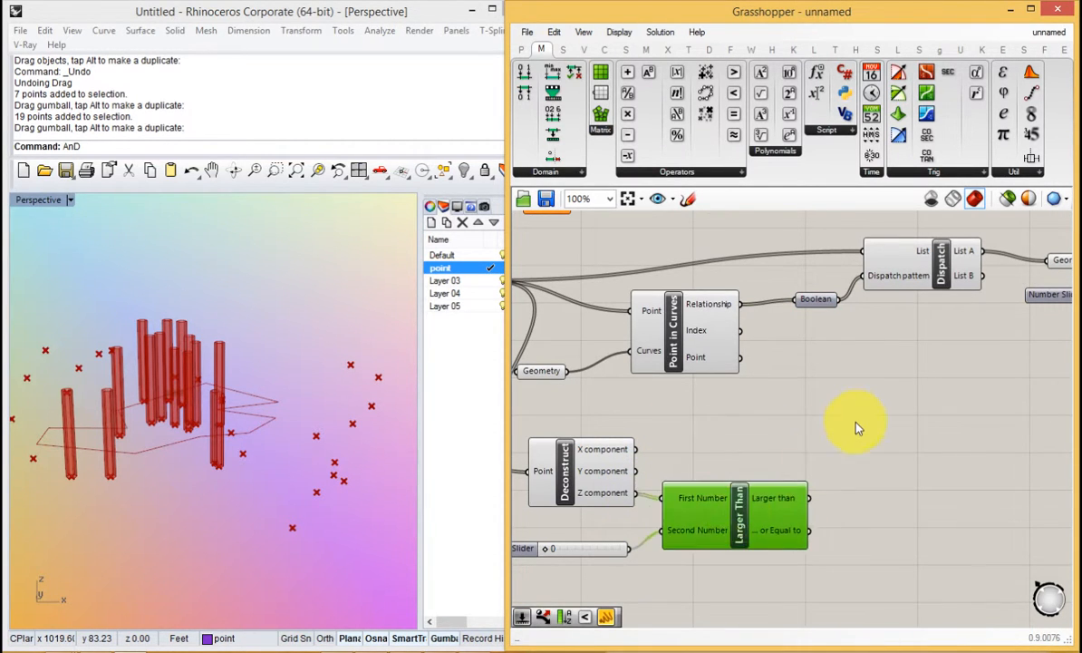
Add a Gate And combining the Boolean parameter and the Larger than output, and wire its Result to Dispatch's Dispatch pattern.
{"action": "double_click", "coordinate": [858, 422]}
{"action": "type", "text": "and"}
{"action": "left_click", "coordinate": [853, 401]}
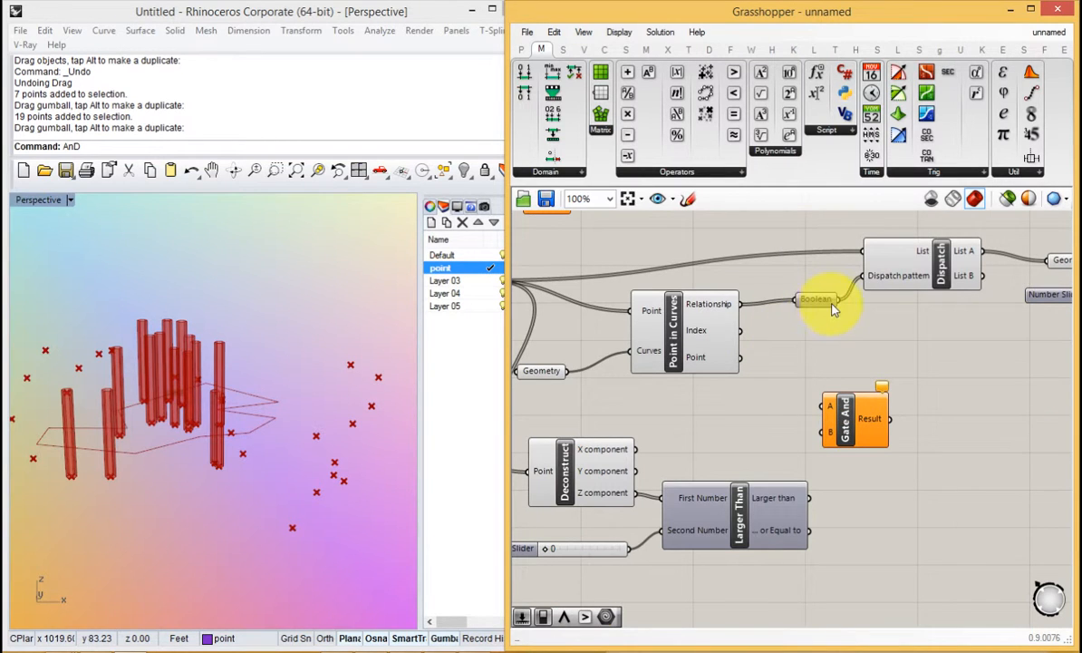
{"action": "left_click_drag", "start_coordinate": [784, 306], "coordinate": [809, 497]}
{"action": "mouse_move", "coordinate": [879, 418]}
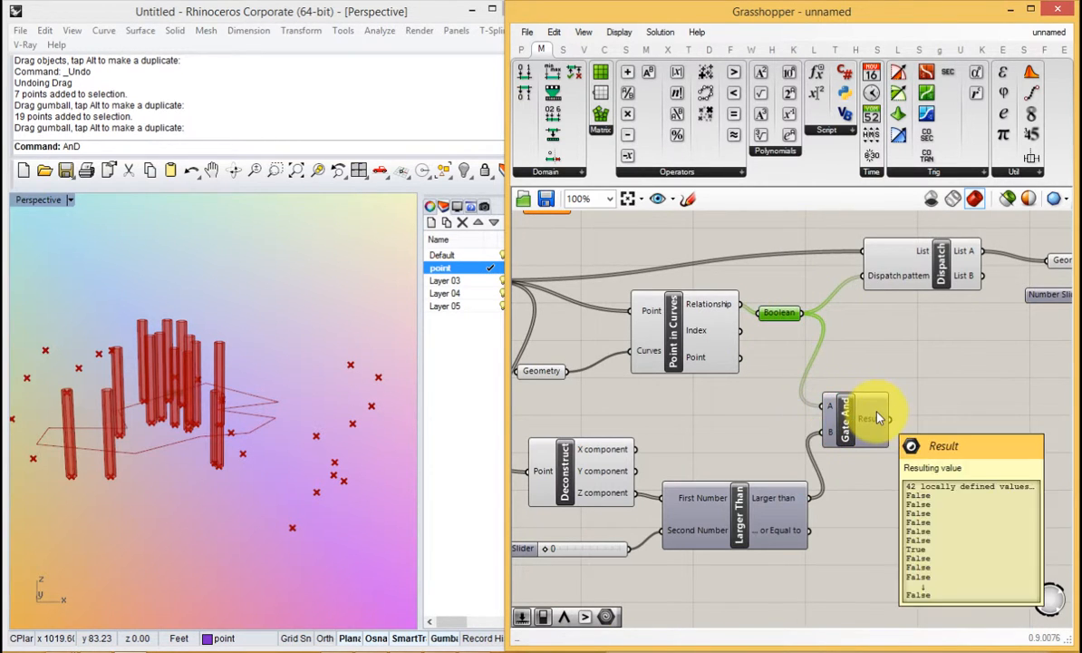
{"action": "left_click_drag", "start_coordinate": [881, 418], "coordinate": [865, 282]}
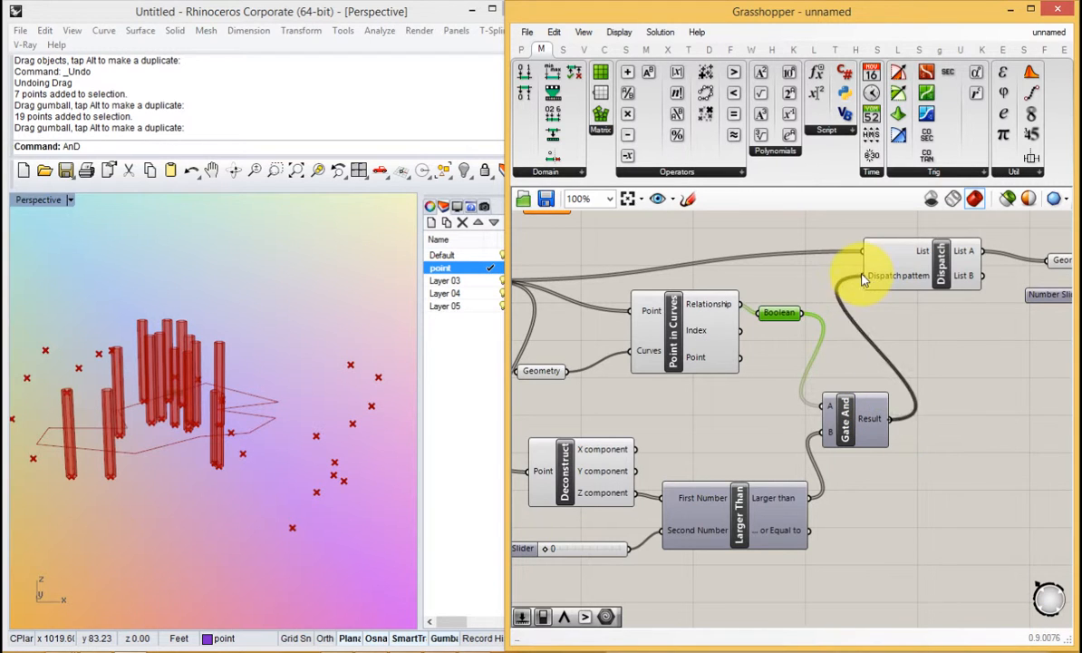
Raise one low point inside the boundary vertically above the zero plane in the Rhino viewport.
{"action": "right_click_drag", "start_coordinate": [358, 376], "coordinate": [209, 373]}
{"action": "left_click", "coordinate": [217, 429]}
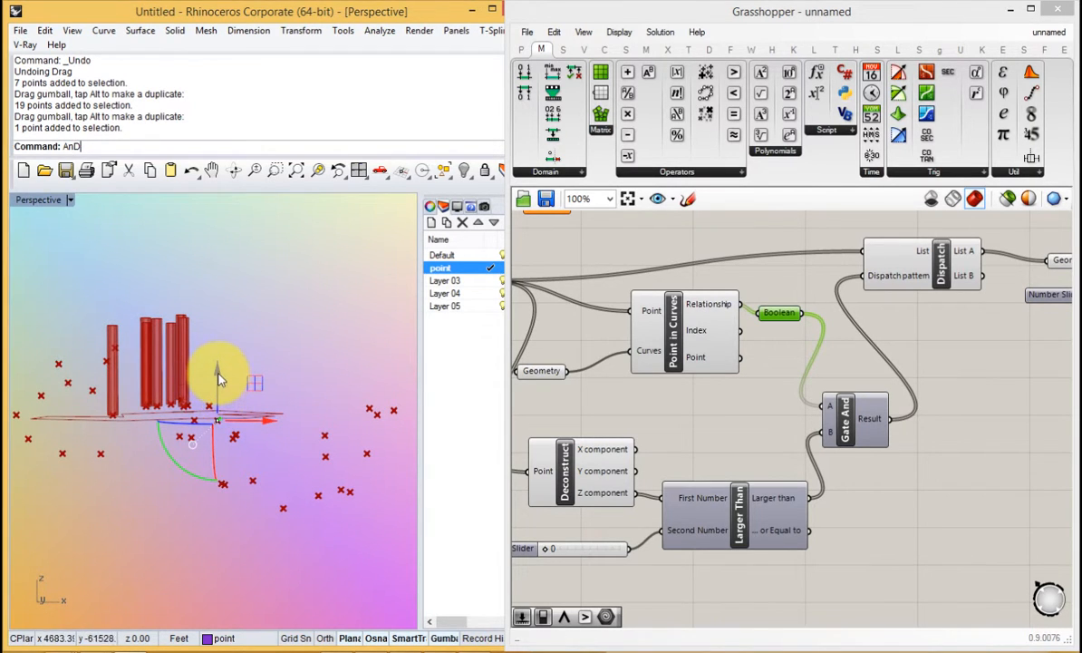
{"action": "left_click_drag", "start_coordinate": [218, 380], "coordinate": [218, 364]}
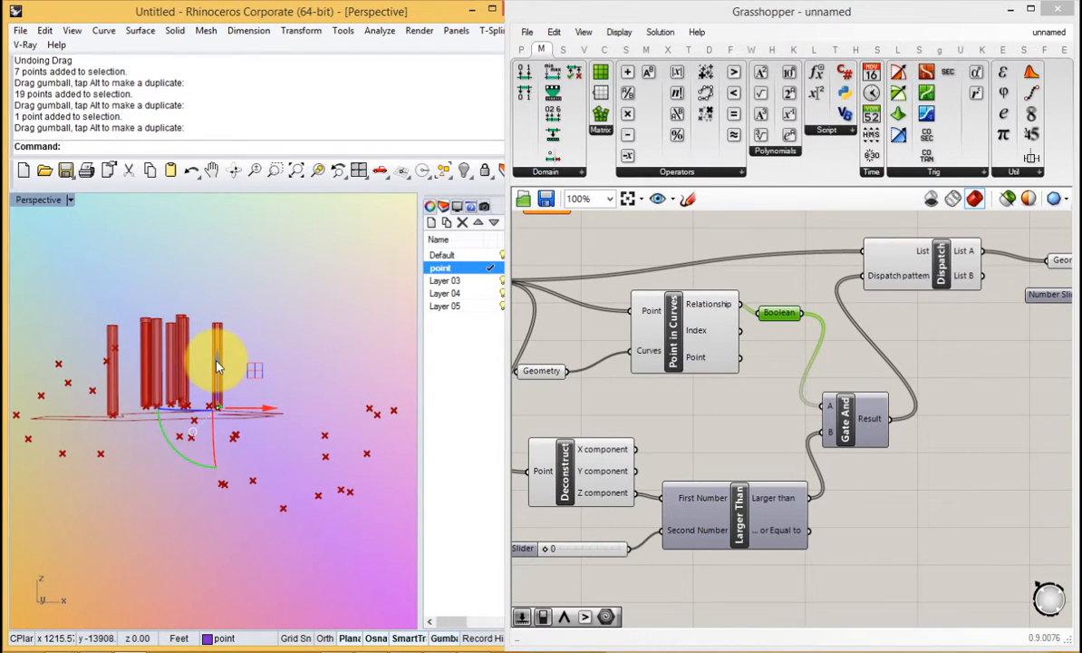
{"action": "mouse_move", "coordinate": [217, 364]}
{"action": "left_mouse_down"}
{"action": "mouse_move", "coordinate": [217, 373]}
{"action": "mouse_move", "coordinate": [215, 347]}
{"action": "left_mouse_up"}
{"action": "right_click_drag", "start_coordinate": [222, 355], "coordinate": [268, 432]}
Try moving the raised point horizontally outside the boundary and undo the move.
{"action": "left_click_drag", "start_coordinate": [273, 409], "coordinate": [356, 403]}
{"action": "right_click_drag", "start_coordinate": [356, 403], "coordinate": [244, 464]}
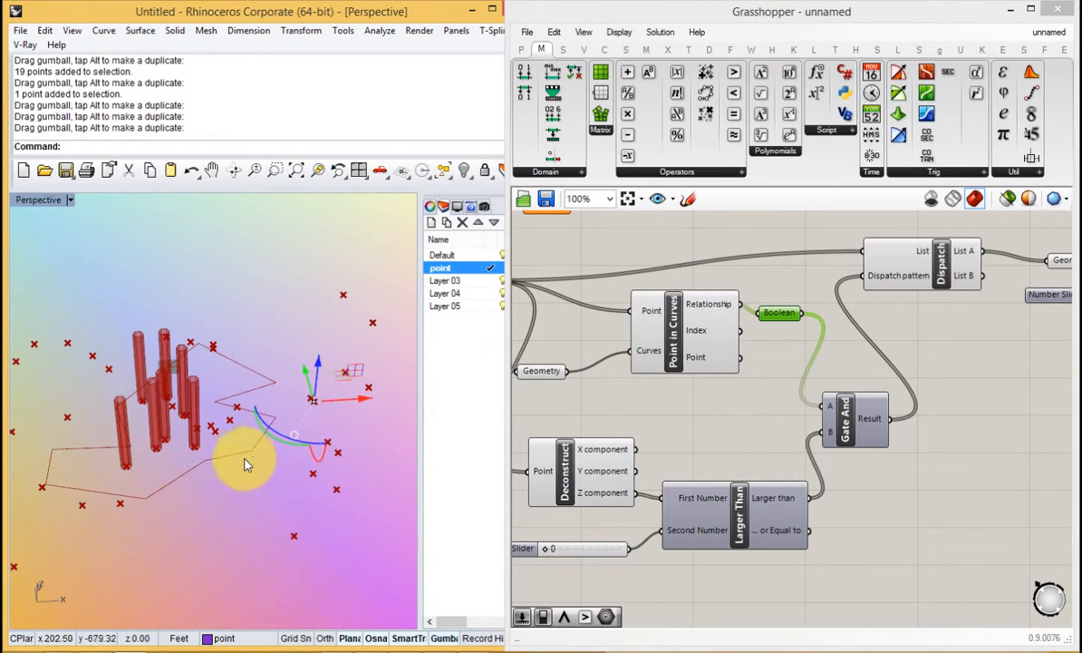
{"action": "key", "text": "ctrl+z"}
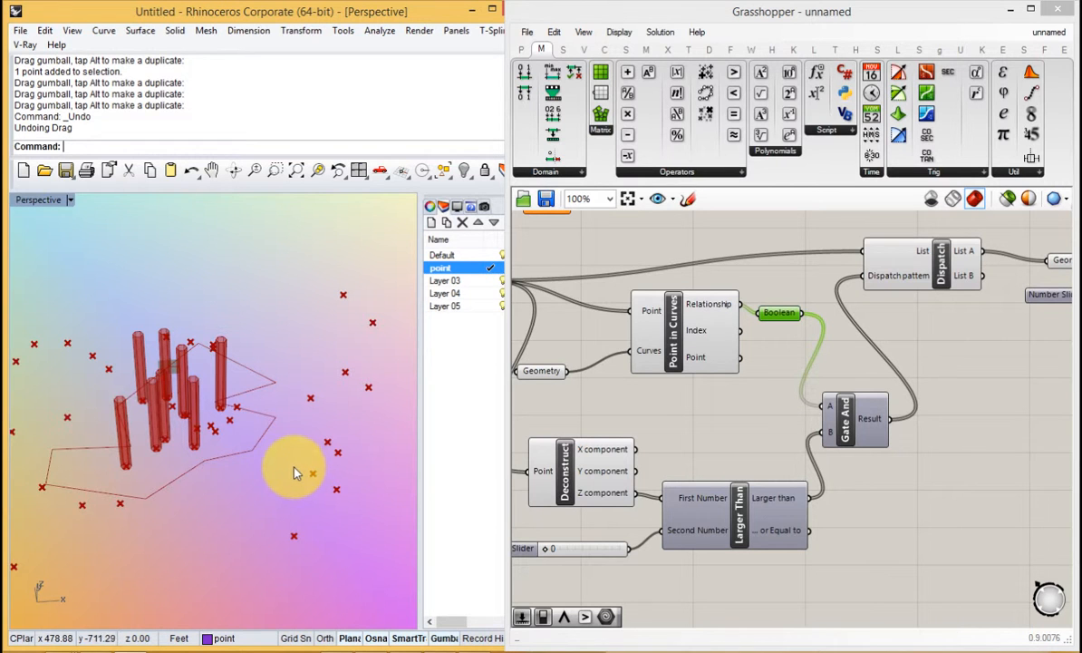
{"action": "right_click_drag", "start_coordinate": [294, 472], "coordinate": [312, 385]}
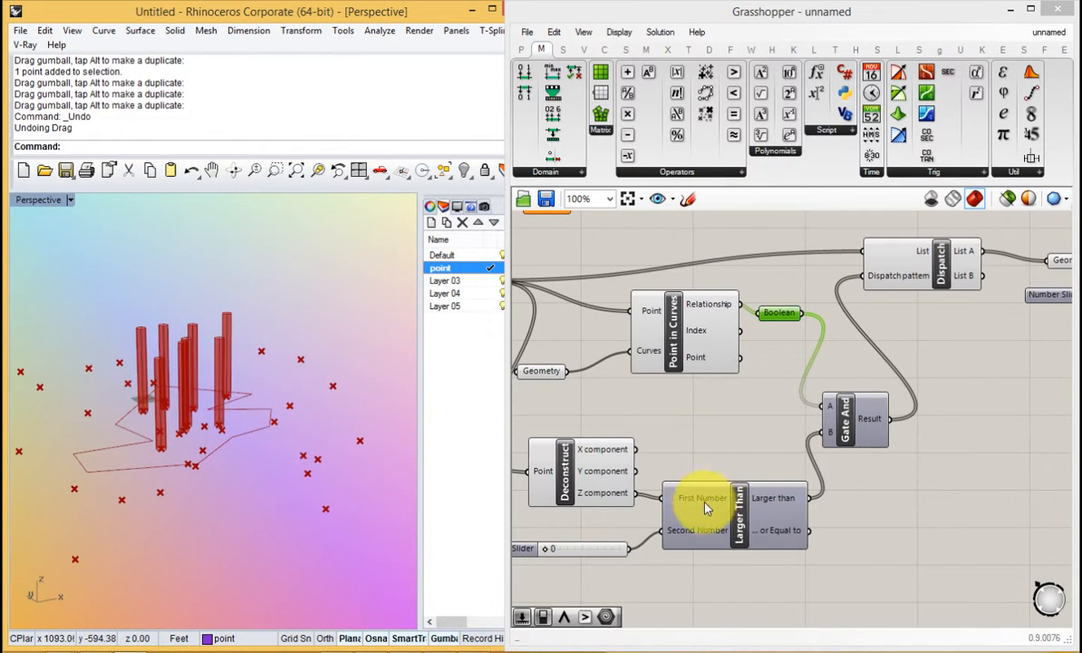
{"action": "scroll", "coordinate": [706, 506], "scroll_direction": "down", "scroll_amount": 3}
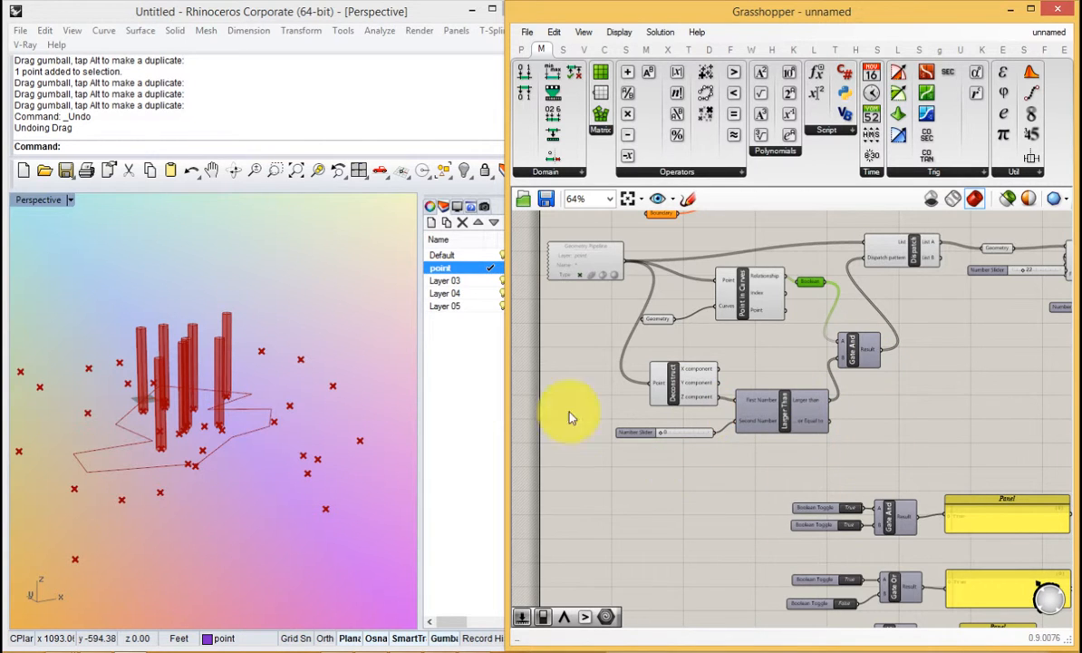
{"action": "right_click_drag", "start_coordinate": [133, 459], "coordinate": [194, 422]}
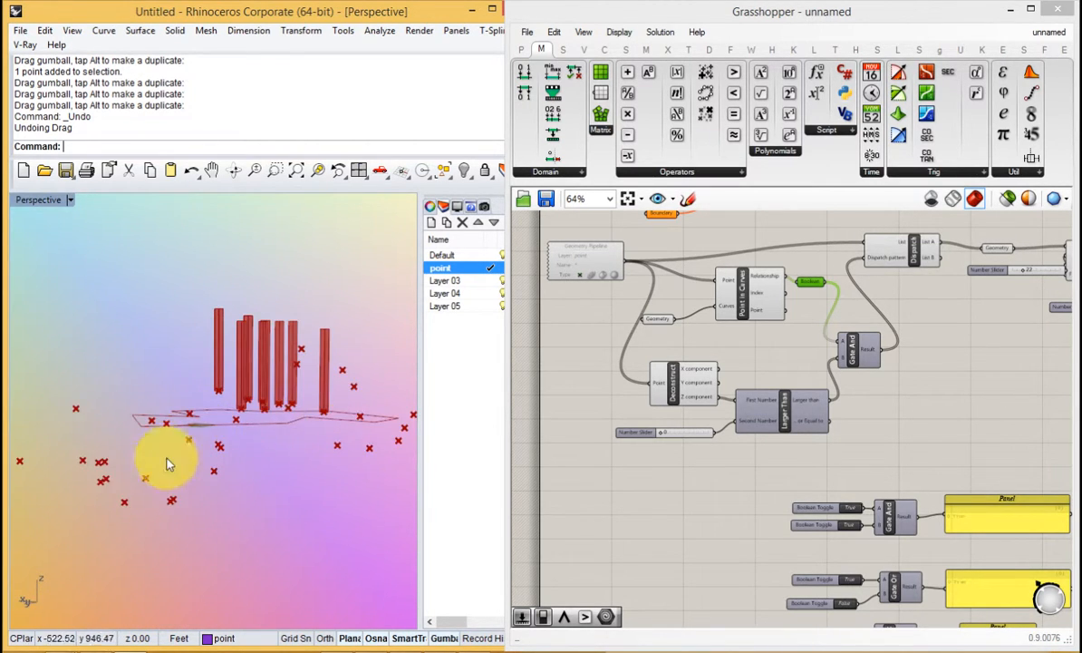
{"action": "right_click_drag", "start_coordinate": [167, 464], "coordinate": [254, 426]}
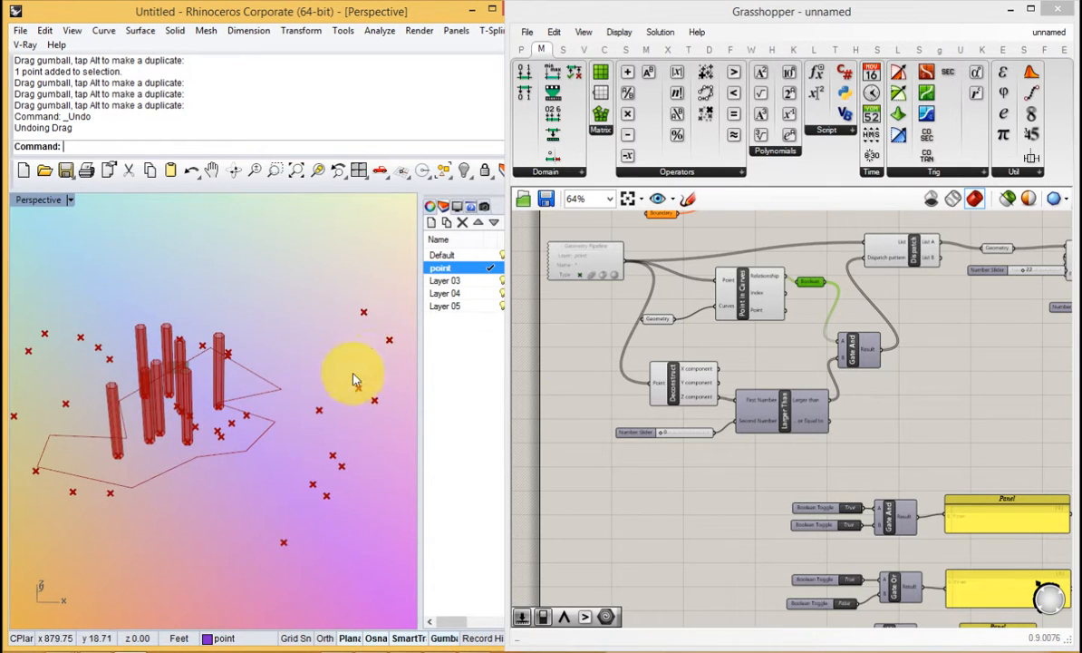
{"action": "right_click_drag", "start_coordinate": [354, 380], "coordinate": [220, 443]}
Move the And, Or, Not and Xor gate example groups further down the canvas, away from the tree definition.
{"action": "scroll", "coordinate": [887, 435], "scroll_direction": "down", "scroll_amount": 2}
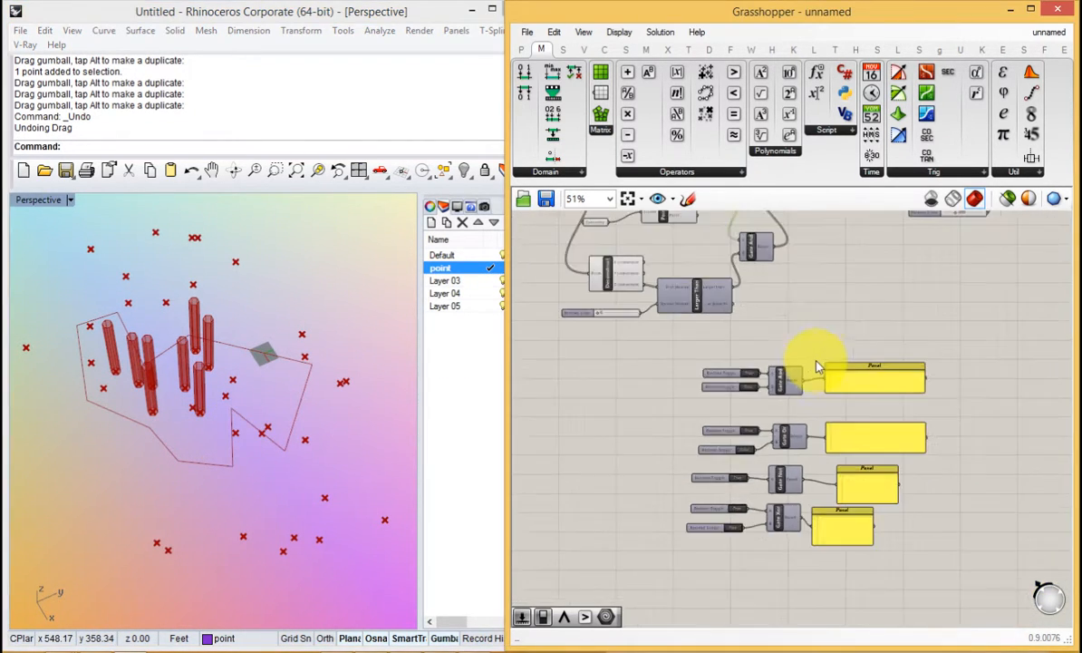
{"action": "left_click_drag", "start_coordinate": [884, 337], "coordinate": [739, 544]}
{"action": "left_click_drag", "start_coordinate": [849, 380], "coordinate": [855, 513]}
{"action": "left_click", "coordinate": [761, 321]}
{"action": "scroll", "coordinate": [761, 320], "scroll_direction": "up", "scroll_amount": 2}
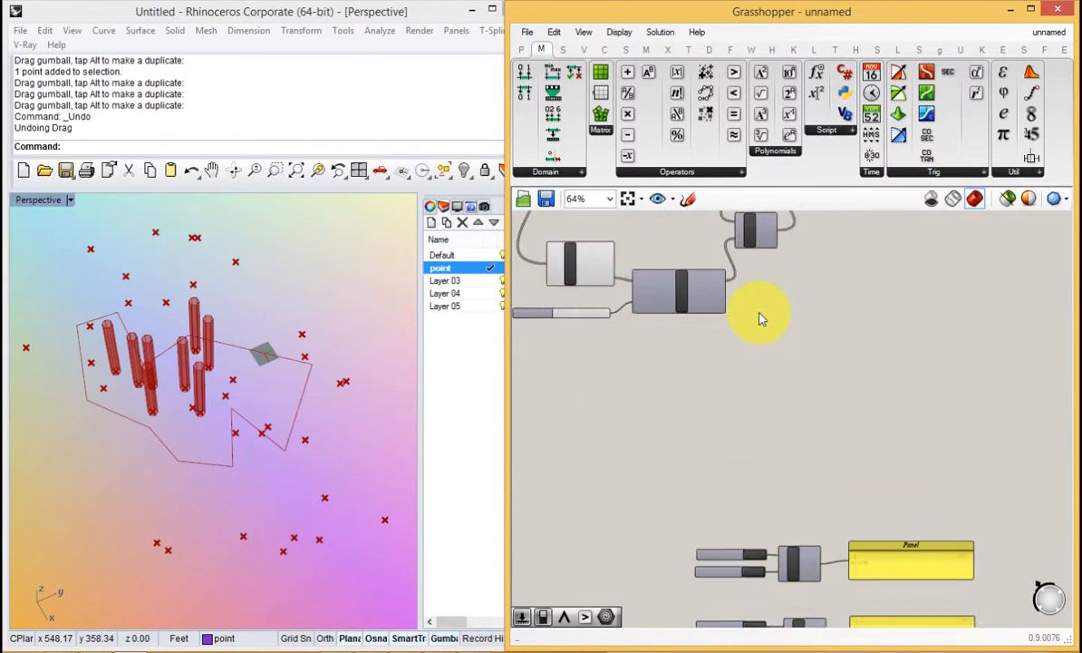
{"action": "right_click_drag", "start_coordinate": [765, 350], "coordinate": [795, 491]}
{"action": "scroll", "coordinate": [794, 490], "scroll_direction": "down", "scroll_amount": 2}
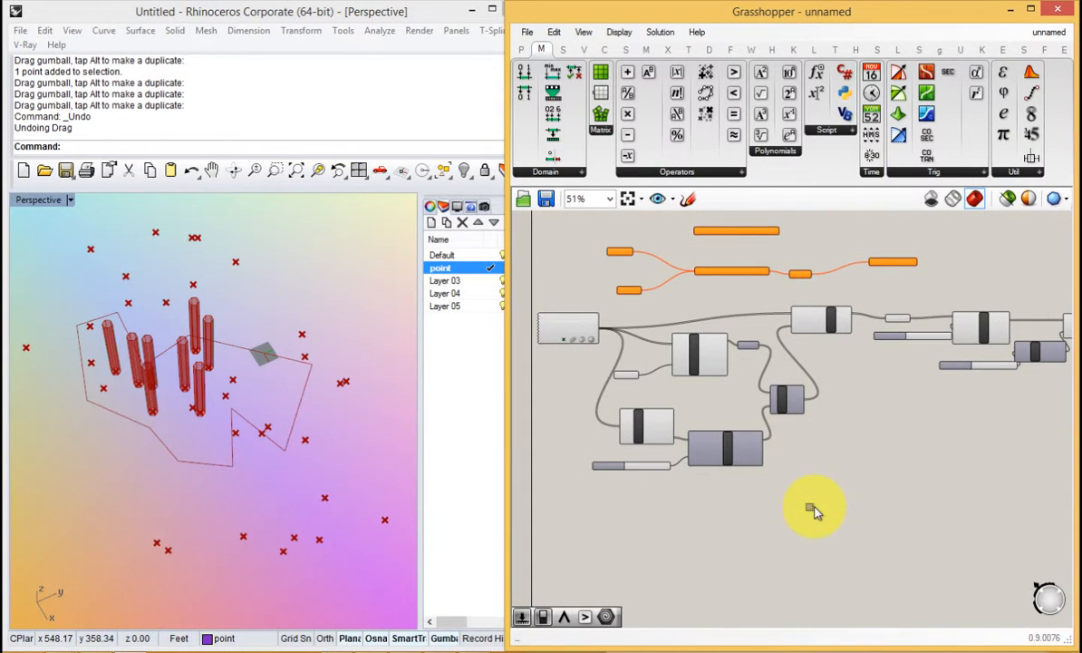
{"action": "double_click", "coordinate": [814, 512]}
{"action": "type", "text": "sphere"}
{"action": "key", "text": "Escape"}
Add a Sphere component below the tree definition and connect the Geometry Pipeline's points to its Base.
{"action": "double_click", "coordinate": [817, 512]}
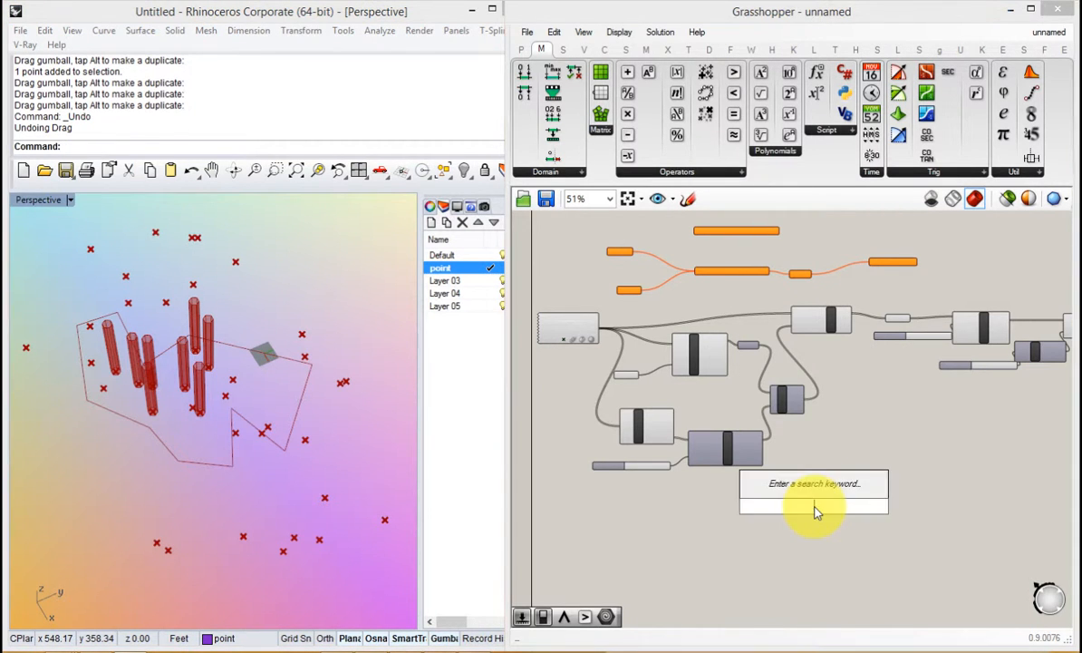
{"action": "type", "text": "sphere"}
{"action": "key", "text": "Return"}
{"action": "scroll", "coordinate": [581, 327], "scroll_direction": "up", "scroll_amount": 2}
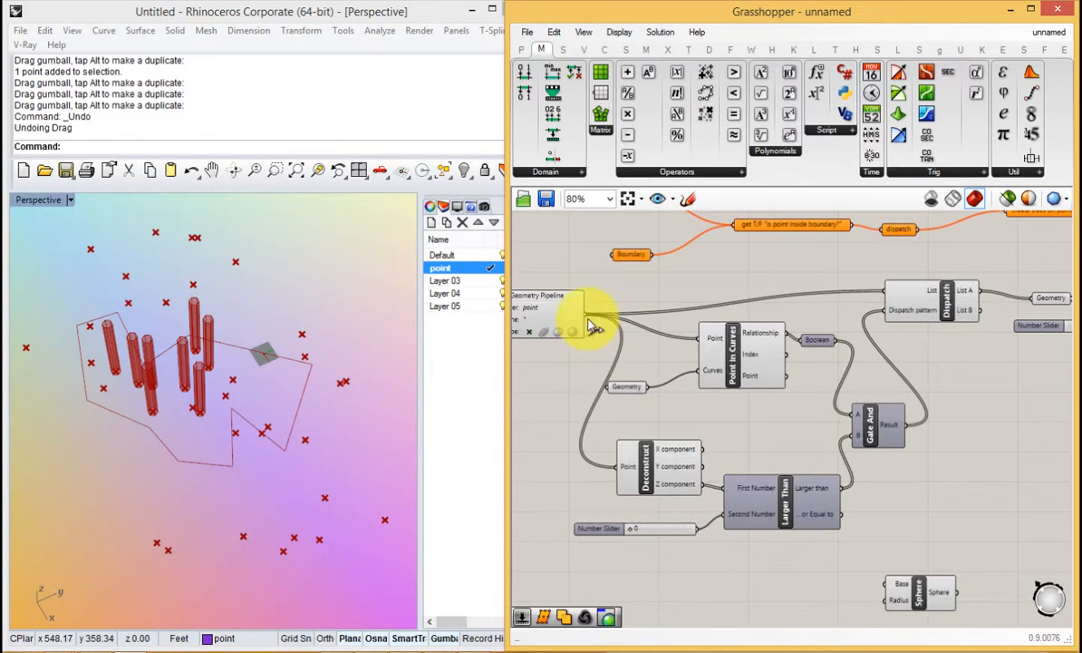
{"action": "left_click_drag", "start_coordinate": [584, 314], "coordinate": [885, 595]}
Wire a Number Slider set to 44 to the Sphere's Radius and move both components clear of the tree definition.
{"action": "double_click", "coordinate": [805, 605]}
{"action": "type", "text": "44"}
{"action": "key", "text": "Return"}
{"action": "left_click_drag", "start_coordinate": [916, 590], "coordinate": [957, 583]}
{"action": "left_click", "coordinate": [916, 551]}
{"action": "right_click_drag", "start_coordinate": [957, 535], "coordinate": [779, 455]}
{"action": "right_click_drag", "start_coordinate": [319, 404], "coordinate": [416, 384]}
{"action": "left_click_drag", "start_coordinate": [822, 563], "coordinate": [620, 467]}
{"action": "left_click_drag", "start_coordinate": [809, 516], "coordinate": [949, 573]}
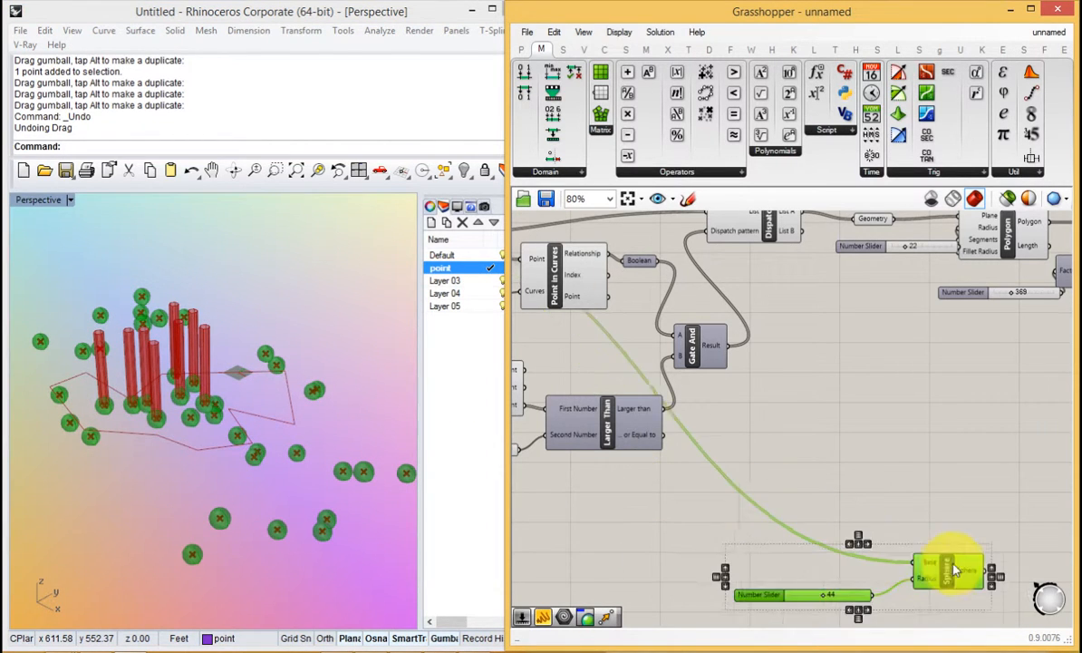
Delete the Sift Pattern component and its two output panels from the modulus example.
{"action": "scroll", "coordinate": [949, 573], "scroll_direction": "down", "scroll_amount": 6}
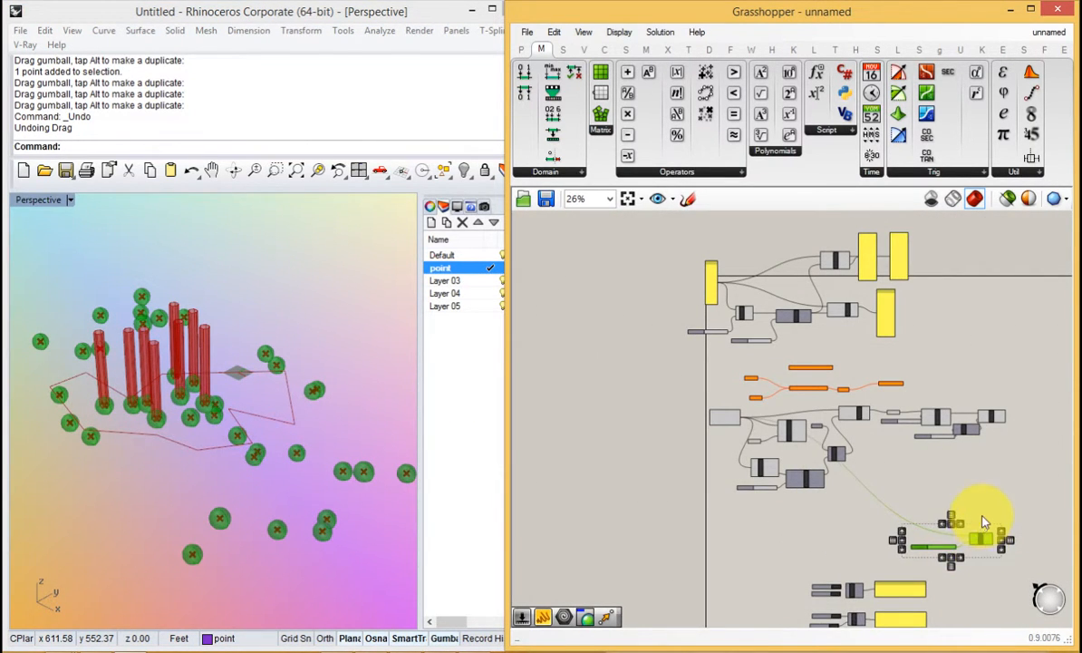
{"action": "scroll", "coordinate": [821, 512], "scroll_direction": "up", "scroll_amount": 5}
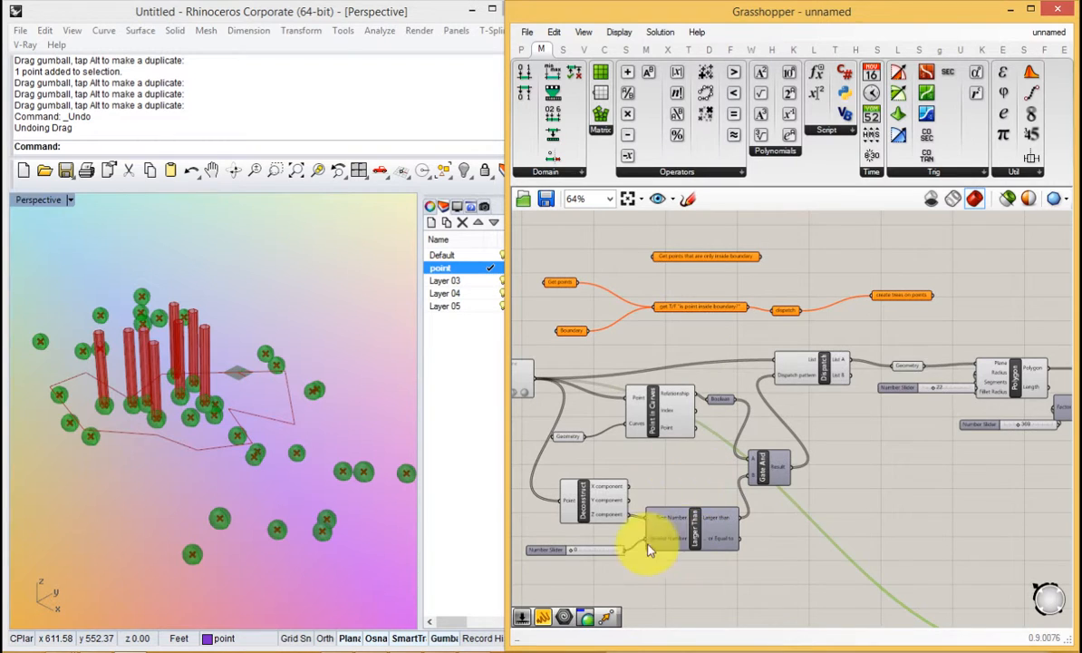
{"action": "right_click_drag", "start_coordinate": [739, 314], "coordinate": [798, 585]}
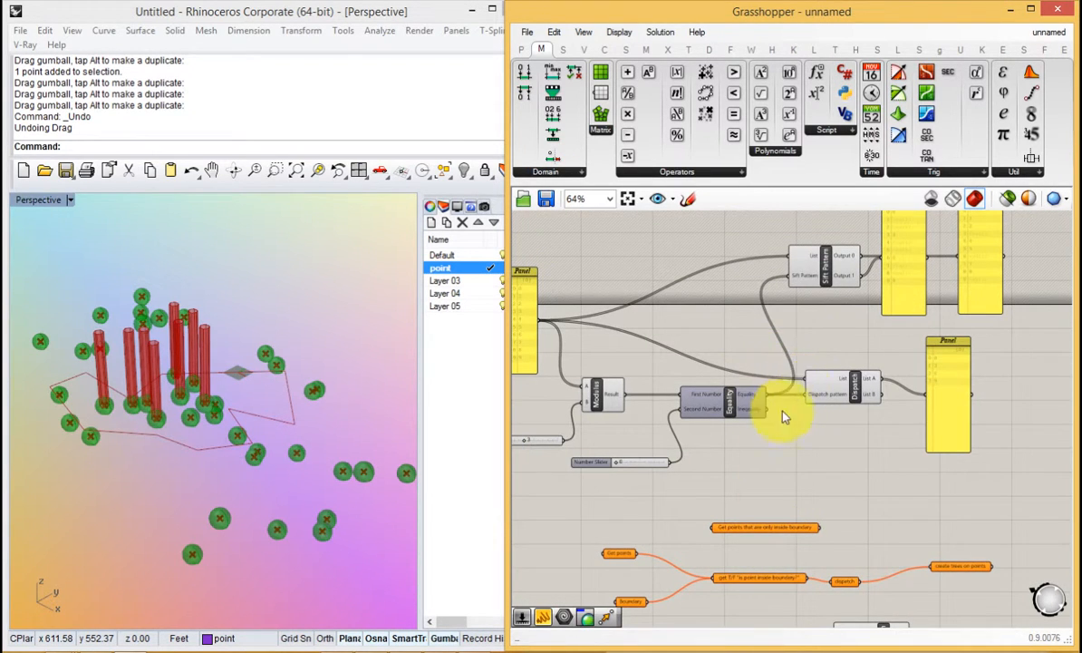
{"action": "right_click_drag", "start_coordinate": [1026, 320], "coordinate": [1017, 357]}
{"action": "left_click_drag", "start_coordinate": [1018, 357], "coordinate": [742, 274]}
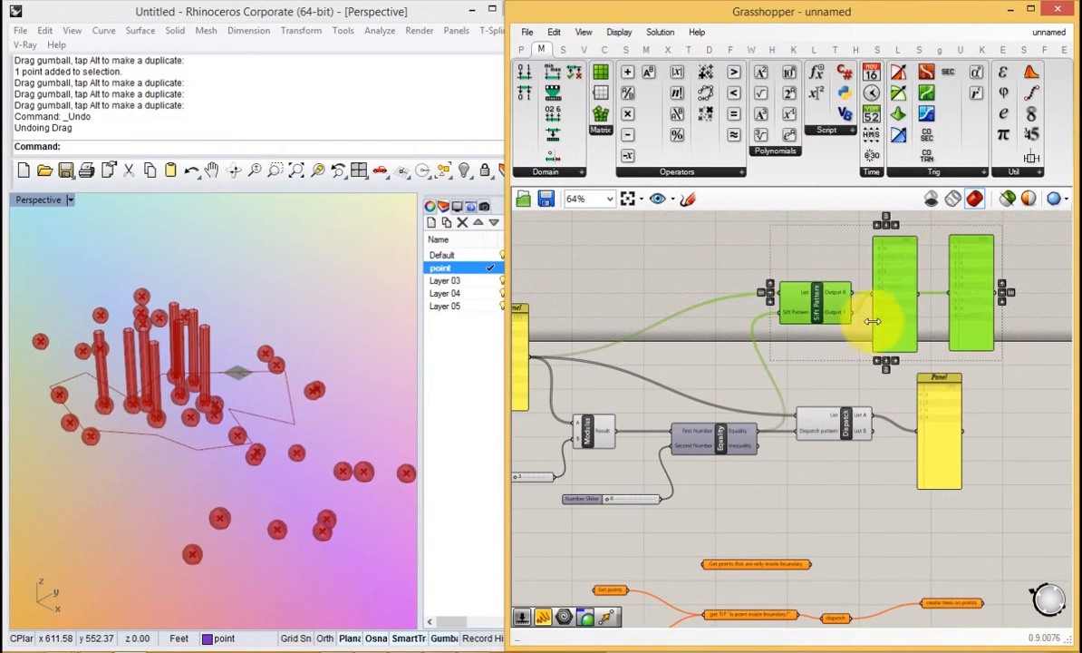
{"action": "key", "text": "Delete"}
Move the Equality component slightly lower in the modulus example.
{"action": "scroll", "coordinate": [785, 415], "scroll_direction": "up", "scroll_amount": 2}
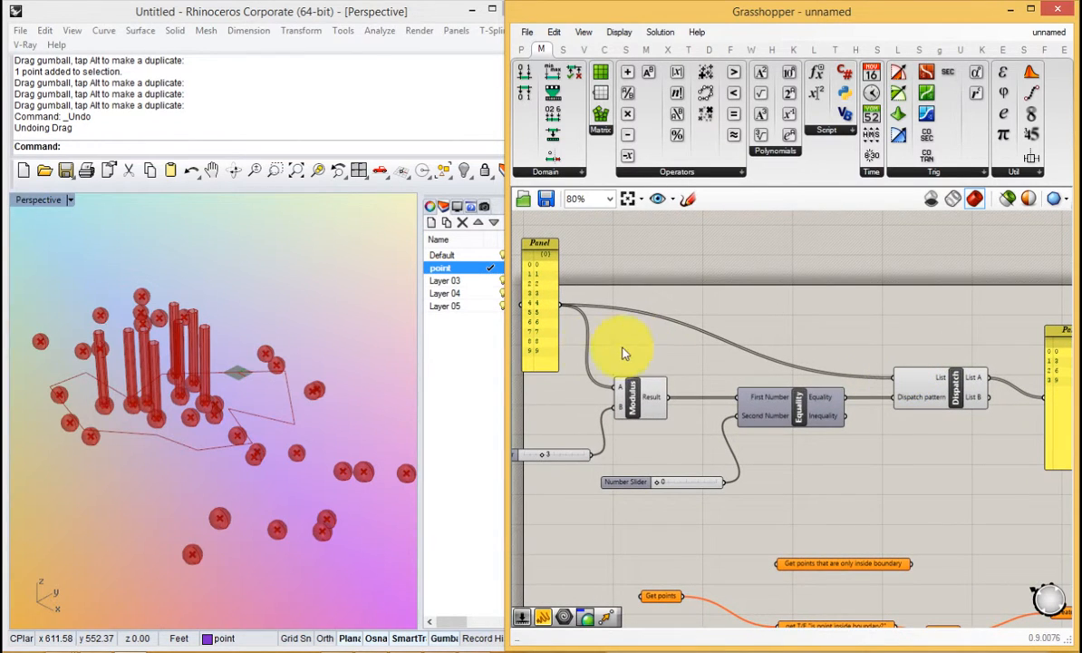
{"action": "left_click_drag", "start_coordinate": [791, 419], "coordinate": [786, 429]}
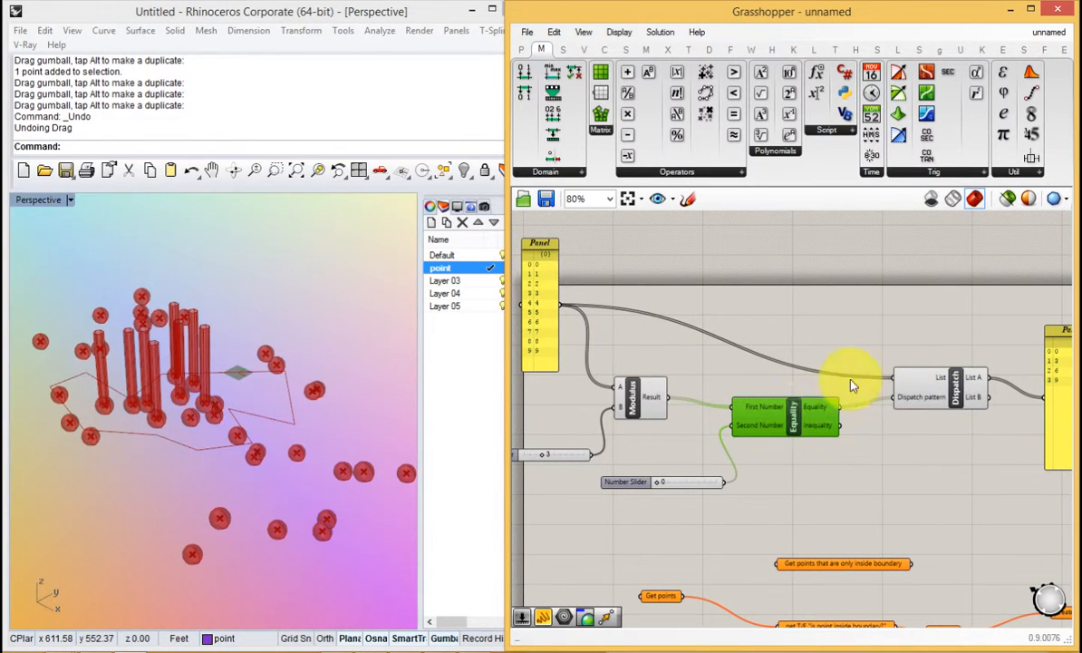
{"action": "right_click_drag", "start_coordinate": [857, 381], "coordinate": [806, 404]}
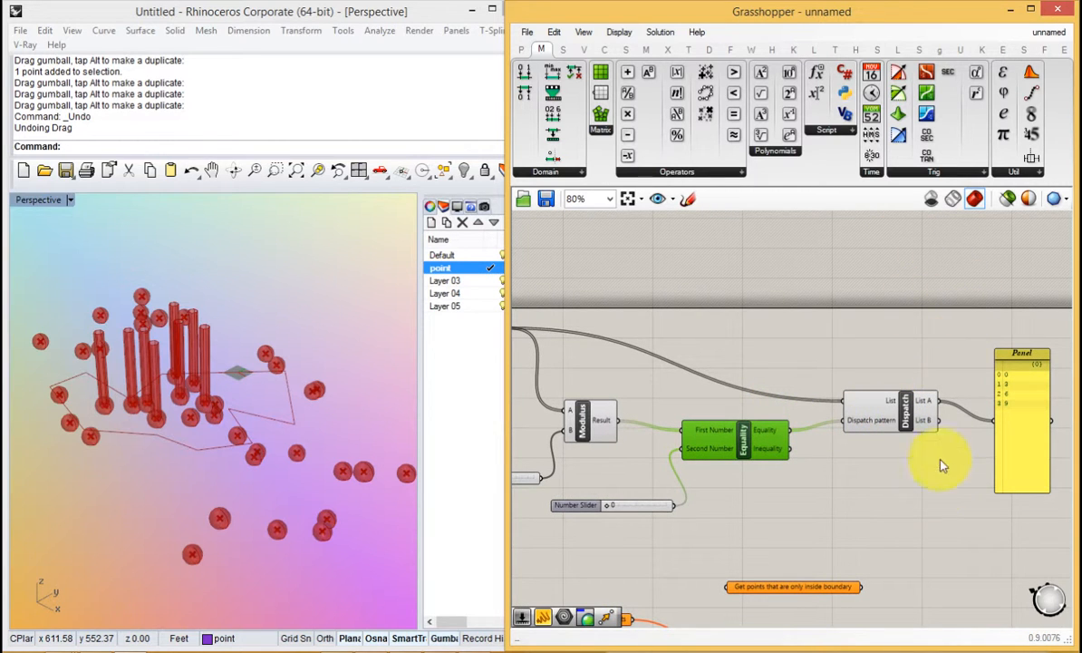
{"action": "right_click_drag", "start_coordinate": [947, 562], "coordinate": [789, 362]}
{"action": "right_click_drag", "start_coordinate": [823, 421], "coordinate": [689, 290]}
{"action": "right_click_drag", "start_coordinate": [802, 453], "coordinate": [585, 344]}
{"action": "right_click_drag", "start_coordinate": [871, 572], "coordinate": [950, 508]}
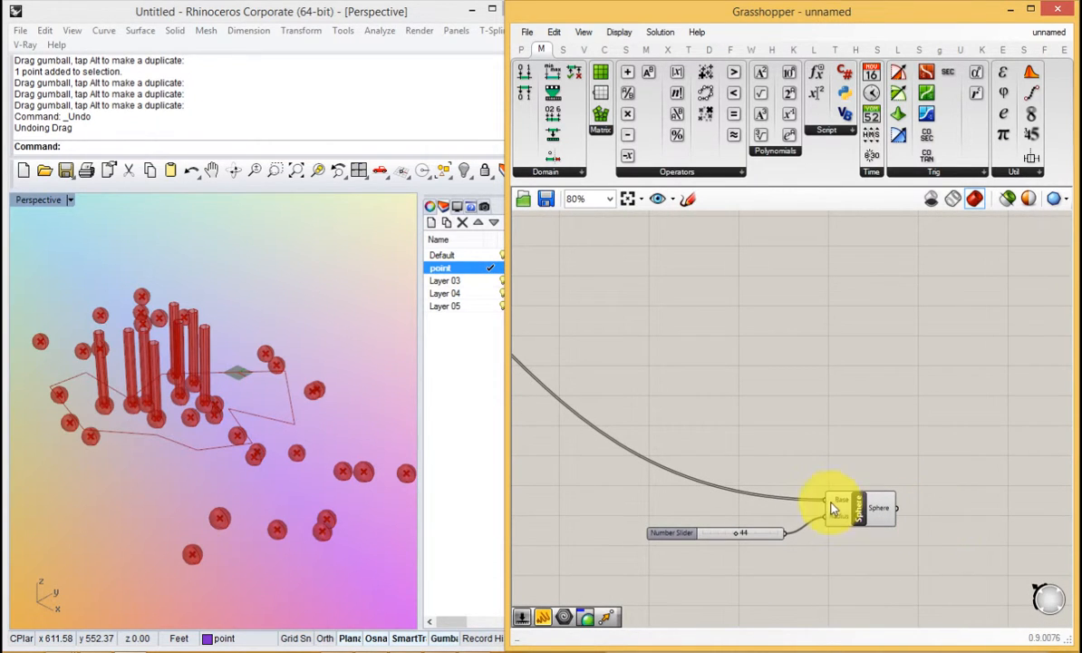
{"action": "double_click", "coordinate": [898, 393]}
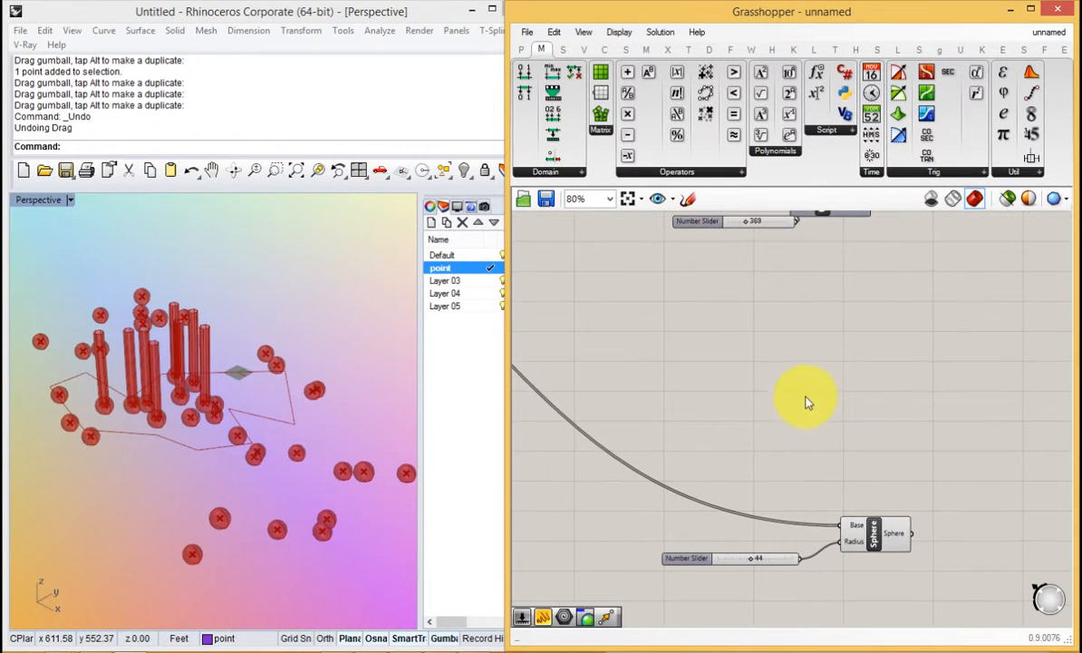
{"action": "type", "text": "Swe"}
{"action": "double_click", "coordinate": [710, 354]}
{"action": "type", "text": "sa"}
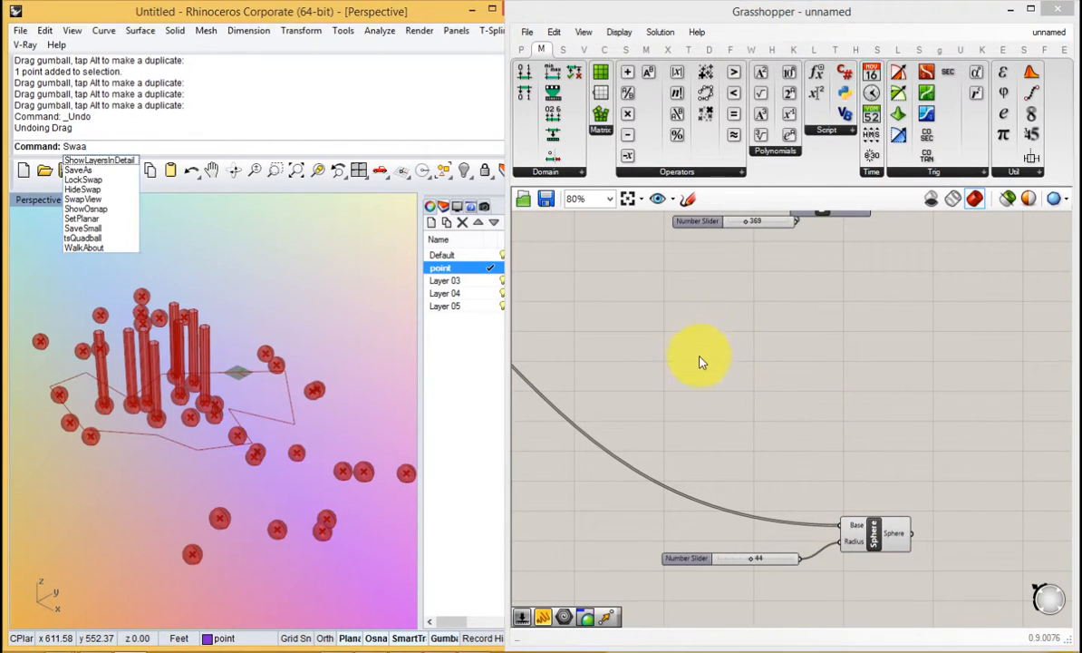
{"action": "left_click", "coordinate": [701, 360]}
{"action": "left_click", "coordinate": [253, 422]}
Add a Colour Swatch above the Sphere's slider and set it to bright green with hue 104°, saturation 100 and value 100.
{"action": "double_click", "coordinate": [720, 374]}
{"action": "type", "text": "swa"}
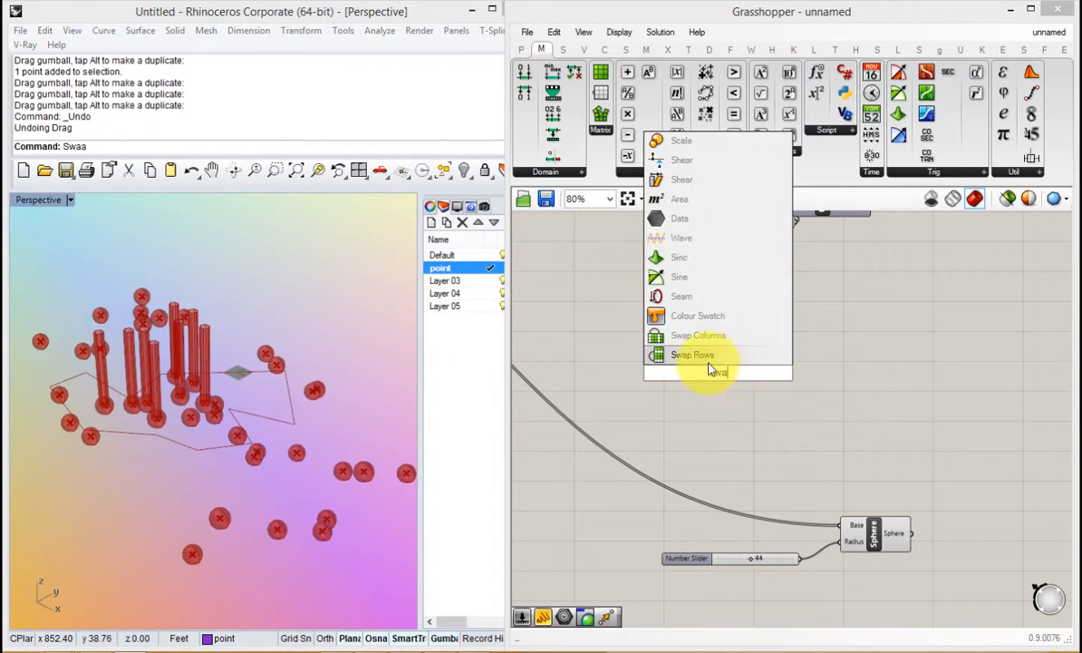
{"action": "left_click", "coordinate": [703, 317]}
{"action": "left_click", "coordinate": [738, 379]}
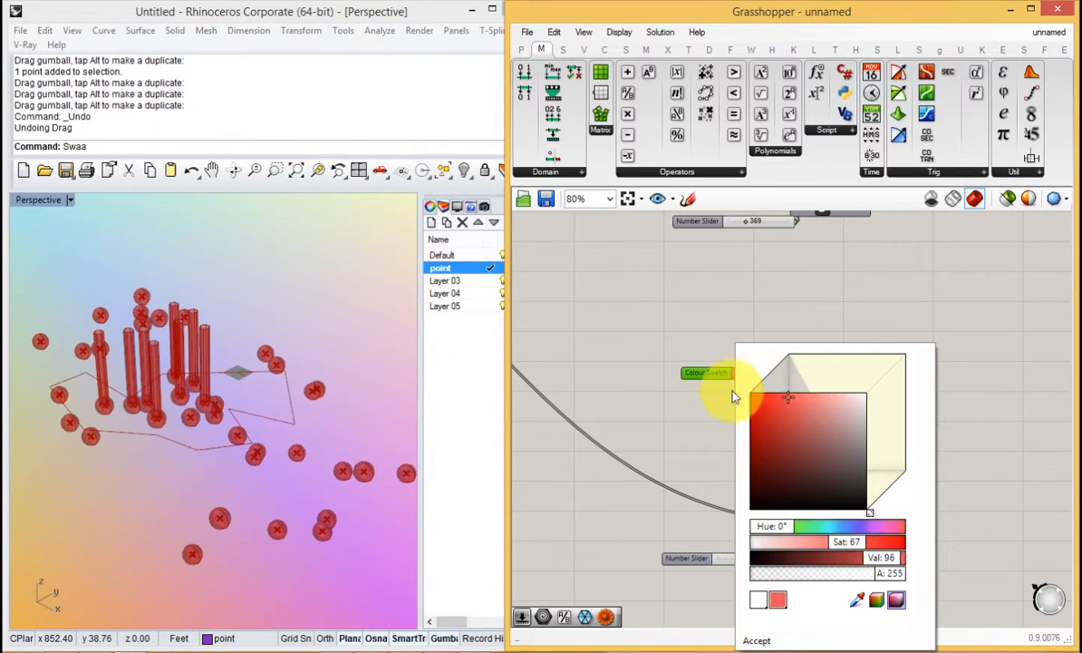
{"action": "left_click_drag", "start_coordinate": [775, 525], "coordinate": [809, 526]}
{"action": "left_click", "coordinate": [707, 374]}
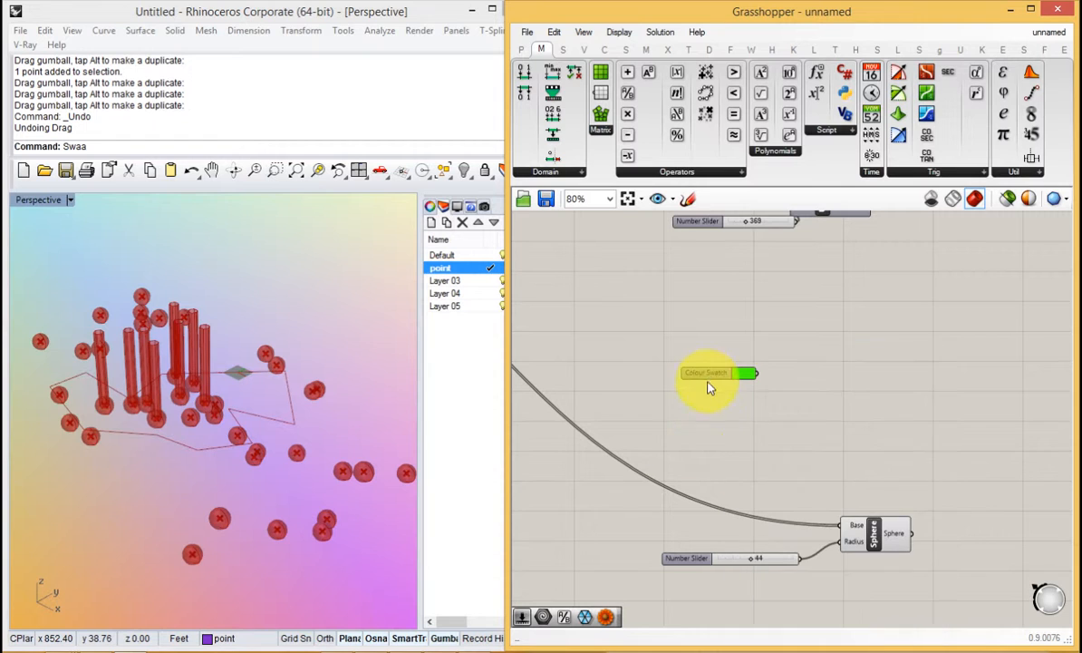
Duplicate the green Colour Swatch, set the copy to red and place it directly below the original.
{"action": "left_click_drag", "start_coordinate": [707, 373], "coordinate": [715, 391], "text": "alt"}
{"action": "left_click", "coordinate": [760, 390]}
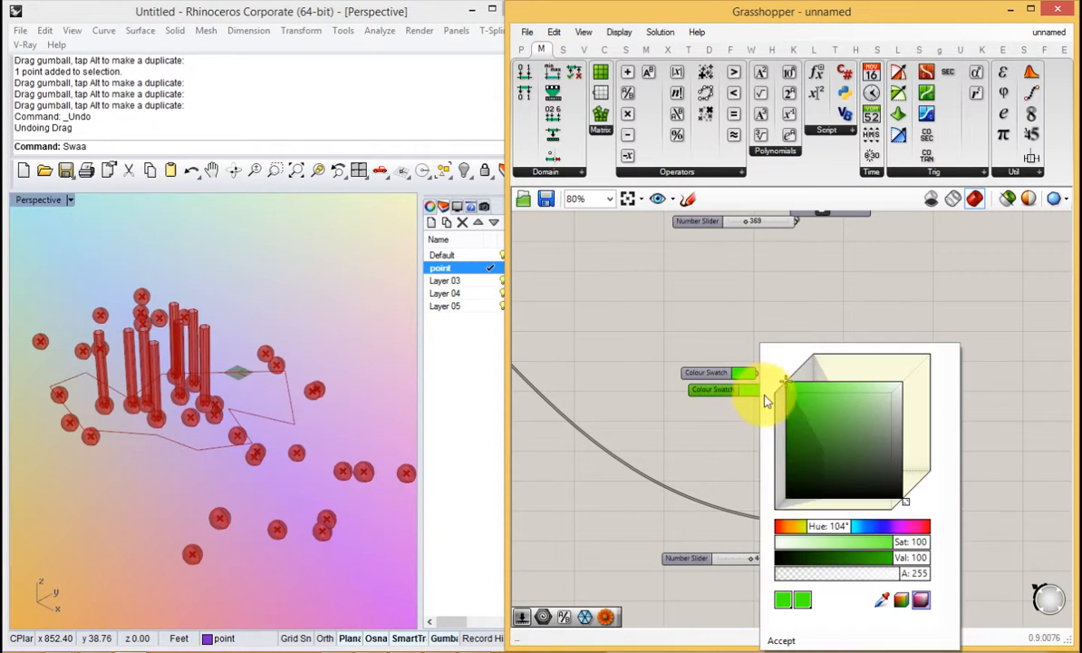
{"action": "left_click", "coordinate": [778, 525]}
{"action": "left_click", "coordinate": [802, 644]}
{"action": "left_click_drag", "start_coordinate": [723, 393], "coordinate": [719, 356]}
{"action": "right_click_drag", "start_coordinate": [698, 357], "coordinate": [834, 393]}
{"action": "right_click_drag", "start_coordinate": [622, 388], "coordinate": [746, 411]}
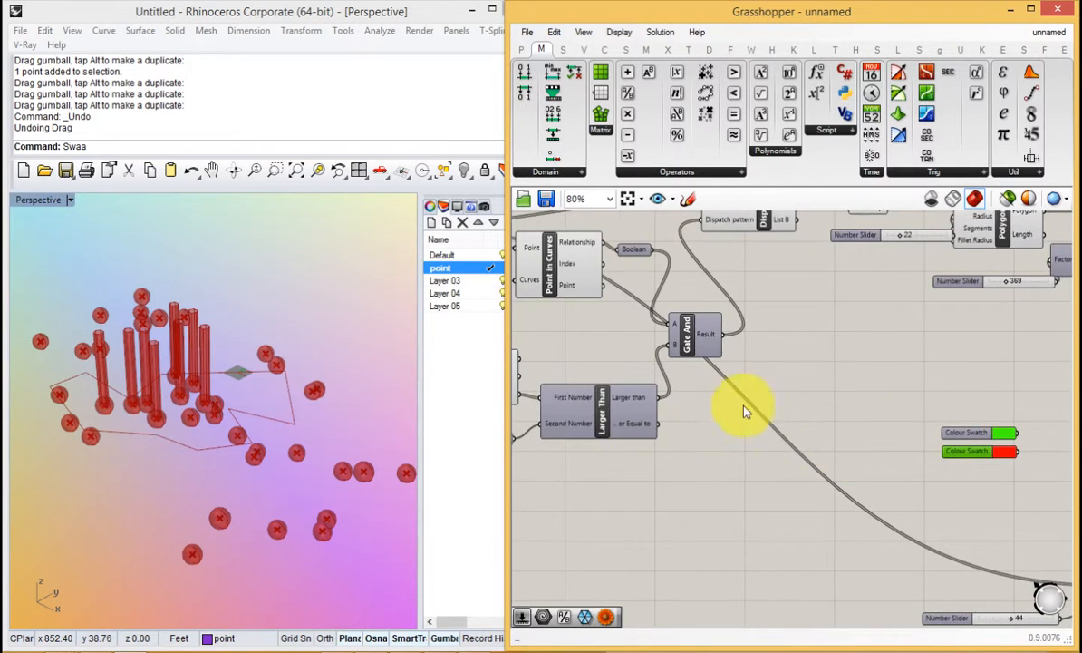
Add a Pick'n'Choose component beside the green and red Colour Swatches, leaving space between them.
{"action": "right_click_drag", "start_coordinate": [966, 416], "coordinate": [816, 410]}
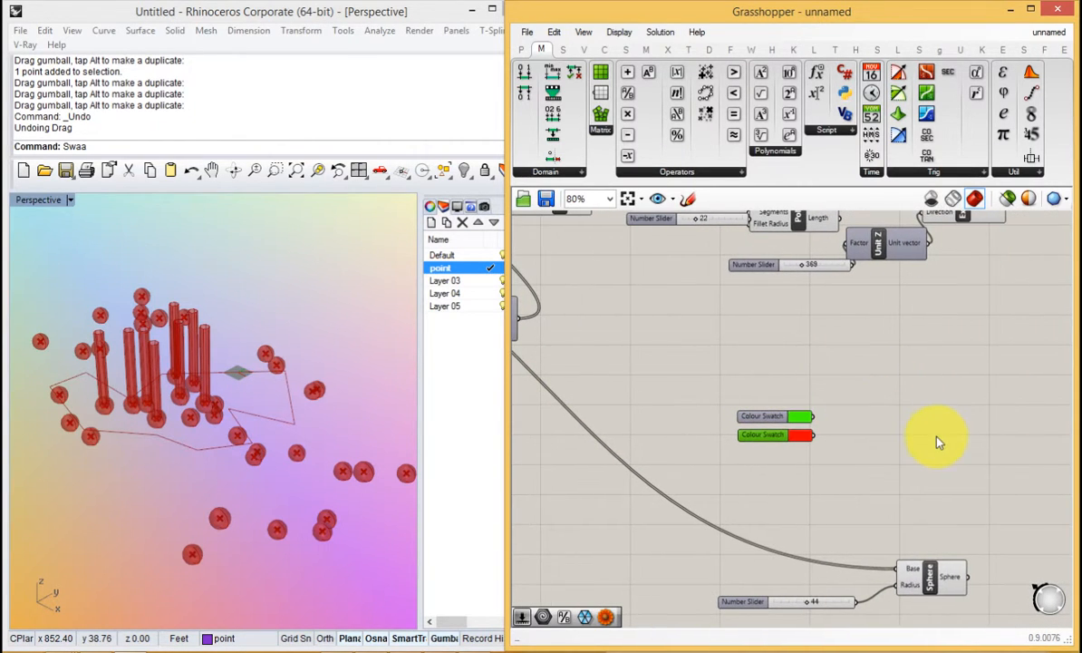
{"action": "double_click", "coordinate": [937, 426]}
{"action": "type", "text": "pi"}
{"action": "left_click", "coordinate": [915, 320]}
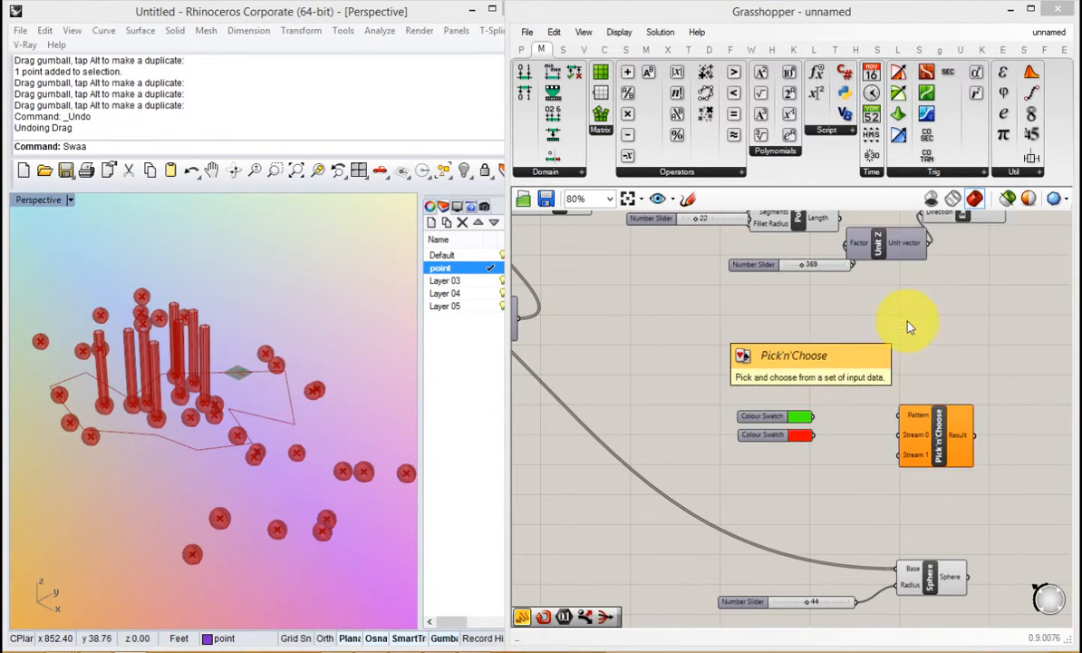
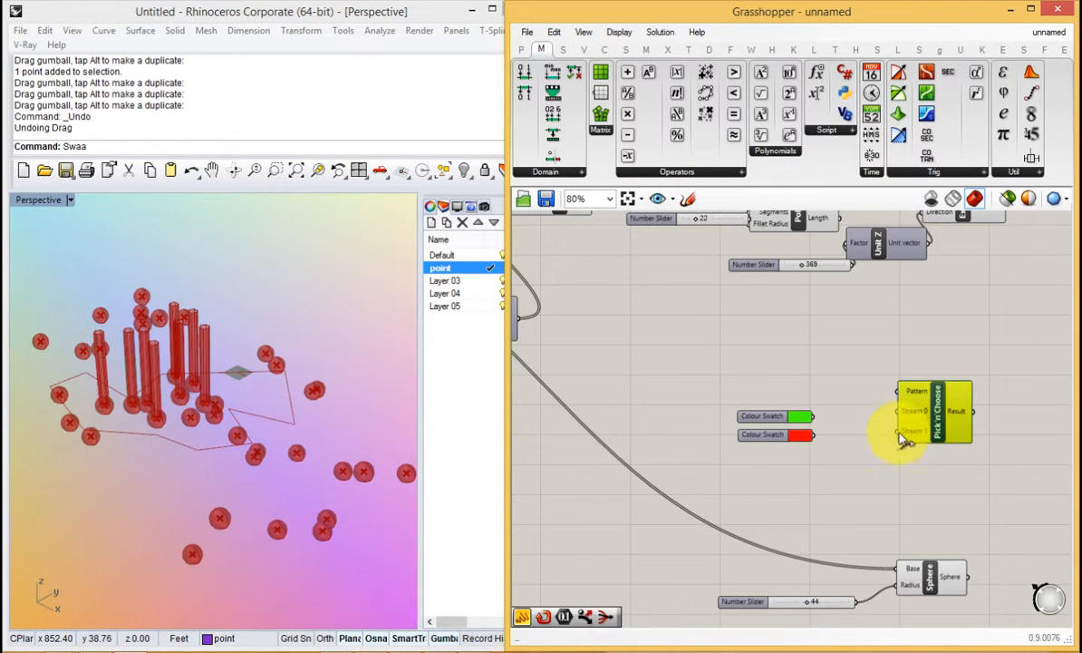
{"action": "right_click_drag", "start_coordinate": [798, 417], "coordinate": [870, 471]}
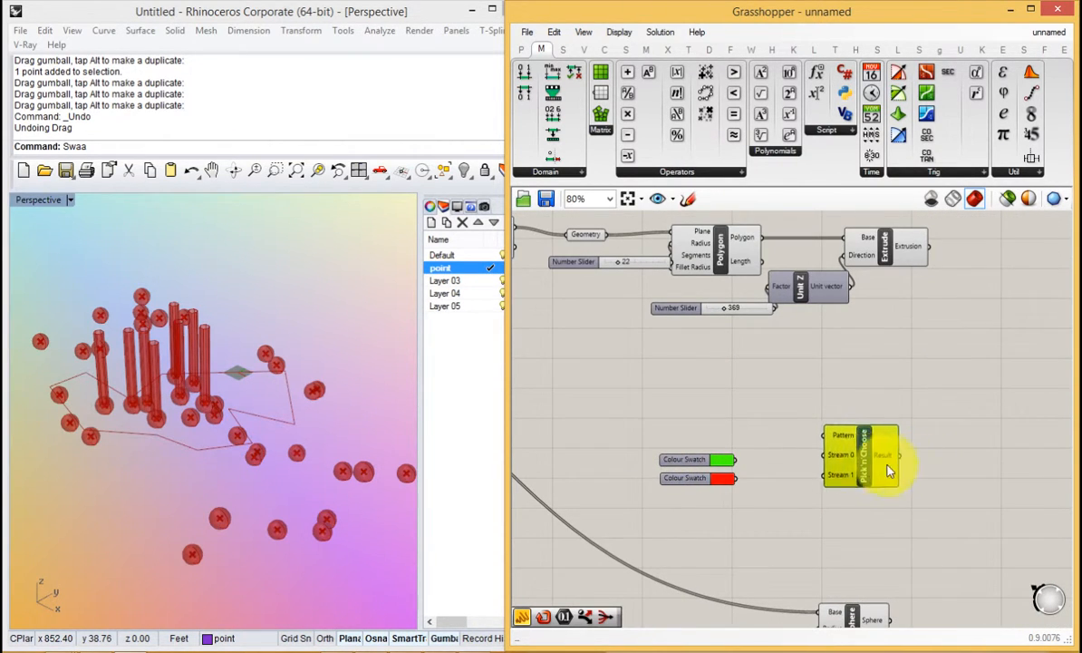
{"action": "left_click_drag", "start_coordinate": [888, 470], "coordinate": [937, 477]}
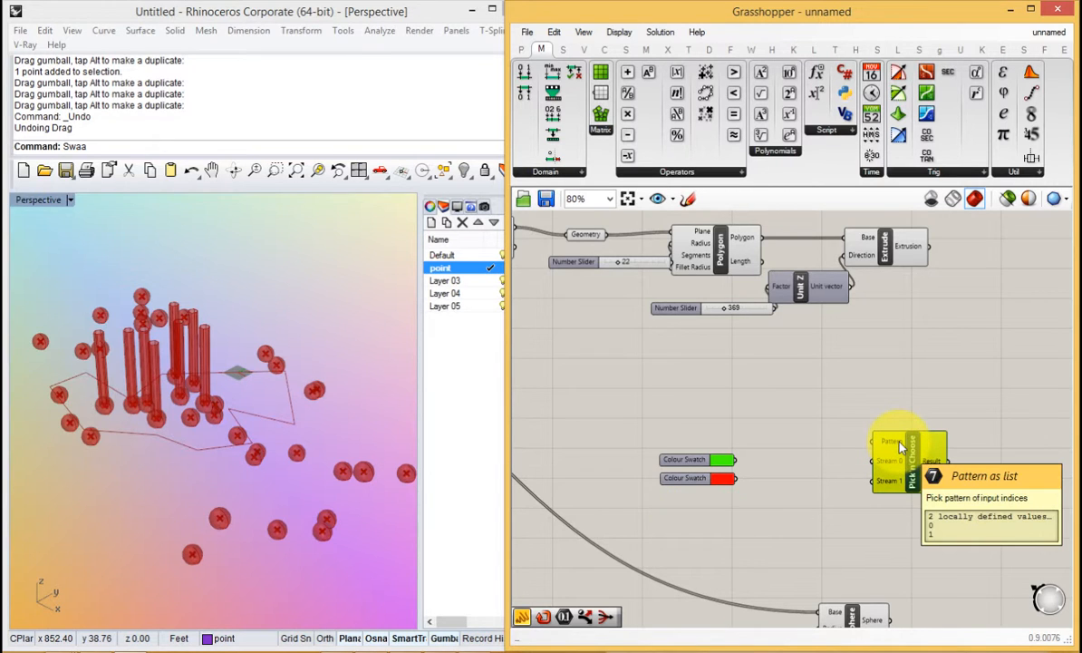
Connect the Gate And component's Result to the Pattern input of Pick'n'Choose.
{"action": "right_click_drag", "start_coordinate": [668, 483], "coordinate": [924, 513]}
{"action": "scroll", "coordinate": [826, 488], "scroll_direction": "down", "scroll_amount": 2}
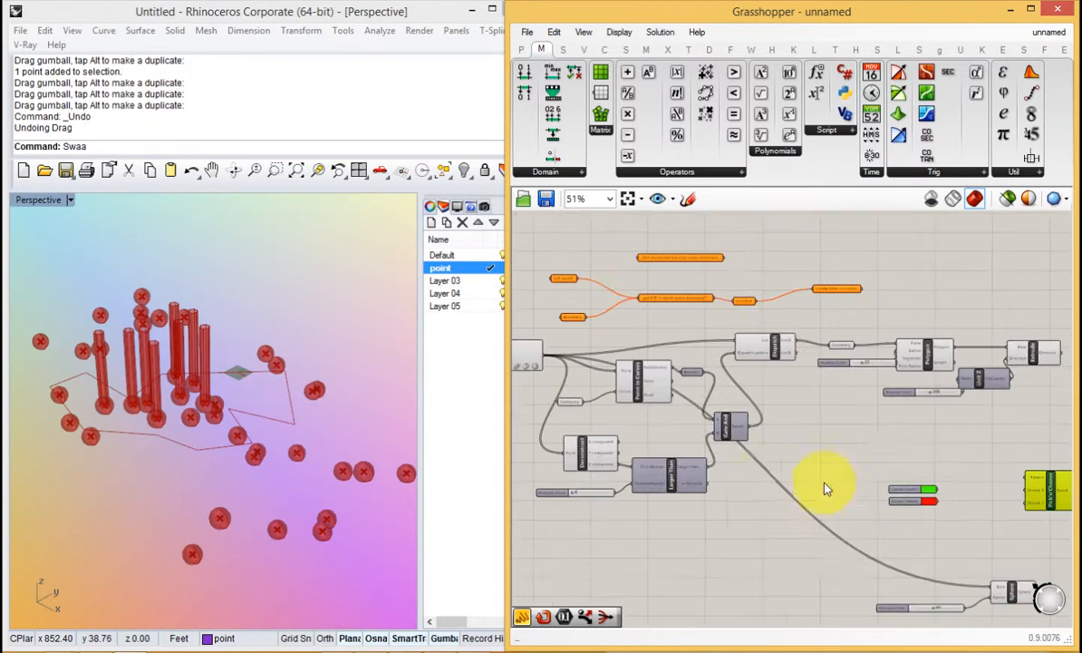
{"action": "scroll", "coordinate": [721, 387], "scroll_direction": "up", "scroll_amount": 2}
{"action": "right_click_drag", "start_coordinate": [689, 381], "coordinate": [630, 374]}
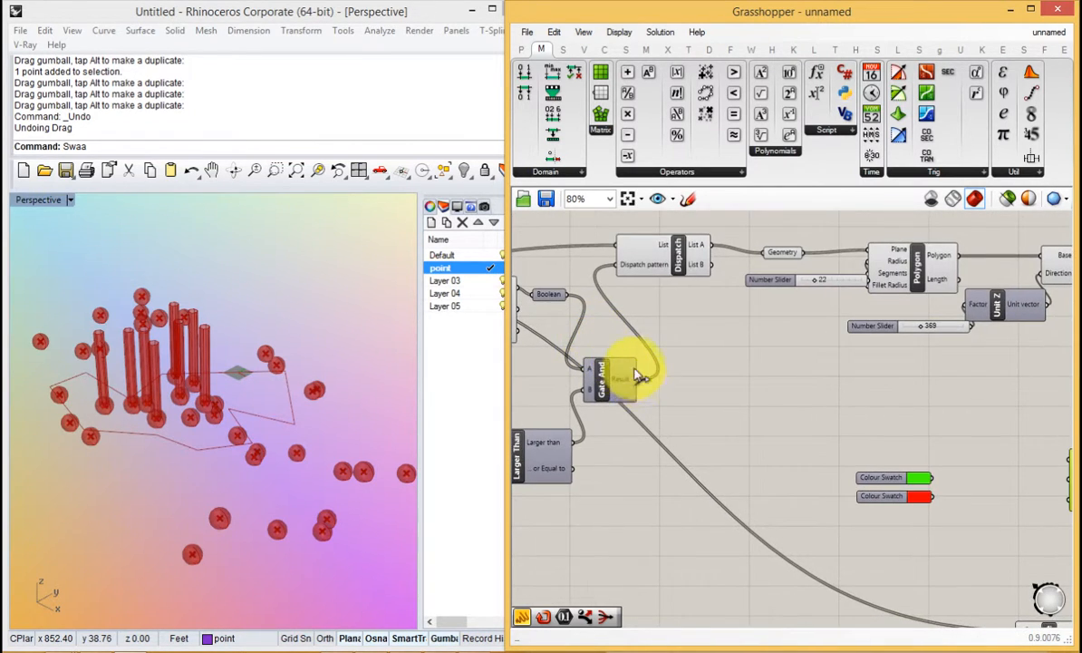
{"action": "left_click_drag", "start_coordinate": [637, 376], "coordinate": [959, 442]}
{"action": "scroll", "coordinate": [913, 406], "scroll_direction": "up", "scroll_amount": 1}
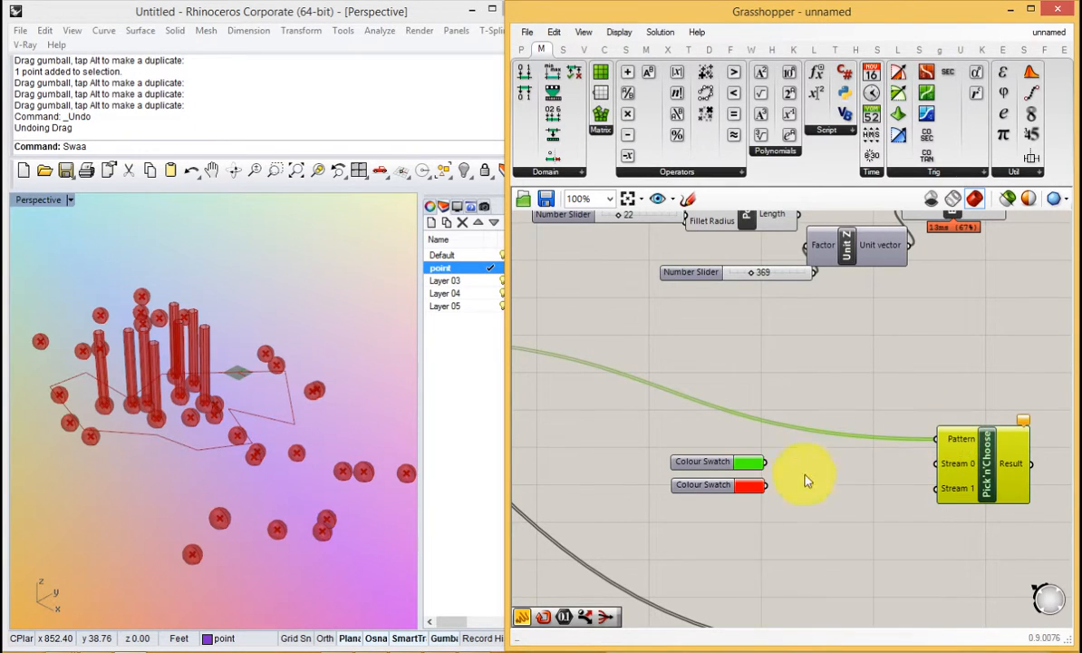
Add a List Length component above the swatches and connect Gate And's Result to its List input.
{"action": "double_click", "coordinate": [812, 379]}
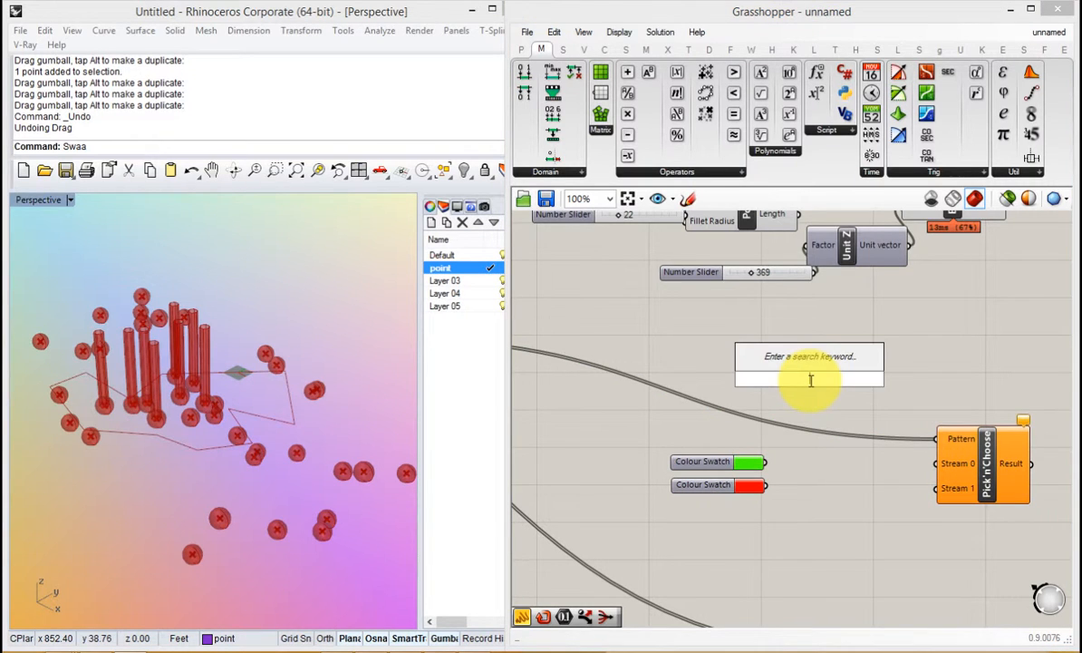
{"action": "type", "text": "len"}
{"action": "left_click", "coordinate": [767, 230]}
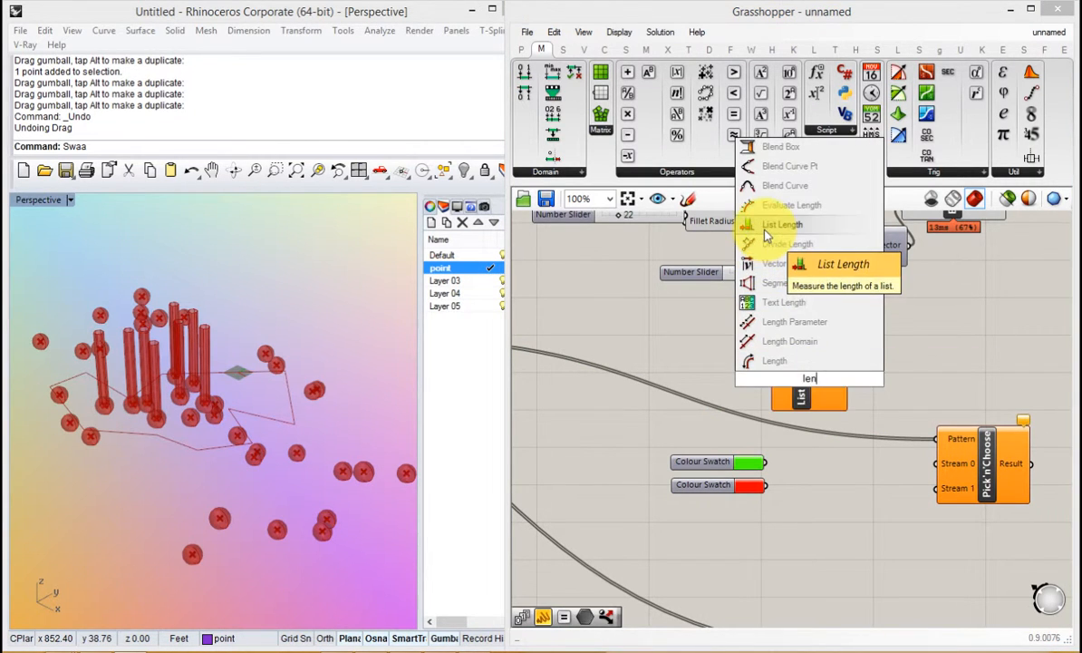
{"action": "right_click_drag", "start_coordinate": [816, 354], "coordinate": [936, 376]}
{"action": "scroll", "coordinate": [936, 375], "scroll_direction": "down", "scroll_amount": 2}
{"action": "right_click_drag", "start_coordinate": [617, 374], "coordinate": [753, 374]}
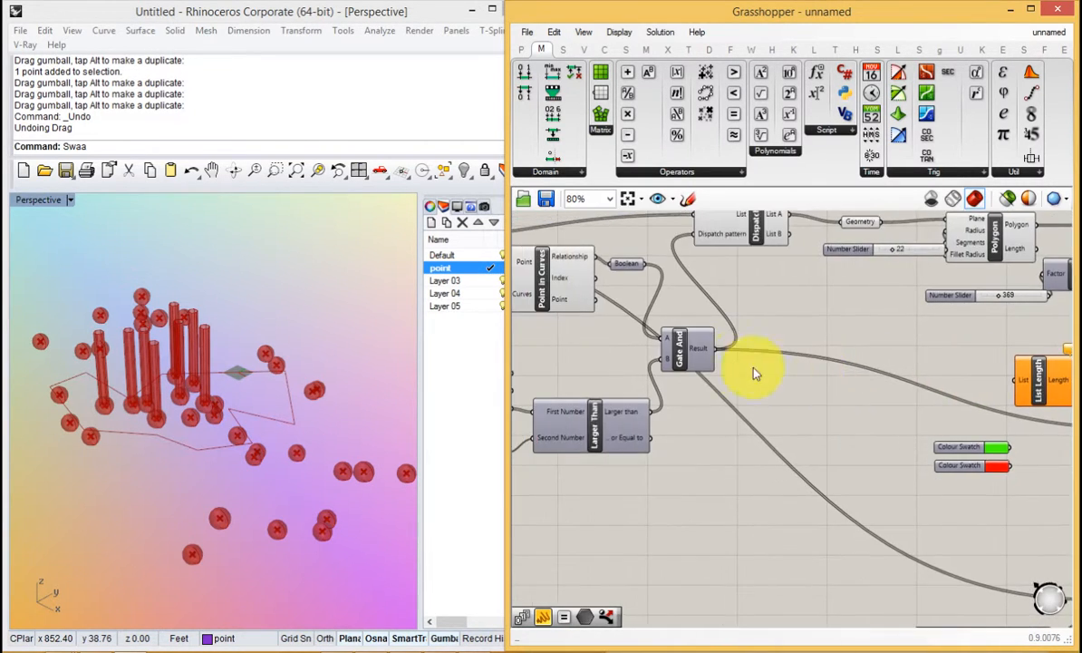
{"action": "right_click_drag", "start_coordinate": [1013, 380], "coordinate": [793, 328]}
{"action": "scroll", "coordinate": [820, 328], "scroll_direction": "up", "scroll_amount": 2}
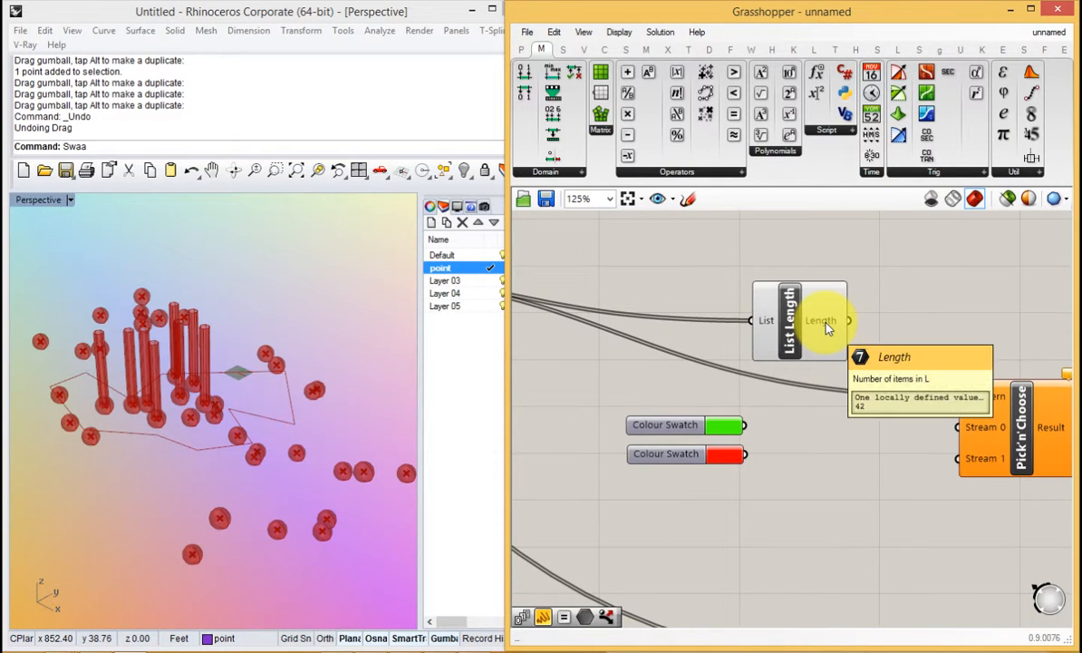
Move List Length down and Pick'n'Choose up to make room, and add a Repeat Data component between them.
{"action": "left_click_drag", "start_coordinate": [834, 352], "coordinate": [857, 451]}
{"action": "right_click_drag", "start_coordinate": [872, 408], "coordinate": [786, 371]}
{"action": "left_click_drag", "start_coordinate": [975, 364], "coordinate": [1034, 278]}
{"action": "double_click", "coordinate": [829, 437]}
{"action": "type", "text": "repea"}
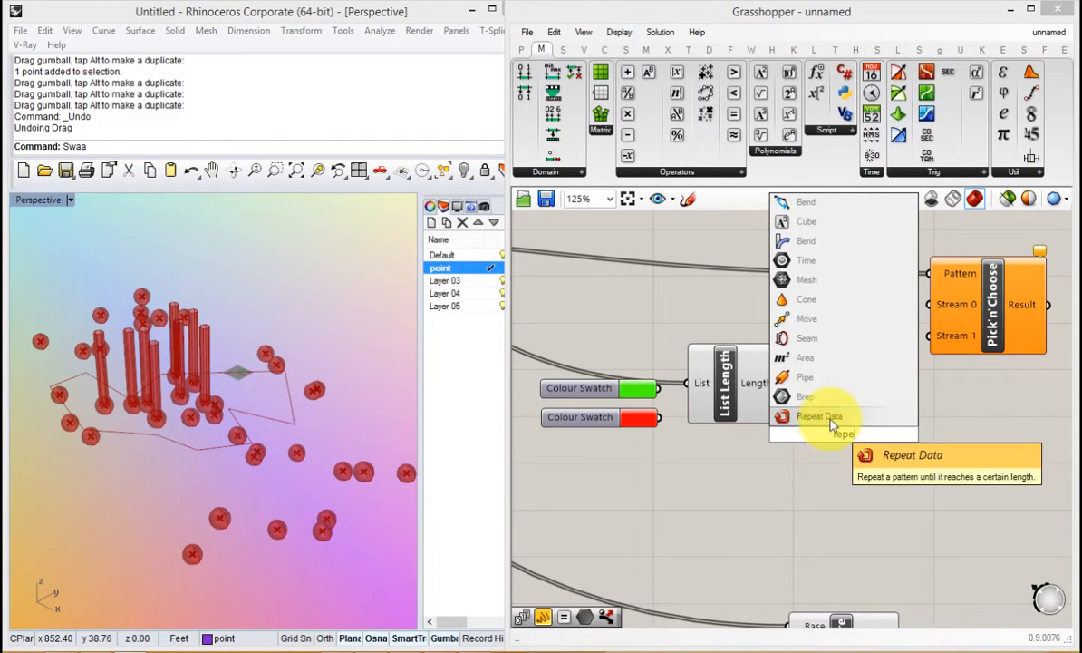
{"action": "left_click", "coordinate": [827, 418]}
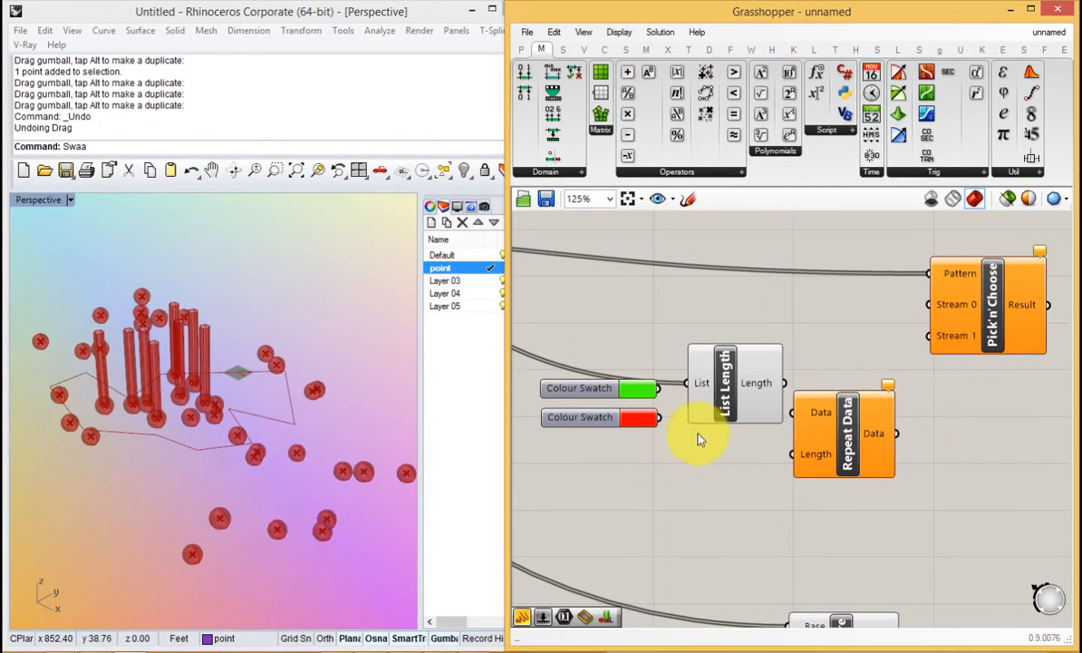
Connect the green Colour Swatch to Repeat Data's Data input and List Length's output to its Length input.
{"action": "left_click_drag", "start_coordinate": [630, 396], "coordinate": [745, 457]}
{"action": "mouse_move", "coordinate": [801, 433]}
{"action": "left_mouse_down"}
{"action": "mouse_move", "coordinate": [819, 459]}
{"action": "mouse_move", "coordinate": [812, 439]}
{"action": "left_mouse_up"}
{"action": "left_click_drag", "start_coordinate": [812, 480], "coordinate": [784, 383]}
{"action": "mouse_move", "coordinate": [905, 467]}
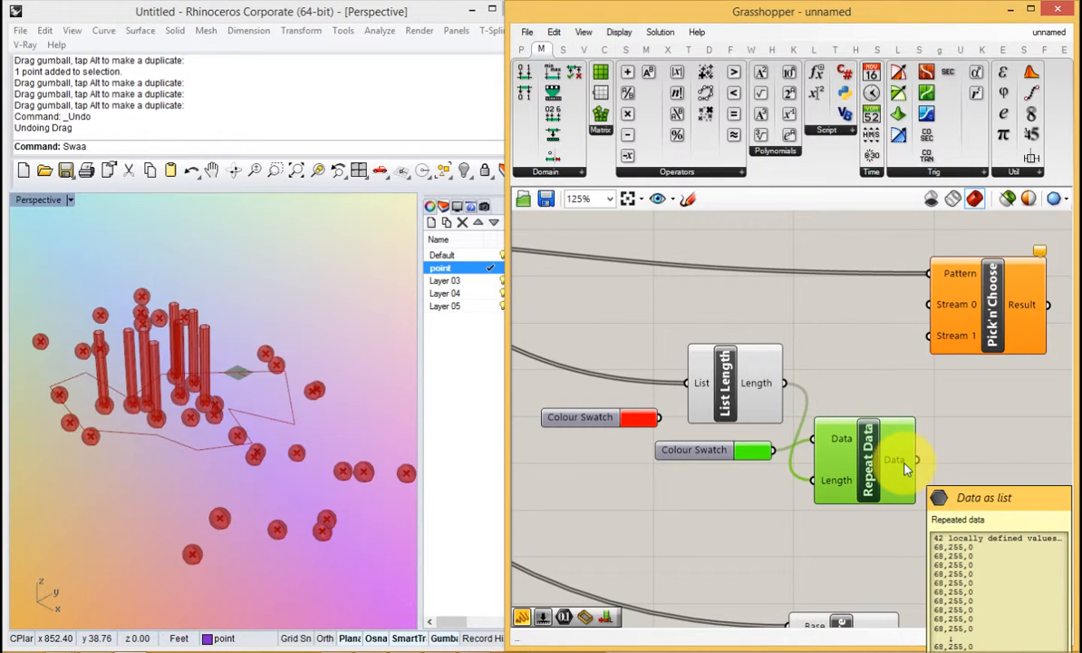
Duplicate the Repeat Data component with its Length connection and feed the red Colour Swatch into the lower one's Data input.
{"action": "left_click_drag", "start_coordinate": [871, 472], "coordinate": [884, 535]}
{"action": "key", "text": "ctrl+c"}
{"action": "key", "text": "ctrl+v"}
{"action": "left_click_drag", "start_coordinate": [600, 417], "coordinate": [836, 498]}
{"action": "mouse_move", "coordinate": [938, 518]}
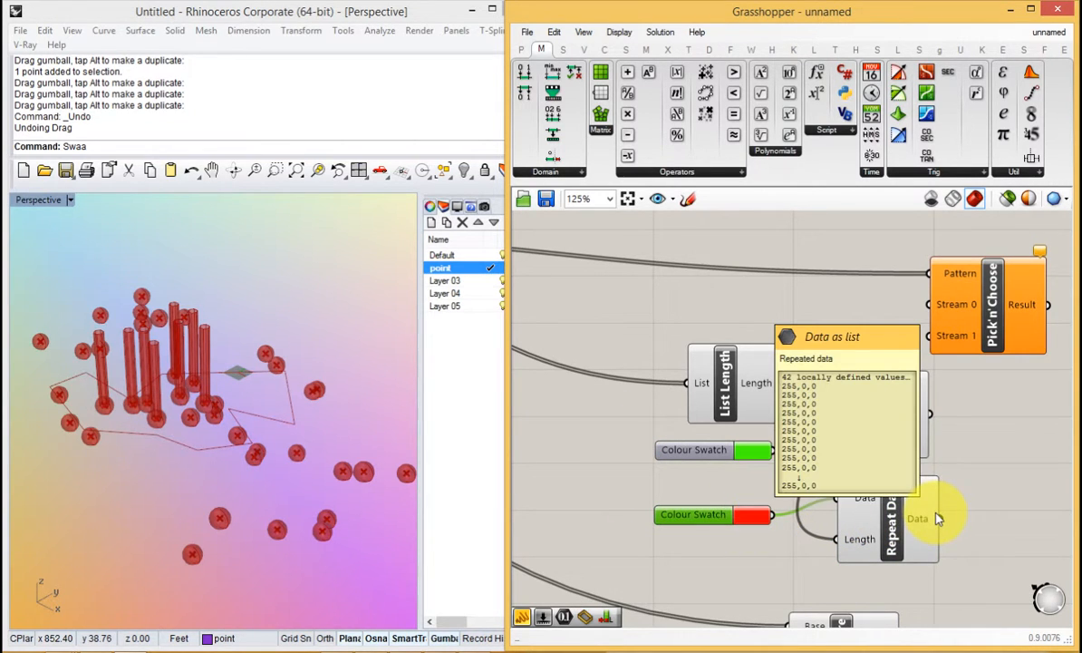
Move List Length up and rearrange the swatches so the red swatch and its Repeat Data sit above the green pair.
{"action": "left_click_drag", "start_coordinate": [763, 408], "coordinate": [725, 356]}
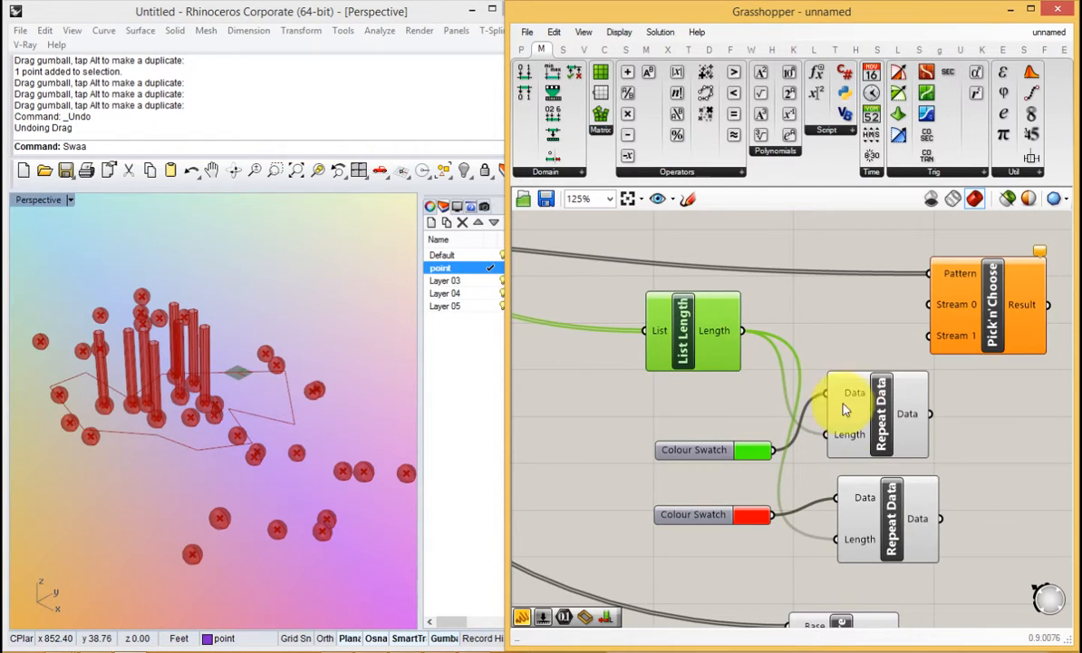
{"action": "left_click_drag", "start_coordinate": [849, 475], "coordinate": [756, 442]}
{"action": "left_click_drag", "start_coordinate": [938, 572], "coordinate": [598, 480]}
{"action": "left_click_drag", "start_coordinate": [878, 506], "coordinate": [863, 328]}
{"action": "left_click_drag", "start_coordinate": [684, 313], "coordinate": [682, 257]}
{"action": "left_click_drag", "start_coordinate": [722, 452], "coordinate": [713, 401]}
Connect the red Repeat Data to Stream 0 and the green Repeat Data to Stream 1 of Pick'n'Choose.
{"action": "right_click_drag", "start_coordinate": [943, 325], "coordinate": [882, 416]}
{"action": "left_click_drag", "start_coordinate": [933, 397], "coordinate": [948, 335]}
{"action": "left_click_drag", "start_coordinate": [847, 424], "coordinate": [946, 363]}
{"action": "left_click_drag", "start_coordinate": [869, 504], "coordinate": [906, 364]}
{"action": "mouse_move", "coordinate": [935, 313]}
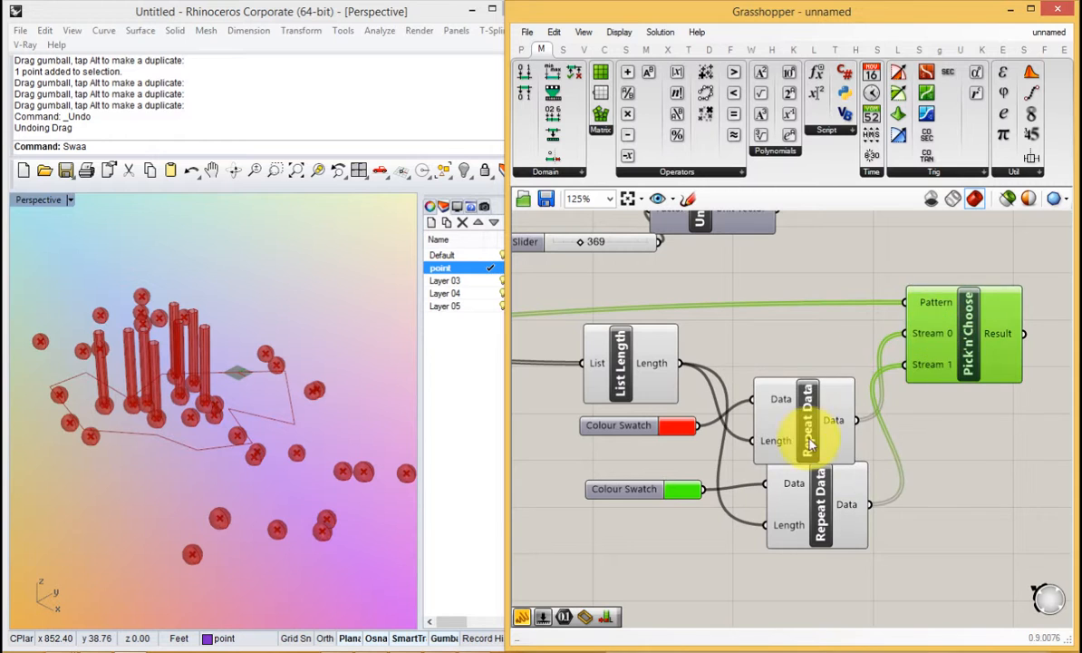
{"action": "left_click_drag", "start_coordinate": [811, 442], "coordinate": [802, 419]}
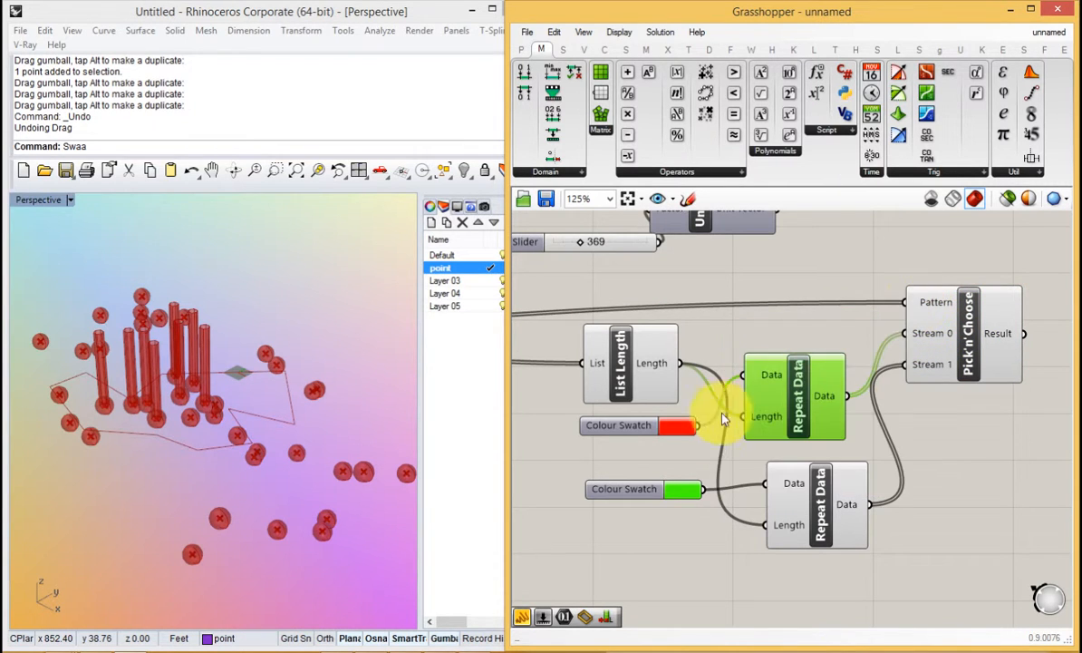
Add a Panel beside Pick'n'Choose, connect the Result output to it, and make the panel taller.
{"action": "right_click_drag", "start_coordinate": [998, 377], "coordinate": [805, 403]}
{"action": "double_click", "coordinate": [905, 381]}
{"action": "key", "text": "Escape"}
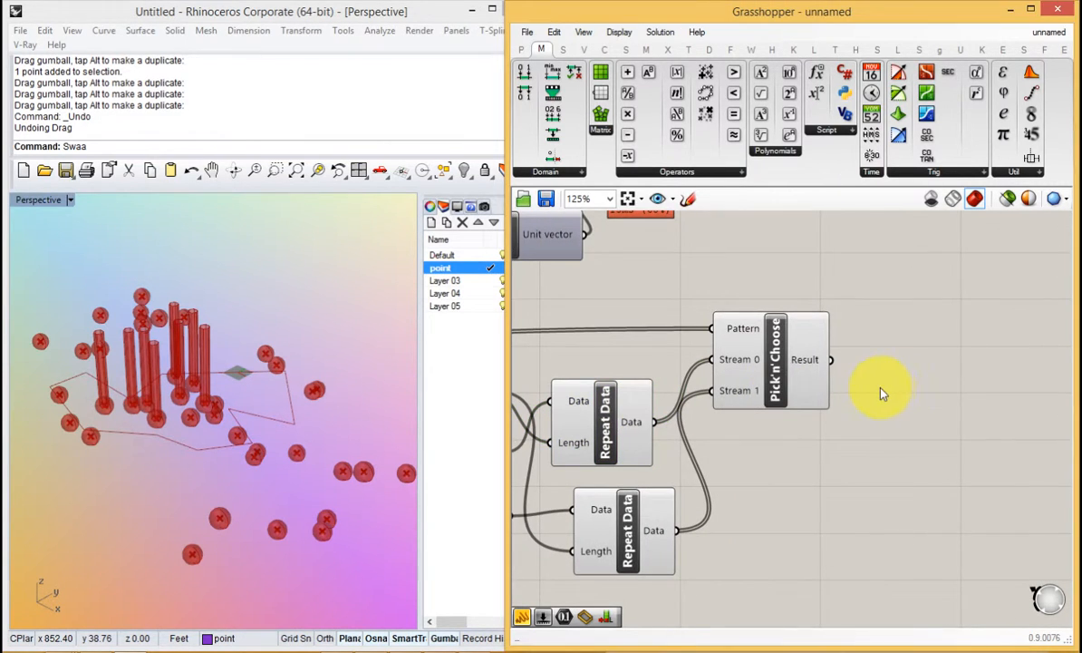
{"action": "double_click", "coordinate": [892, 386]}
{"action": "type", "text": "pan"}
{"action": "key", "text": "Return"}
{"action": "left_click_drag", "start_coordinate": [955, 377], "coordinate": [1038, 367]}
{"action": "left_click_drag", "start_coordinate": [831, 360], "coordinate": [902, 389]}
{"action": "left_click_drag", "start_coordinate": [951, 405], "coordinate": [953, 597]}
{"action": "left_click_drag", "start_coordinate": [995, 545], "coordinate": [1005, 395]}
{"action": "scroll", "coordinate": [986, 360], "scroll_direction": "down", "scroll_amount": 3}
{"action": "left_click", "coordinate": [932, 470]}
{"action": "double_click", "coordinate": [933, 475]}
{"action": "type", "text": "preview"}
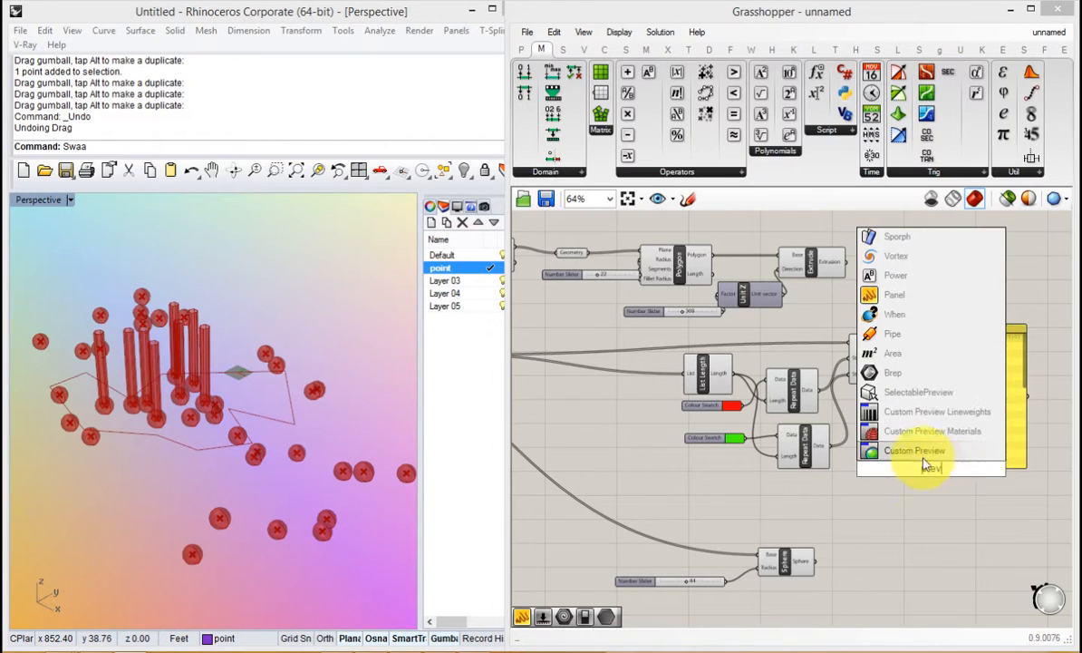
{"action": "left_click", "coordinate": [902, 450]}
{"action": "key", "text": "ctrl+z"}
Add a Custom Preview component and connect the Sphere output to Geometry and the Pick'n'Choose Result to Shader.
{"action": "double_click", "coordinate": [907, 481]}
{"action": "type", "text": "prev"}
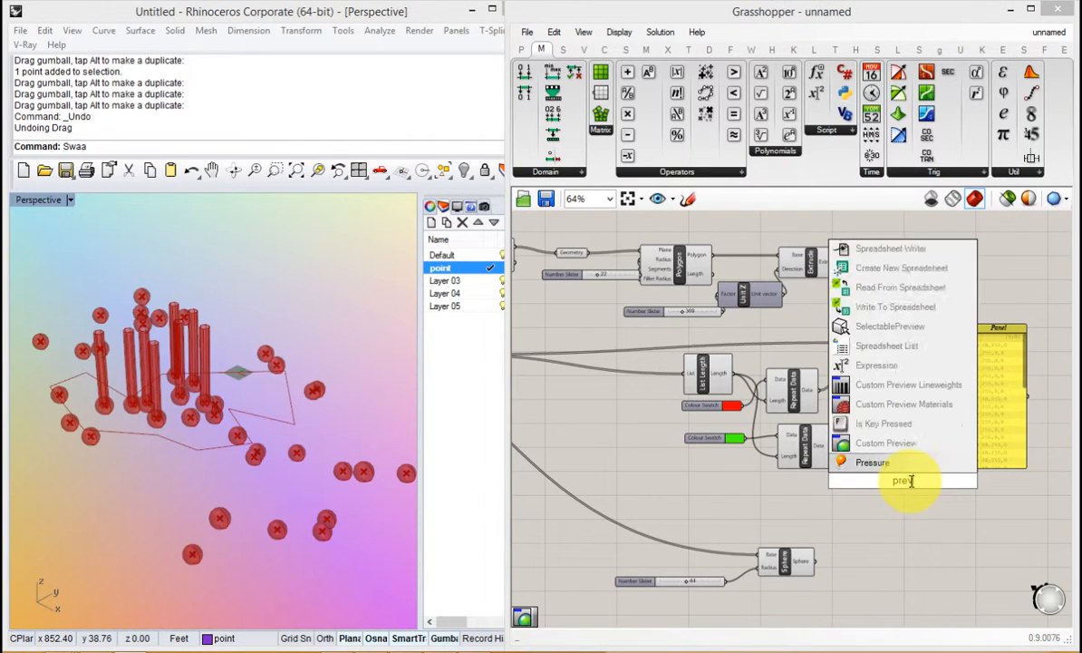
{"action": "left_click", "coordinate": [896, 463]}
{"action": "left_click_drag", "start_coordinate": [864, 491], "coordinate": [881, 471]}
{"action": "left_click_drag", "start_coordinate": [883, 467], "coordinate": [817, 561]}
{"action": "left_click_drag", "start_coordinate": [908, 485], "coordinate": [977, 497]}
{"action": "left_click_drag", "start_coordinate": [919, 380], "coordinate": [952, 504]}
{"action": "left_click", "coordinate": [815, 515]}
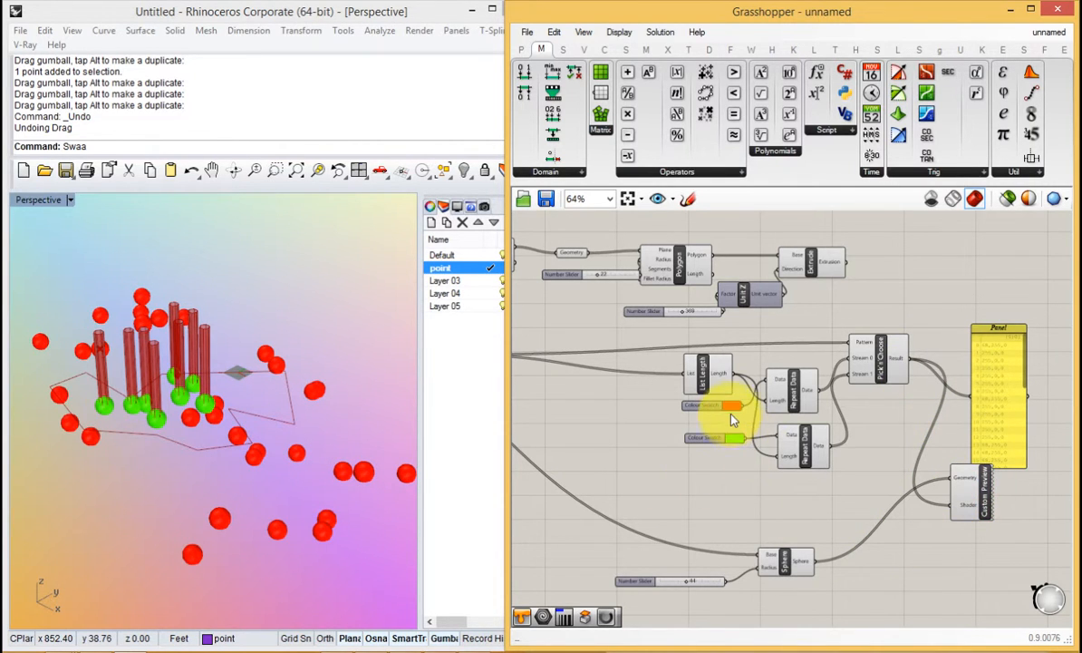
Move the Sphere component and its radius slider up beneath the Repeat Data components.
{"action": "right_click_drag", "start_coordinate": [205, 505], "coordinate": [238, 448]}
{"action": "left_click_drag", "start_coordinate": [789, 603], "coordinate": [715, 544]}
{"action": "left_click_drag", "start_coordinate": [781, 559], "coordinate": [774, 493]}
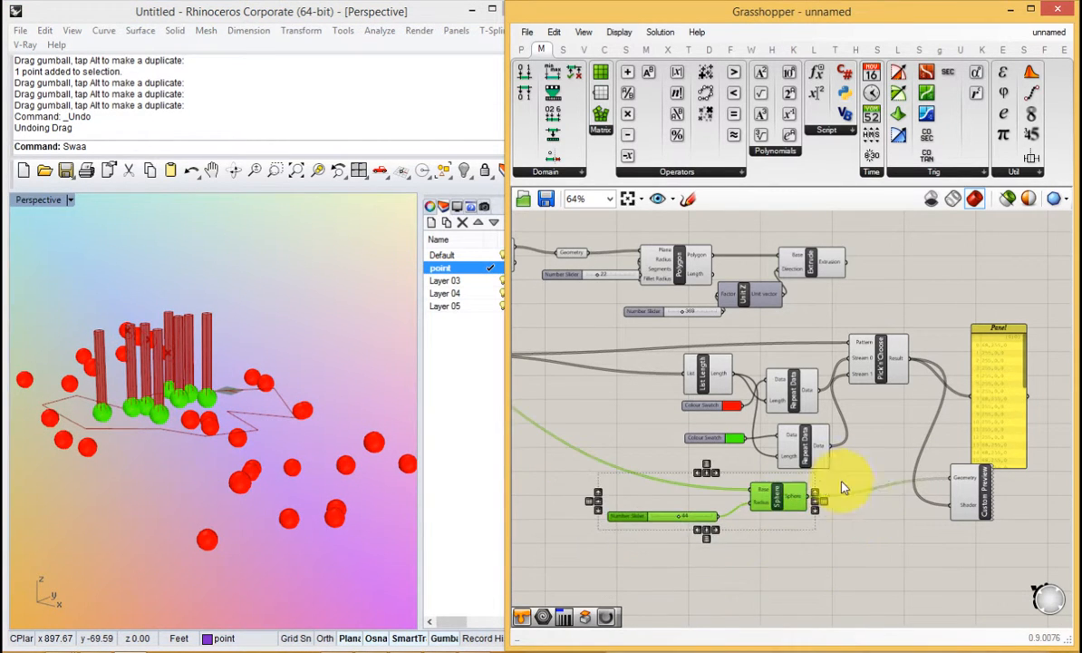
{"action": "left_click", "coordinate": [845, 487]}
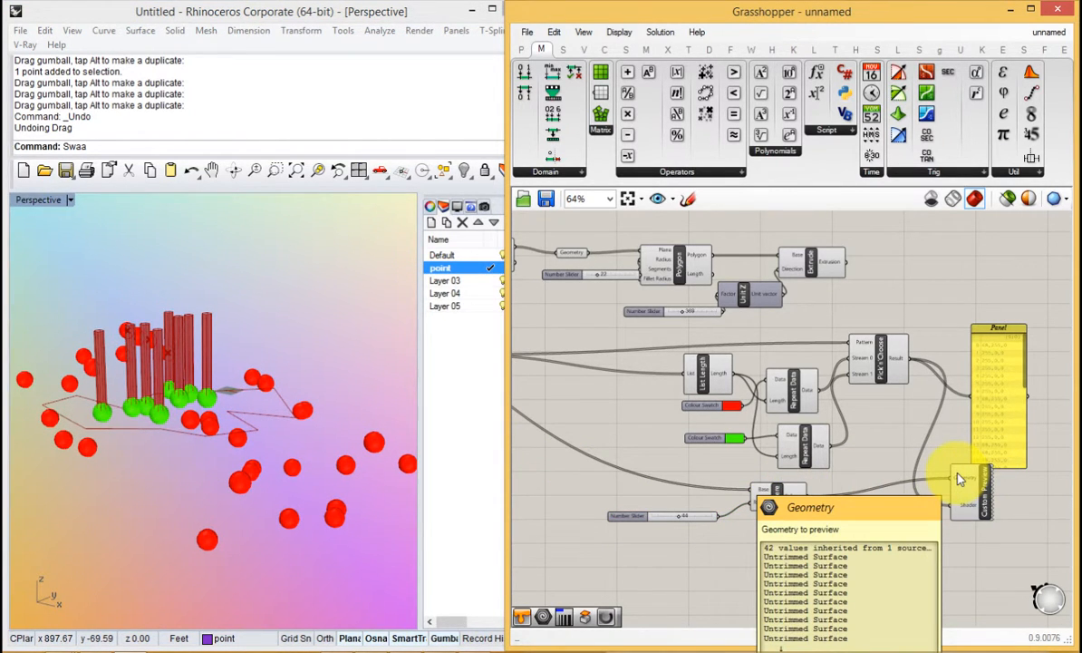
Examine the Pick'n'Choose result and pattern values and trace the pattern wire back to Gate And.
{"action": "mouse_move", "coordinate": [905, 365]}
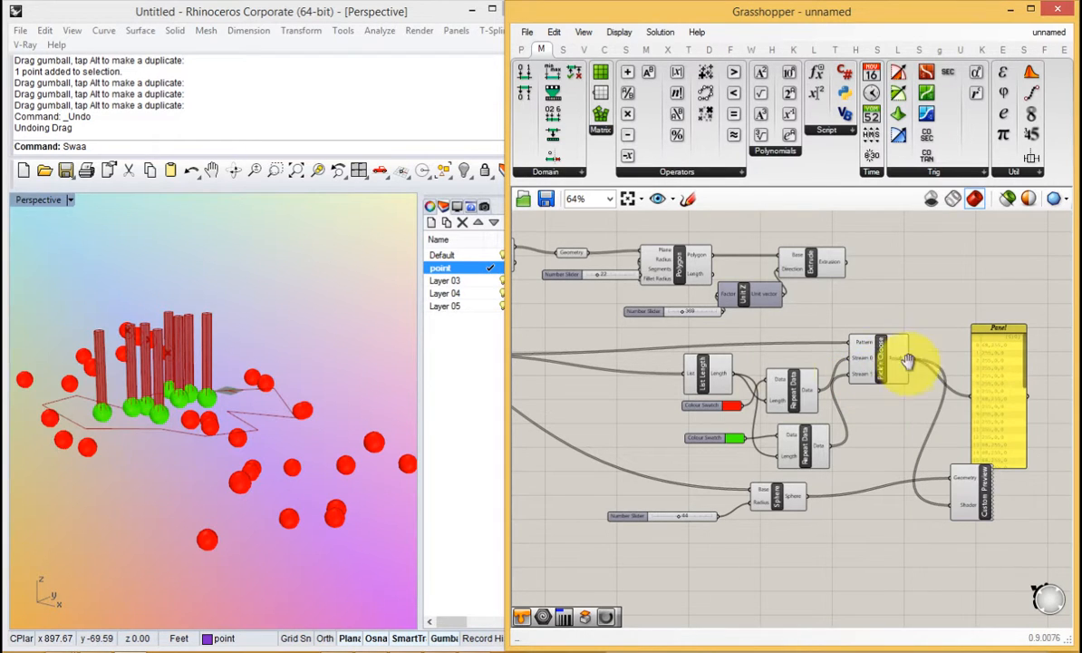
{"action": "right_click_drag", "start_coordinate": [909, 363], "coordinate": [935, 365]}
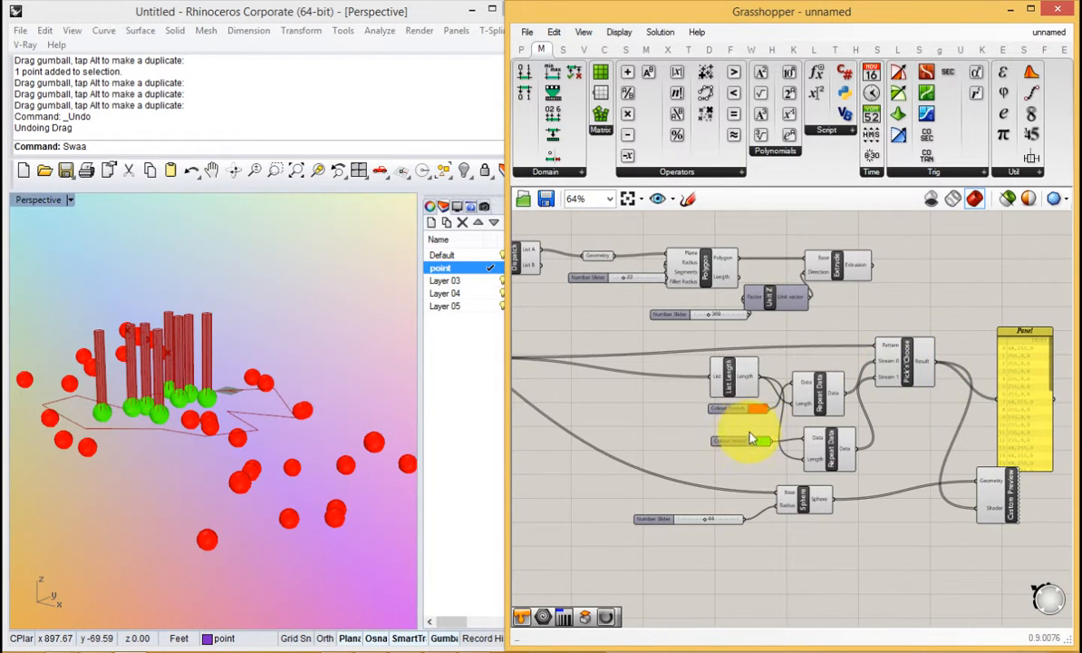
{"action": "right_click_drag", "start_coordinate": [904, 360], "coordinate": [893, 390]}
{"action": "scroll", "coordinate": [893, 398], "scroll_direction": "up", "scroll_amount": 2}
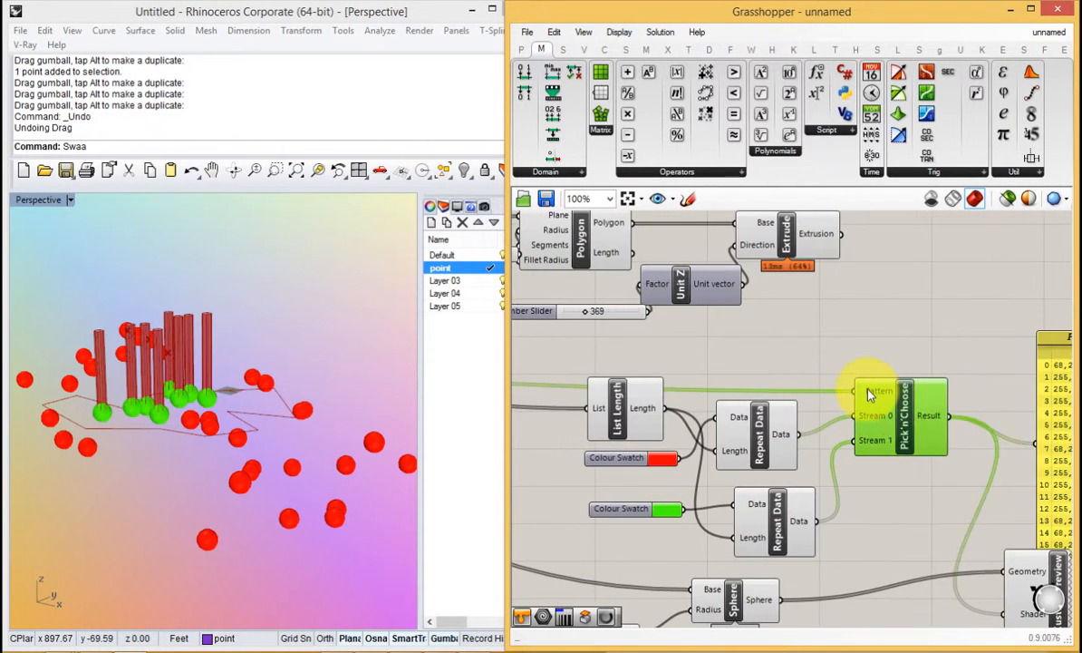
{"action": "mouse_move", "coordinate": [868, 395]}
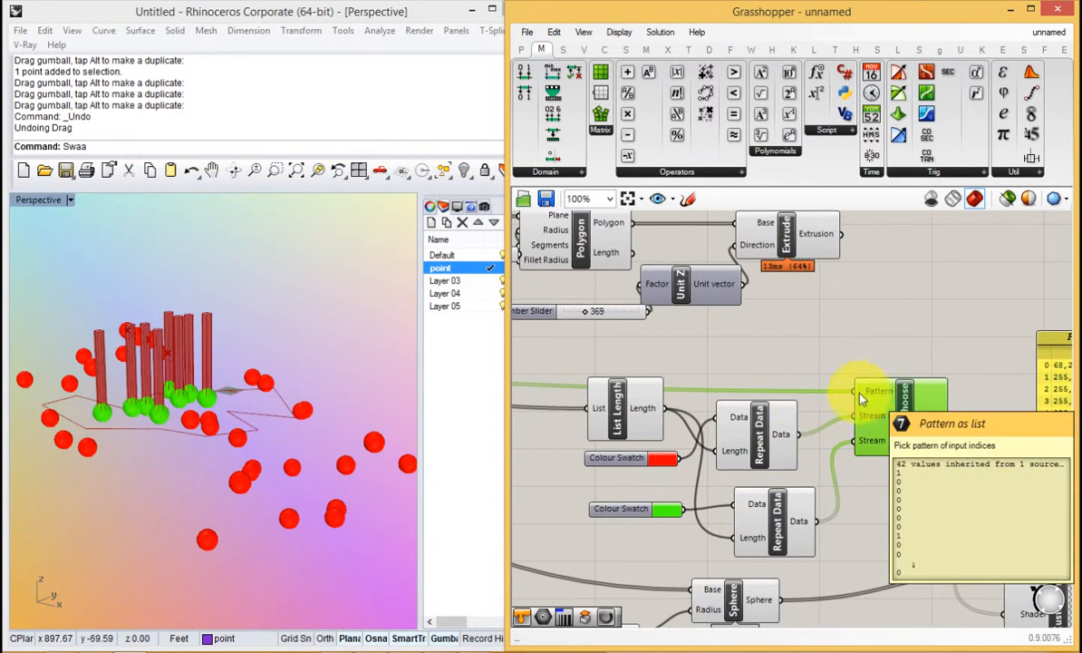
{"action": "right_click_drag", "start_coordinate": [679, 398], "coordinate": [891, 395]}
{"action": "right_click_drag", "start_coordinate": [555, 403], "coordinate": [846, 405]}
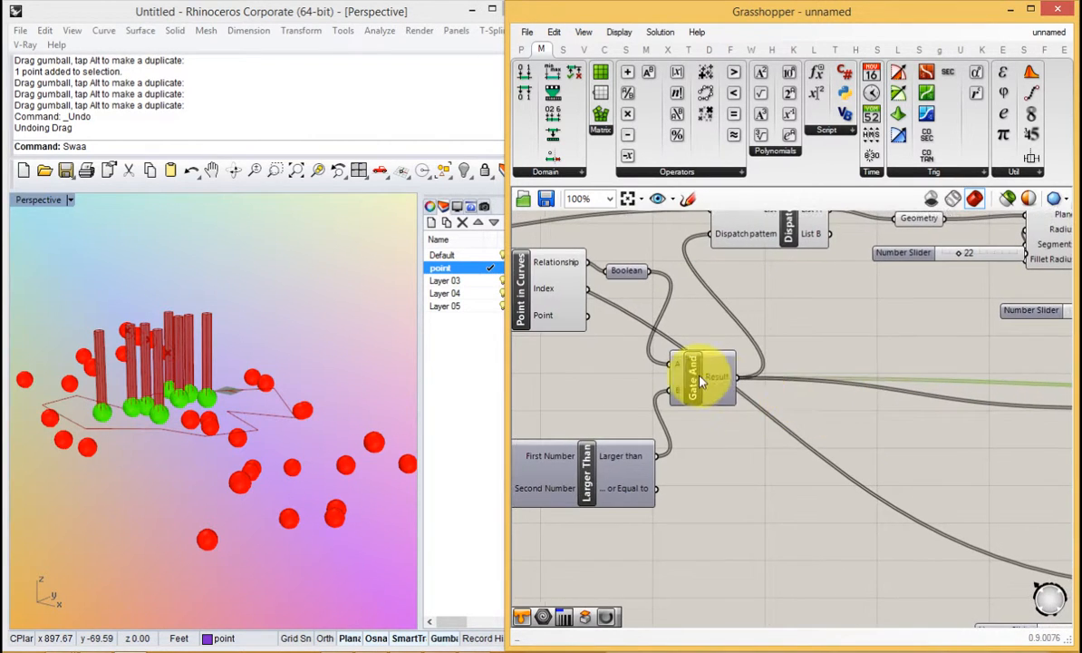
Shift the Gate And component slightly right and the Geometry Pipeline farther left from Point in Curves.
{"action": "left_click_drag", "start_coordinate": [699, 377], "coordinate": [723, 378]}
{"action": "right_click_drag", "start_coordinate": [807, 389], "coordinate": [918, 404]}
{"action": "left_click_drag", "start_coordinate": [762, 566], "coordinate": [568, 292]}
{"action": "right_click_drag", "start_coordinate": [565, 311], "coordinate": [786, 346]}
{"action": "left_click", "coordinate": [786, 426]}
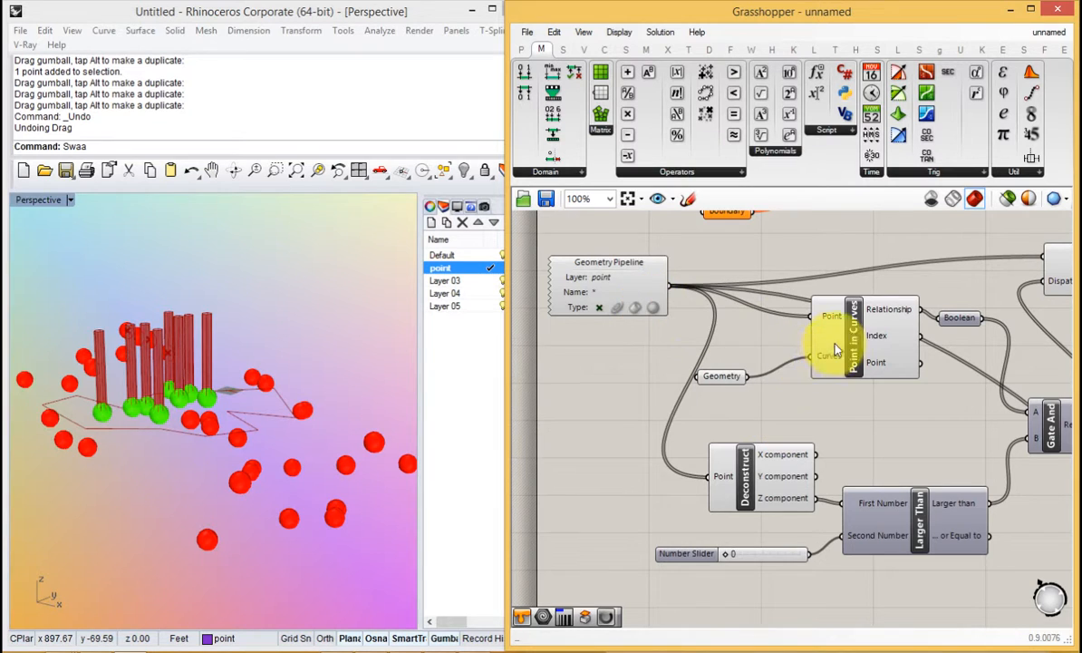
{"action": "left_click_drag", "start_coordinate": [644, 274], "coordinate": [607, 260]}
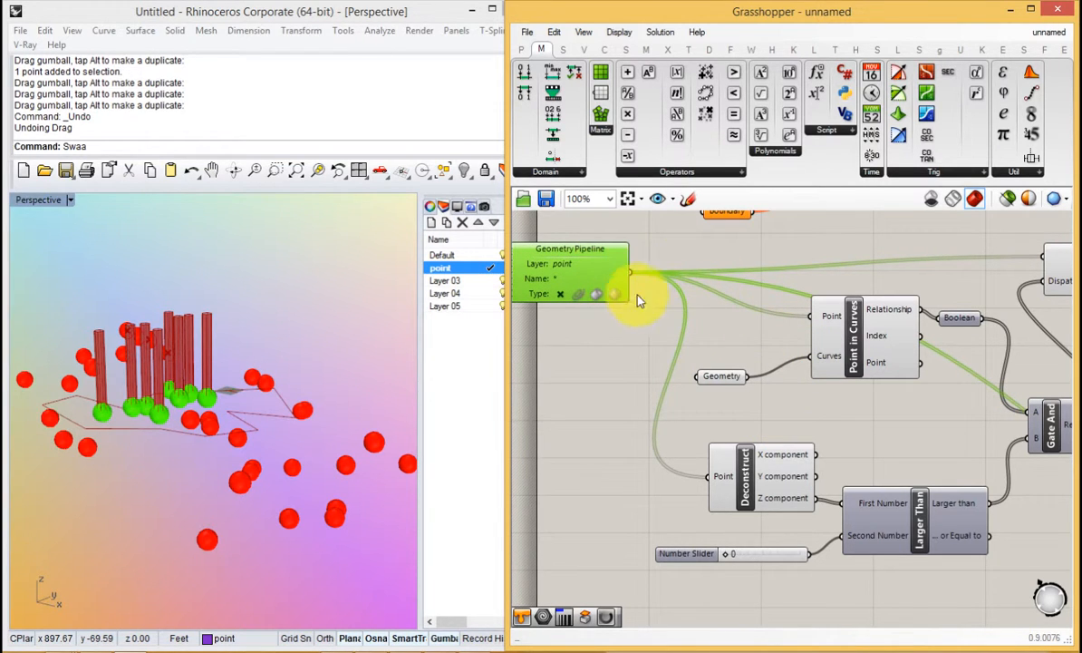
{"action": "scroll", "coordinate": [640, 338], "scroll_direction": "down", "scroll_amount": 5}
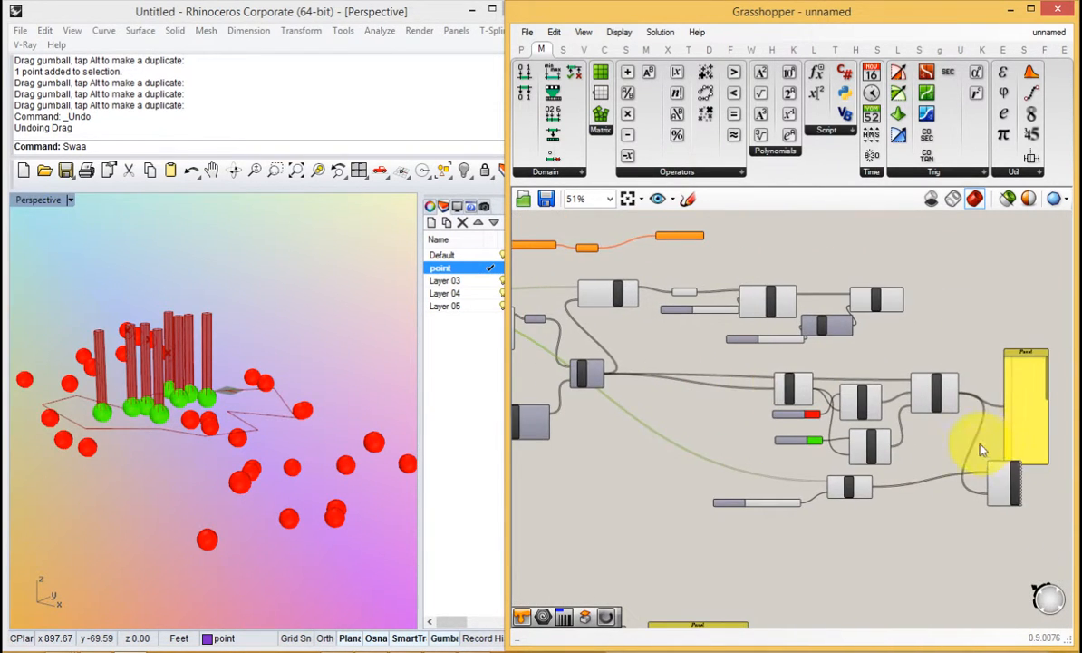
{"action": "scroll", "coordinate": [981, 450], "scroll_direction": "up", "scroll_amount": 2}
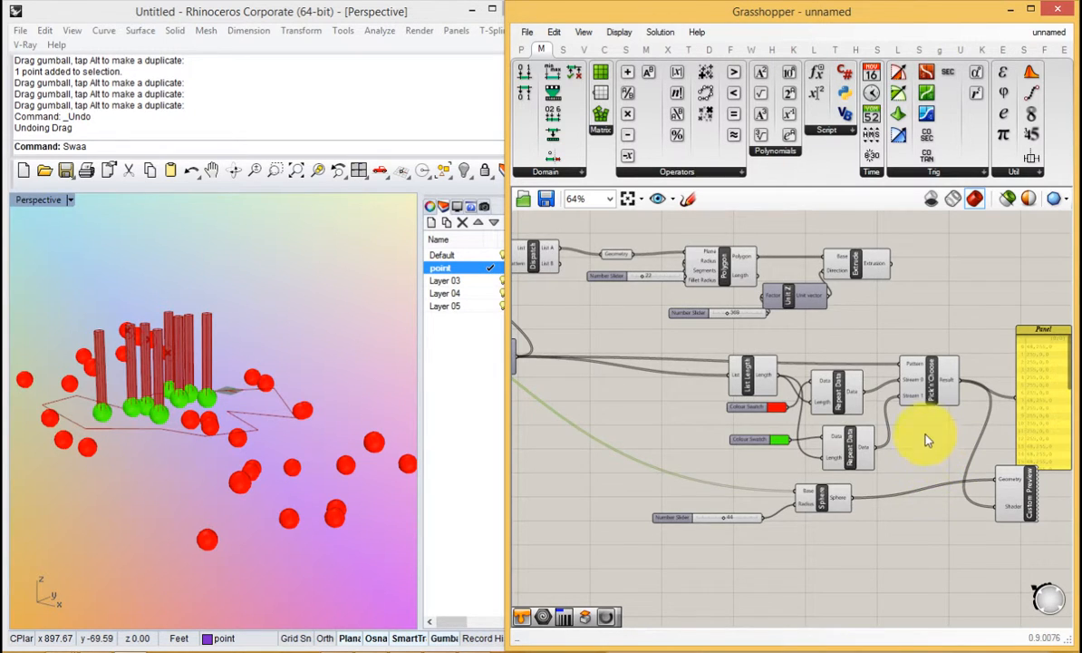
{"action": "scroll", "coordinate": [926, 439], "scroll_direction": "up", "scroll_amount": 2}
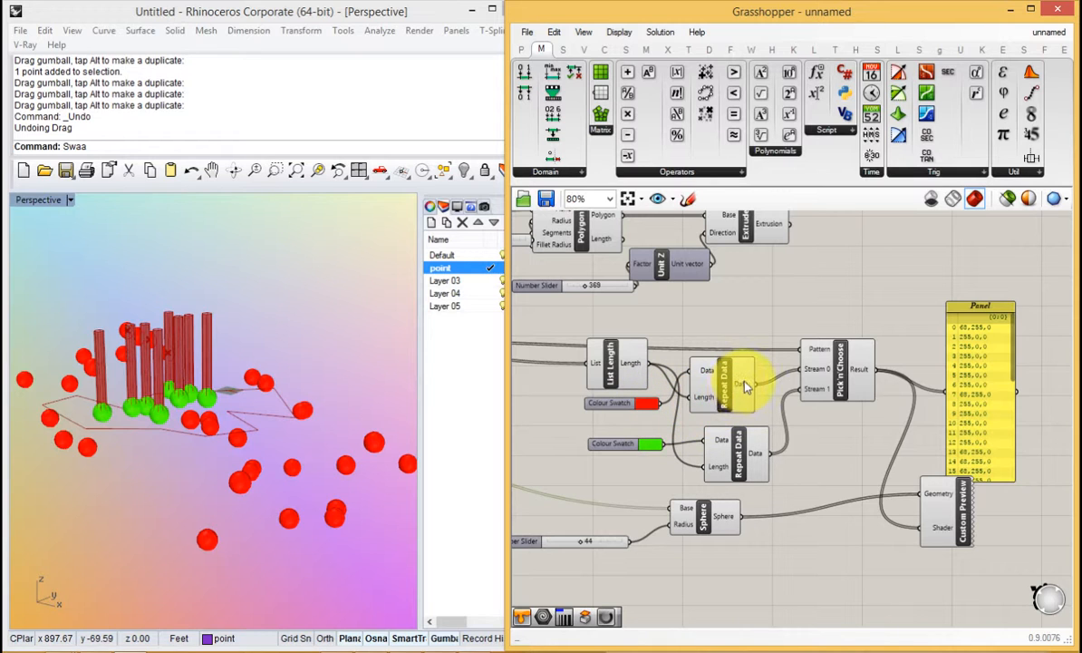
Move the Custom Preview component slightly up and left beneath the panel, and check the coloured spheres in the Rhino viewport.
{"action": "left_click", "coordinate": [857, 378]}
{"action": "left_click_drag", "start_coordinate": [933, 508], "coordinate": [930, 502]}
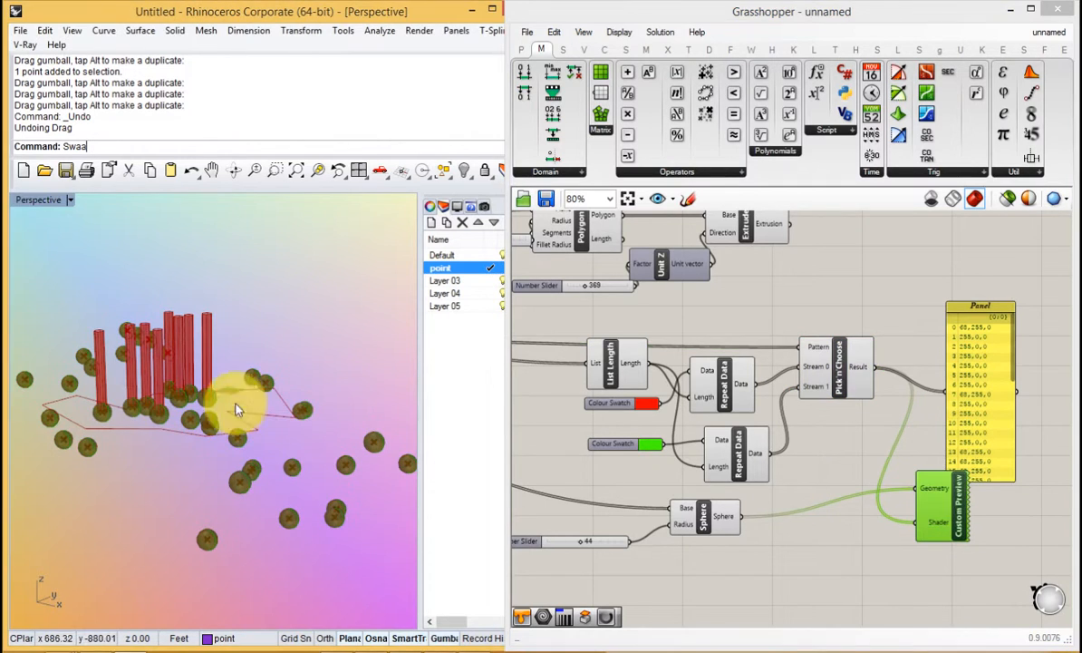
{"action": "left_click", "coordinate": [889, 590]}
{"action": "right_click_drag", "start_coordinate": [282, 356], "coordinate": [300, 446]}
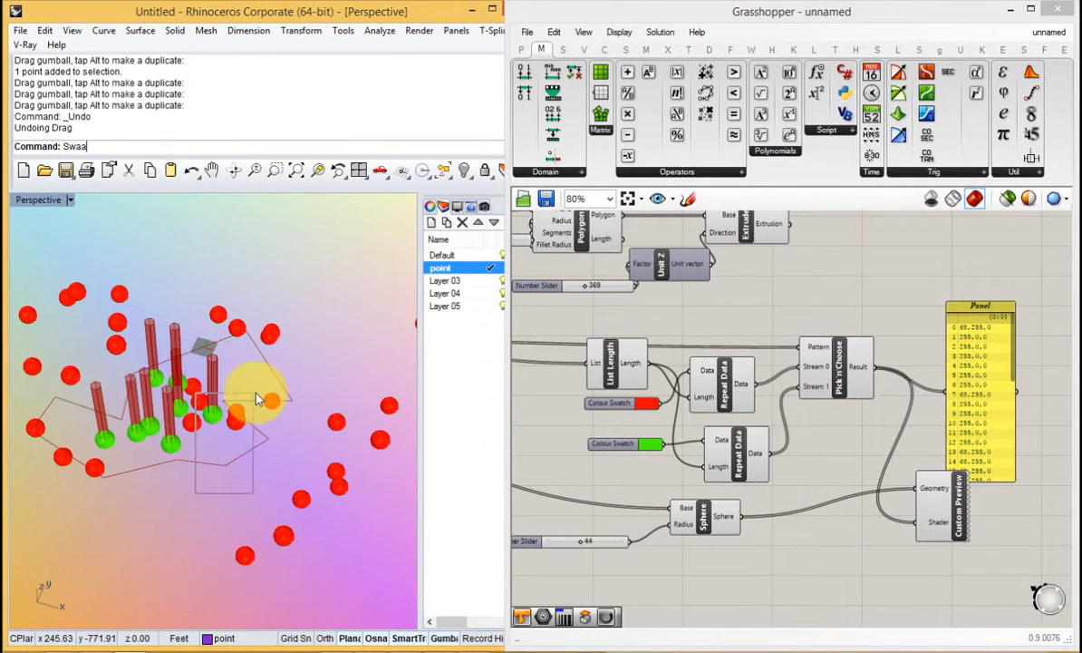
Select two groups of points around the right end of the boundary in Rhino and raise each group in Z with the gumball.
{"action": "left_click_drag", "start_coordinate": [256, 393], "coordinate": [253, 396]}
{"action": "right_click_drag", "start_coordinate": [234, 384], "coordinate": [208, 359]}
{"action": "left_click_drag", "start_coordinate": [221, 367], "coordinate": [213, 330]}
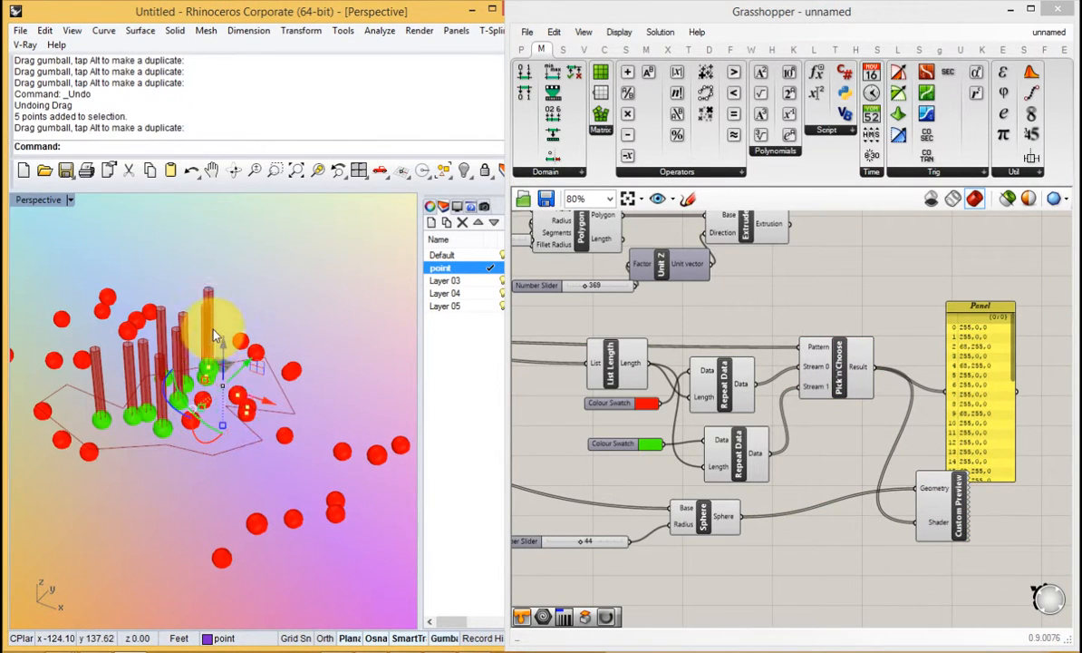
{"action": "left_click", "coordinate": [218, 320]}
{"action": "left_click_drag", "start_coordinate": [220, 446], "coordinate": [308, 331]}
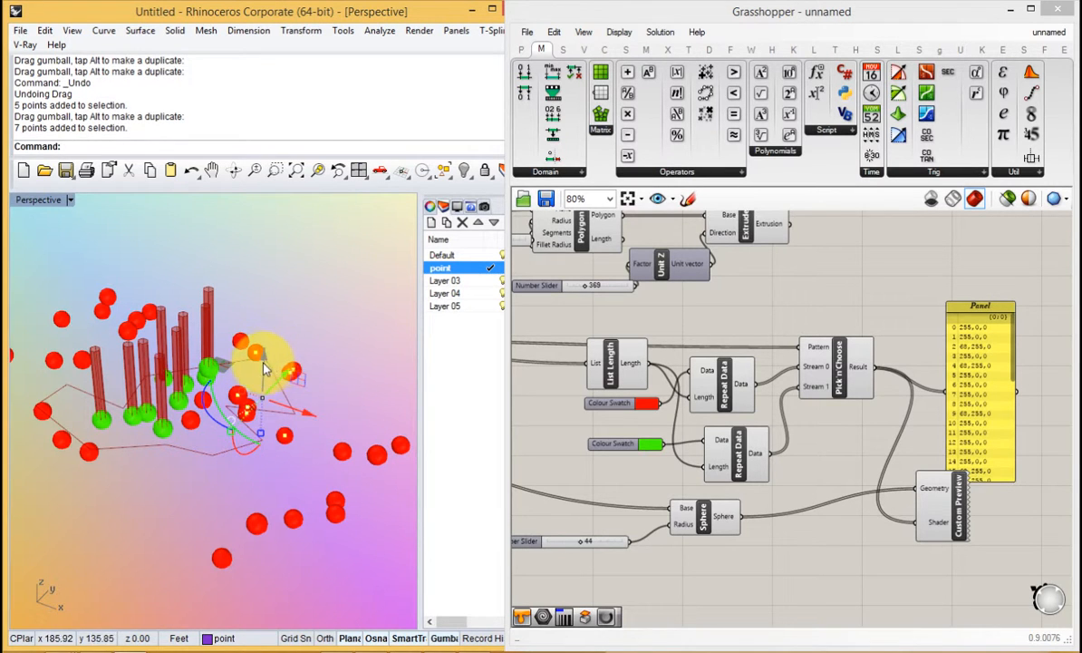
{"action": "left_click_drag", "start_coordinate": [266, 367], "coordinate": [263, 320]}
{"action": "right_click_drag", "start_coordinate": [317, 283], "coordinate": [258, 389]}
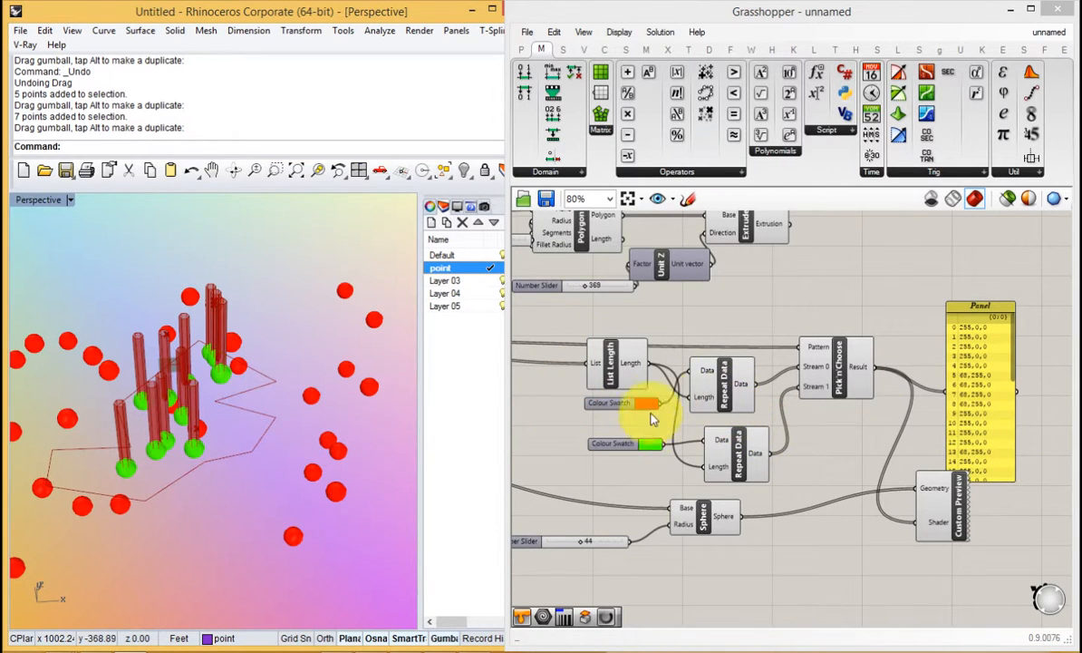
Shift the green swatch's Repeat Data component slightly left so it sits beneath the red swatch's Repeat Data.
{"action": "left_click_drag", "start_coordinate": [764, 445], "coordinate": [743, 437]}
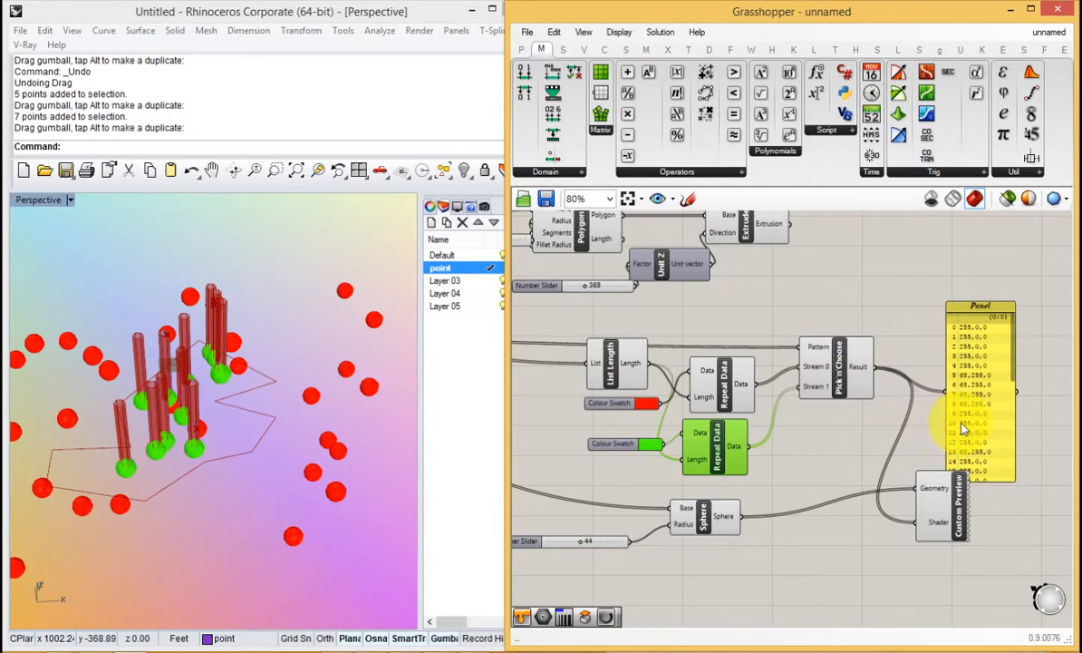
{"action": "right_click_drag", "start_coordinate": [954, 364], "coordinate": [865, 454]}
{"action": "right_click_drag", "start_coordinate": [942, 409], "coordinate": [781, 388]}
{"action": "scroll", "coordinate": [1024, 349], "scroll_direction": "down", "scroll_amount": 1}
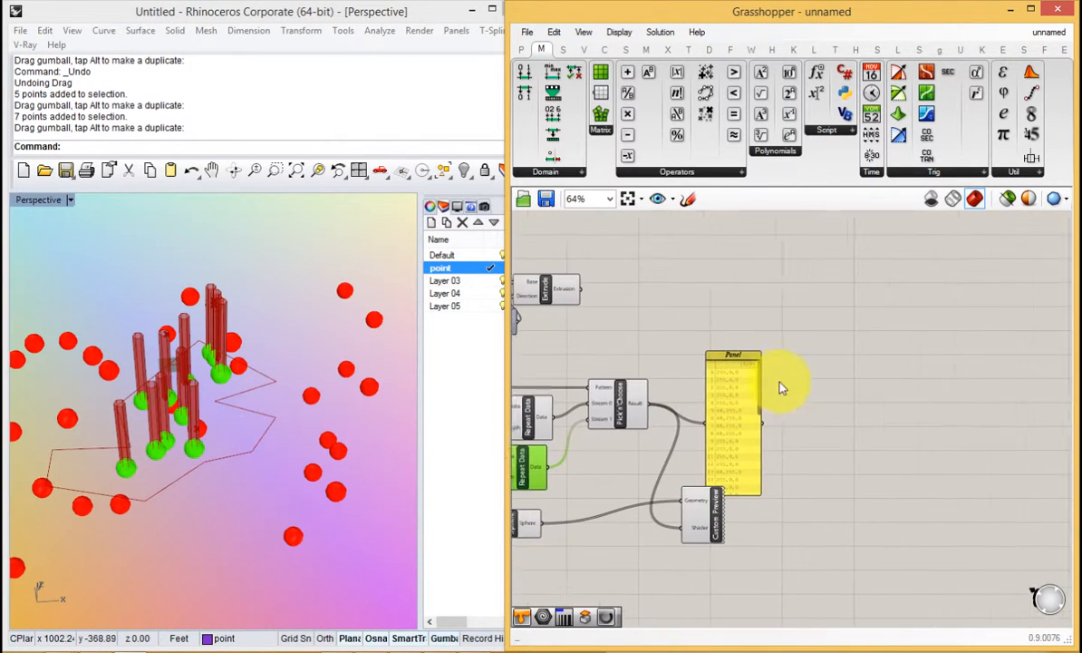
{"action": "double_click", "coordinate": [840, 343]}
{"action": "type", "text": "pre"}
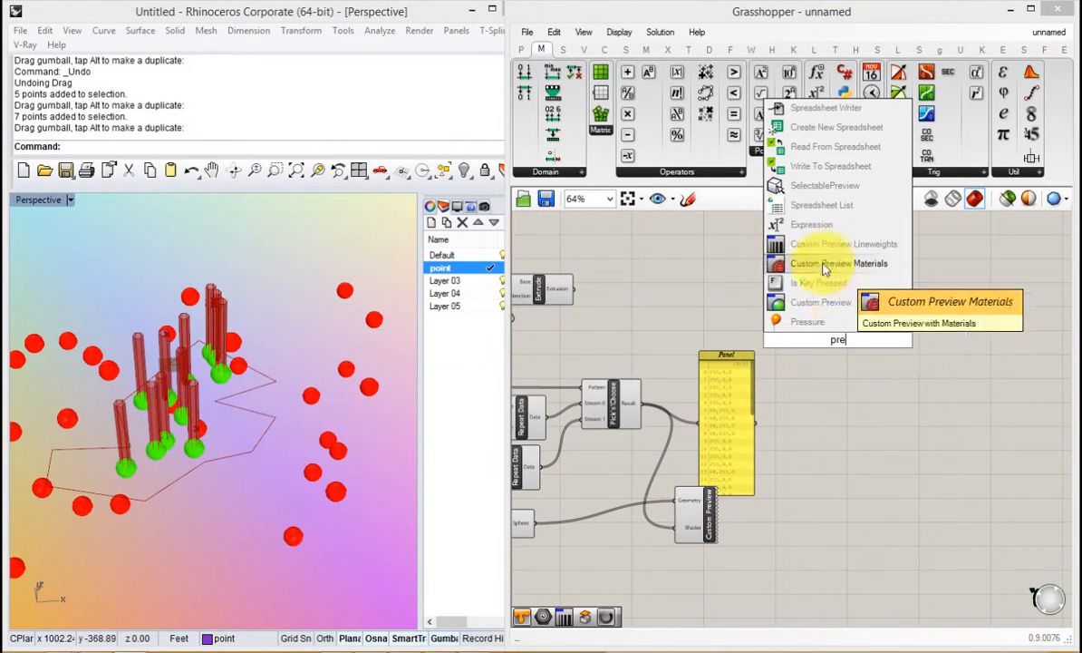
{"action": "left_click", "coordinate": [521, 49]}
{"action": "left_click", "coordinate": [766, 174]}
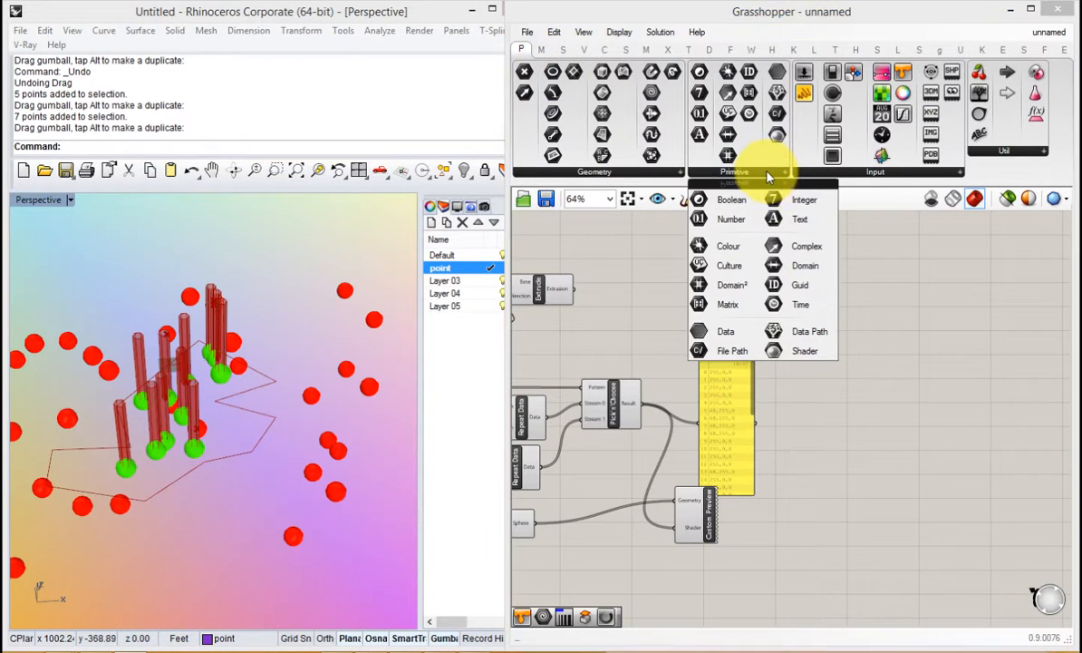
{"action": "left_click", "coordinate": [848, 175]}
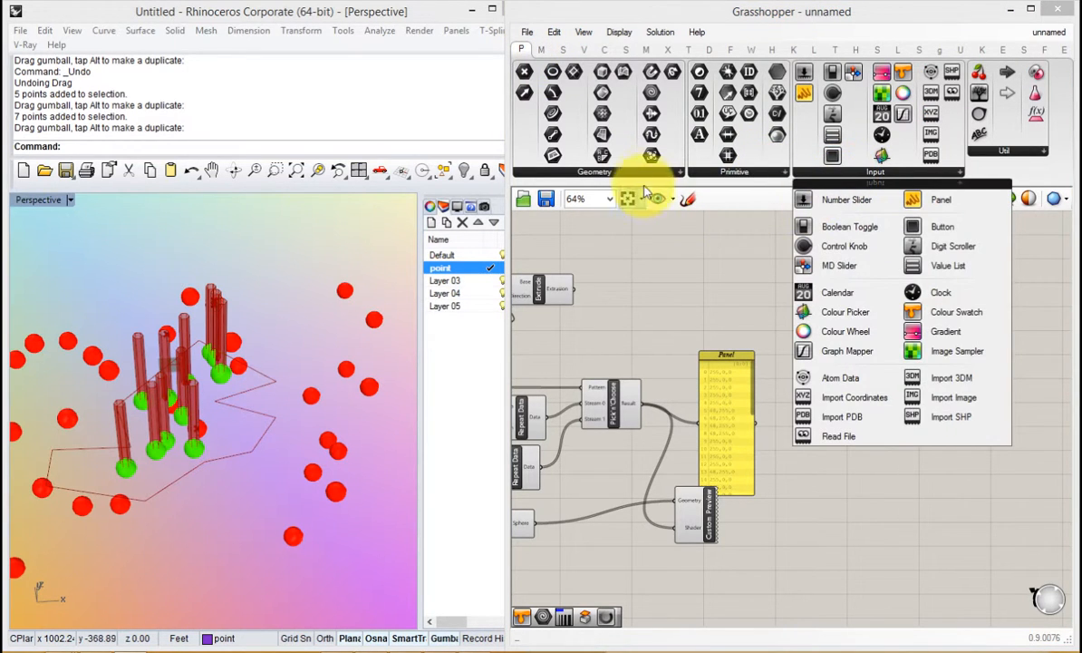
{"action": "left_click", "coordinate": [585, 50]}
Add another Pick'n'Choose component and a Dispatch component on the empty canvas beside the panel.
{"action": "left_click", "coordinate": [563, 49]}
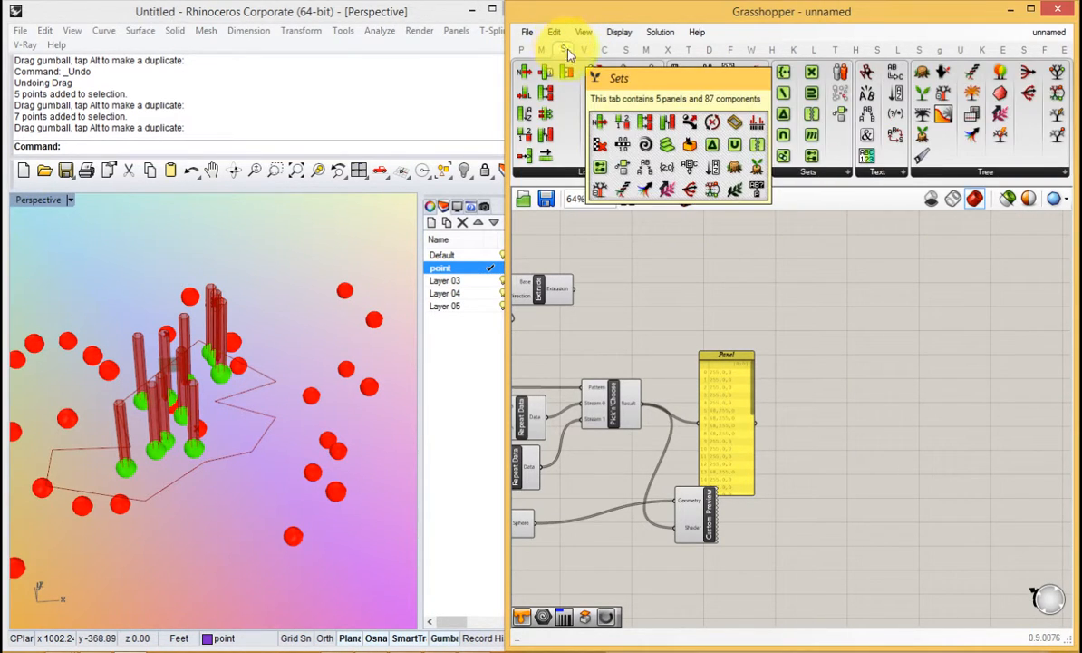
{"action": "left_click", "coordinate": [709, 173]}
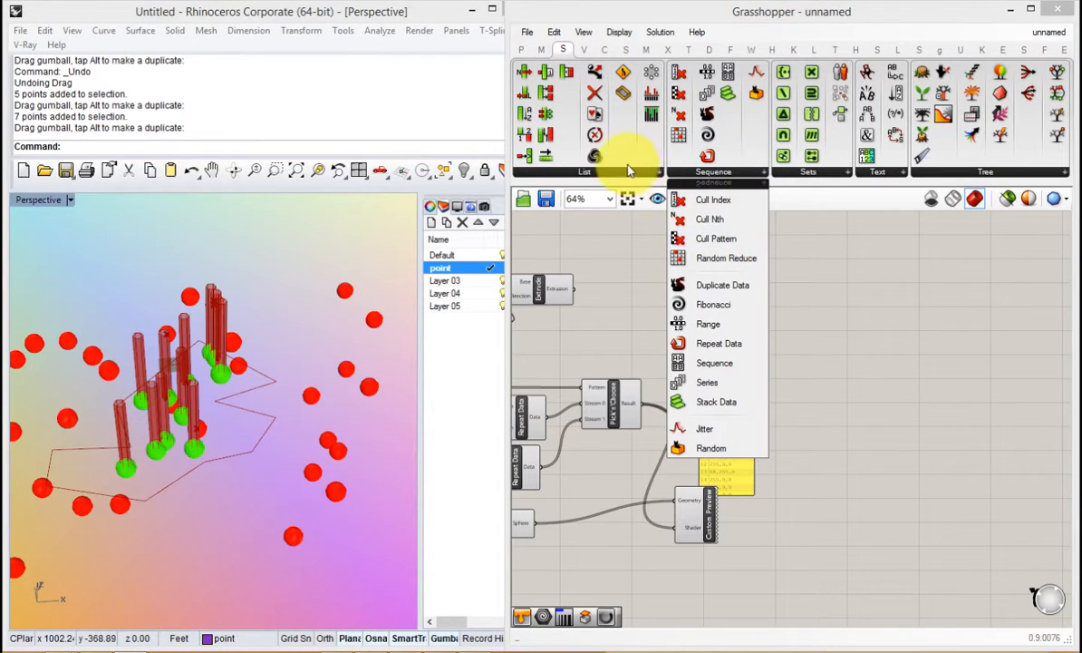
{"action": "left_click", "coordinate": [636, 170]}
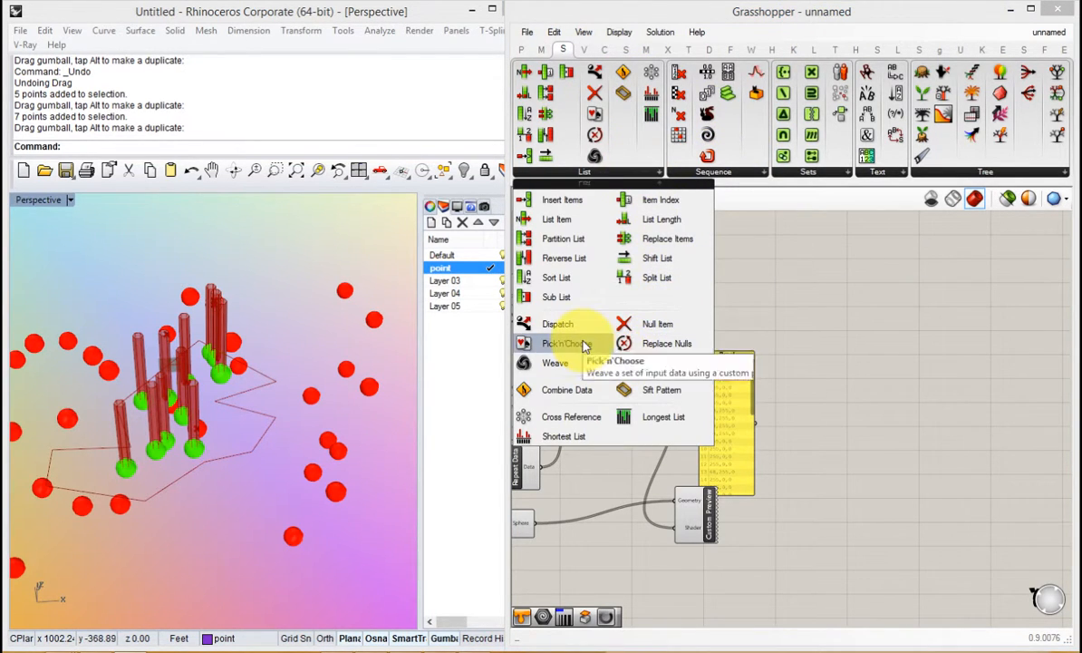
{"action": "left_click_drag", "start_coordinate": [564, 344], "coordinate": [834, 301]}
{"action": "left_click", "coordinate": [639, 172]}
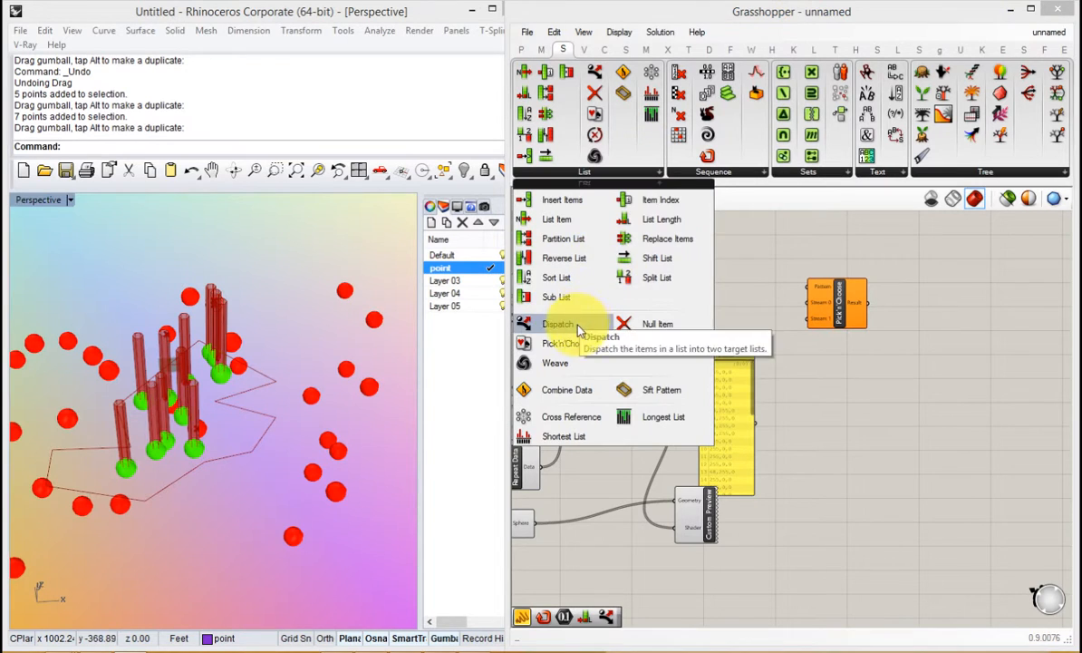
{"action": "left_click_drag", "start_coordinate": [557, 324], "coordinate": [912, 308]}
Add a Sift Pattern component, stack it beneath Dispatch, and place the new Pick'n'Choose below both with a gap.
{"action": "double_click", "coordinate": [918, 372]}
{"action": "type", "text": "sift"}
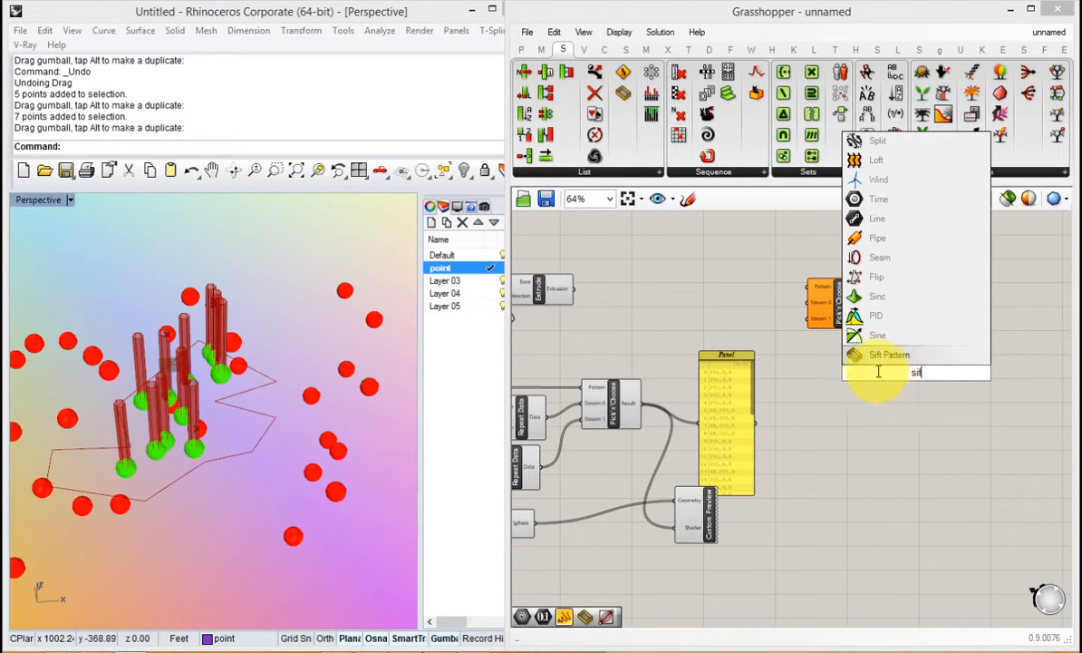
{"action": "key", "text": "Return"}
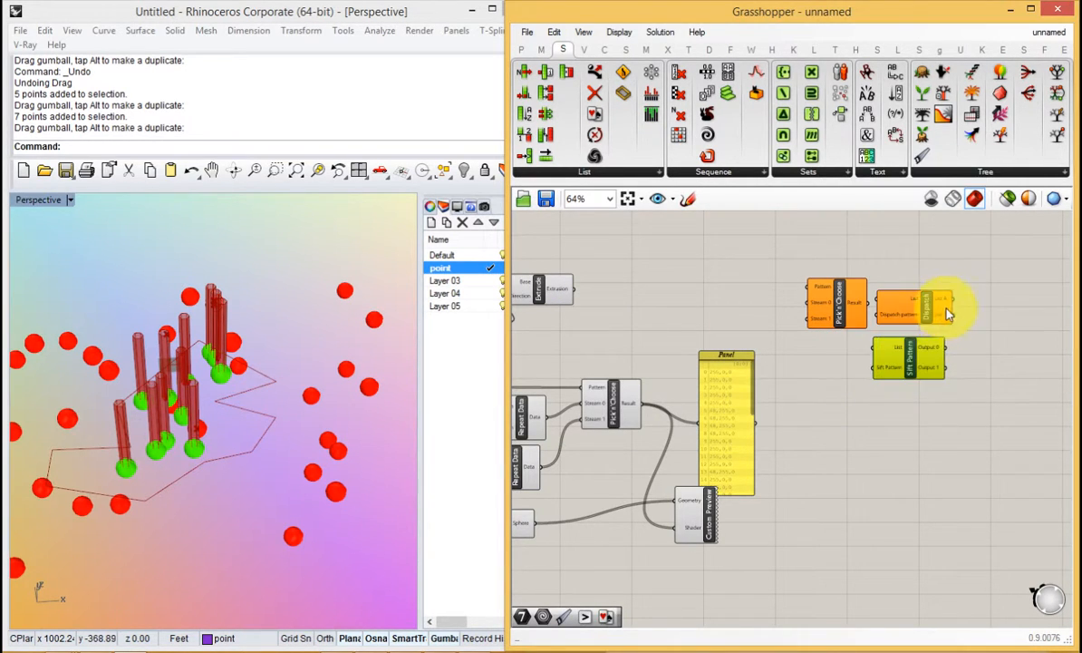
{"action": "scroll", "coordinate": [943, 308], "scroll_direction": "up", "scroll_amount": 4}
{"action": "left_click_drag", "start_coordinate": [821, 387], "coordinate": [856, 261]}
{"action": "left_click_drag", "start_coordinate": [812, 506], "coordinate": [863, 372]}
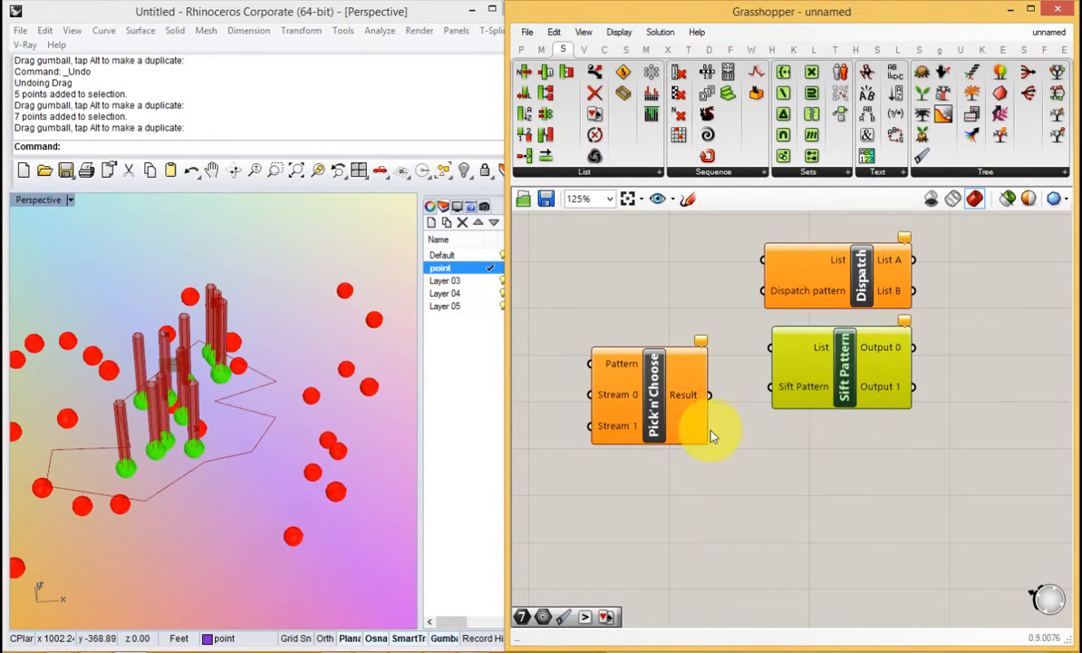
{"action": "left_click_drag", "start_coordinate": [712, 436], "coordinate": [888, 622]}
Add a Stream Gate component between Sift Pattern and the unconnected Pick'n'Choose.
{"action": "double_click", "coordinate": [906, 469]}
{"action": "type", "text": "s"}
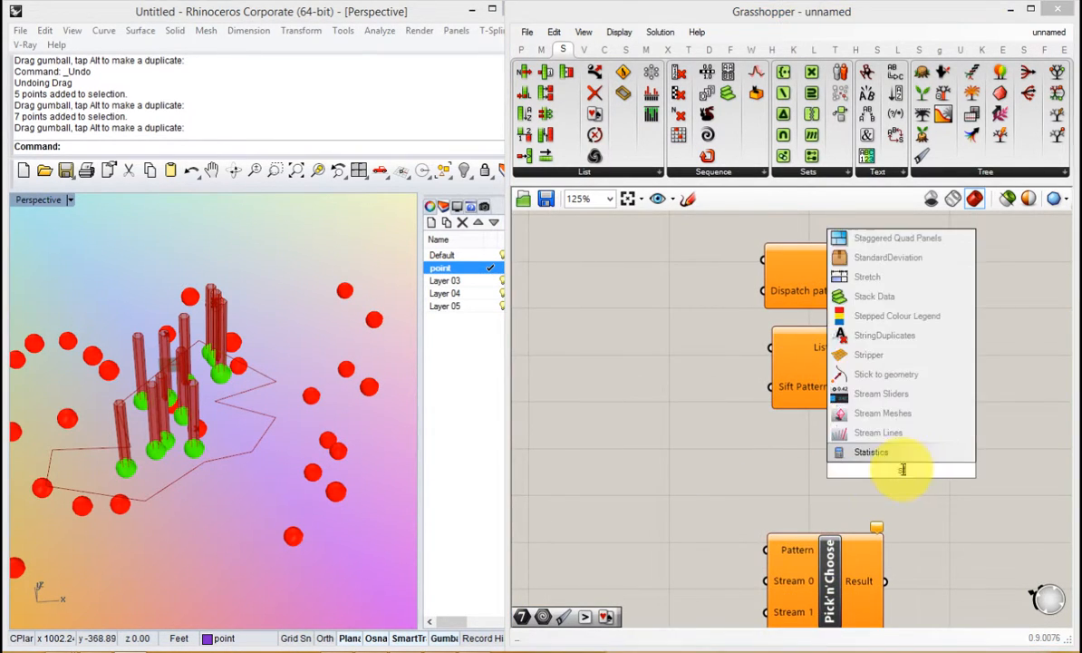
{"action": "type", "text": "tream"}
{"action": "left_click", "coordinate": [888, 395]}
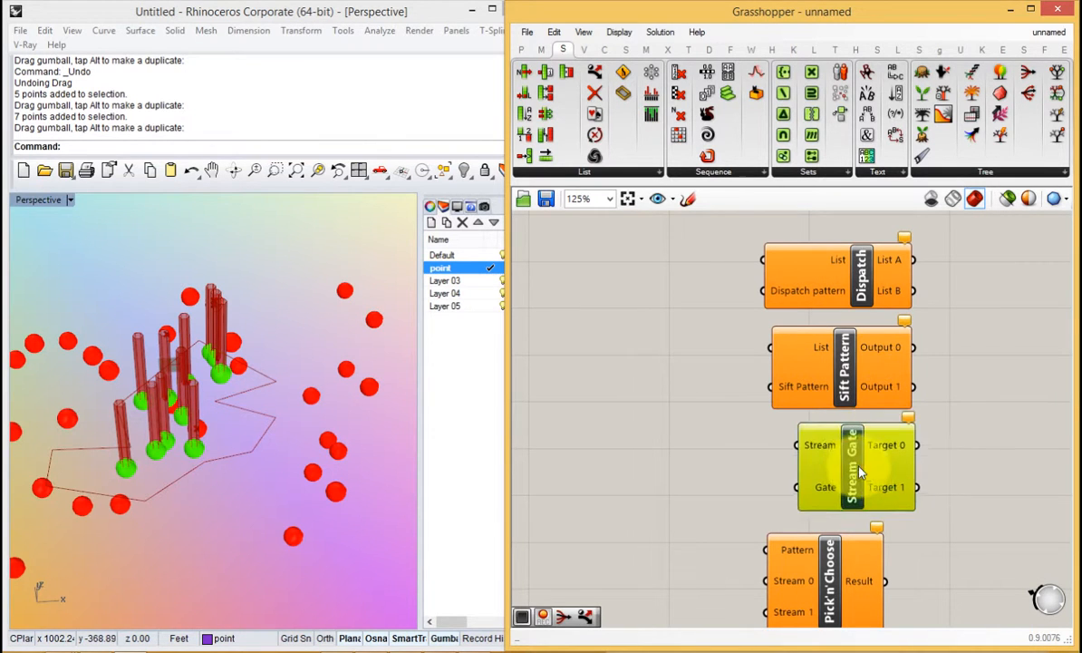
Move the unconnected Pick'n'Choose farther down to separate it from the Dispatch, Sift Pattern and Stream Gate group.
{"action": "left_click_drag", "start_coordinate": [967, 495], "coordinate": [797, 290]}
{"action": "scroll", "coordinate": [797, 290], "scroll_direction": "down", "scroll_amount": 3}
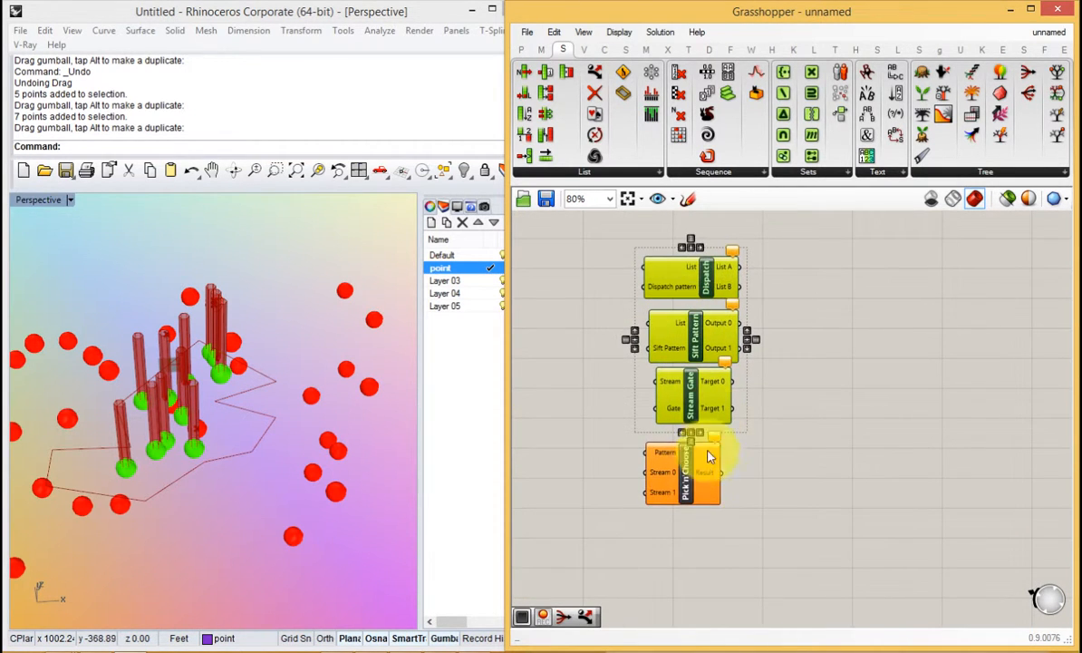
{"action": "left_click_drag", "start_coordinate": [698, 486], "coordinate": [720, 519]}
{"action": "left_click_drag", "start_coordinate": [764, 251], "coordinate": [706, 399]}
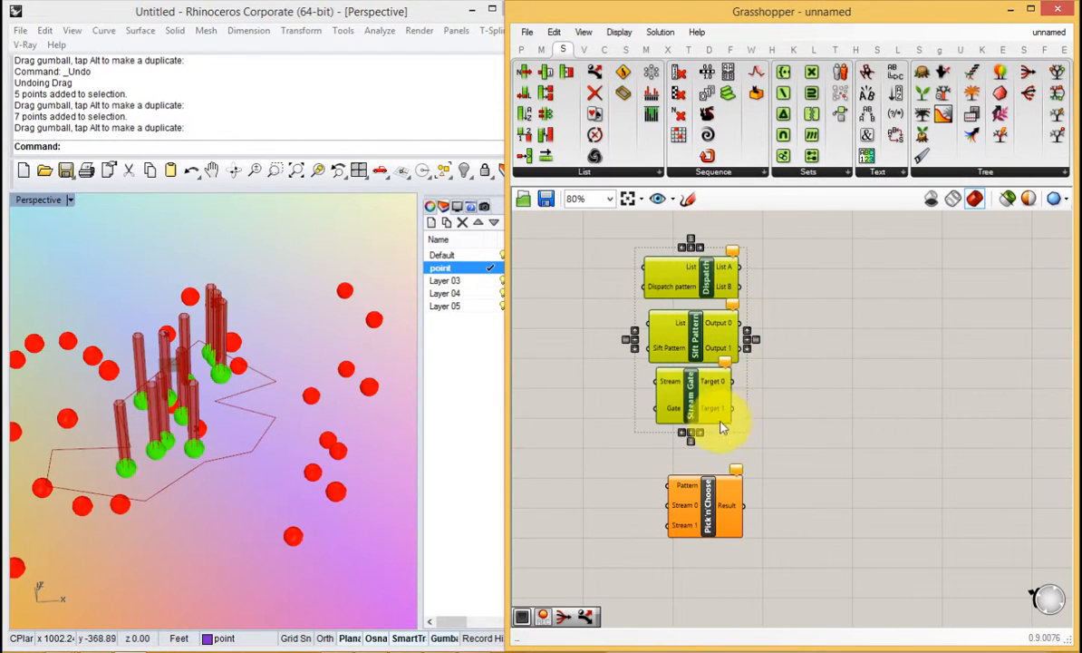
{"action": "left_click", "coordinate": [786, 360]}
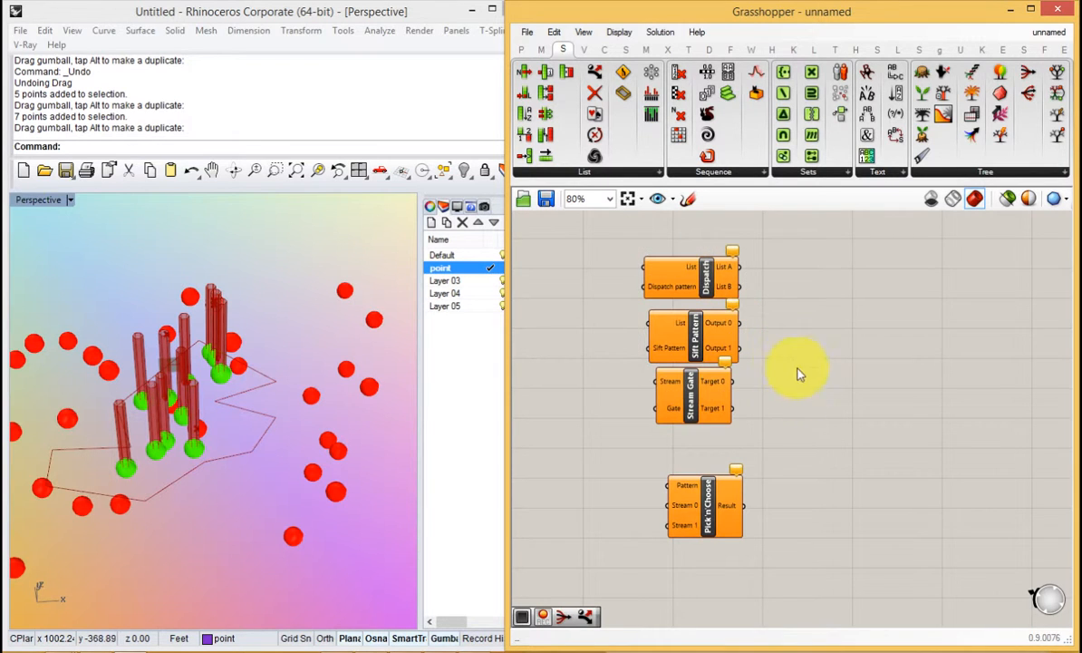
{"action": "right_click_drag", "start_coordinate": [799, 368], "coordinate": [827, 301]}
{"action": "left_click_drag", "start_coordinate": [739, 445], "coordinate": [750, 486]}
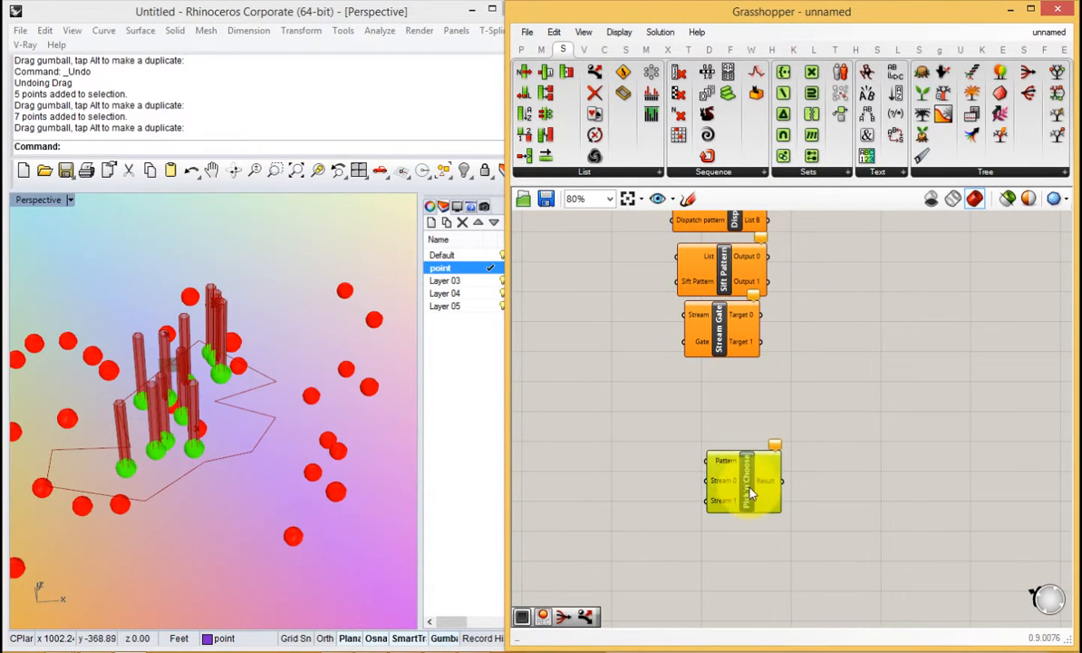
Add a Stream Filter component and place it directly below the unconnected Pick'n'Choose.
{"action": "double_click", "coordinate": [749, 411]}
{"action": "type", "text": "strea"}
{"action": "left_click", "coordinate": [742, 315]}
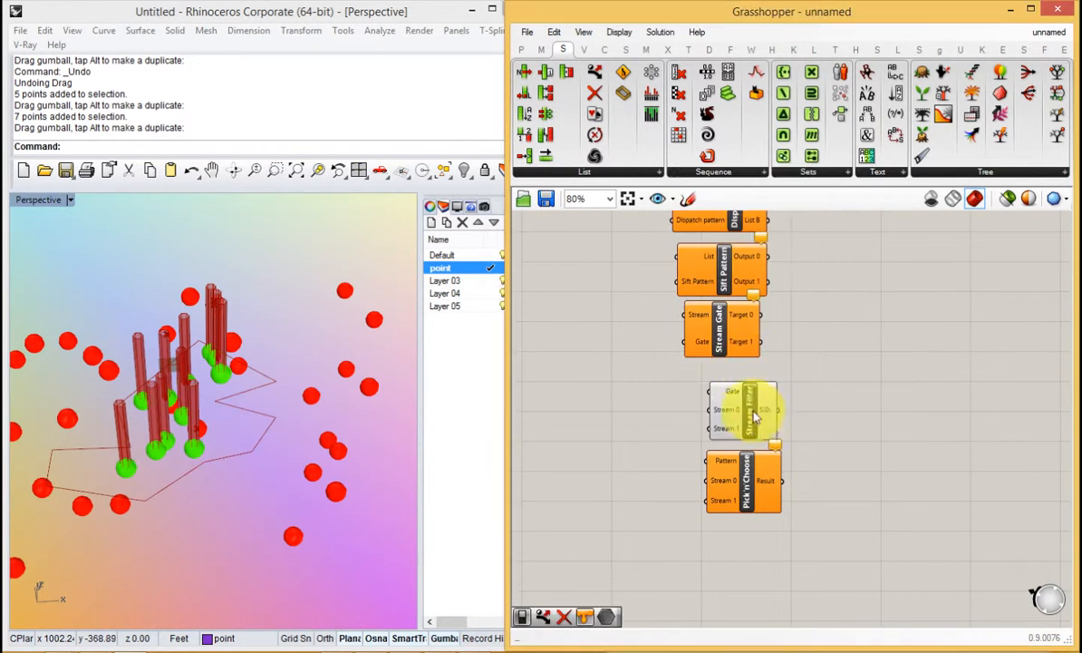
{"action": "left_click_drag", "start_coordinate": [749, 423], "coordinate": [754, 573]}
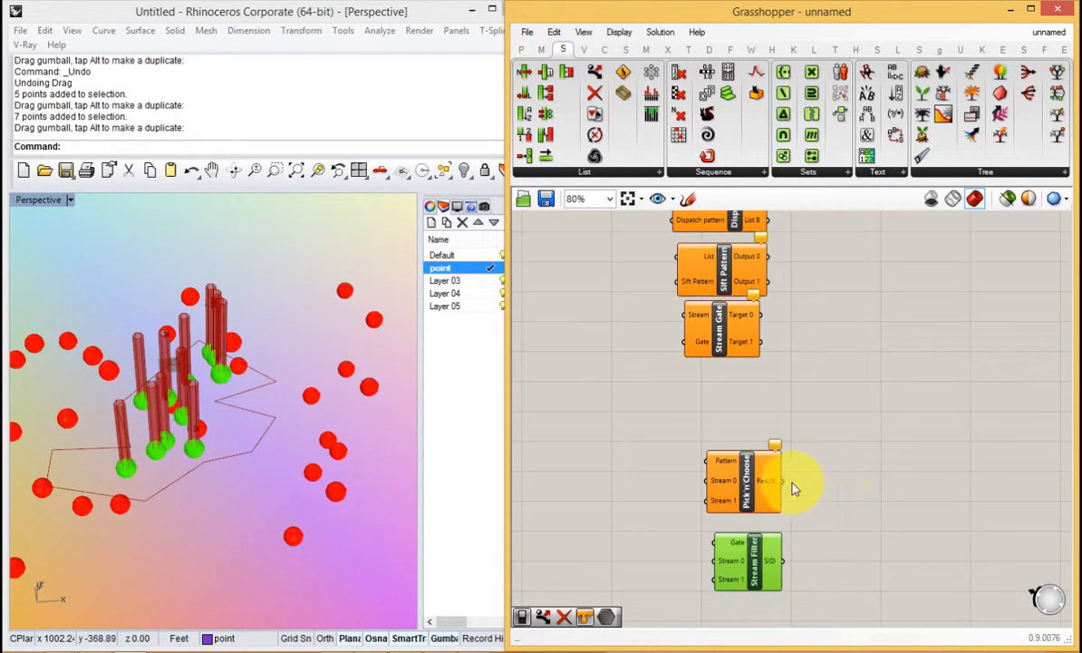
Compare the Dispatch, Sift Pattern and Stream Gate group with the Pick'n'Choose and Stream Filter group, highlighting each in turn.
{"action": "left_click", "coordinate": [808, 442]}
{"action": "right_click_drag", "start_coordinate": [809, 444], "coordinate": [798, 506]}
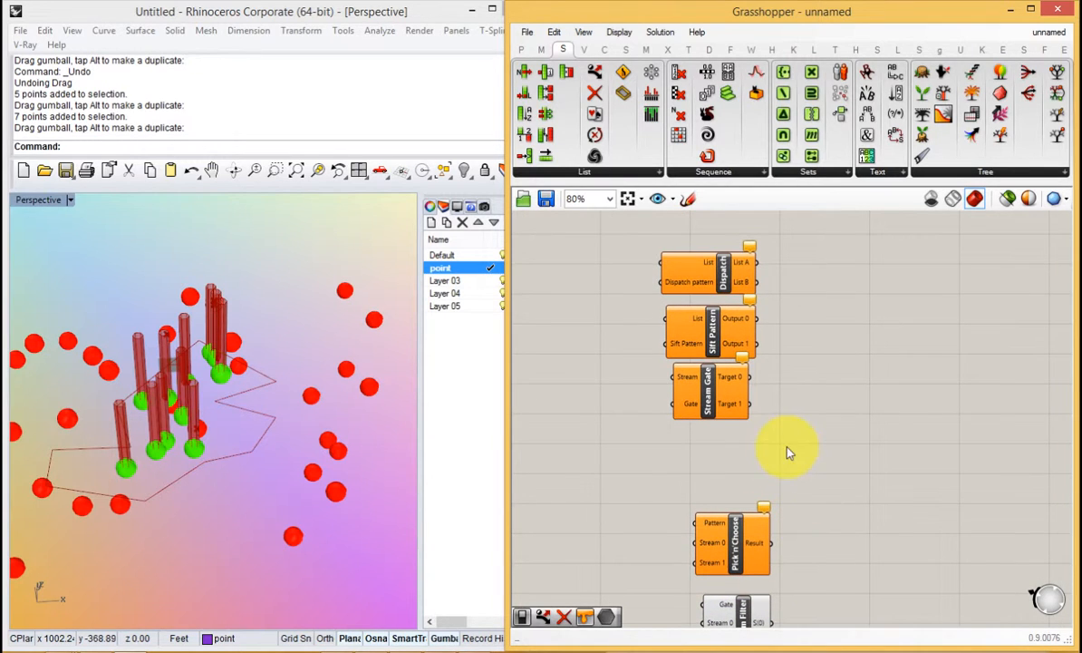
{"action": "left_click_drag", "start_coordinate": [816, 450], "coordinate": [648, 245]}
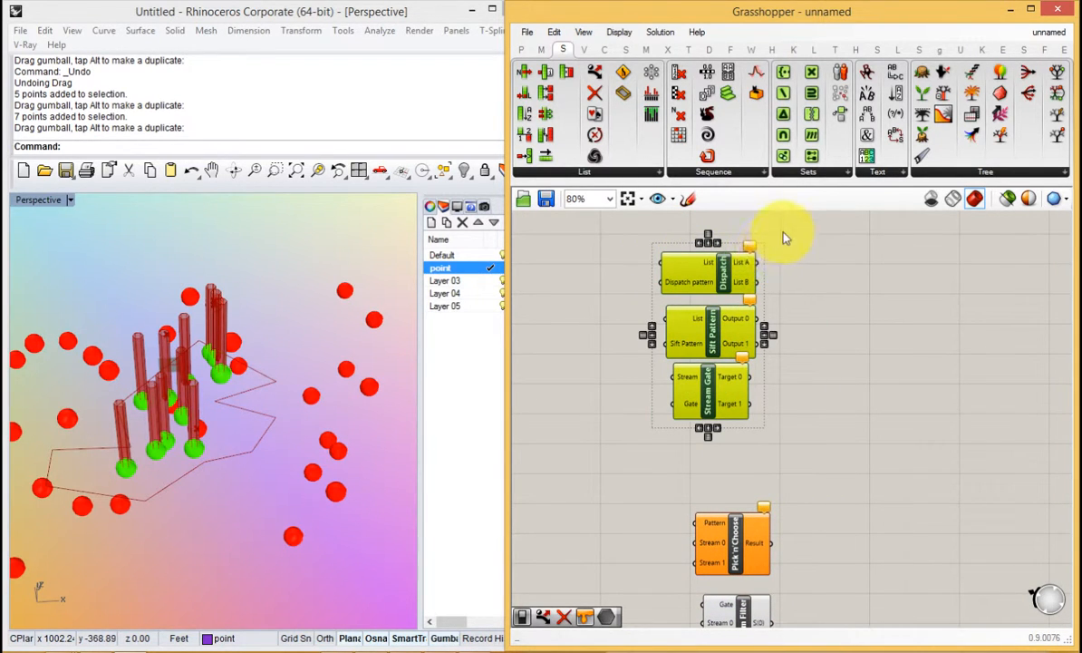
{"action": "right_click_drag", "start_coordinate": [841, 447], "coordinate": [835, 385]}
{"action": "left_click_drag", "start_coordinate": [820, 388], "coordinate": [615, 614]}
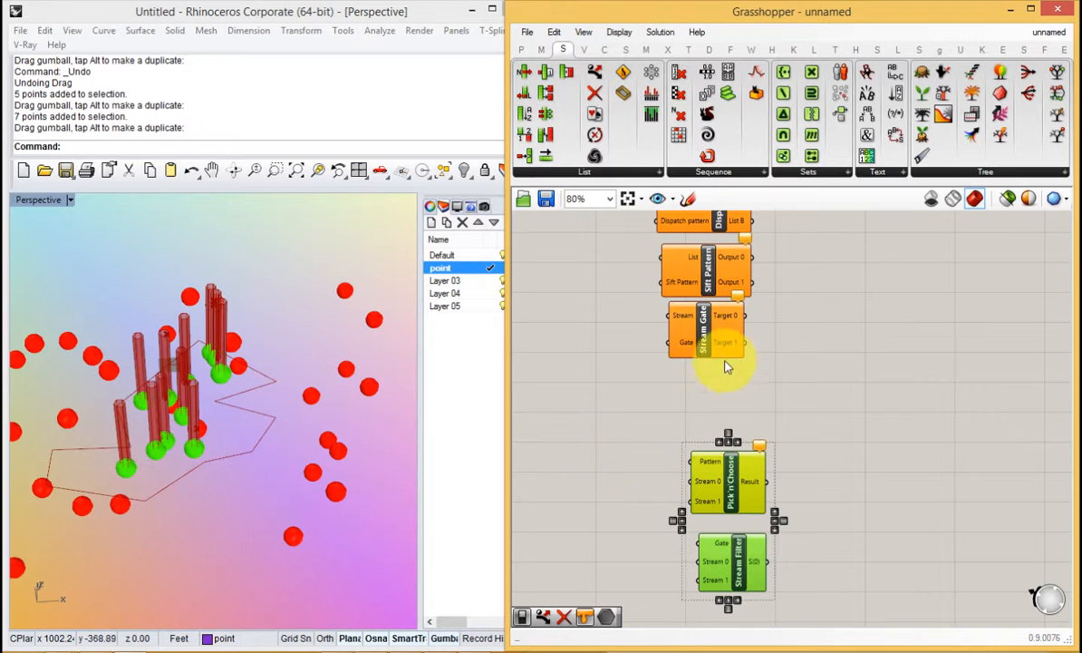
Select all five unconnected components together, from Dispatch down to Stream Filter.
{"action": "left_click", "coordinate": [790, 356]}
{"action": "right_click_drag", "start_coordinate": [793, 356], "coordinate": [794, 404]}
{"action": "scroll", "coordinate": [790, 390], "scroll_direction": "down", "scroll_amount": 1}
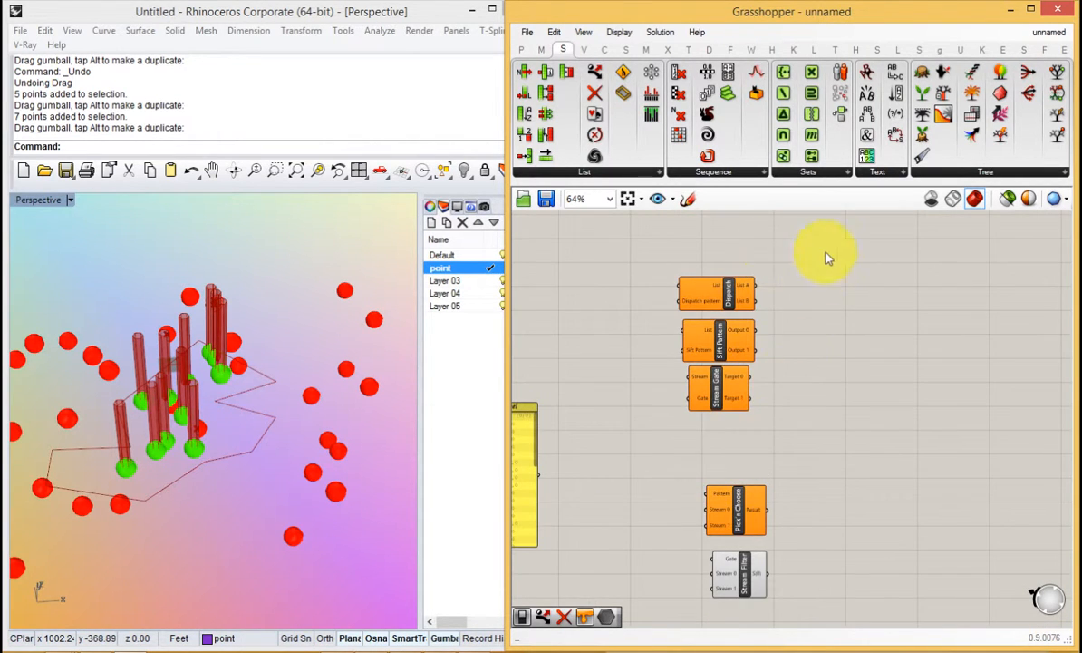
{"action": "left_click_drag", "start_coordinate": [771, 234], "coordinate": [631, 616]}
{"action": "left_click_drag", "start_coordinate": [646, 248], "coordinate": [819, 619]}
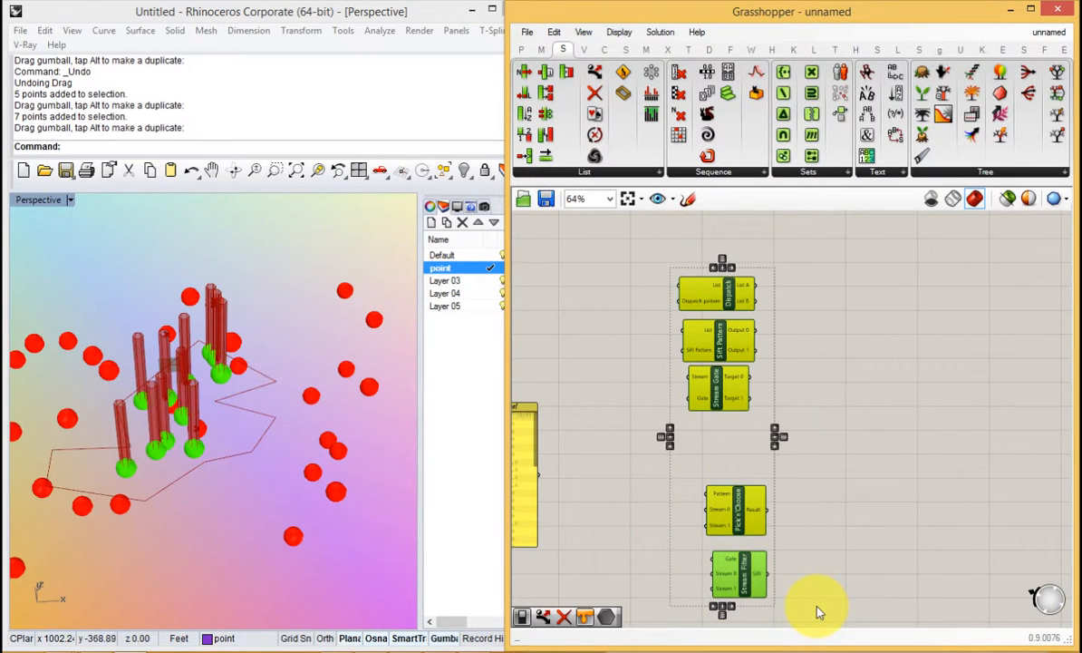